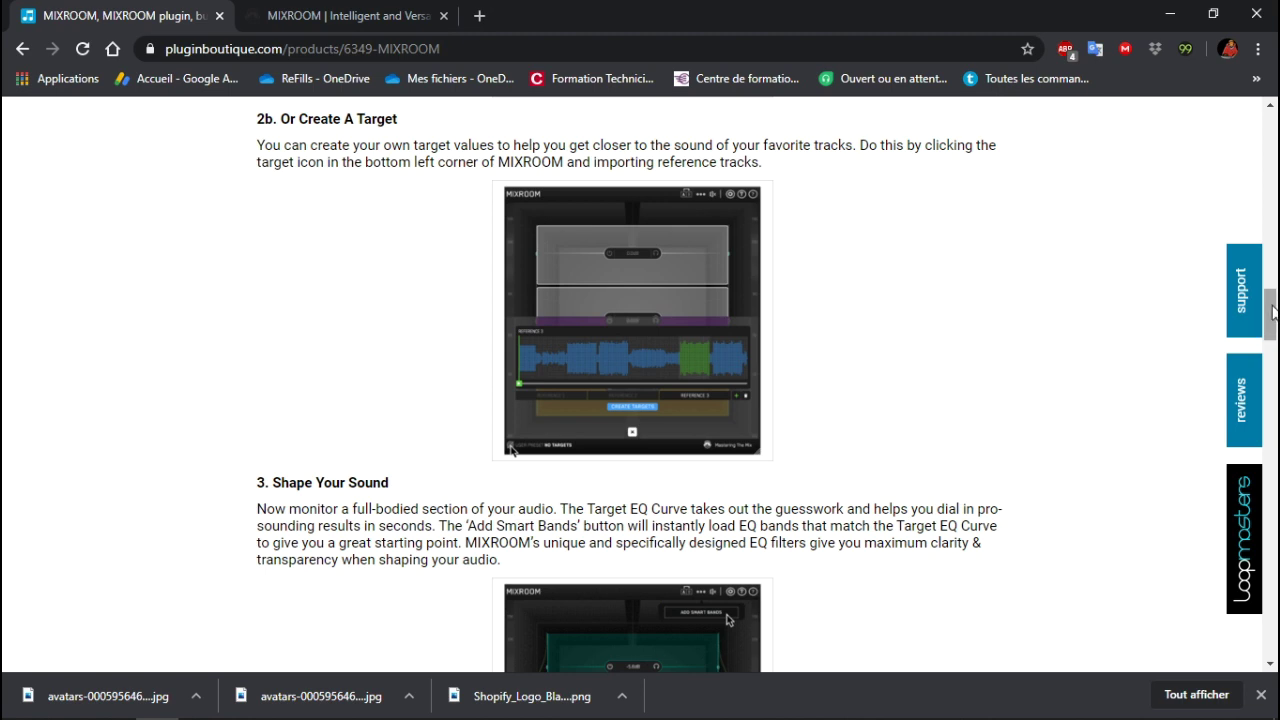
scroll(767, 384, down, 4)
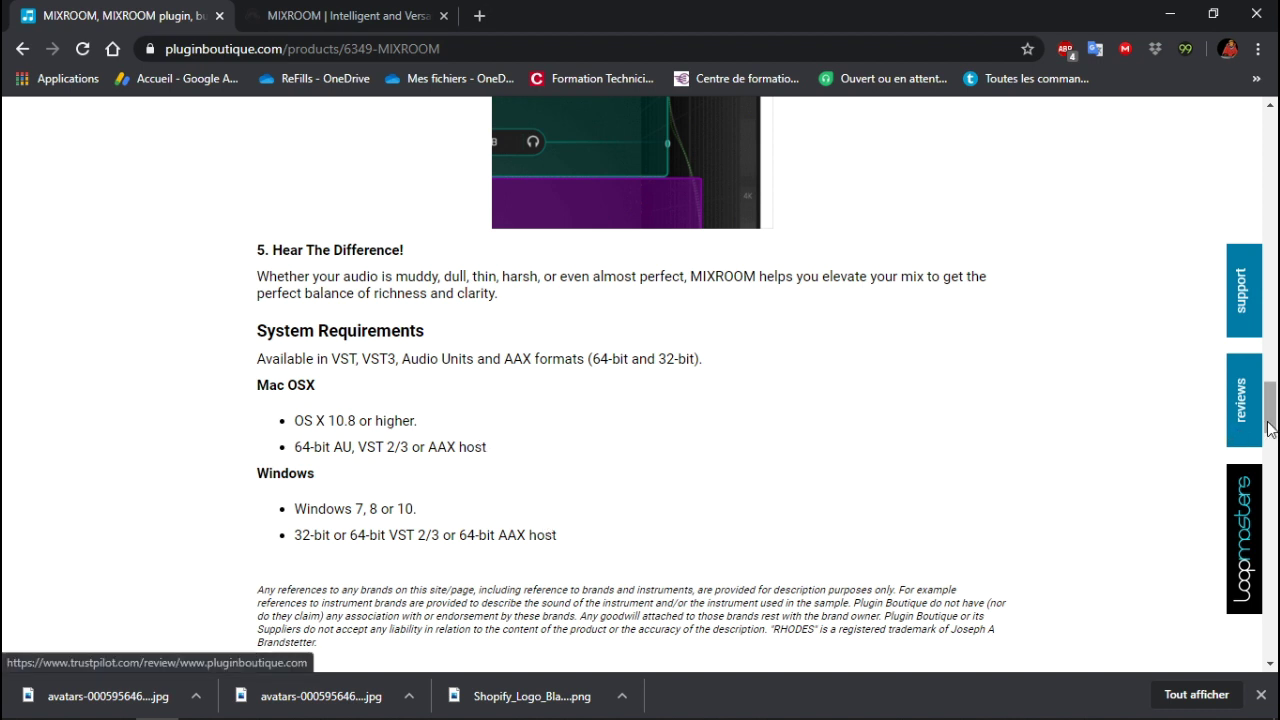
Step: Look through the MIXROOM product pages on Plugin Boutique and Mastering The Mix, including the system requirements
click(294, 16)
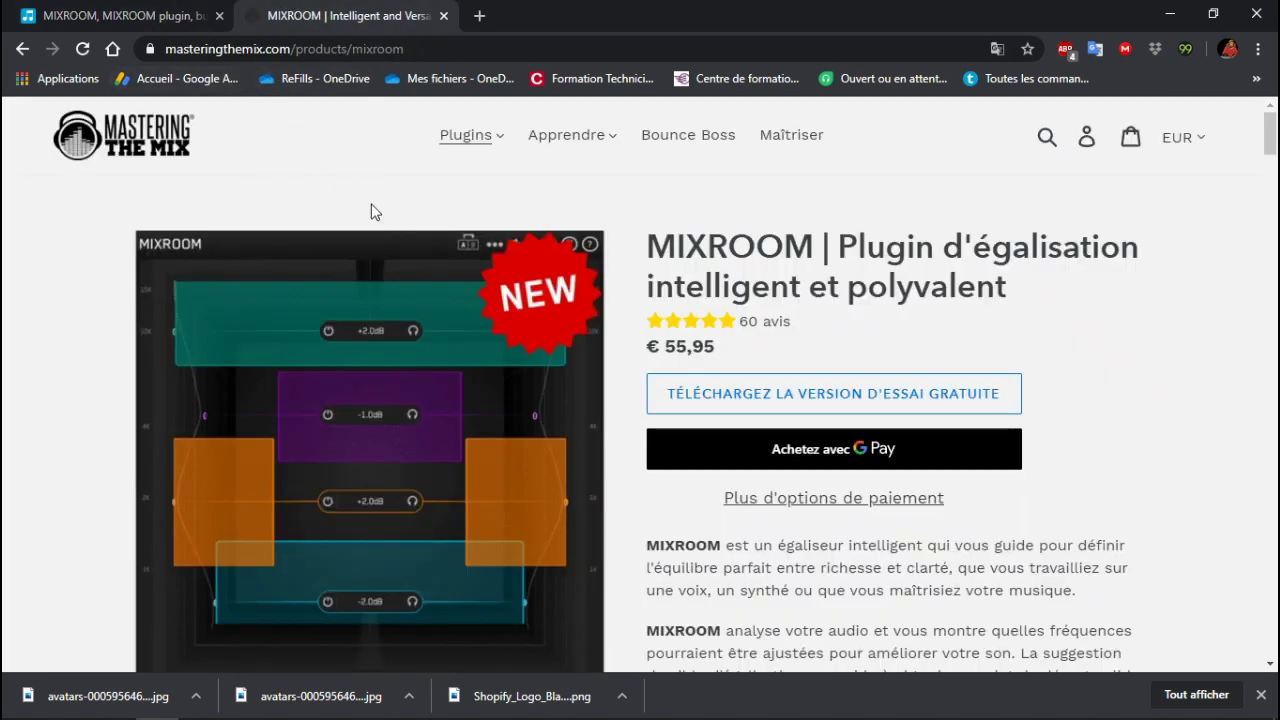
mouse_move(1271, 136)
mouse_down()
mouse_move(1274, 150)
mouse_move(1263, 136)
mouse_up()
drag(1272, 152, 1273, 165)
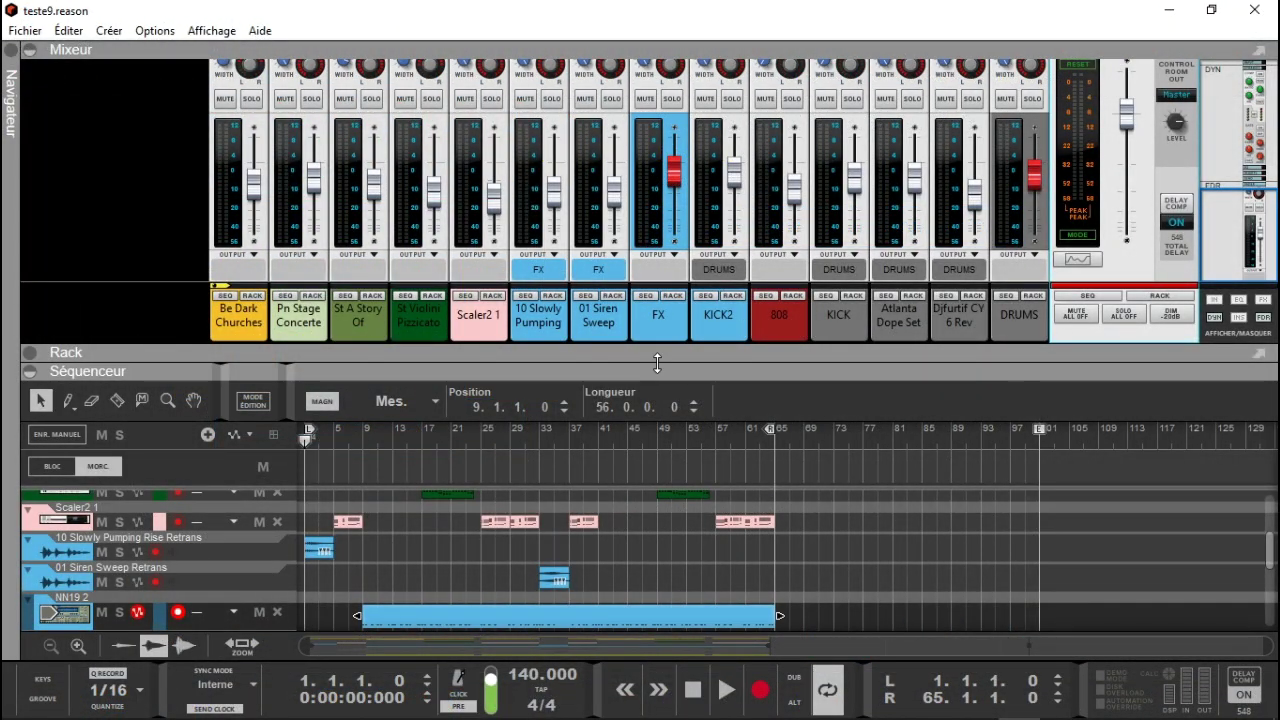
Step: Switch to Reason, show only the rack, and review its devices up to the Master Section's insert effects
click(30, 50)
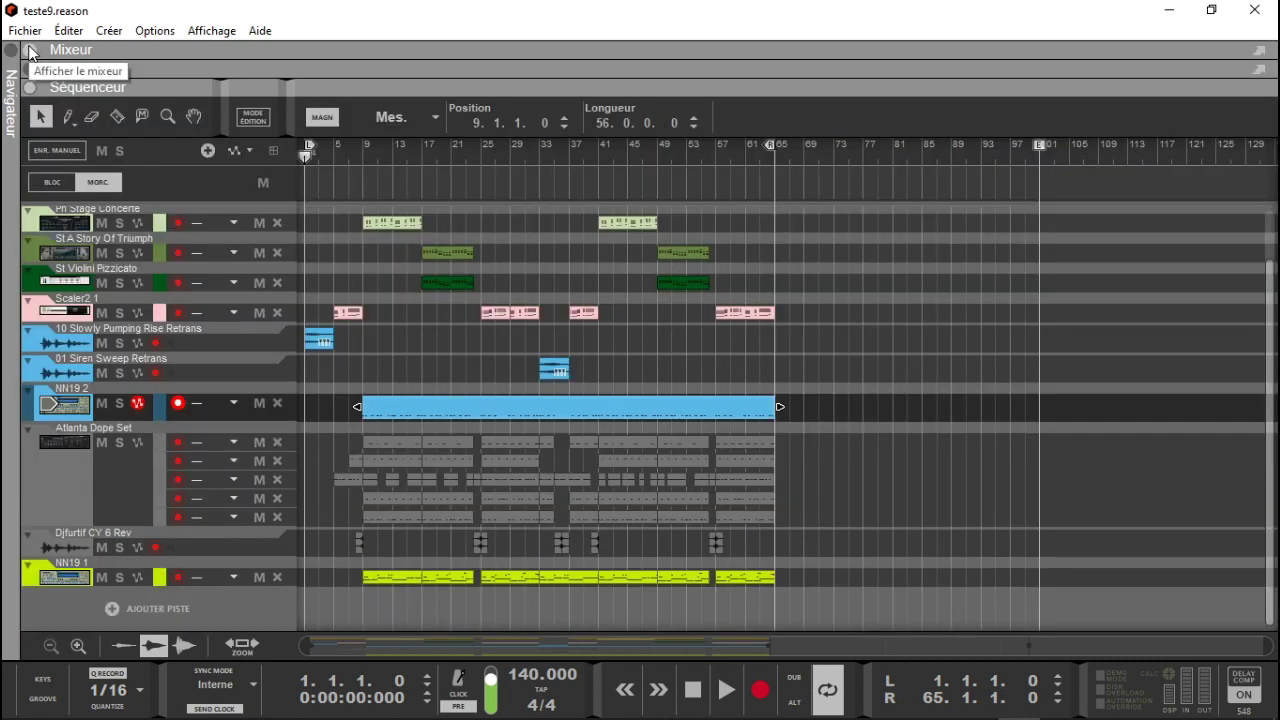
click(30, 68)
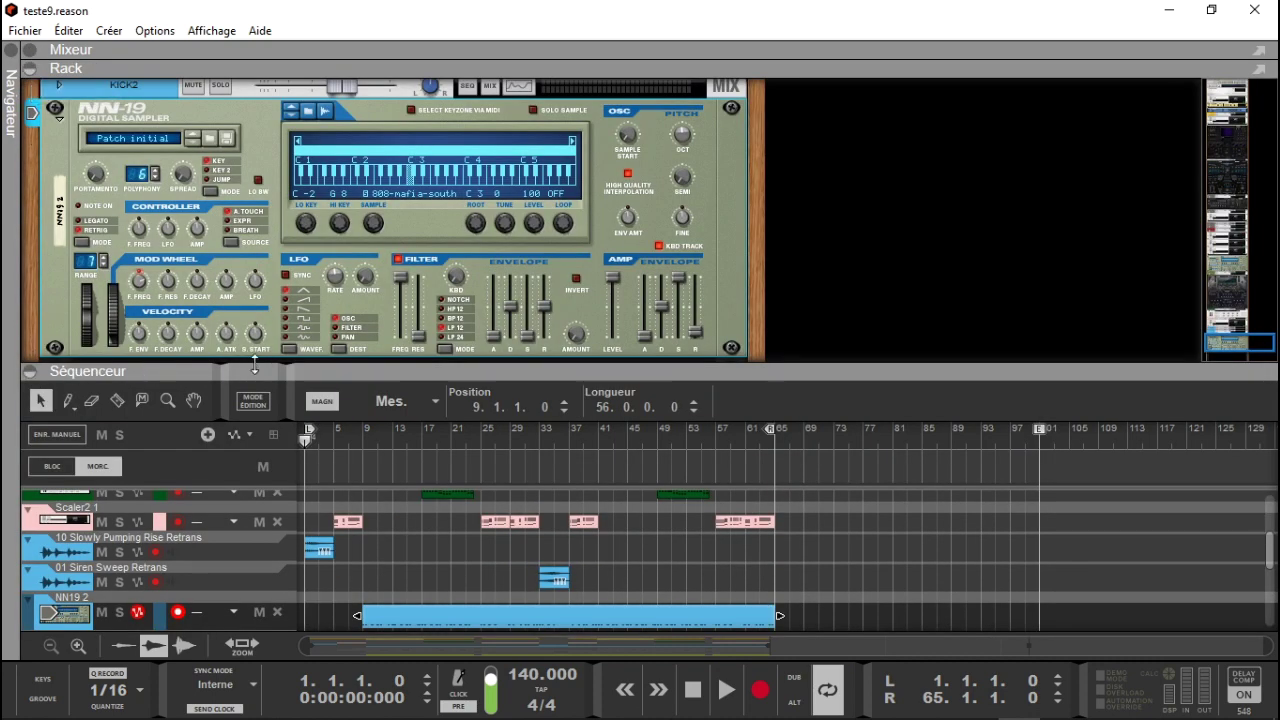
click(30, 371)
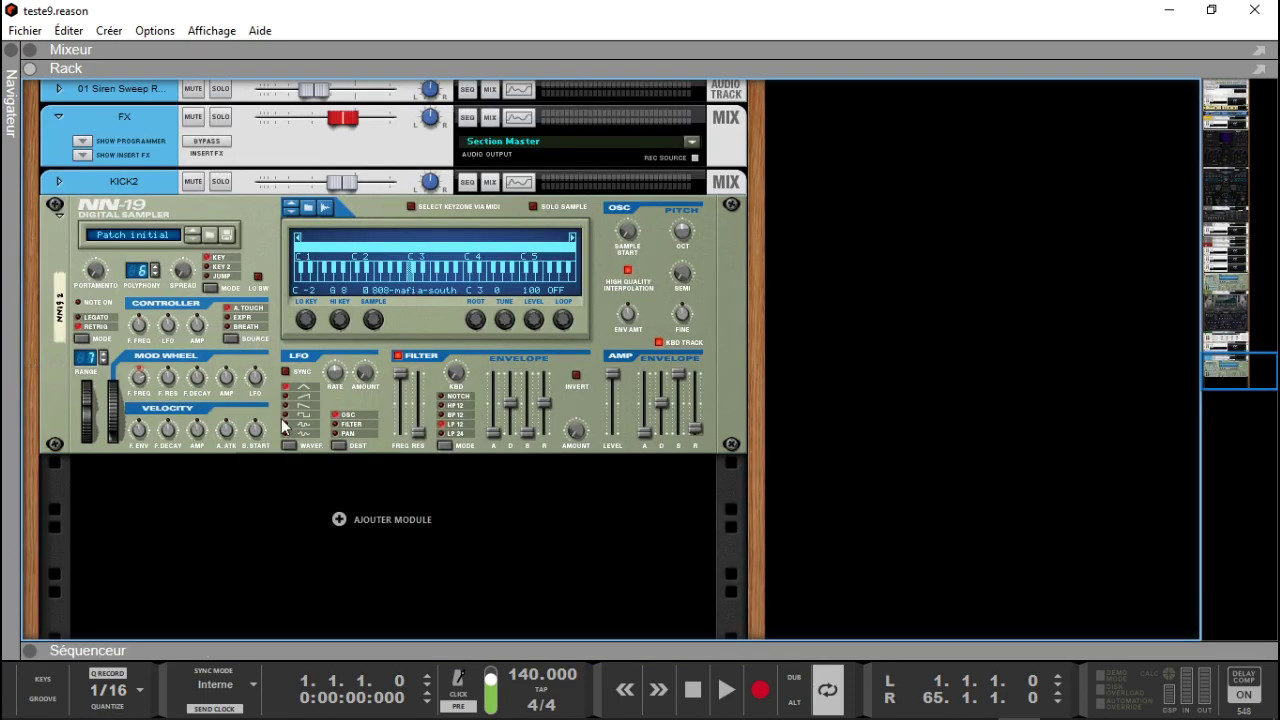
drag(1238, 372, 1235, 355)
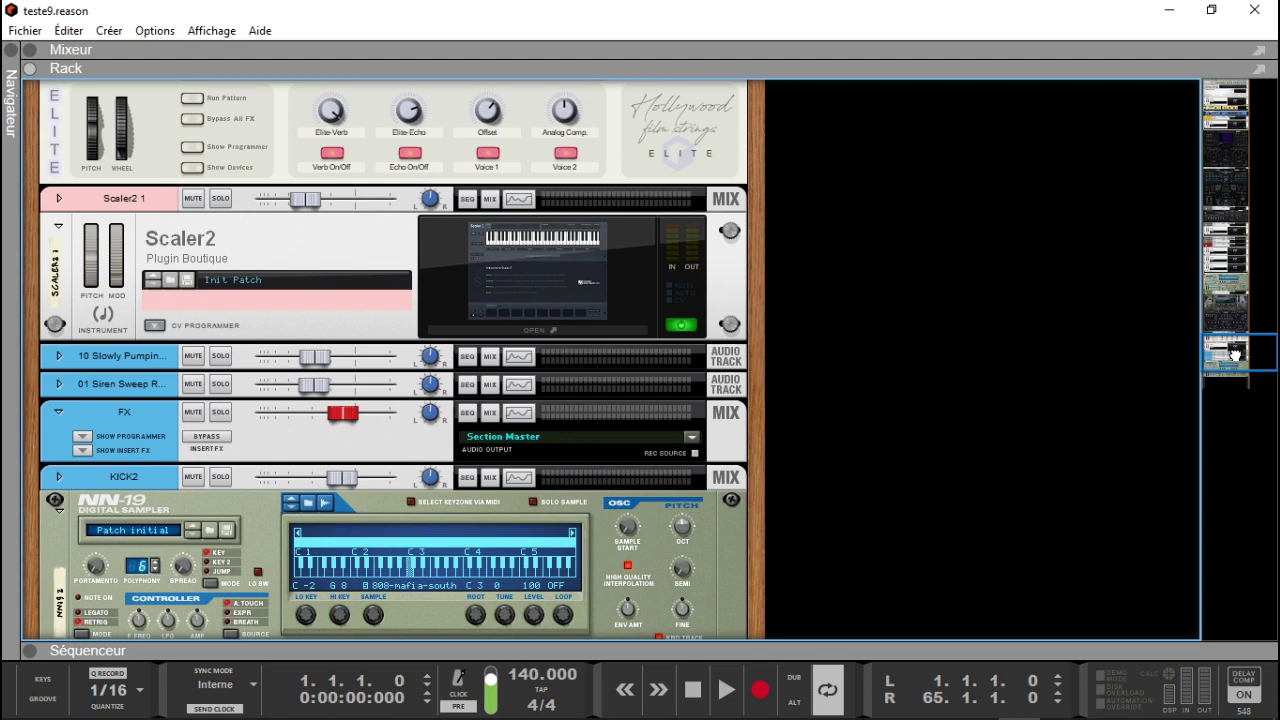
mouse_move(1236, 355)
mouse_down()
mouse_move(1233, 323)
mouse_move(1231, 335)
mouse_up()
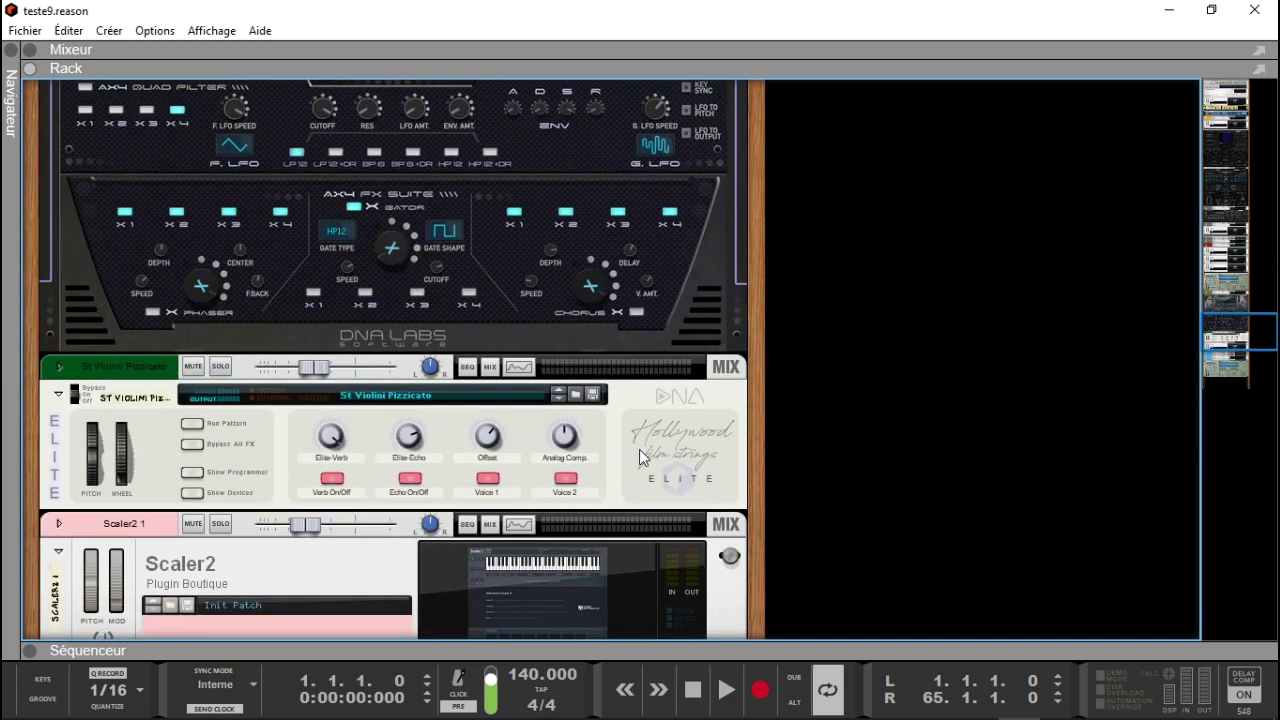
drag(1237, 325, 1238, 245)
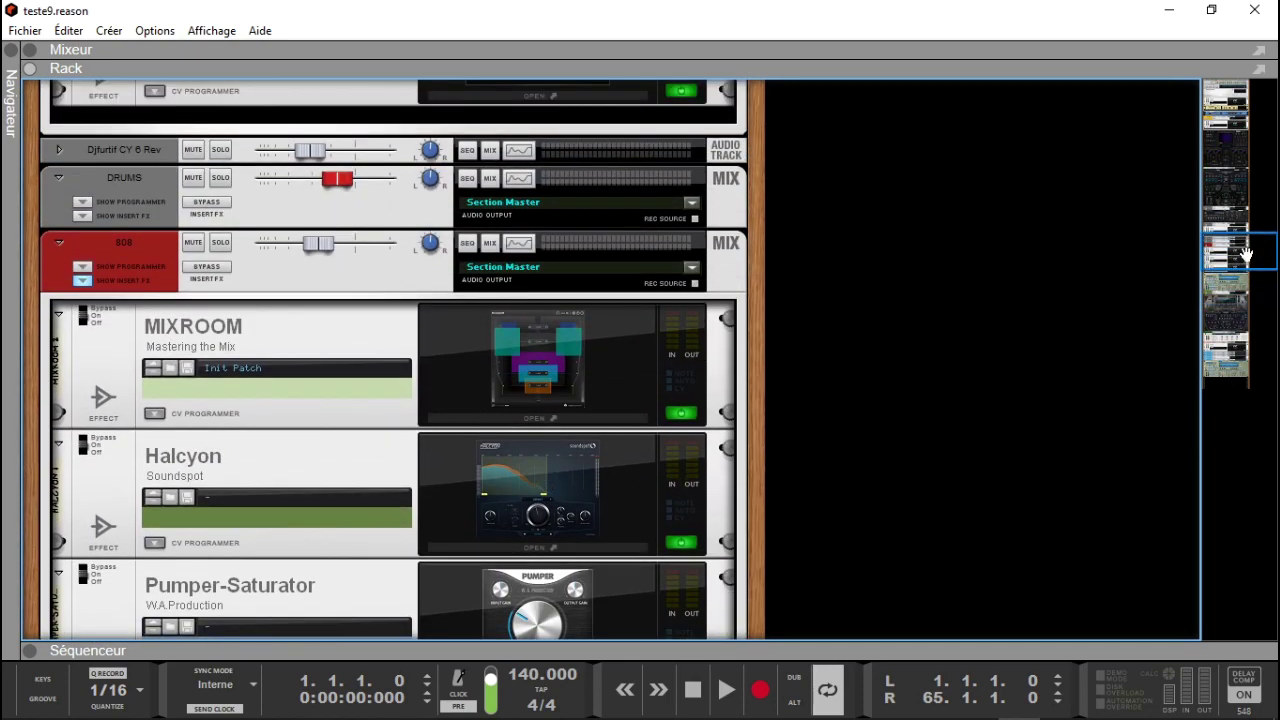
drag(1245, 254, 1221, 109)
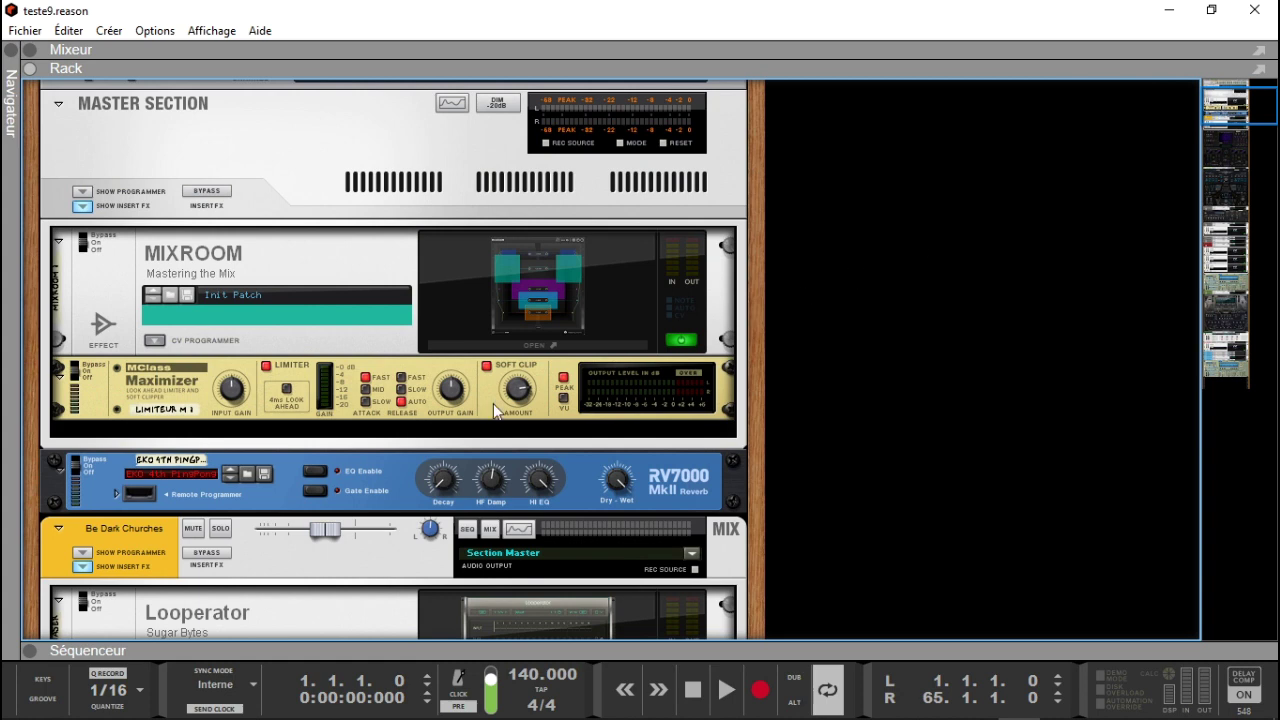
Step: Play the song with the sequencer and mixer shown, and examine the 808 channel's devices in the rack
click(31, 651)
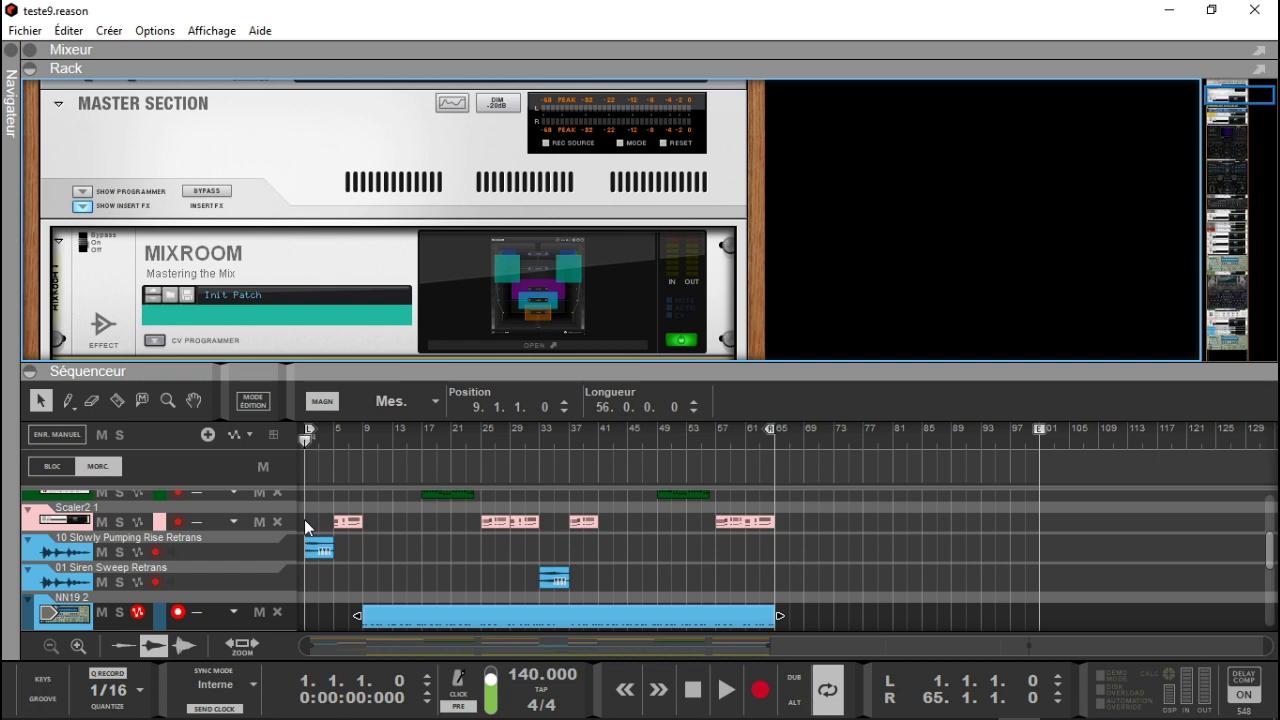
key(space)
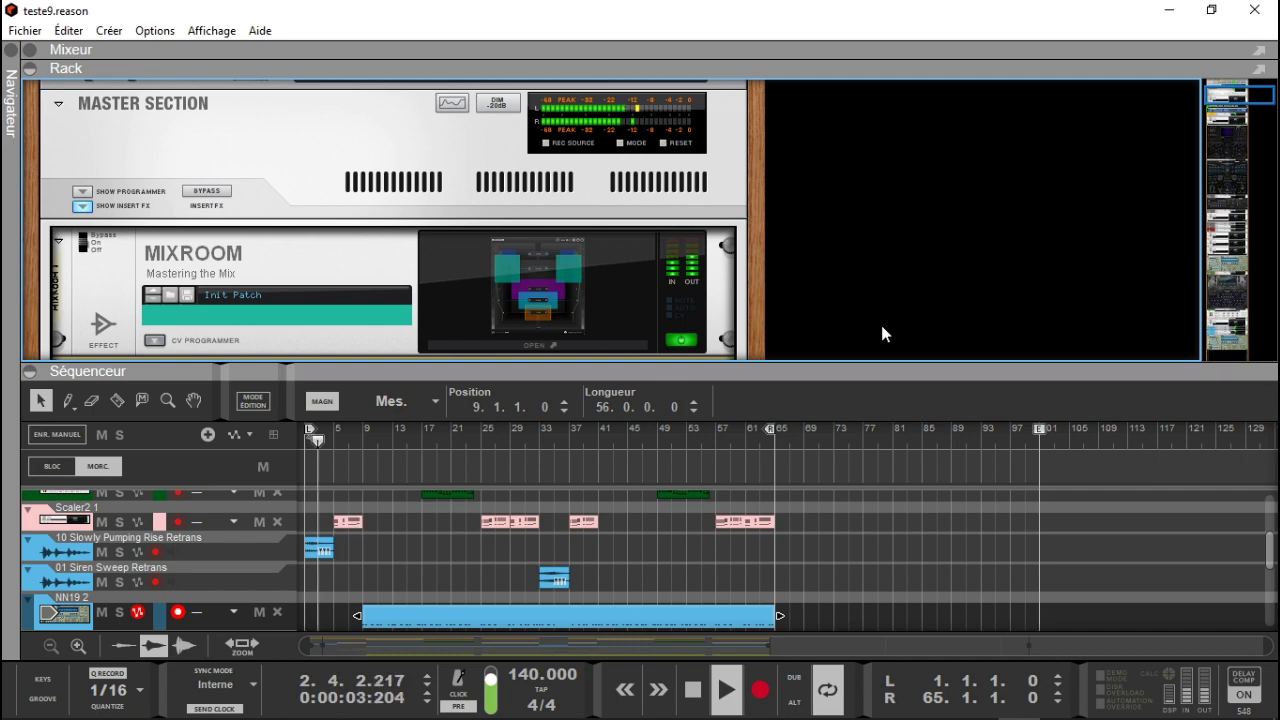
drag(1234, 94, 1228, 238)
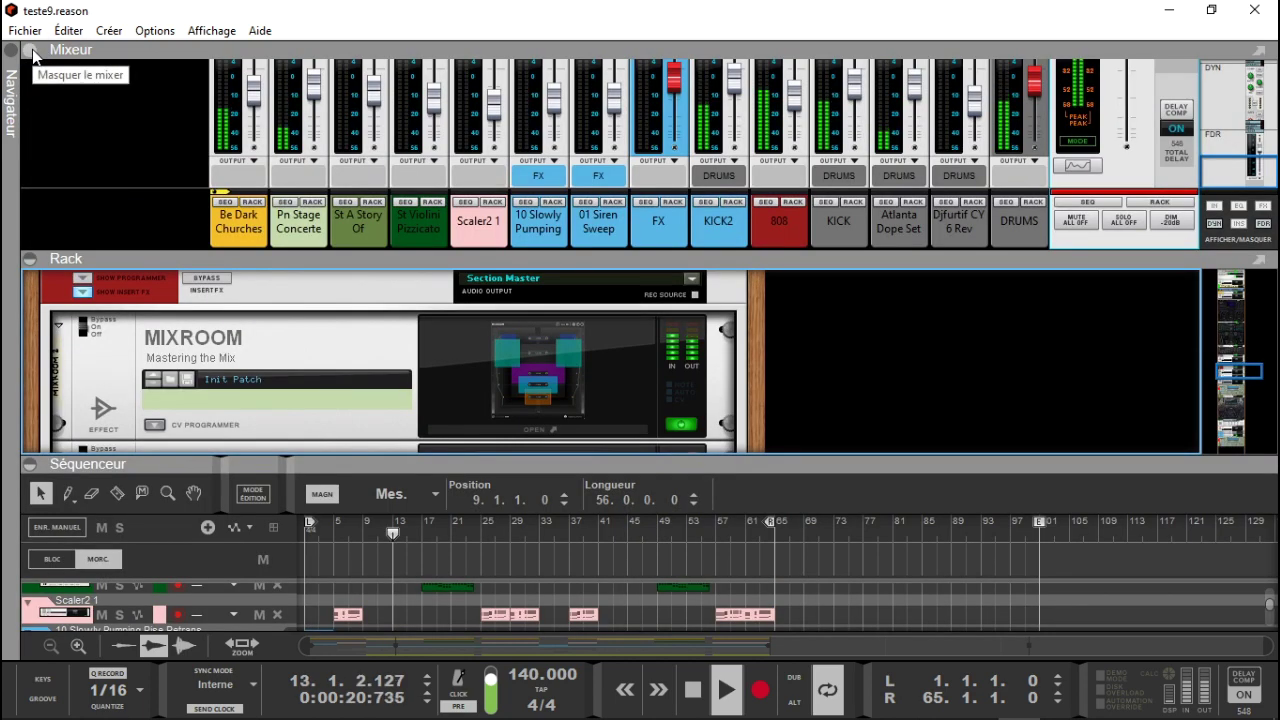
click(30, 49)
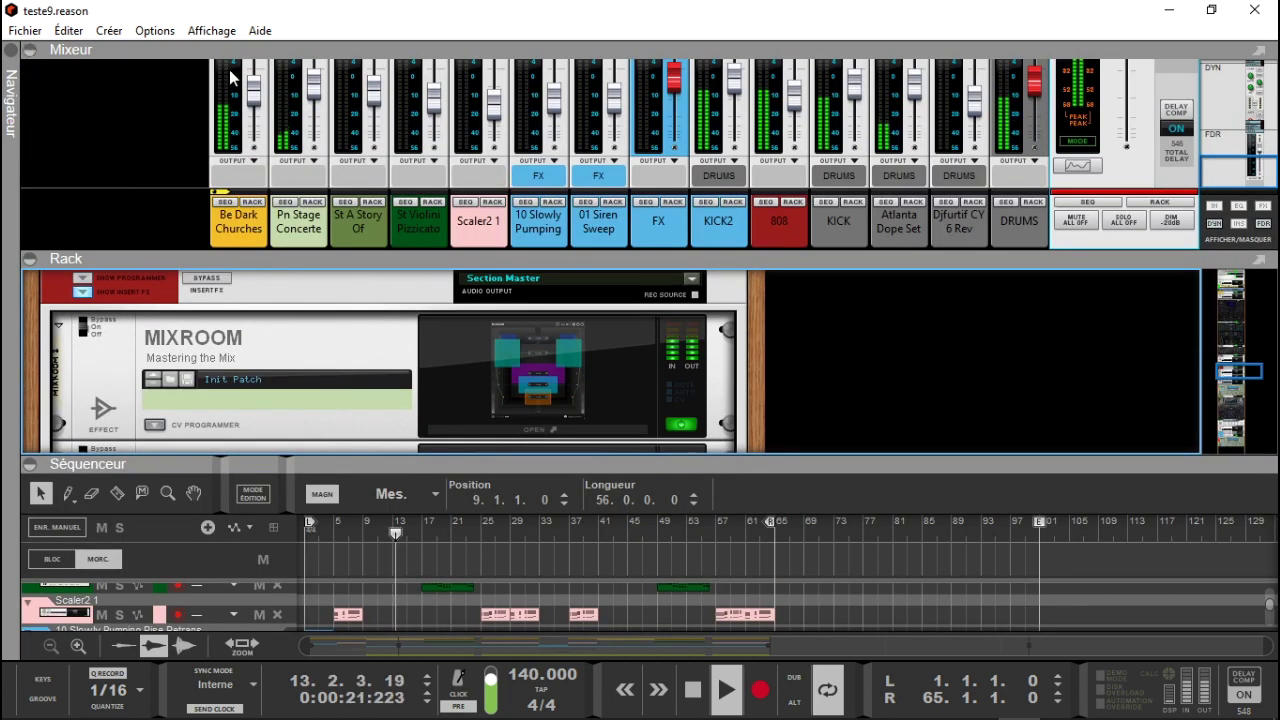
click(796, 202)
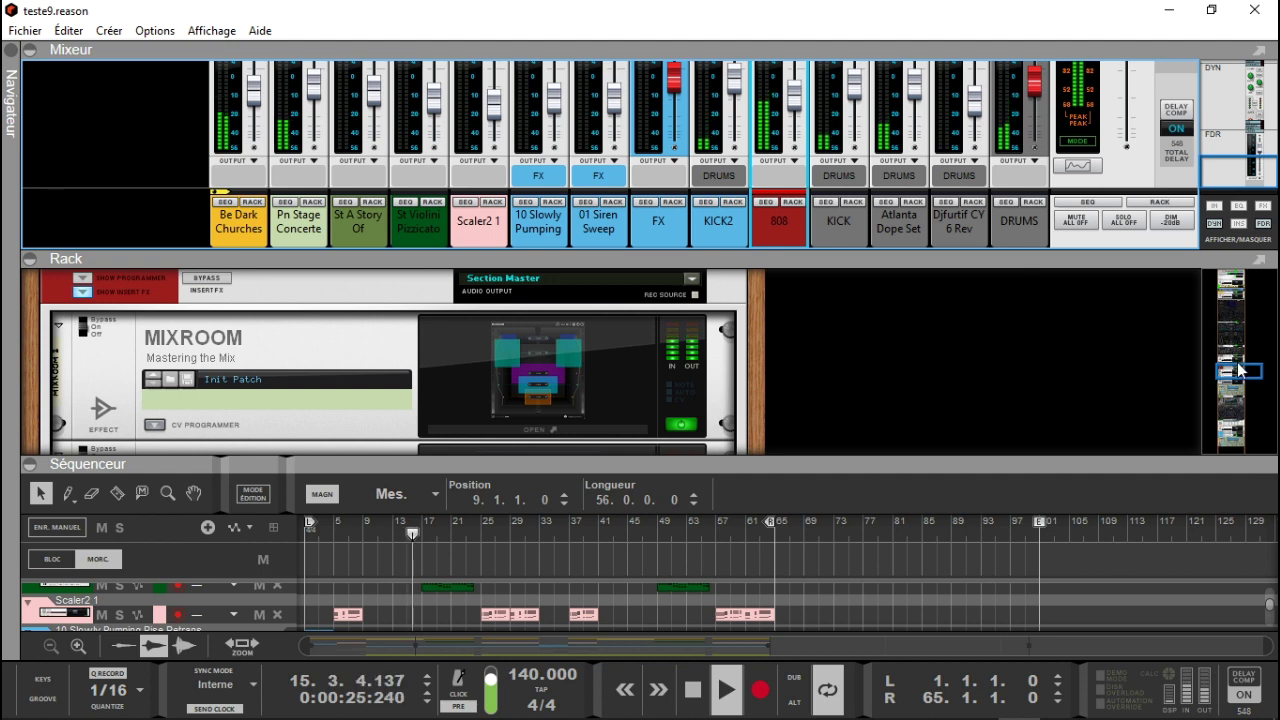
drag(1237, 370, 1237, 384)
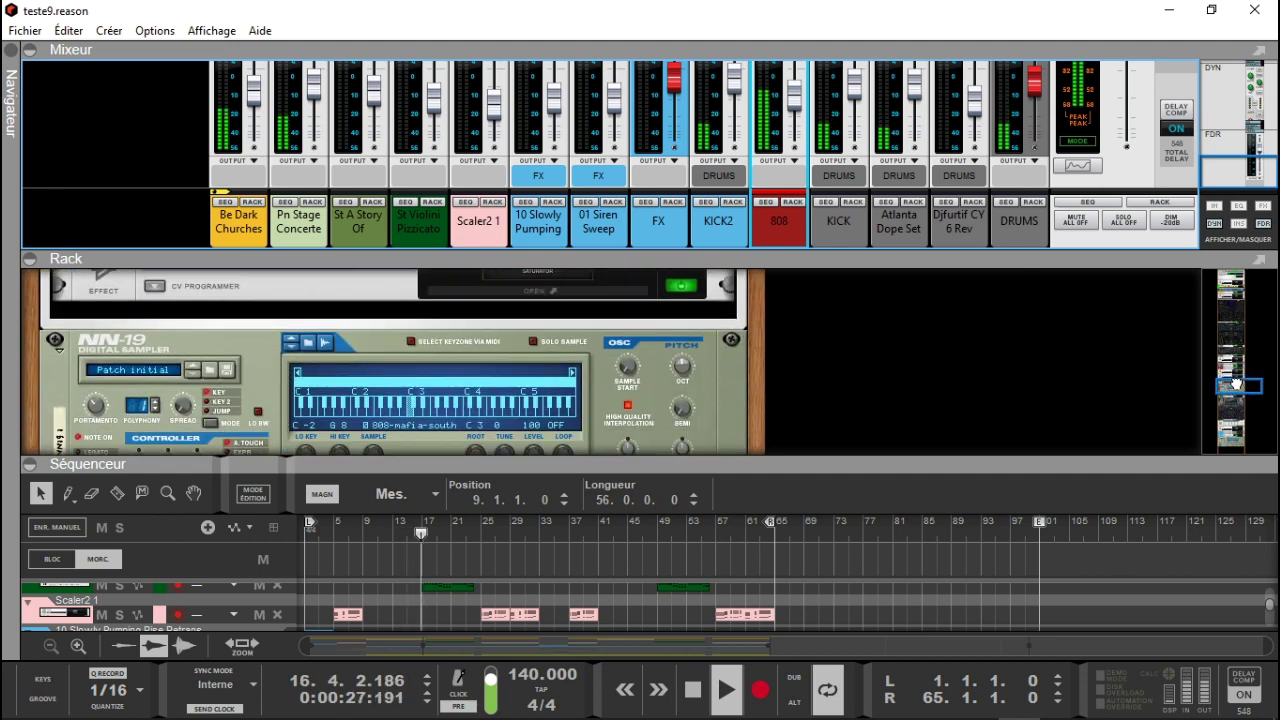
Step: Show only the mixer to check the channel levels during playback, and stop the song
click(30, 258)
click(31, 371)
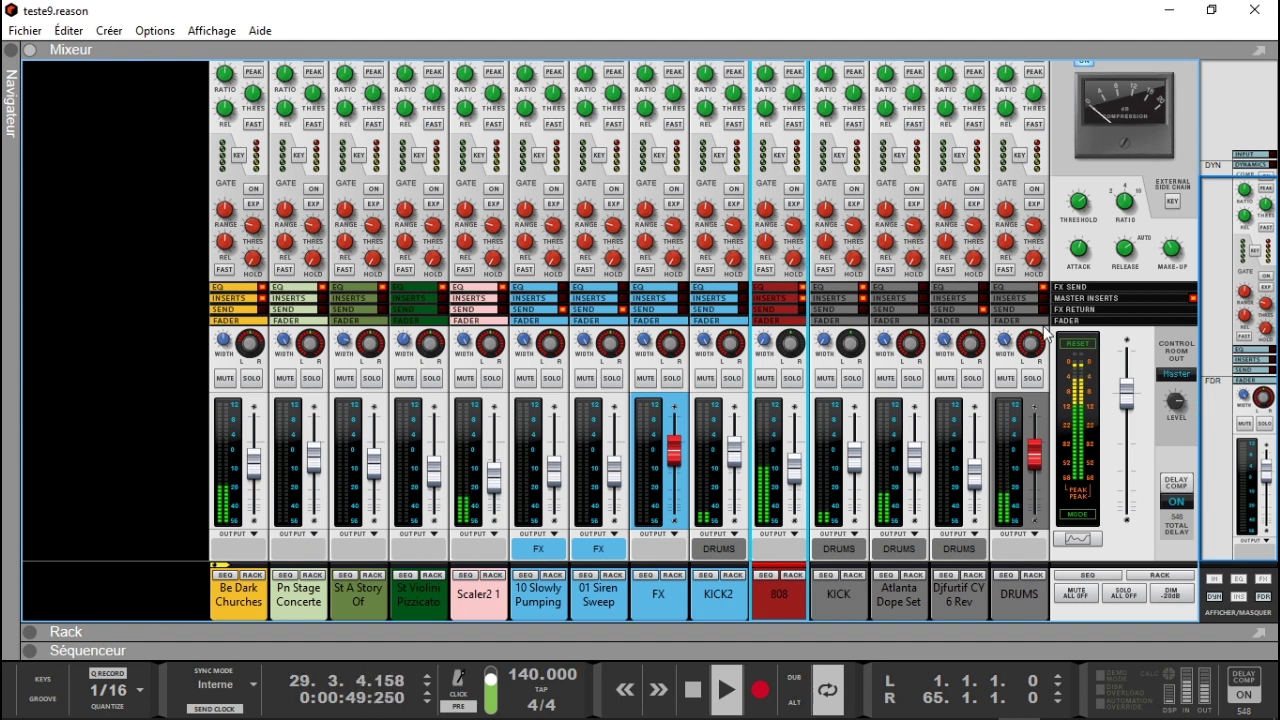
key(space)
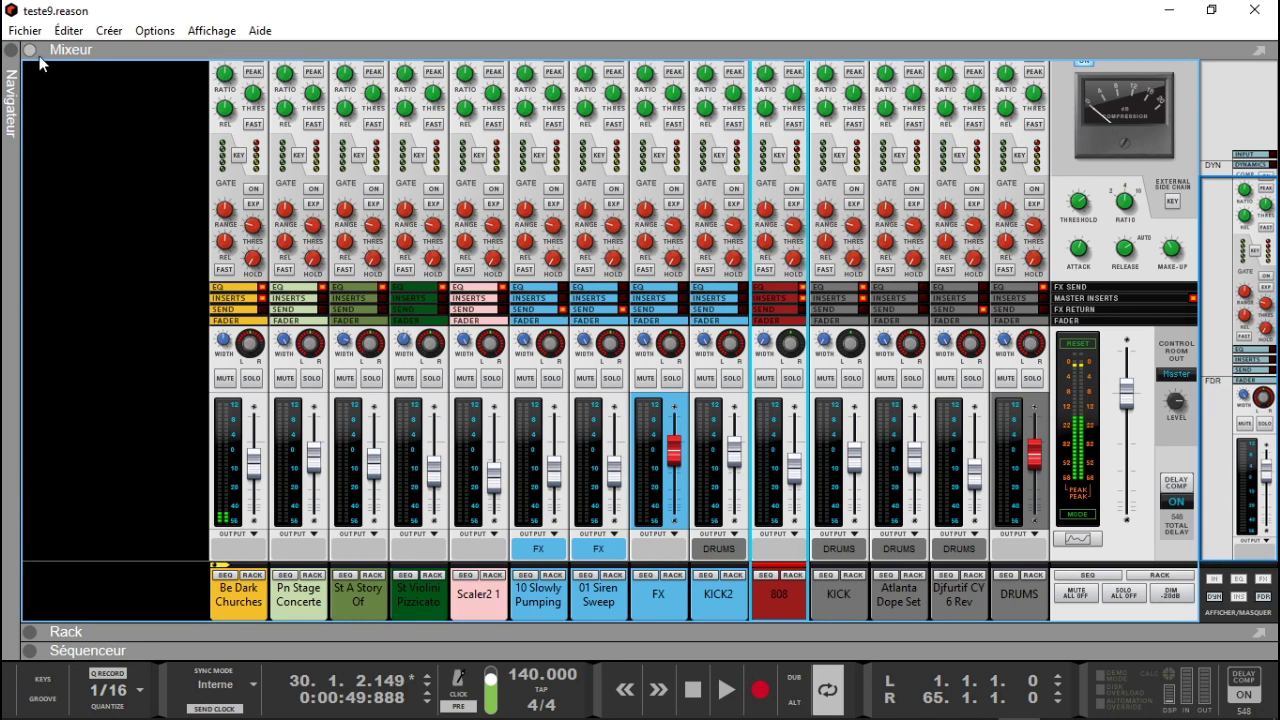
Step: Show only the rack, open the Master Section's MIXROOM interface, and move its window clear of the master devices
click(40, 50)
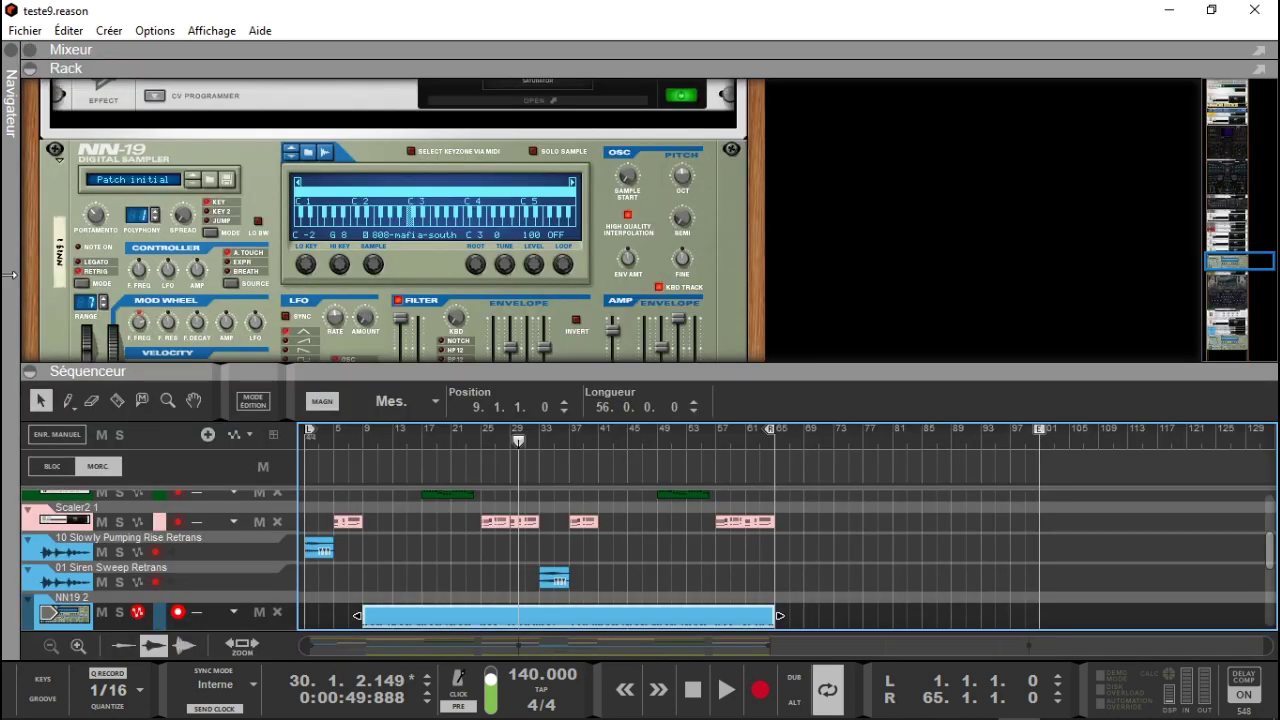
click(28, 370)
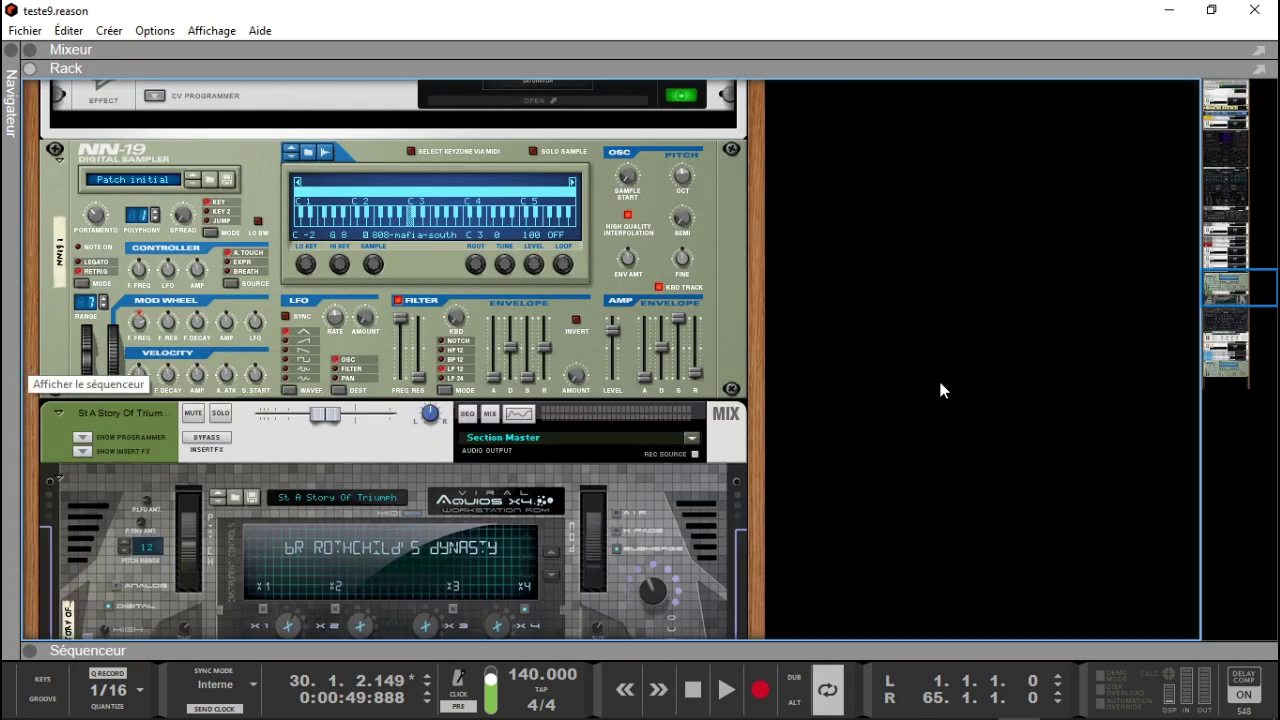
drag(1249, 291, 1222, 103)
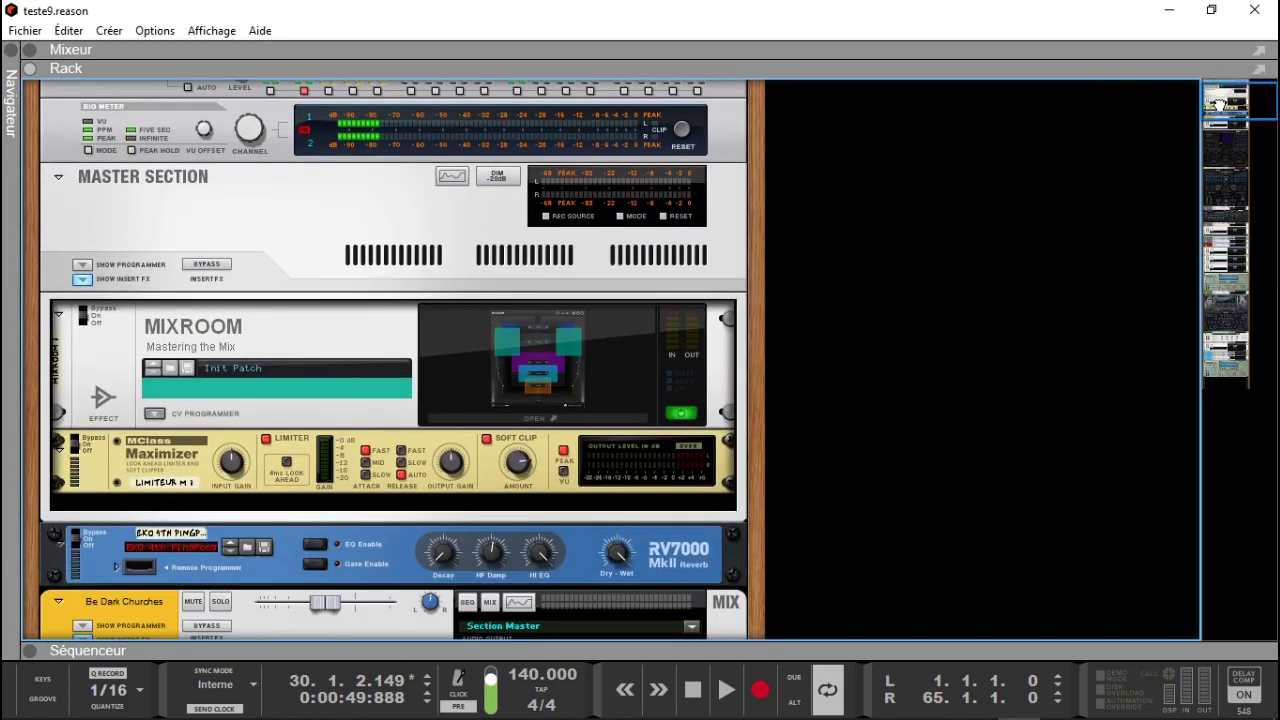
click(576, 420)
click(557, 70)
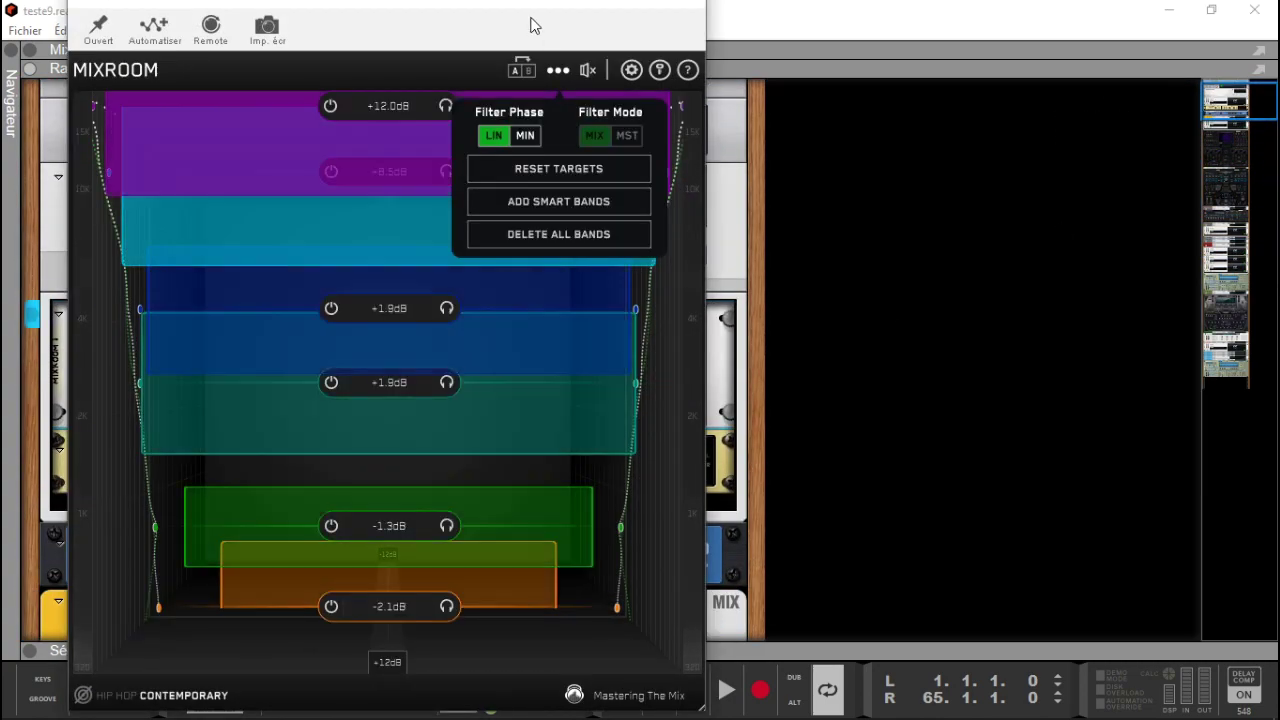
drag(523, 11, 989, 11)
click(951, 645)
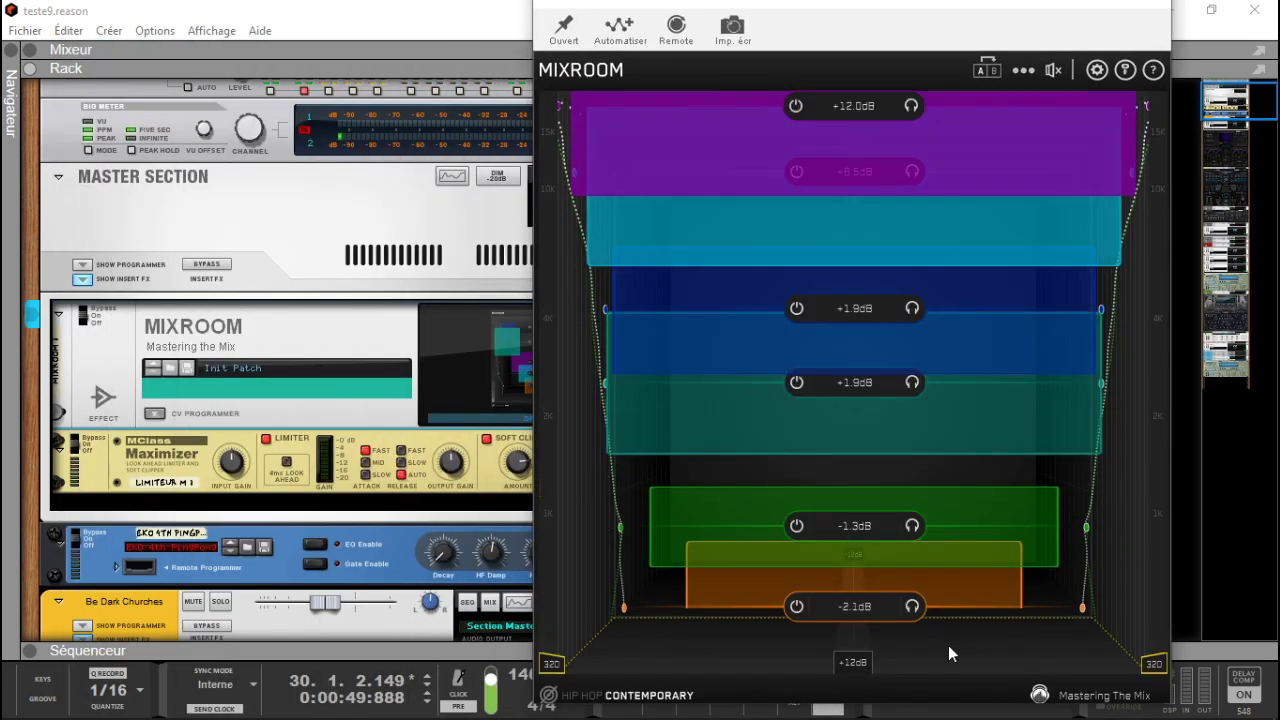
click(912, 606)
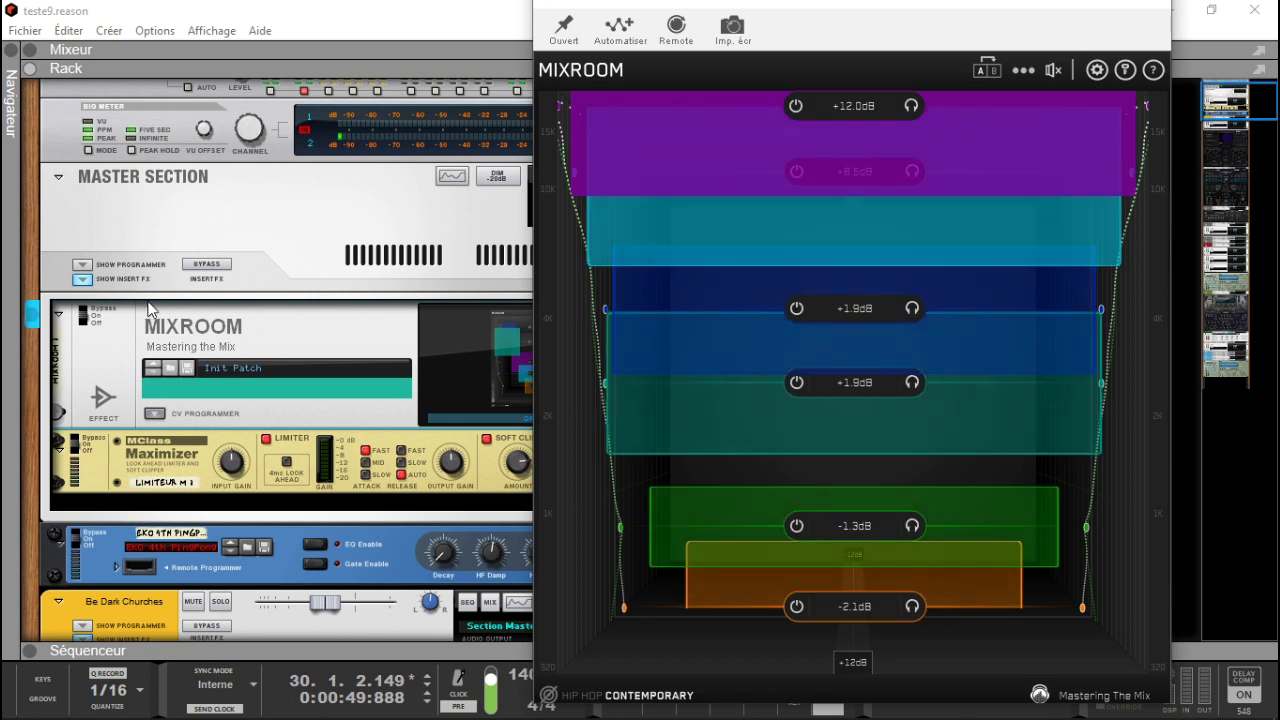
Step: Play the song from the start and compare the sound with the master insert effects bypassed and active
click(328, 248)
key(shift+Return)
key(space)
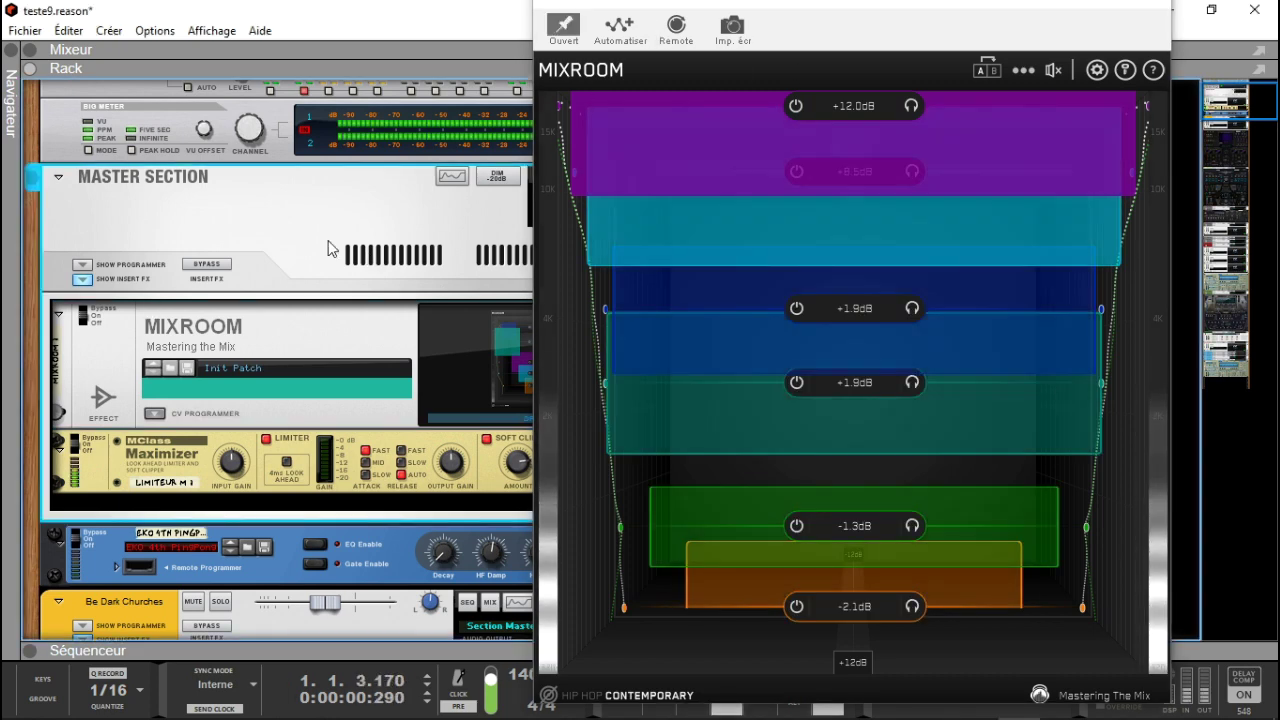
click(207, 264)
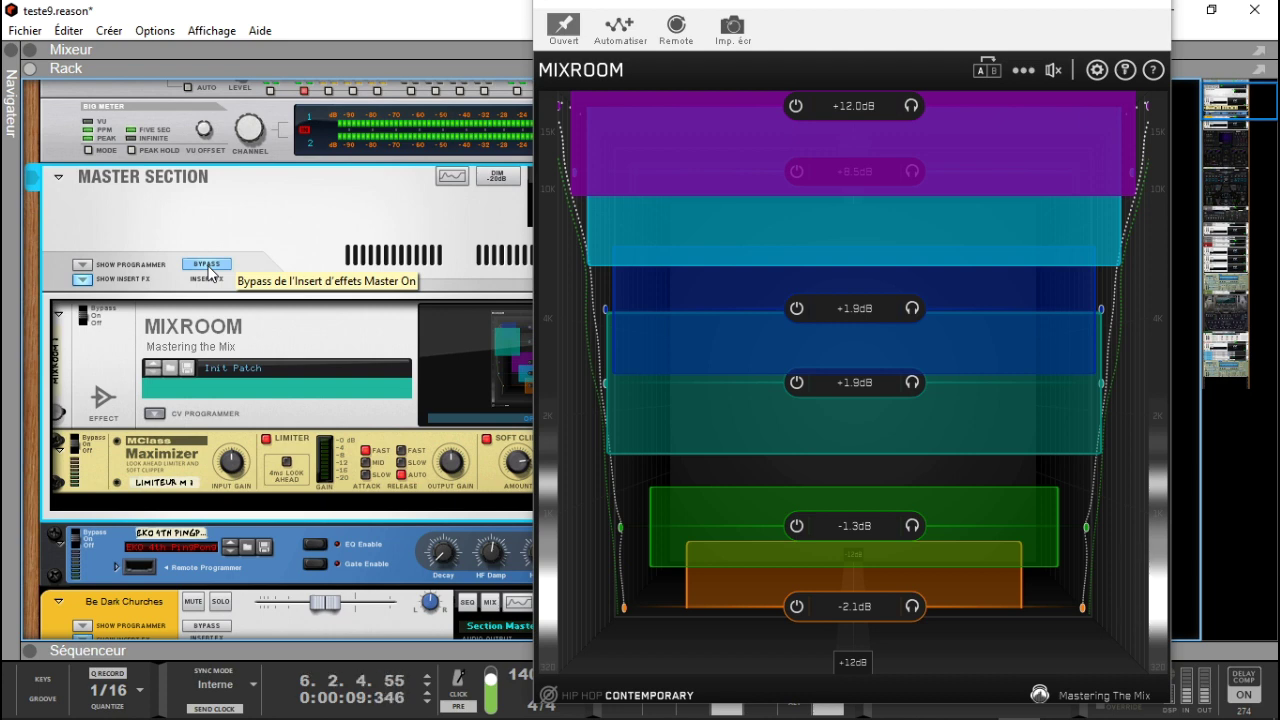
click(207, 264)
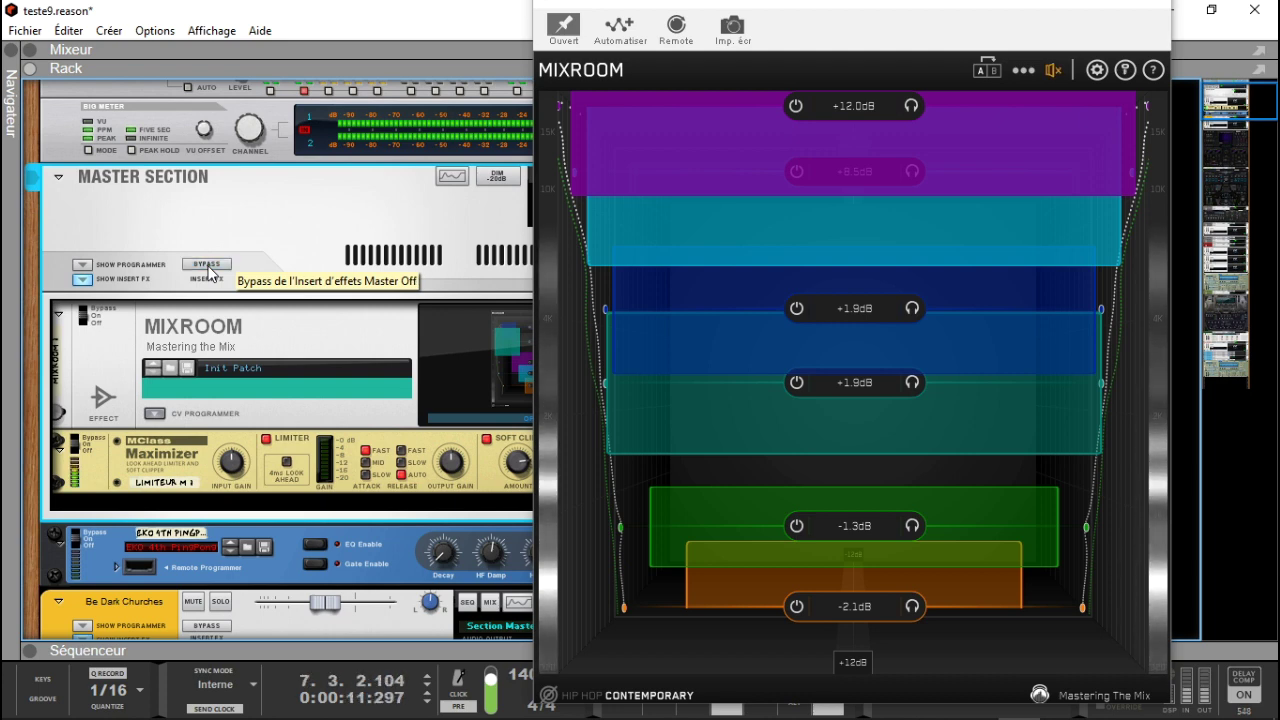
click(207, 264)
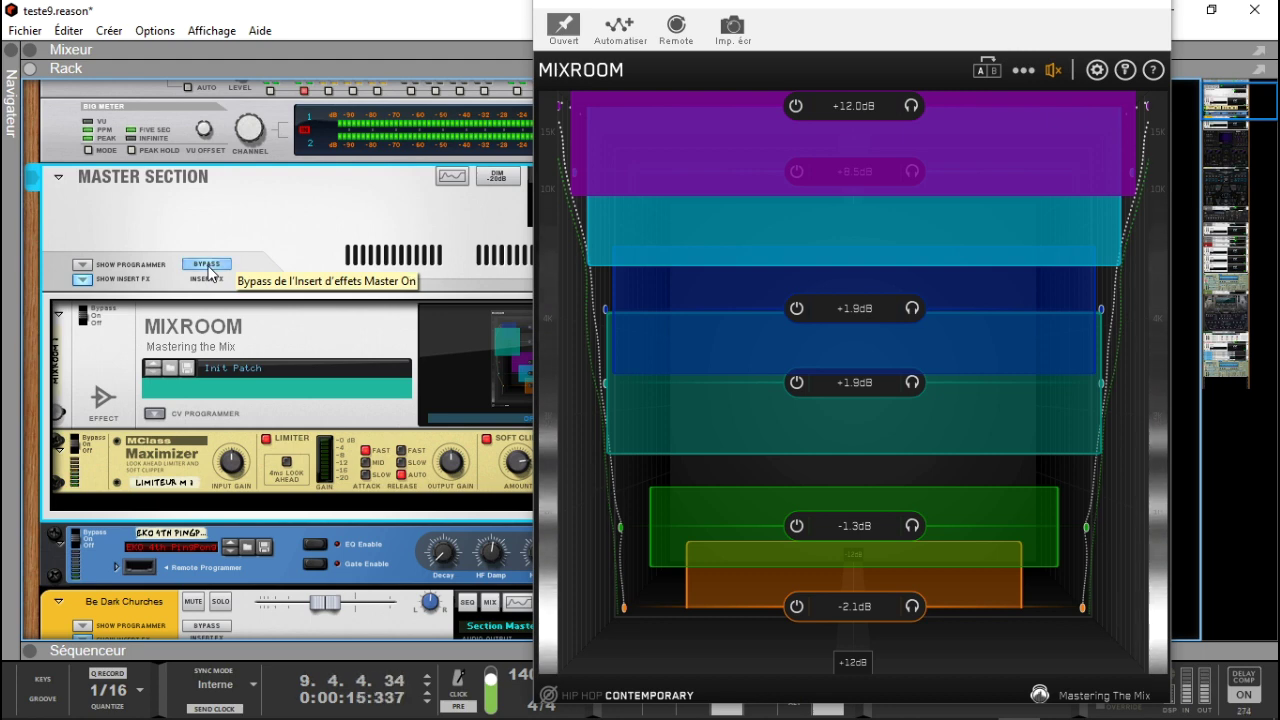
click(207, 264)
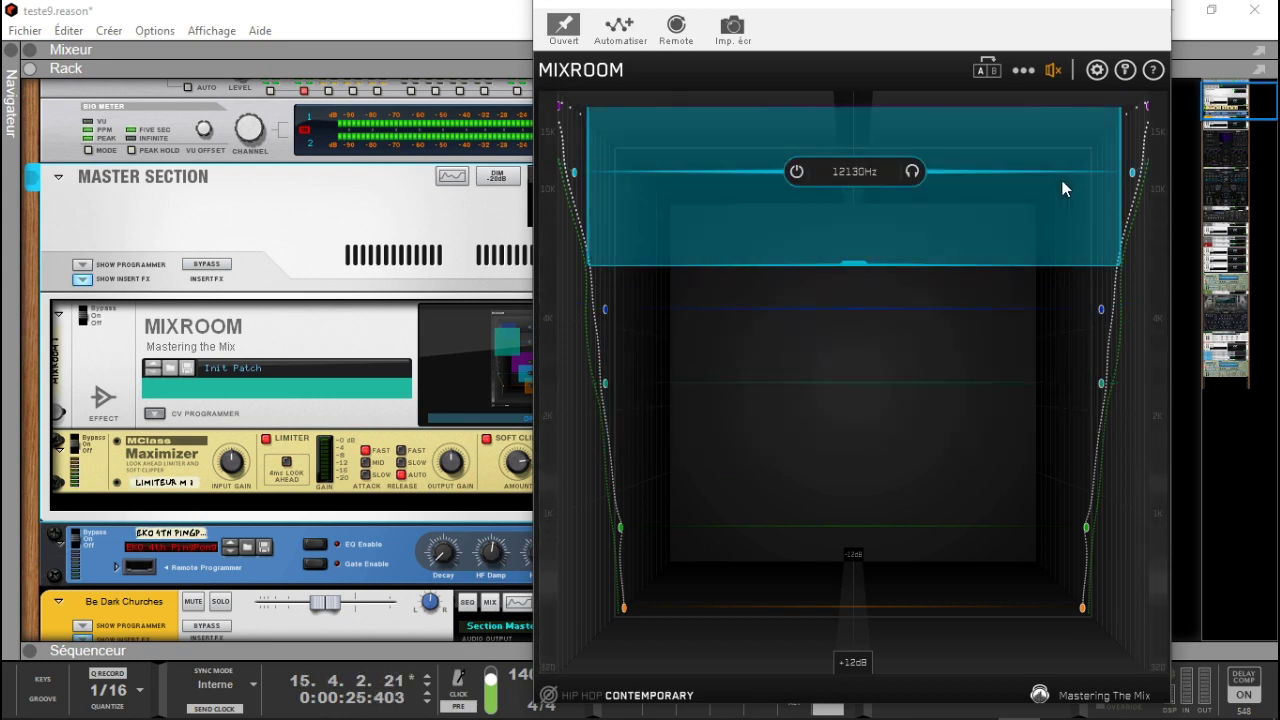
Step: Fold and bypass the existing MIXROOM in the Master Section, and close its plugin window
click(58, 316)
click(84, 313)
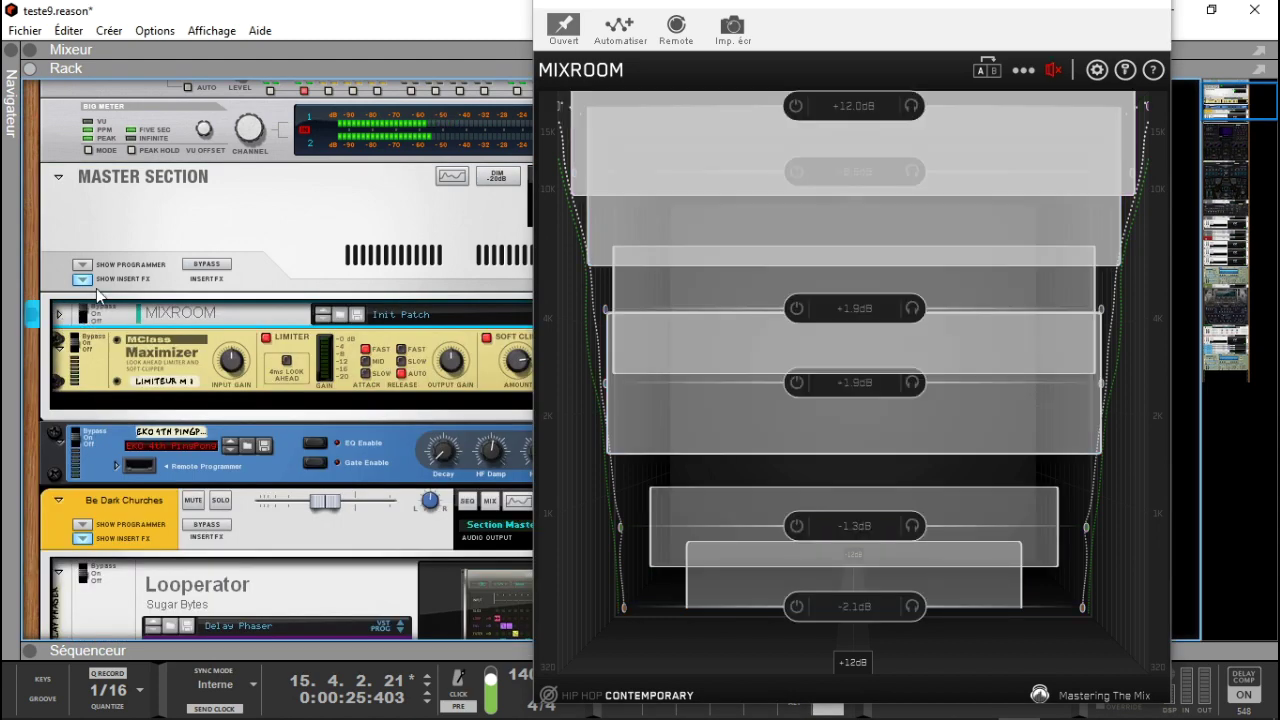
click(1152, 12)
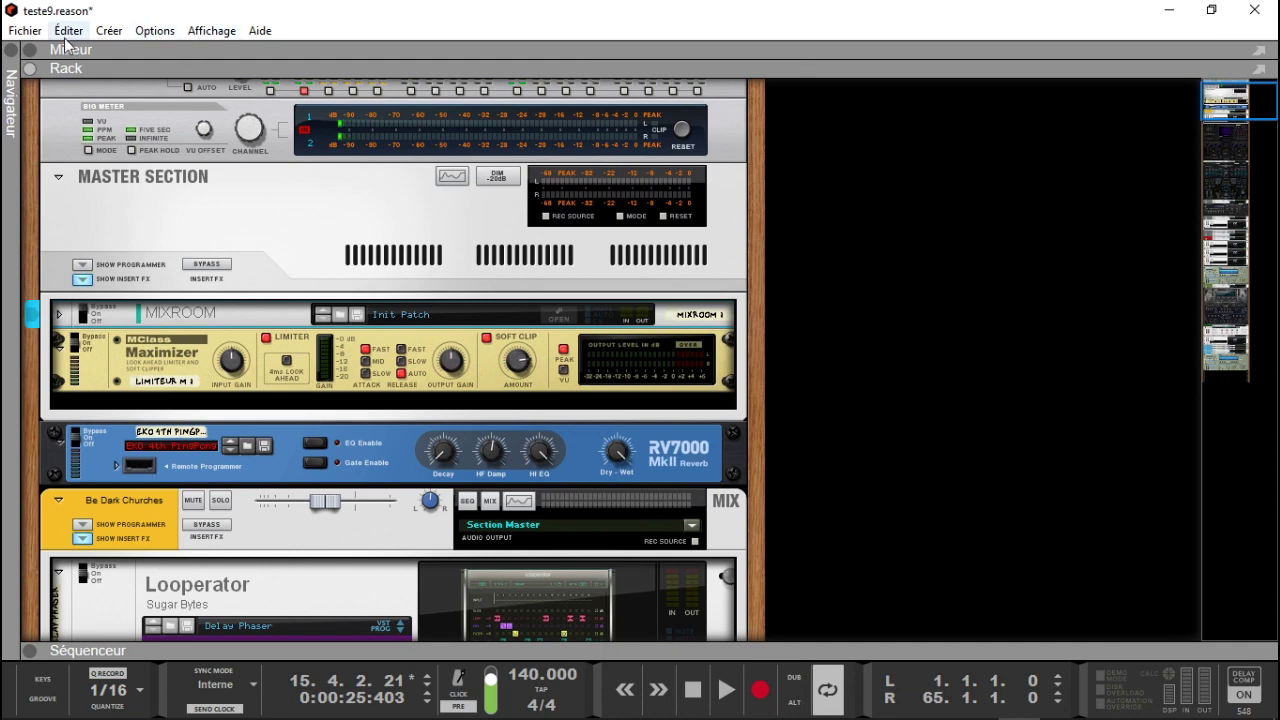
Step: Add a new MIXROOM effect from the browser between the existing MIXROOM and the Maximizer in the master inserts
click(11, 56)
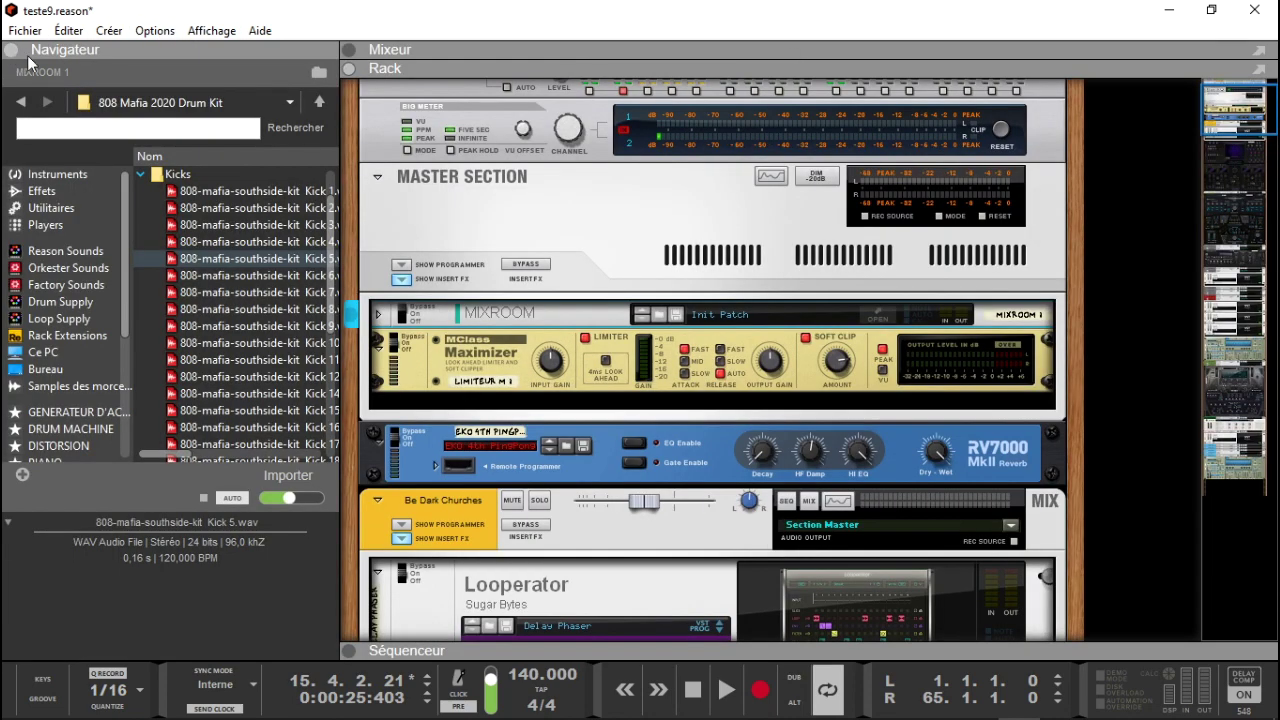
click(50, 191)
click(301, 155)
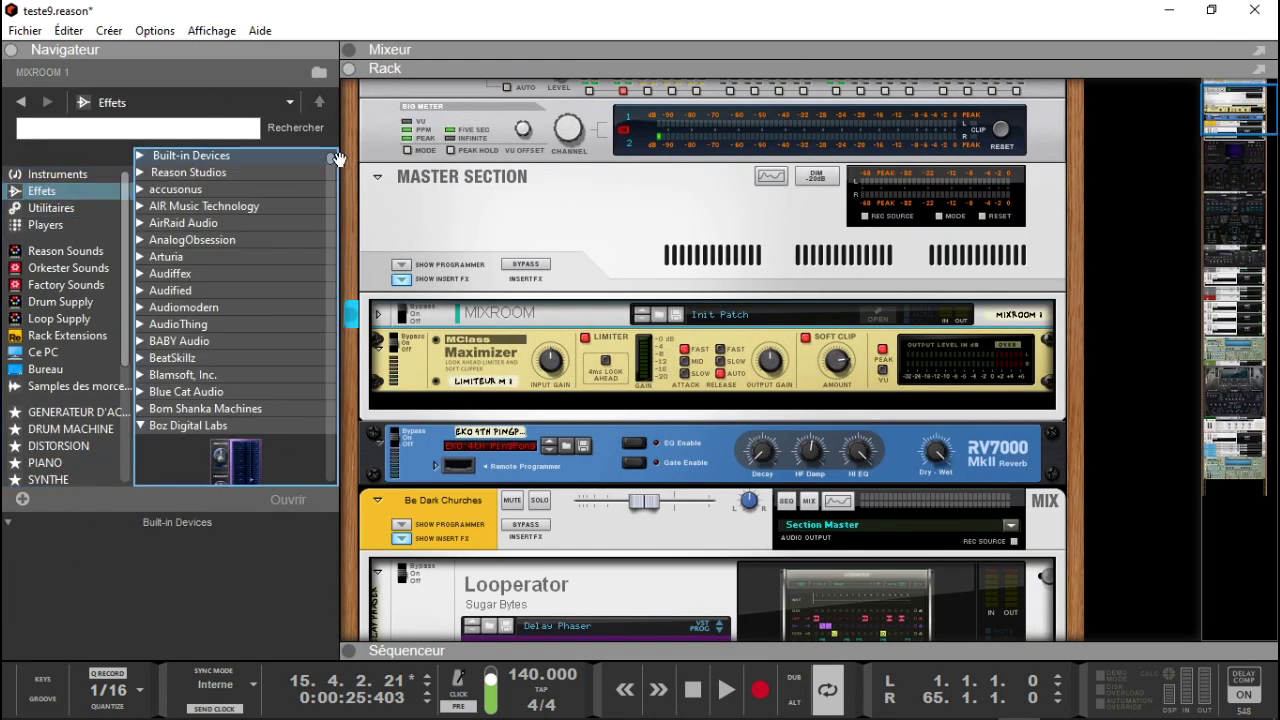
drag(330, 160, 336, 191)
drag(234, 299, 580, 328)
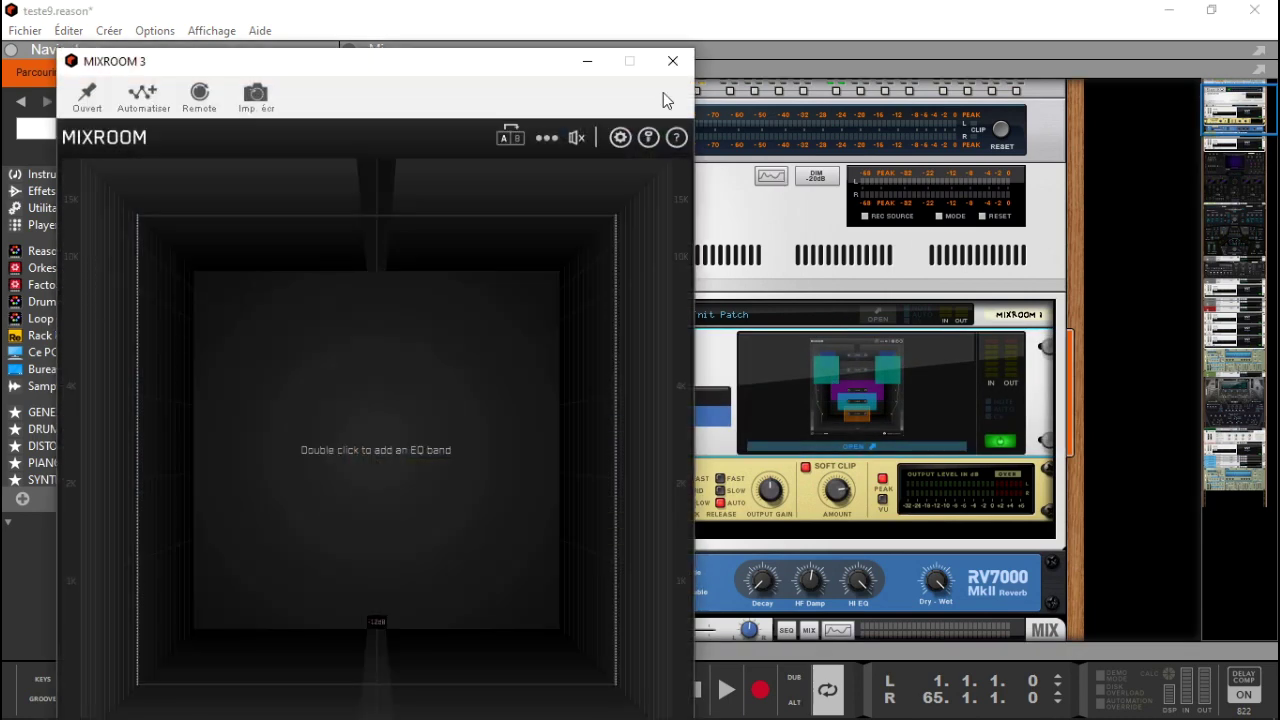
drag(537, 72, 758, 8)
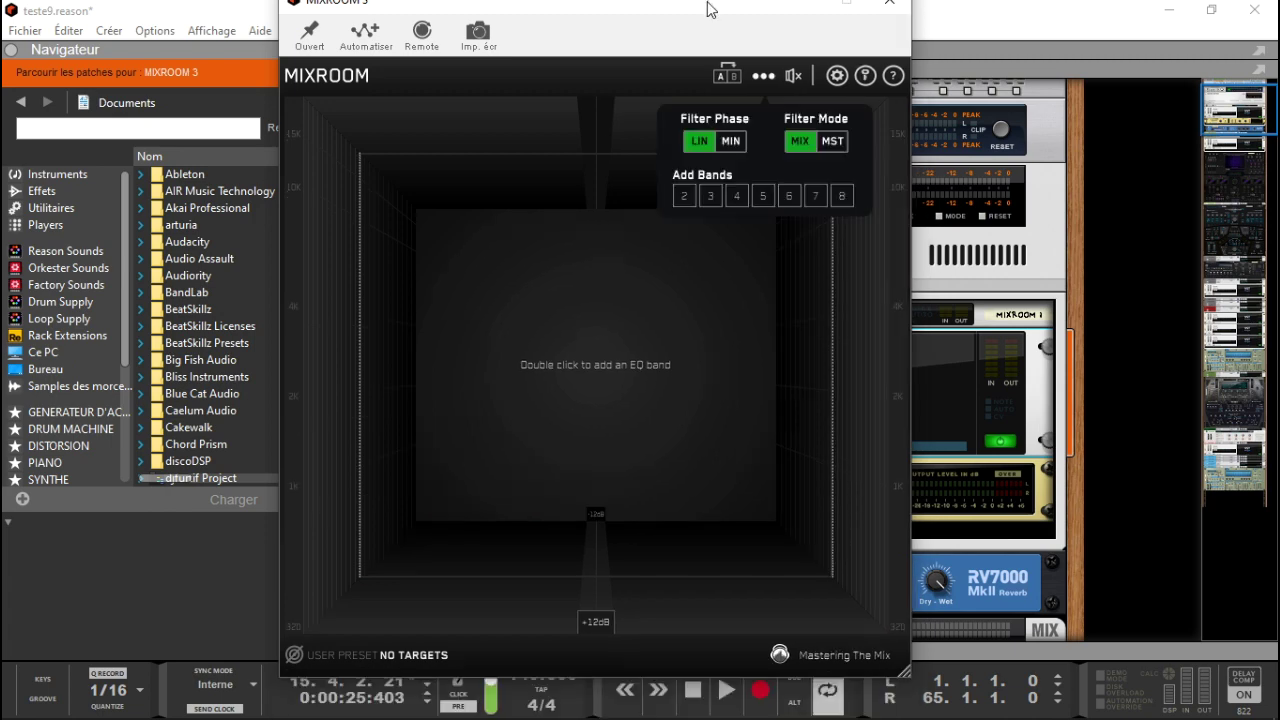
Step: Move the new MIXROOM window clear of the browser and open its drop area for reference target files
drag(709, 5, 877, 4)
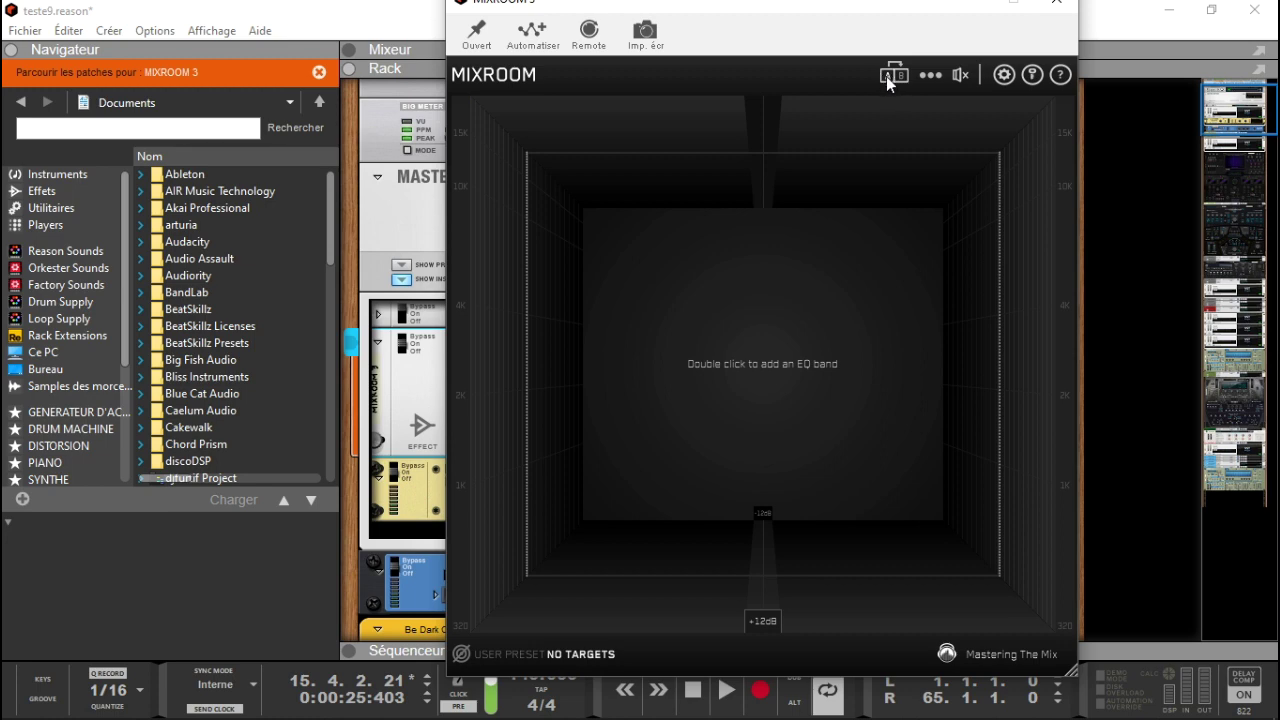
click(931, 75)
mouse_move(928, 78)
click(460, 655)
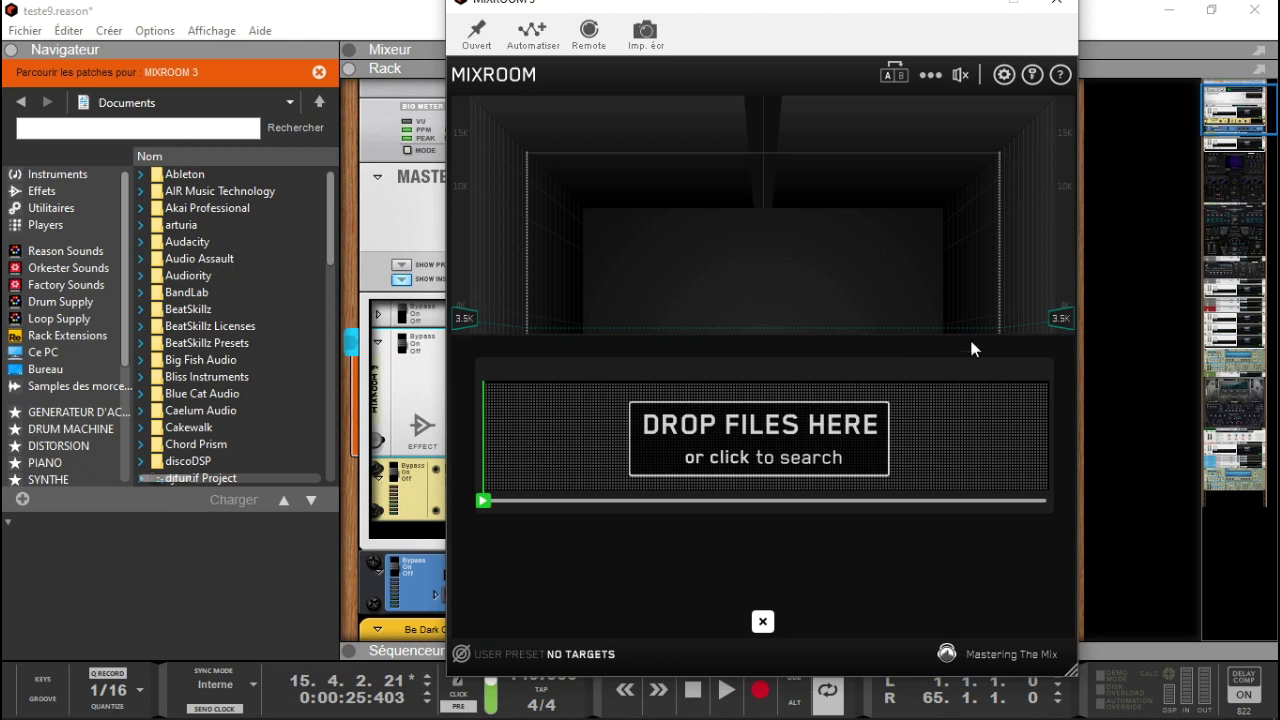
Step: Look through MIXROOM's channel and mix/master target preset categories, from Bass to Star Engineers
click(497, 652)
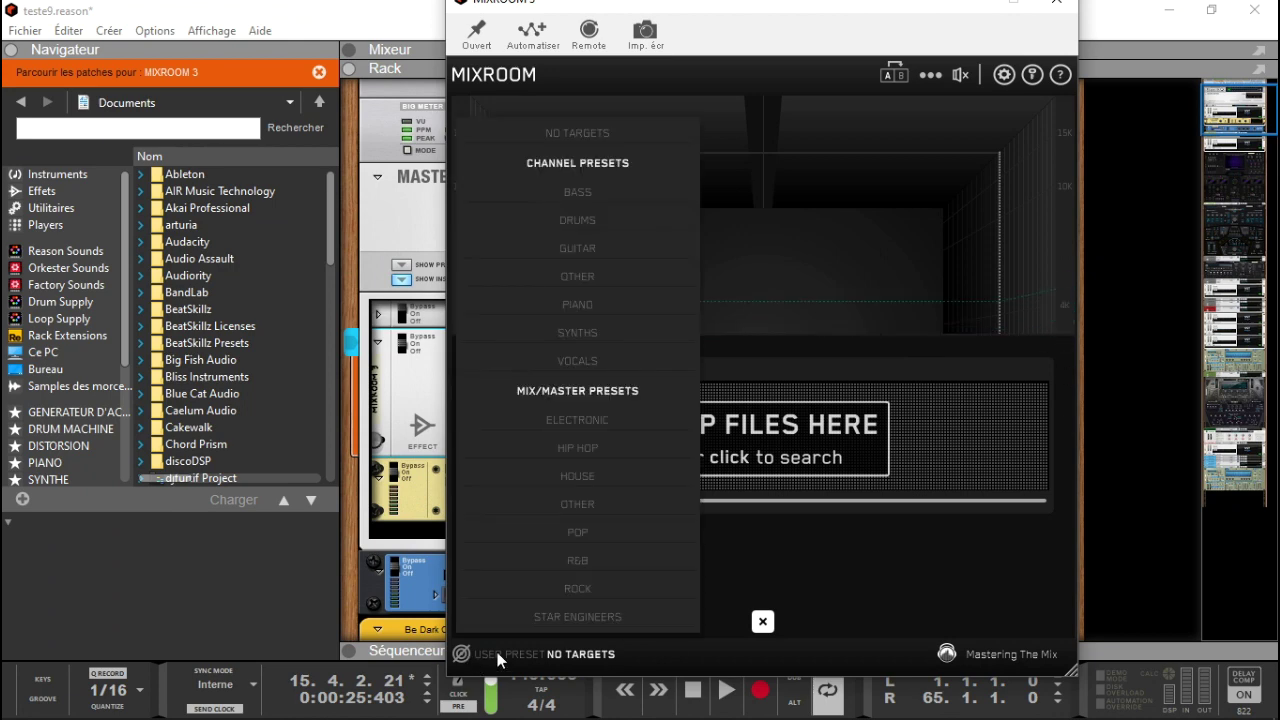
click(523, 652)
click(523, 652)
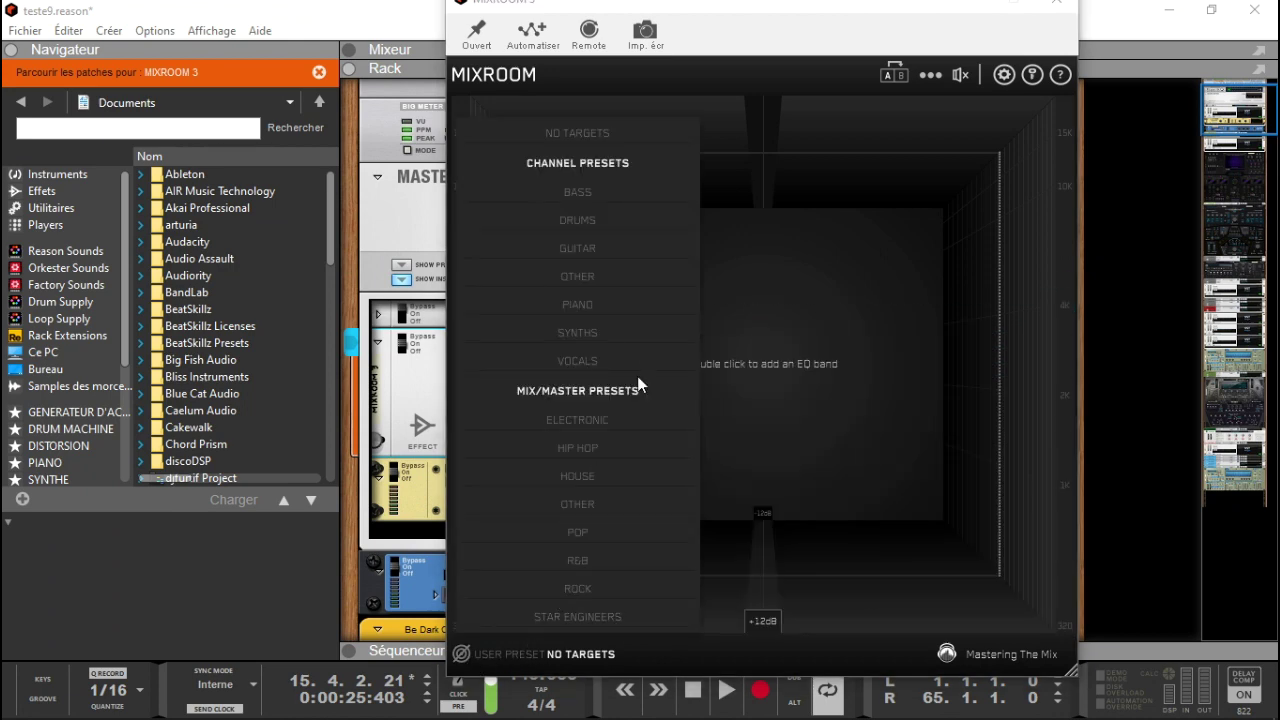
mouse_move(606, 221)
mouse_move(601, 198)
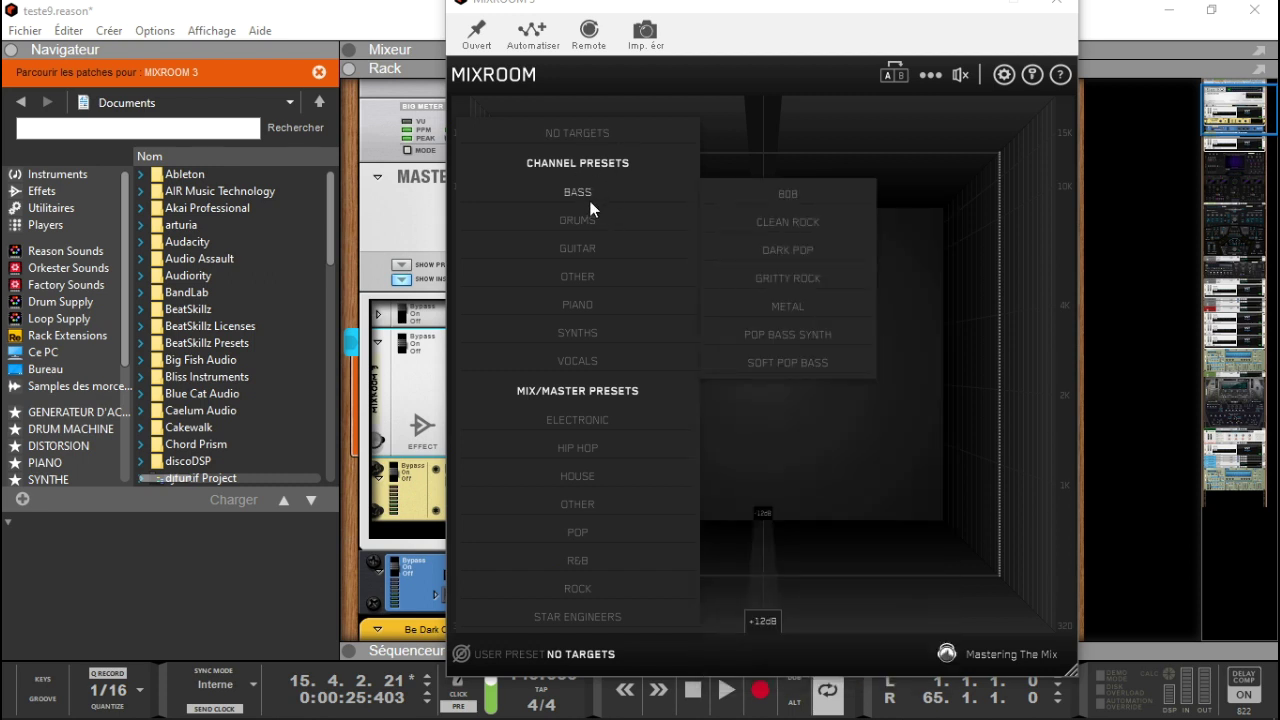
mouse_move(574, 249)
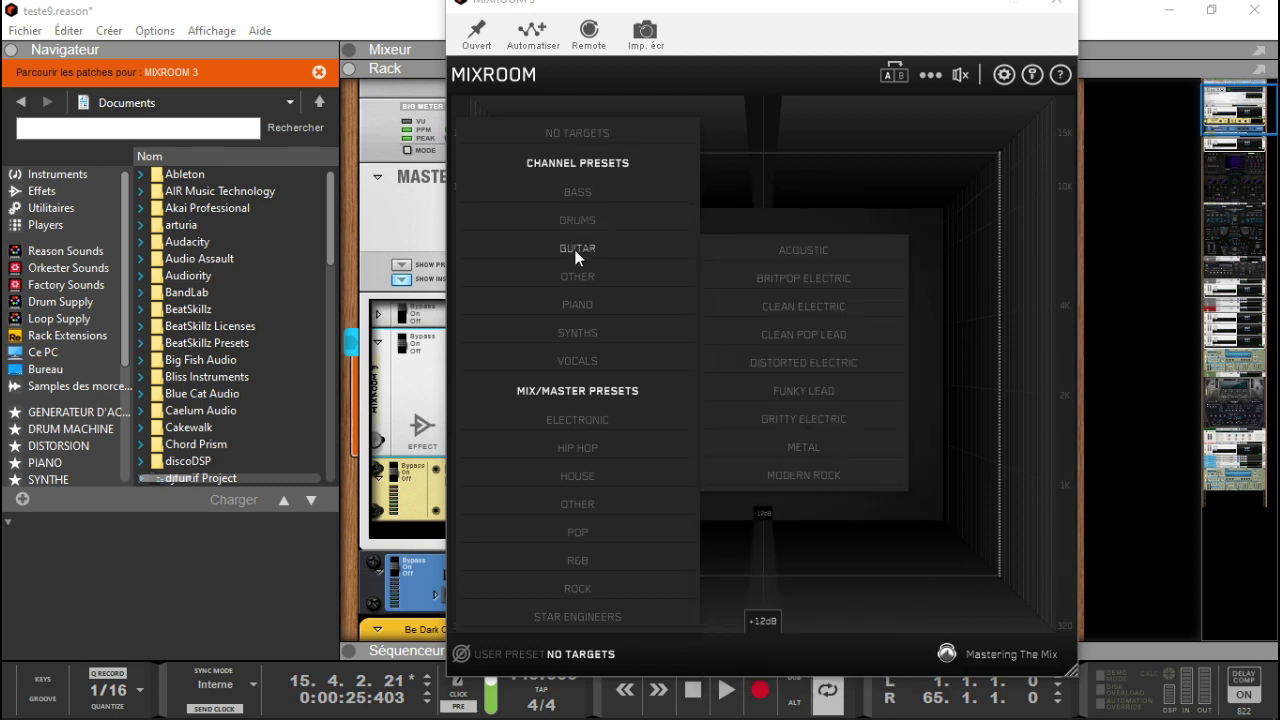
mouse_move(576, 282)
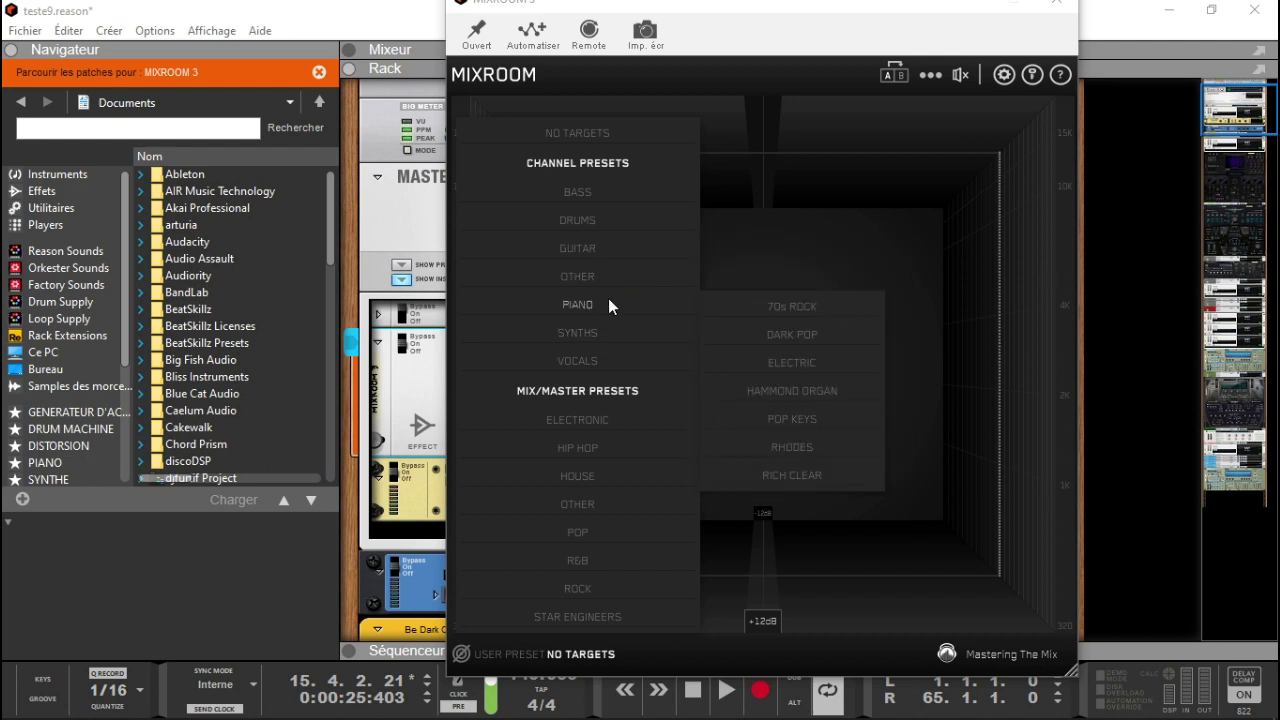
mouse_move(599, 340)
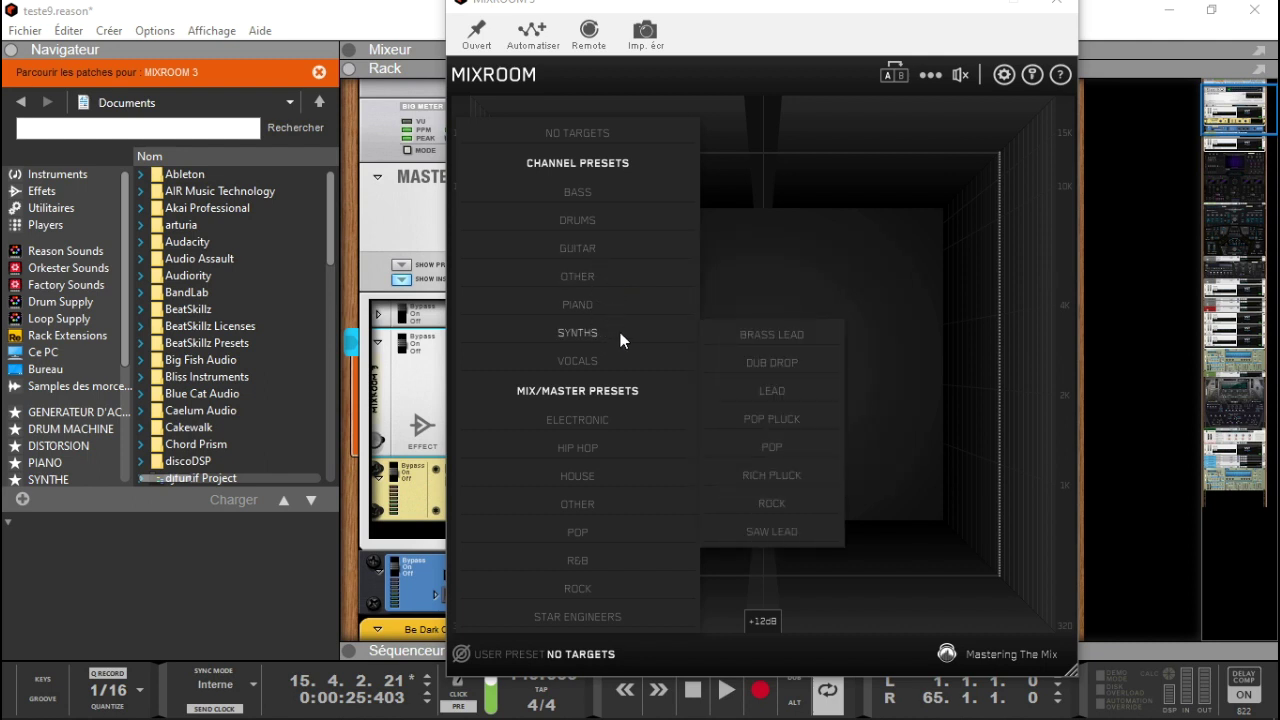
mouse_move(599, 367)
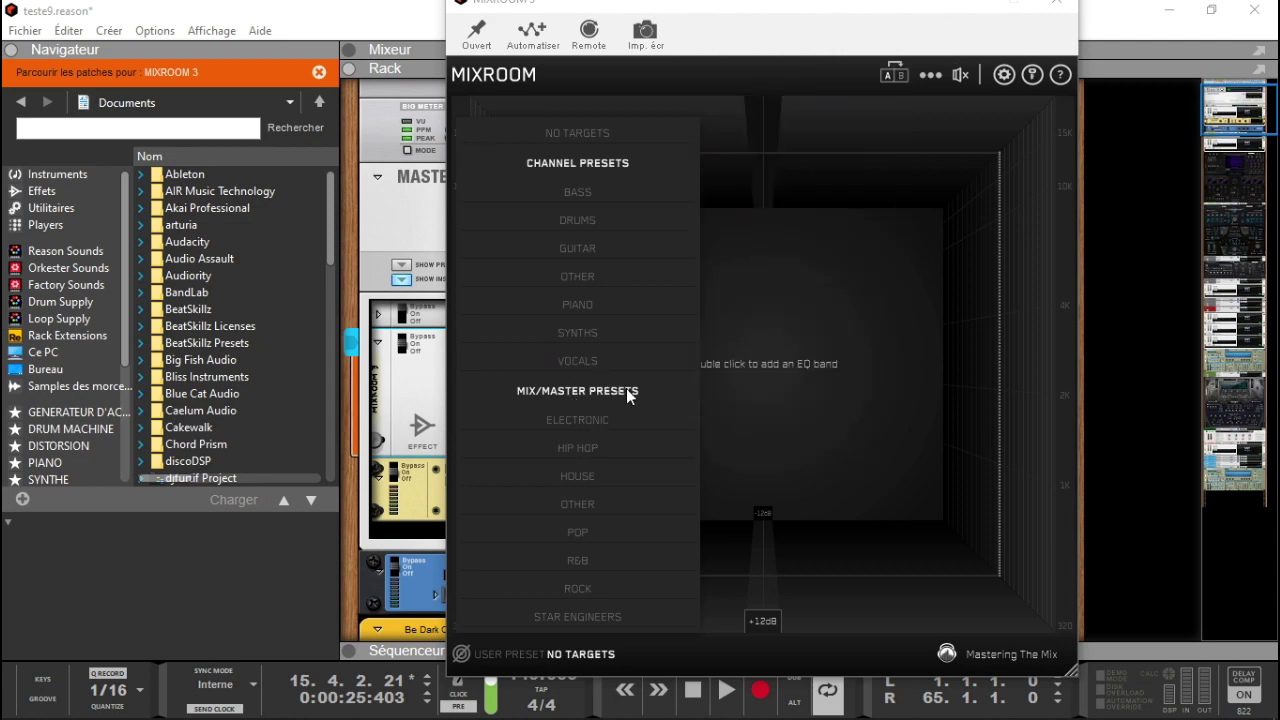
mouse_move(575, 424)
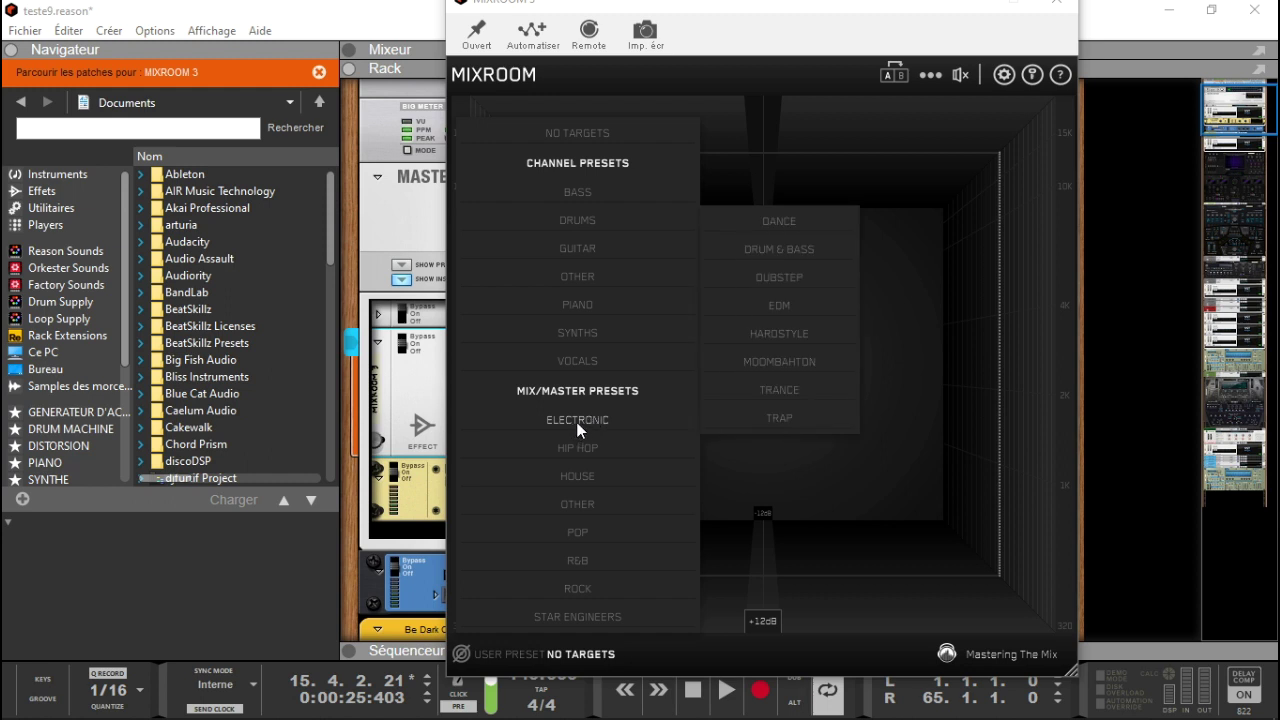
mouse_move(576, 508)
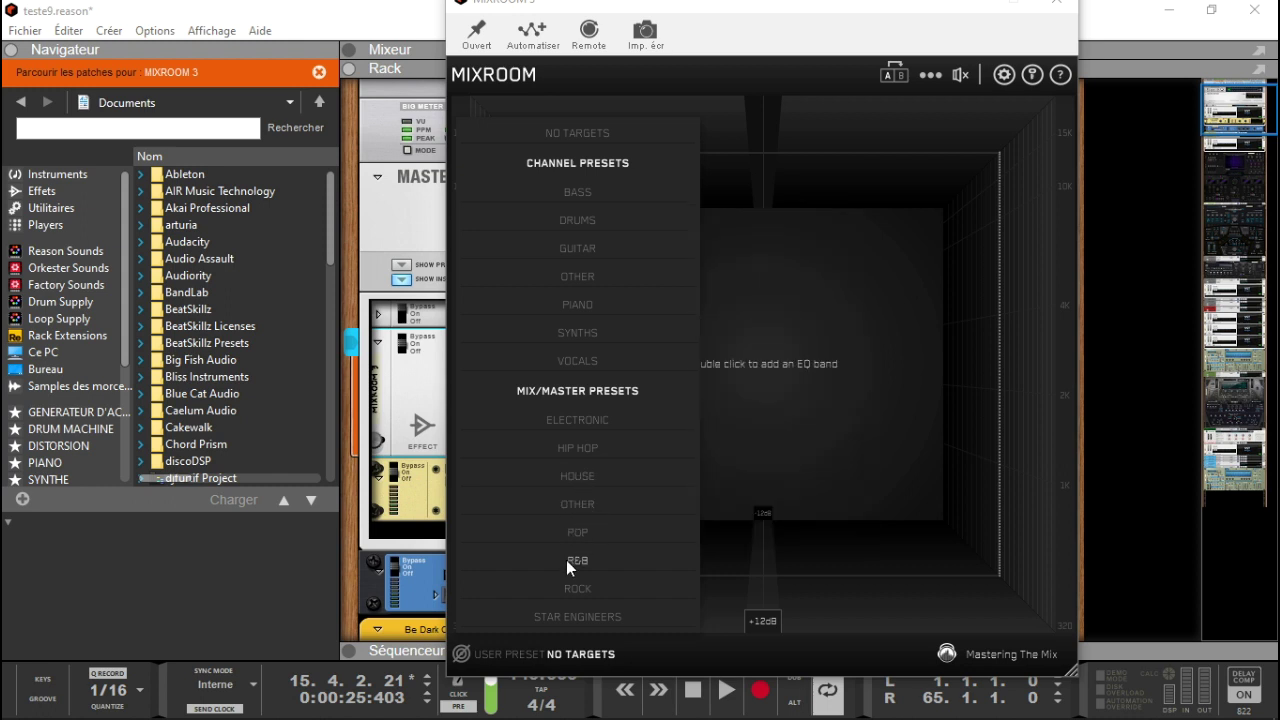
mouse_move(595, 565)
mouse_move(566, 594)
mouse_move(577, 622)
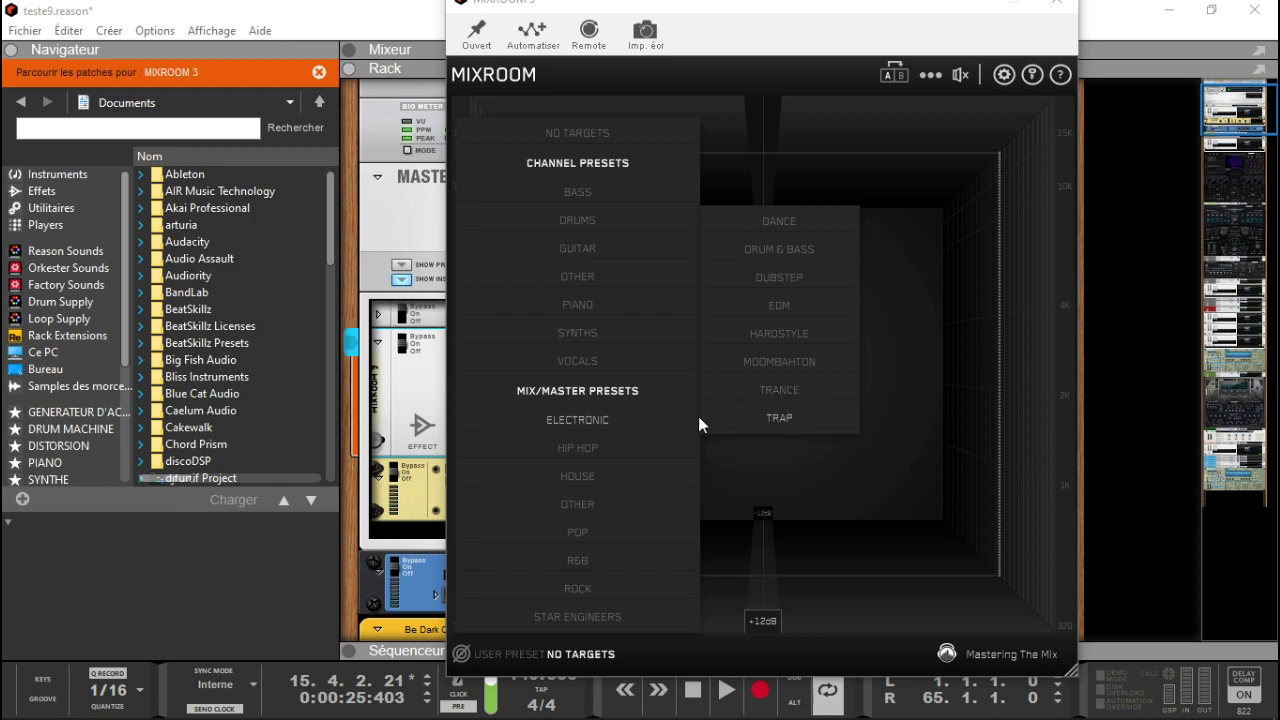
Step: Load the Contemporary target from the Hip Hop mix/master presets
mouse_move(604, 449)
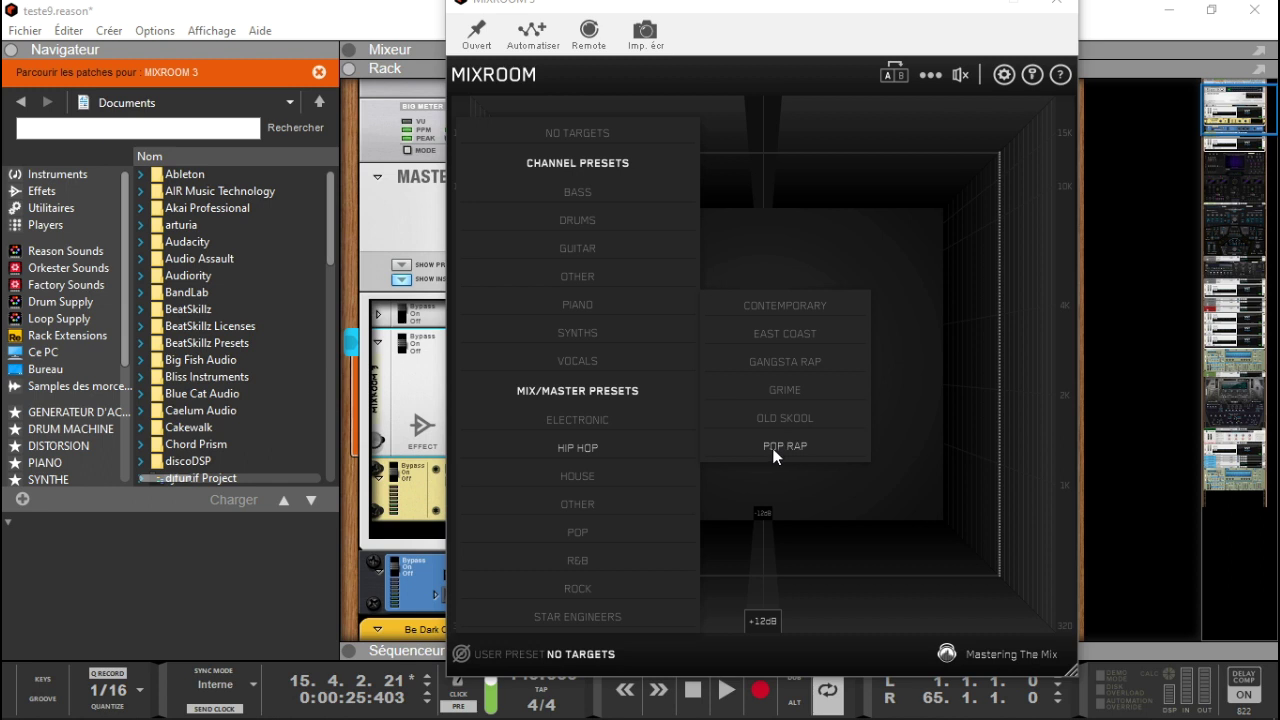
mouse_move(593, 487)
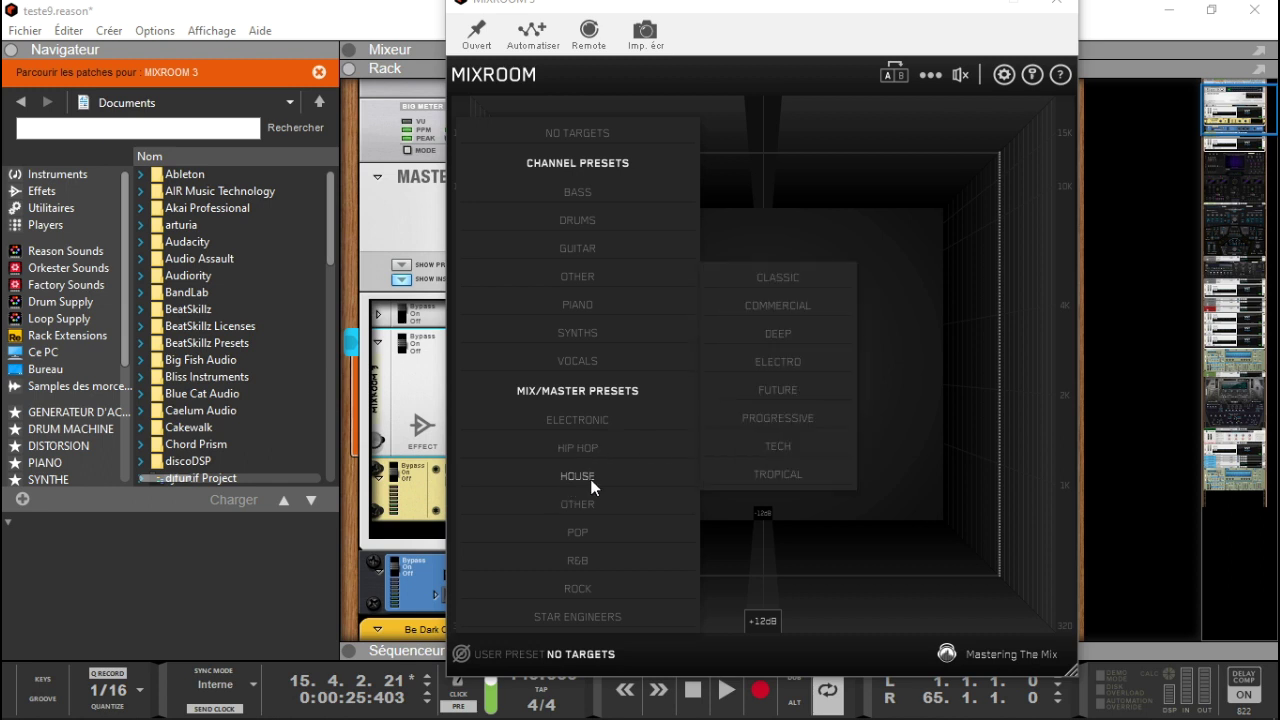
mouse_move(650, 500)
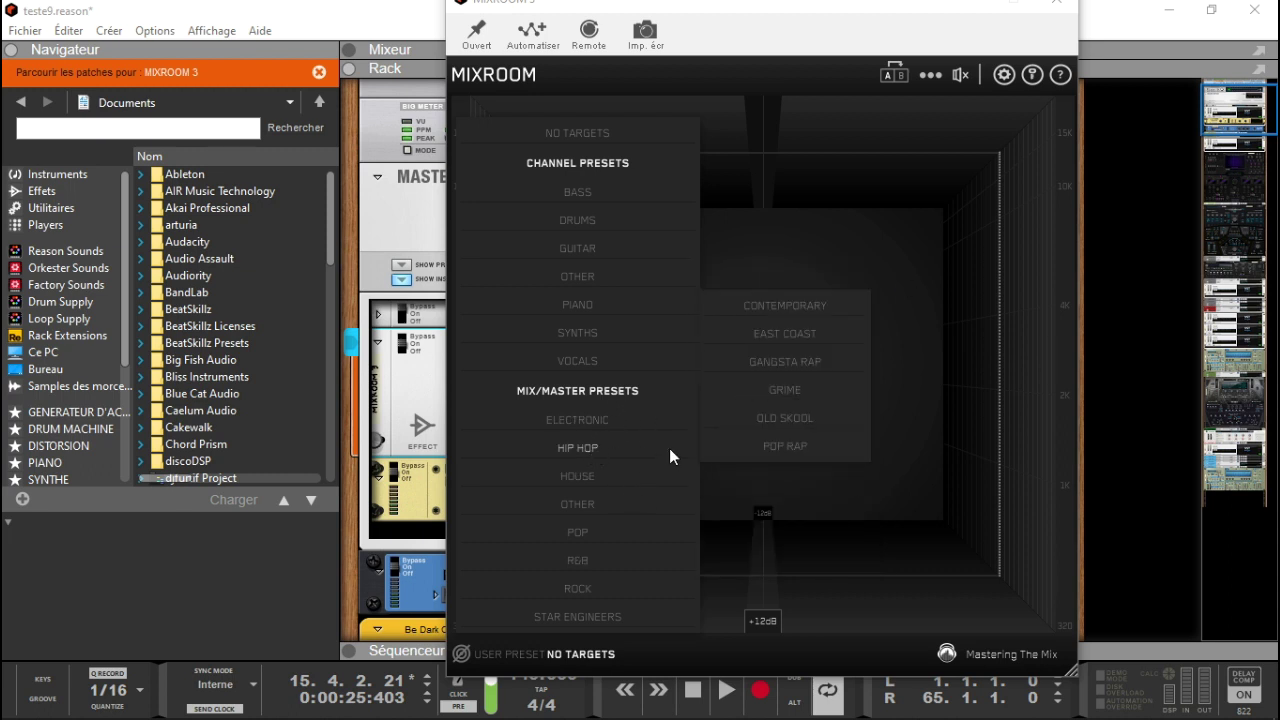
click(811, 307)
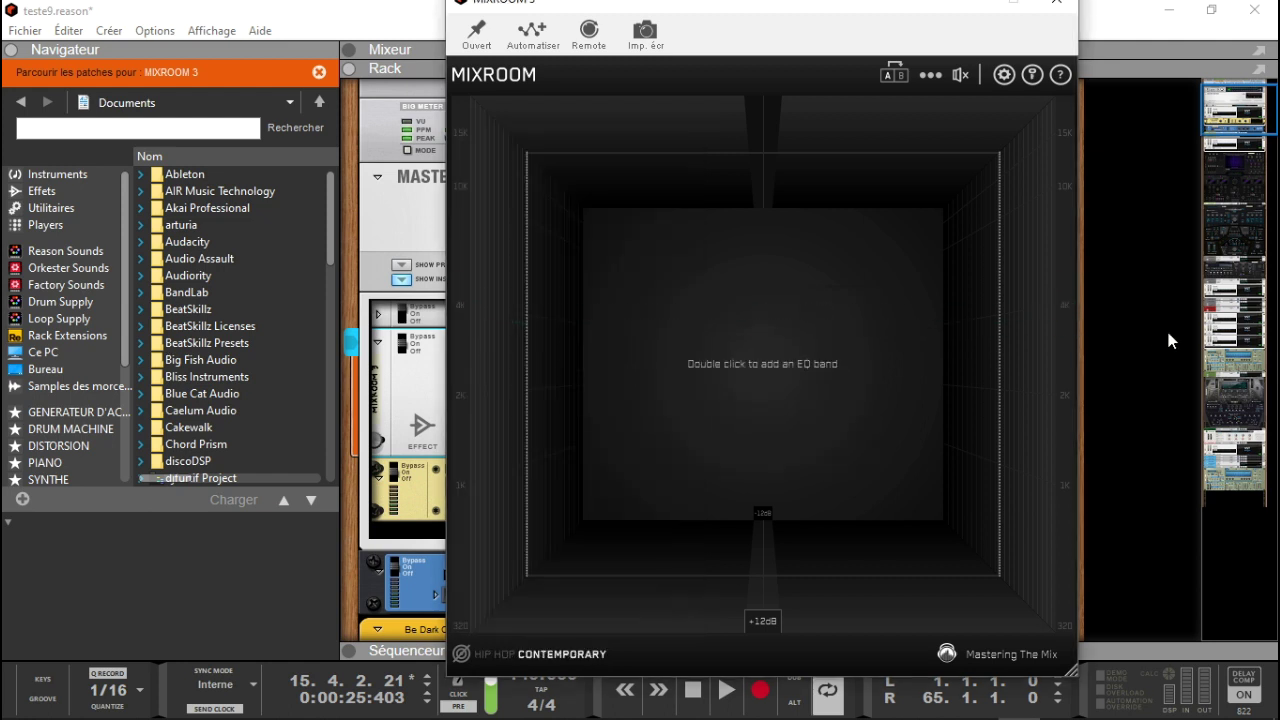
Step: Show and enlarge the sequencer beneath the rack, move MIXROOM aside, and place the playhead at bar 9
click(348, 651)
drag(760, 15, 308, 17)
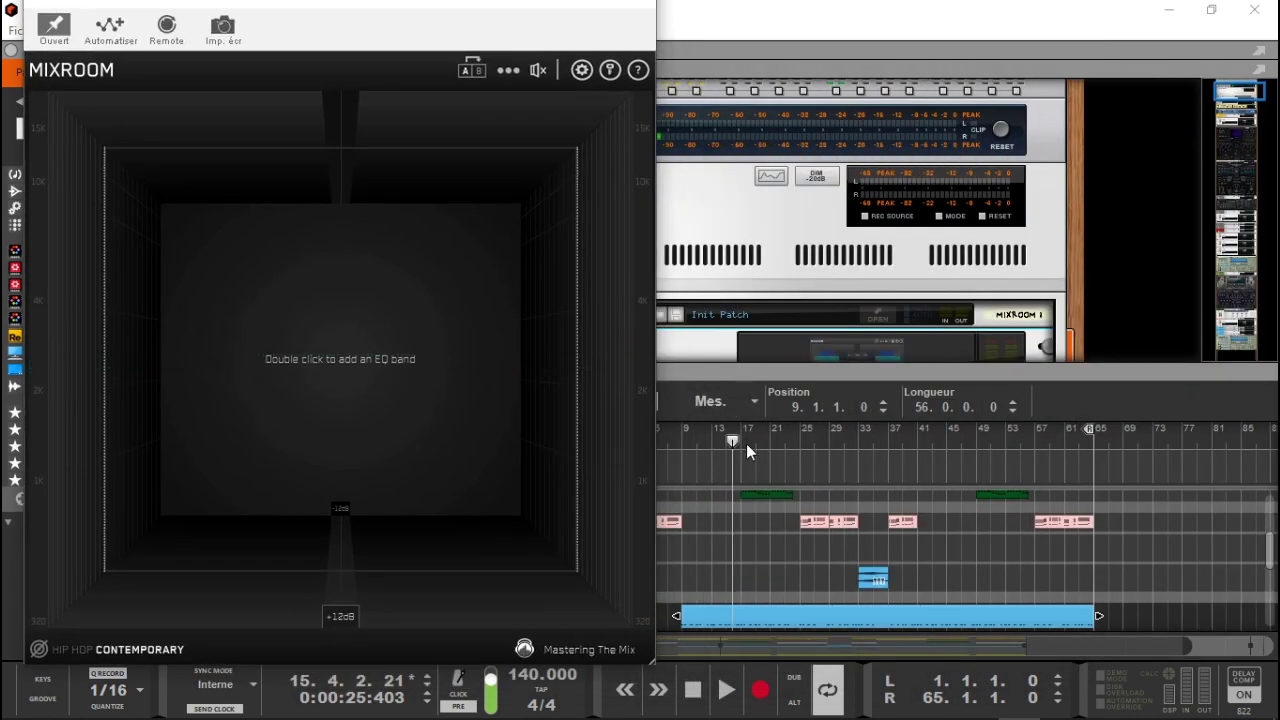
drag(733, 440, 684, 441)
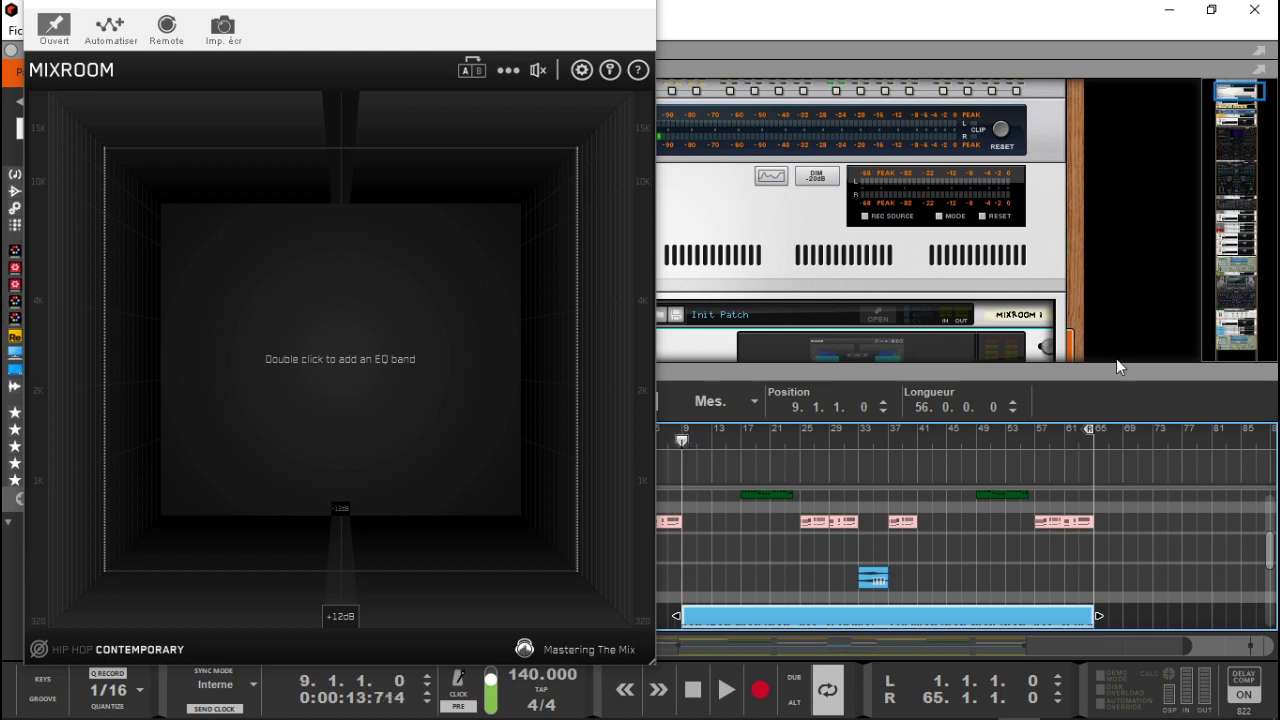
drag(1112, 368, 1112, 290)
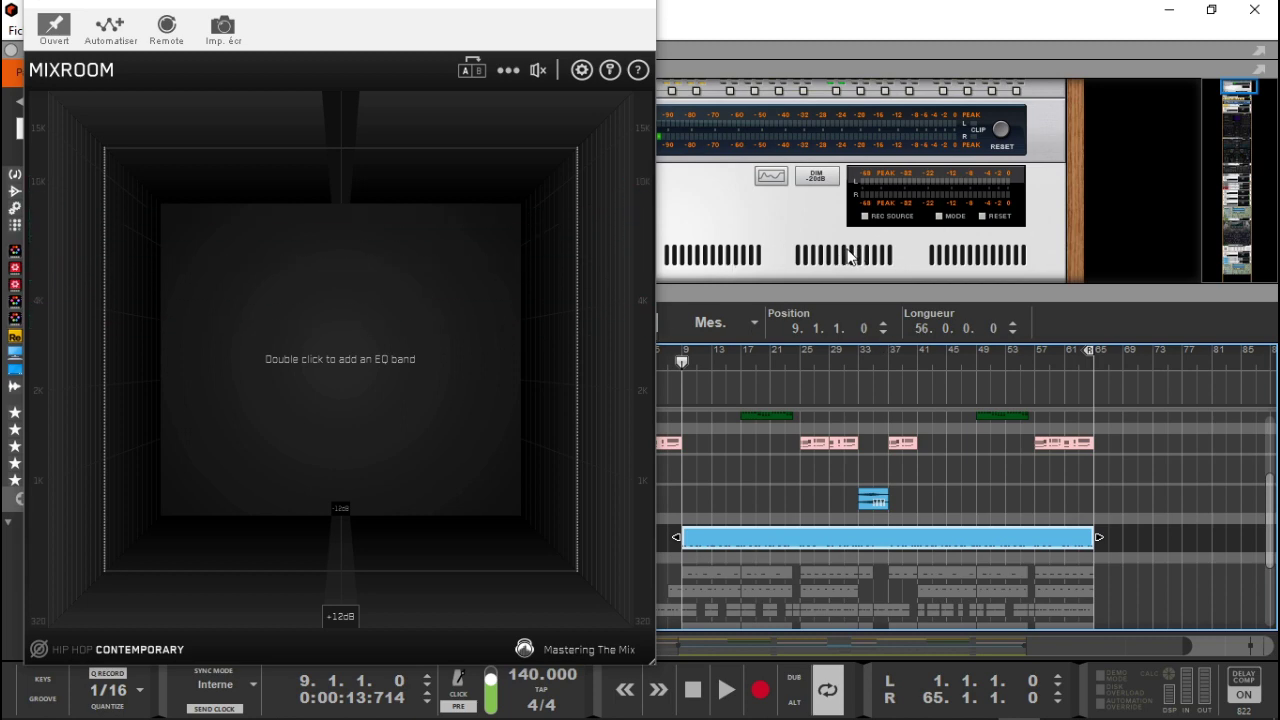
Step: Play the song from bar 9 so MIXROOM analyses it, and add the smart bands
key(space)
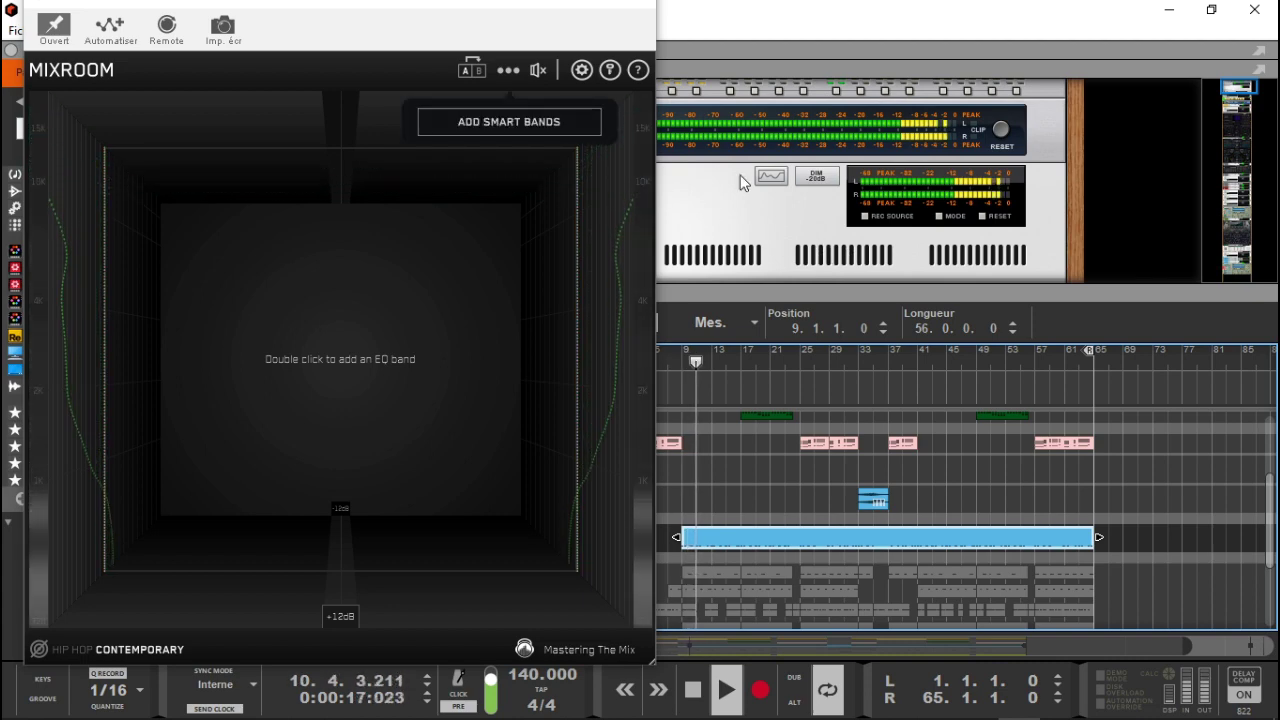
key(space)
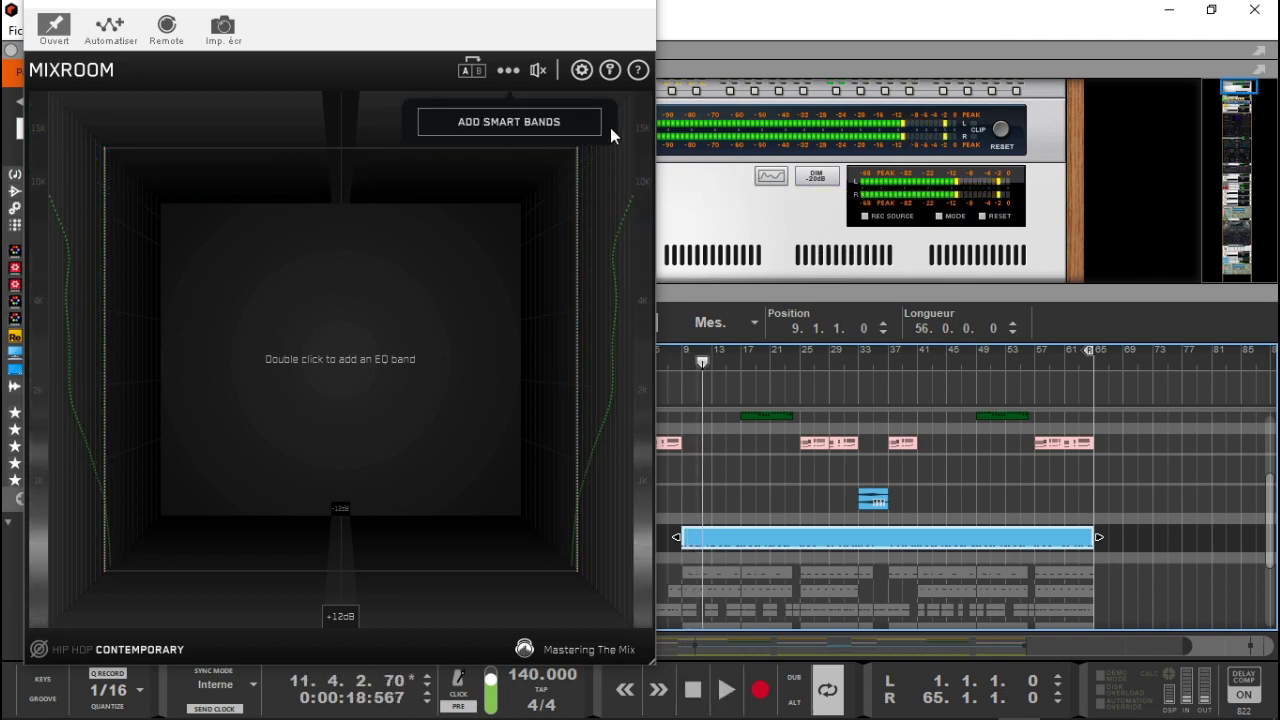
click(530, 136)
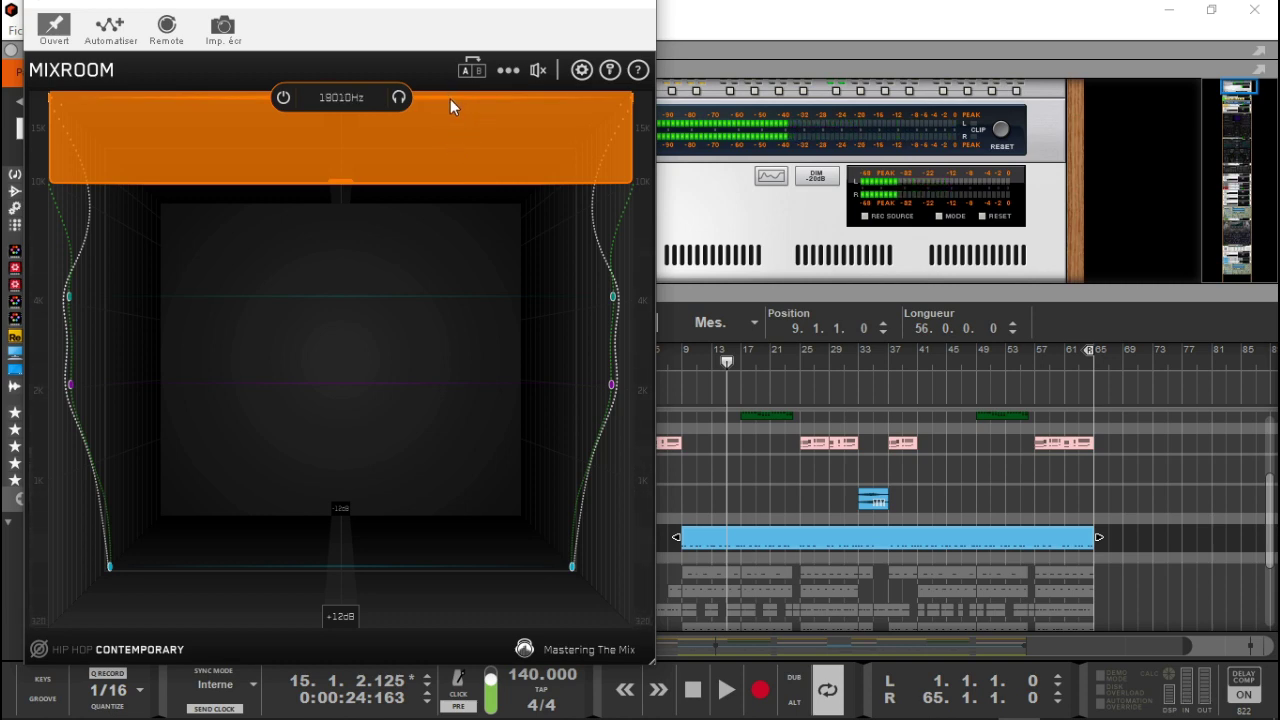
Step: Lower the orange high band to near 10K with +8.2 dB gain, and slightly widen the teal band
drag(444, 97, 437, 158)
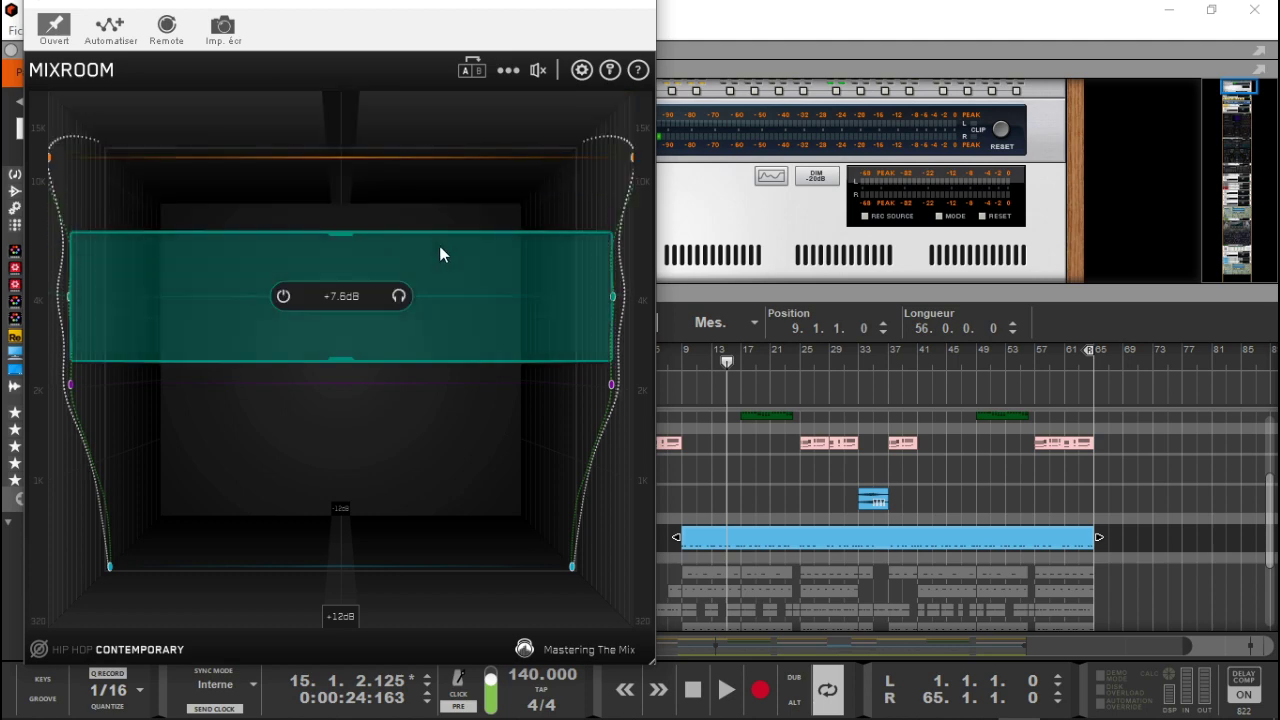
mouse_move(341, 241)
mouse_down()
mouse_move(341, 205)
mouse_move(339, 233)
mouse_move(335, 223)
mouse_up()
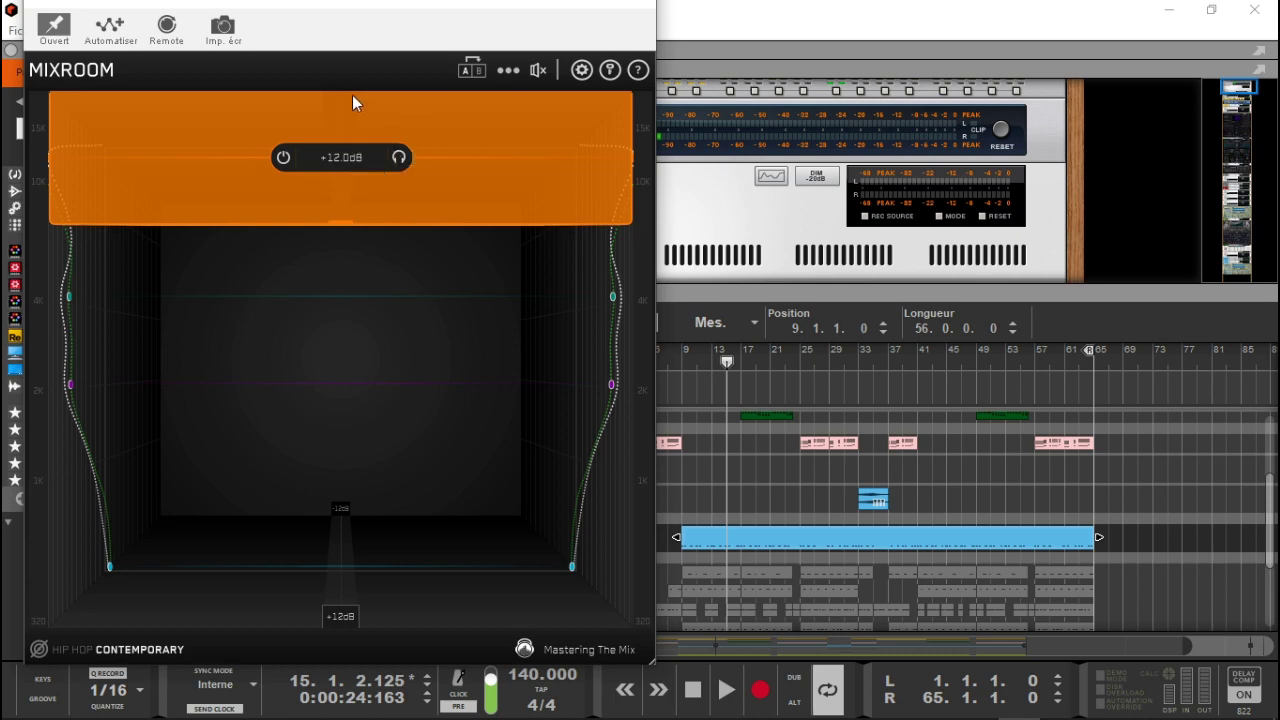
drag(451, 178, 458, 216)
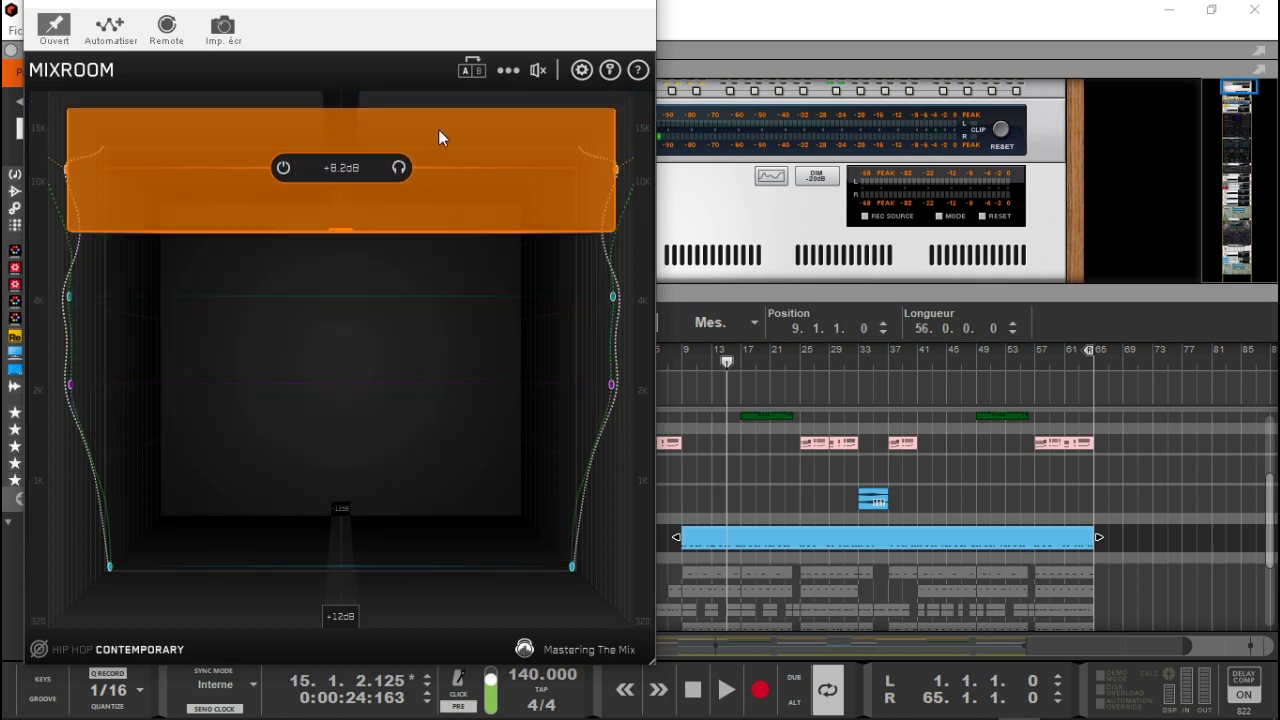
drag(472, 168, 470, 190)
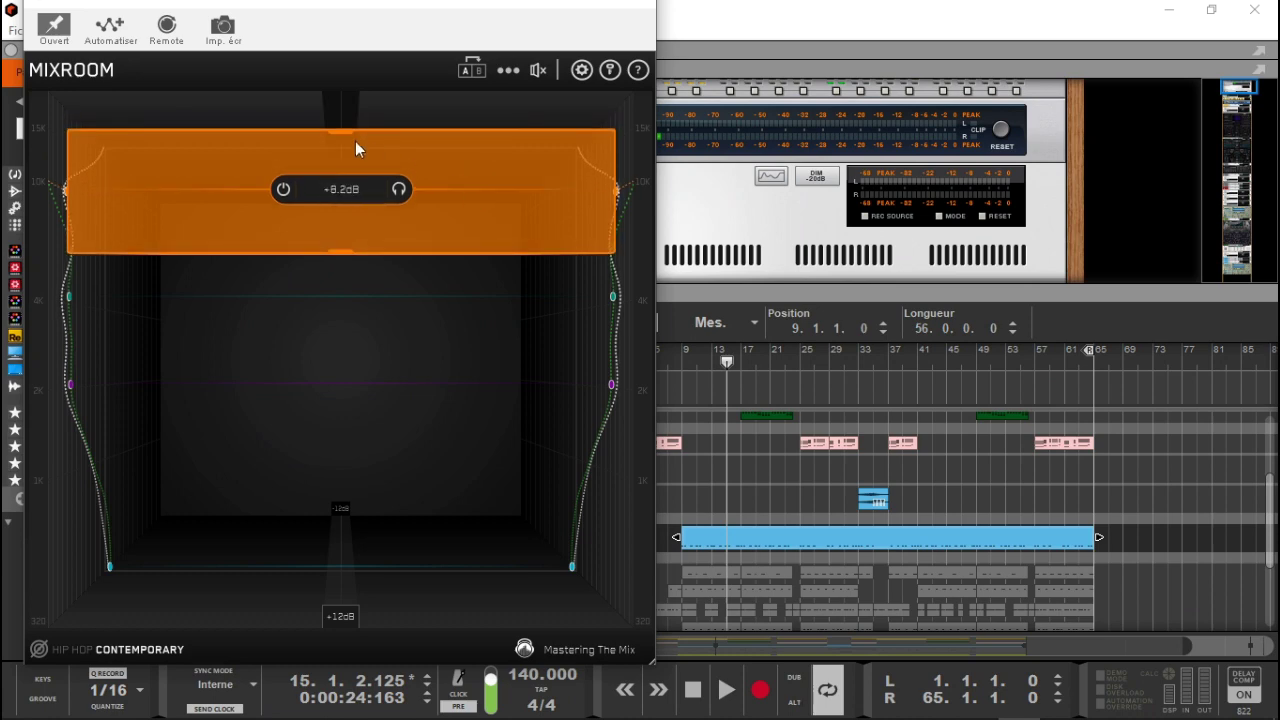
Step: Adjust the orange high band's width and cut its gain to -12.0 dB
drag(342, 132, 324, 151)
drag(342, 246, 332, 268)
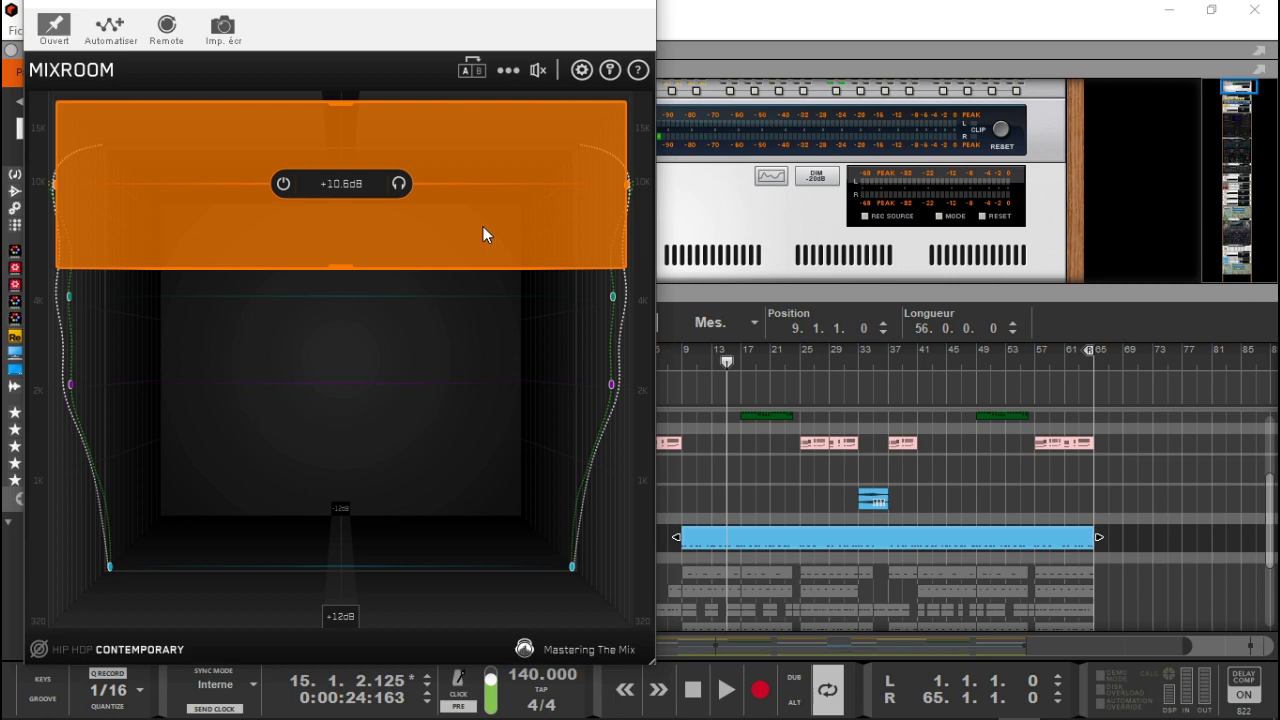
drag(483, 226, 374, 479)
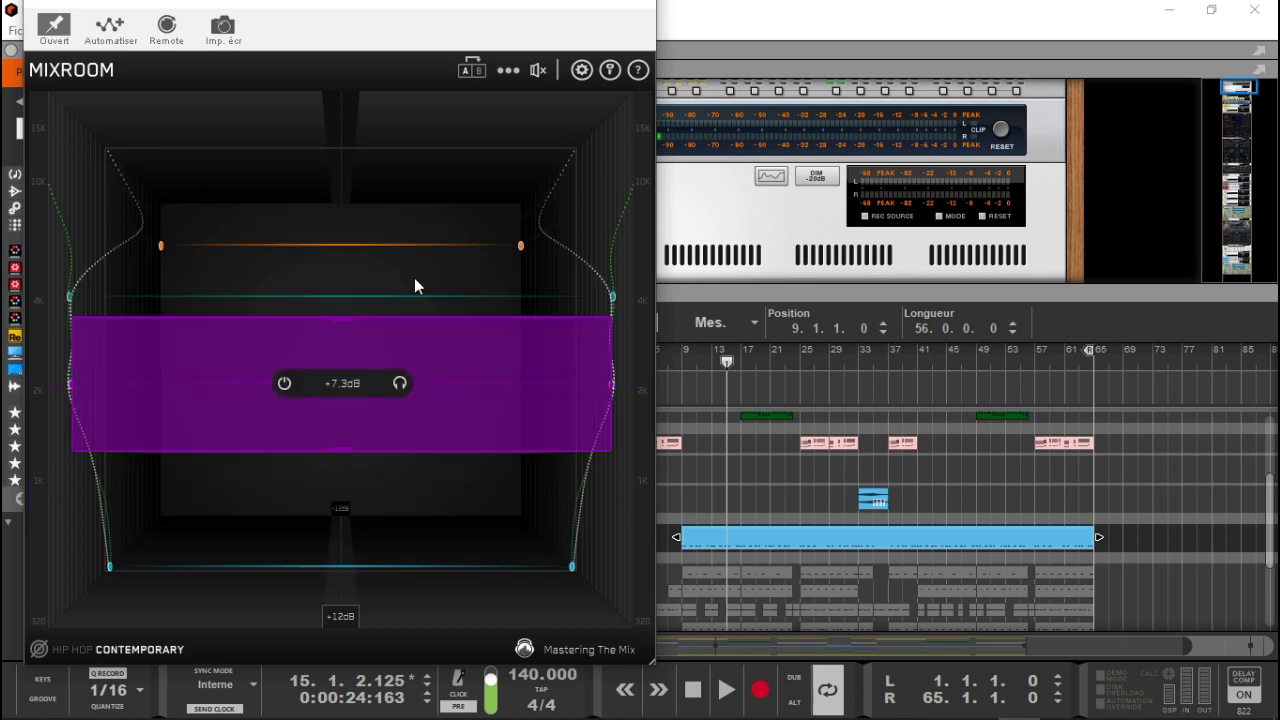
Step: Resume playback and raise the orange high band's gain to +11.3 dB, with its frequency between 10K and 15K
key(space)
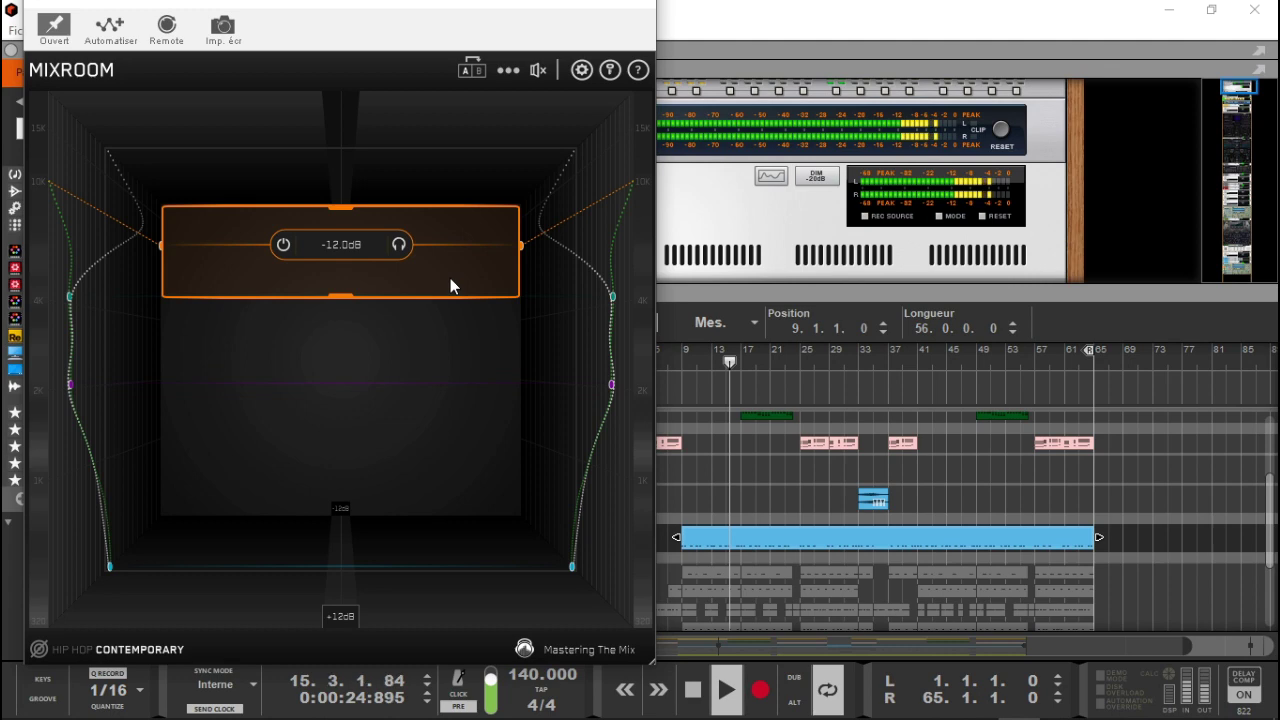
drag(450, 278, 426, 82)
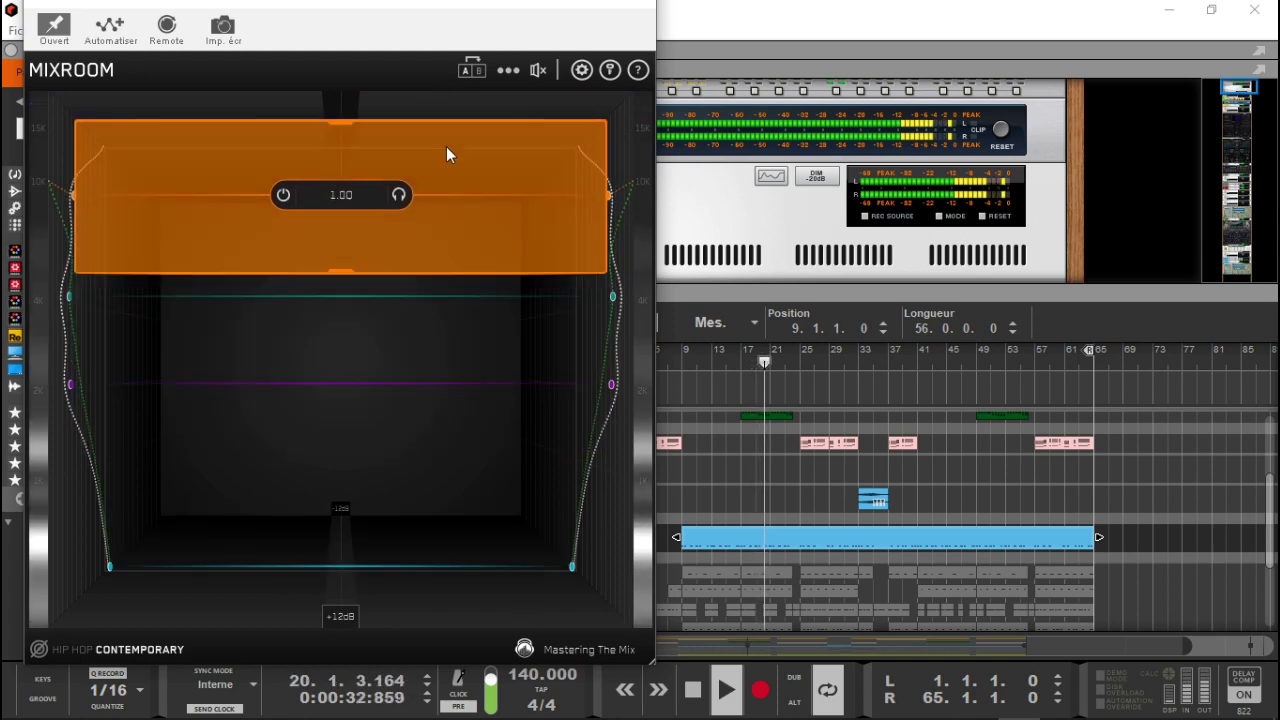
drag(437, 197, 444, 154)
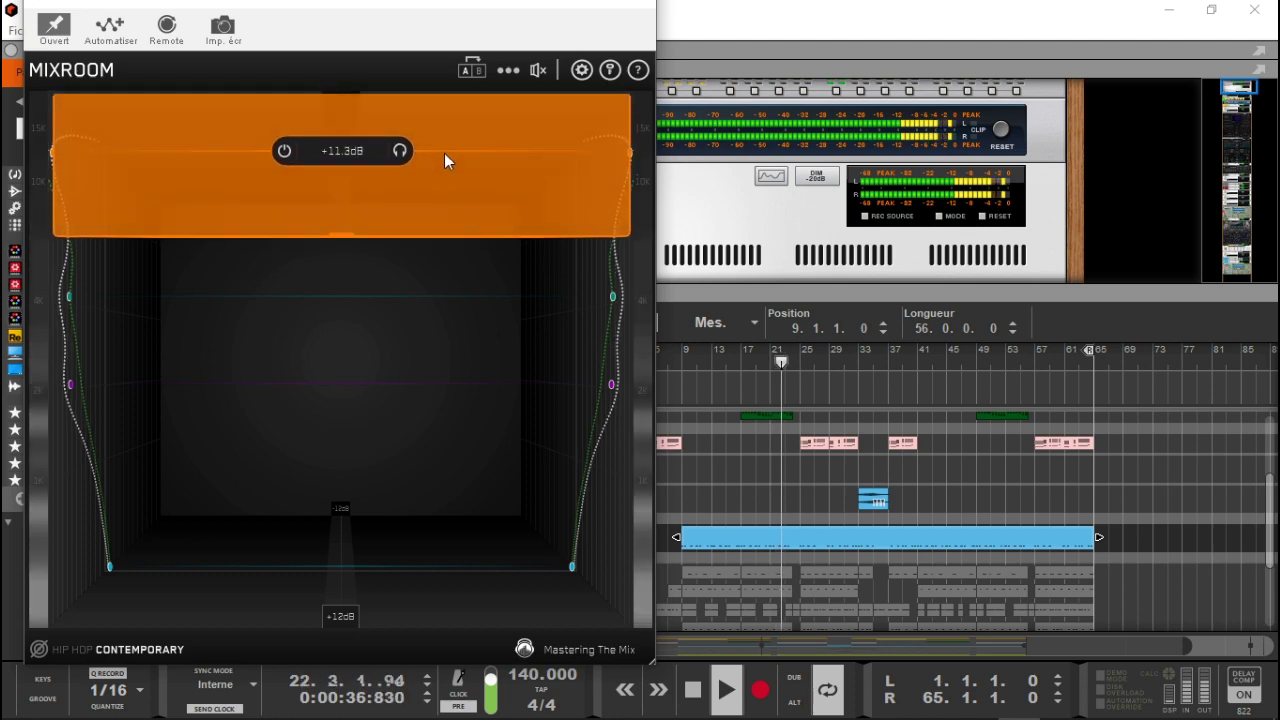
Step: Widen the teal band near 4K slightly and reduce its gain to +4.3 dB during playback
click(459, 240)
mouse_move(466, 243)
mouse_down()
mouse_move(459, 254)
mouse_move(459, 226)
mouse_up()
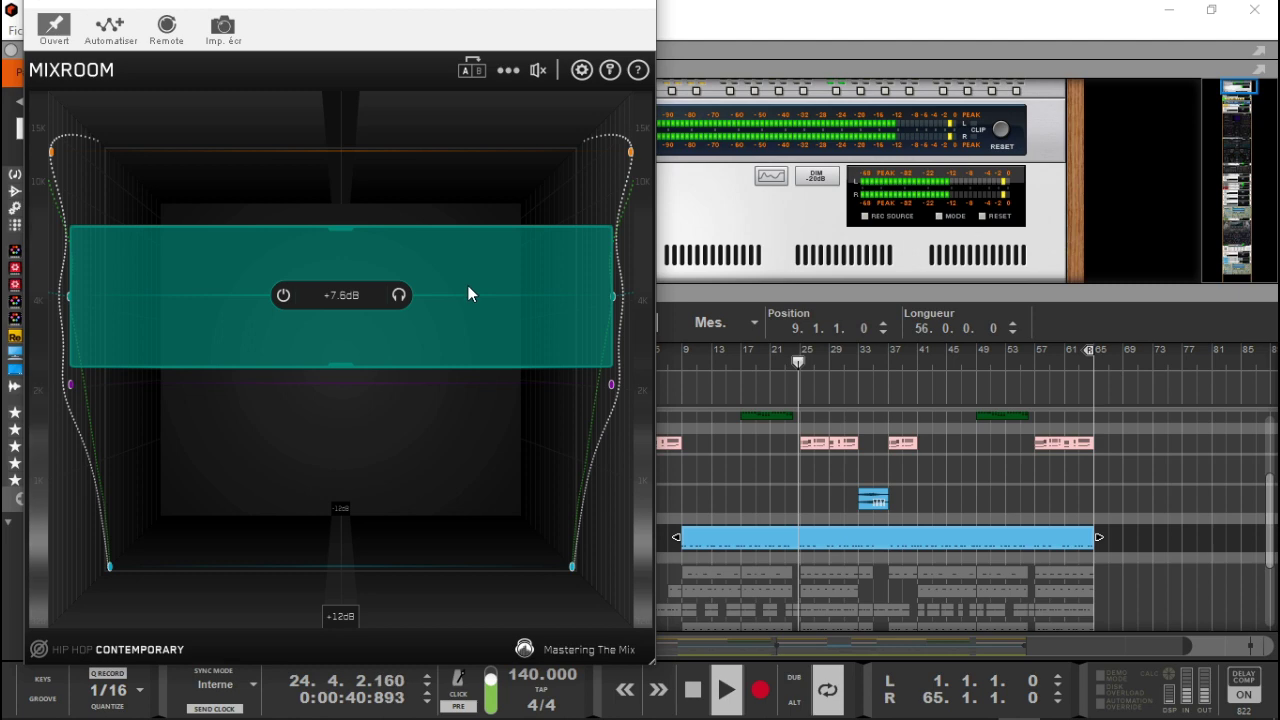
drag(466, 295, 457, 349)
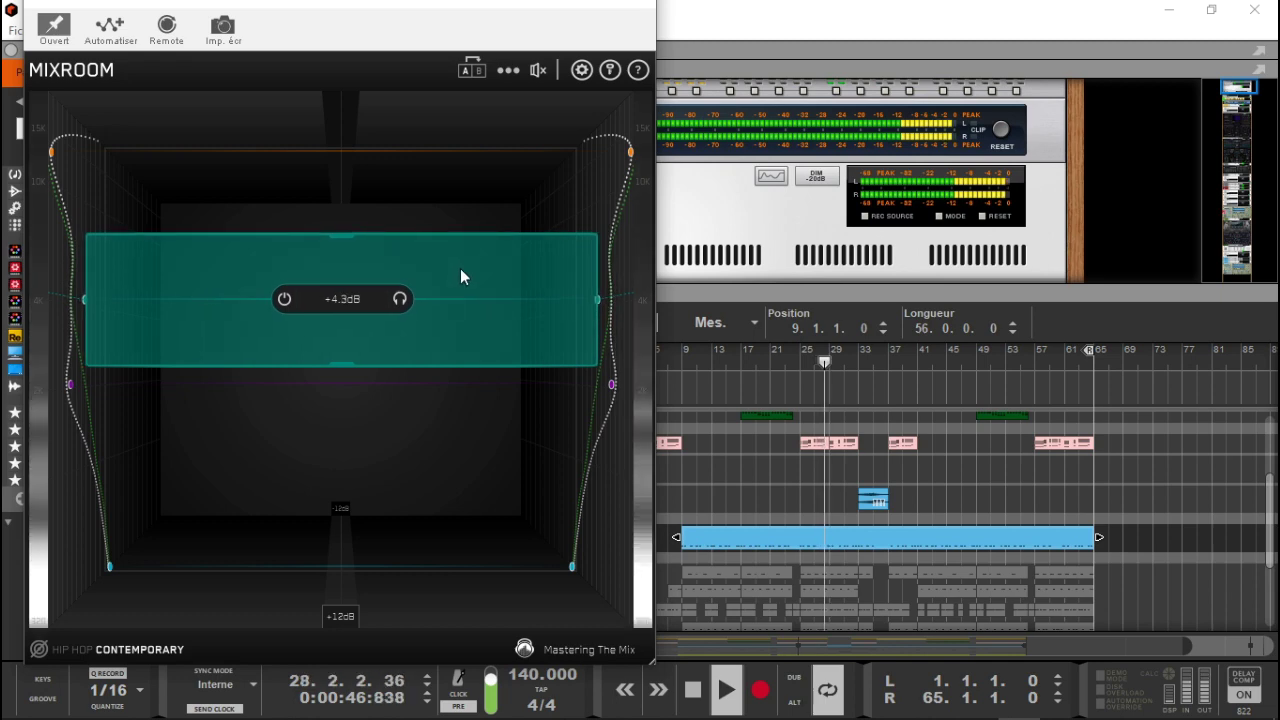
Step: Set the purple band's gain to +2.5 dB and add a blue band near 1K with a width value of 2.60
drag(462, 366, 459, 340)
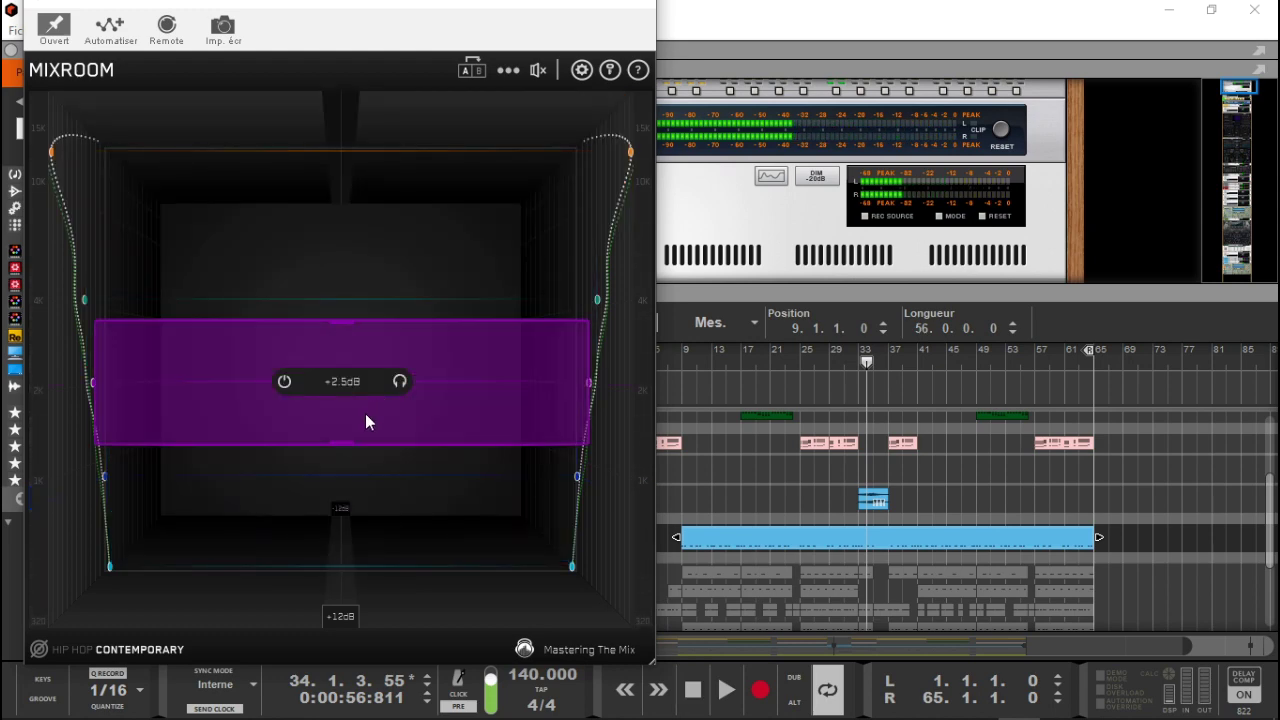
drag(340, 411, 338, 435)
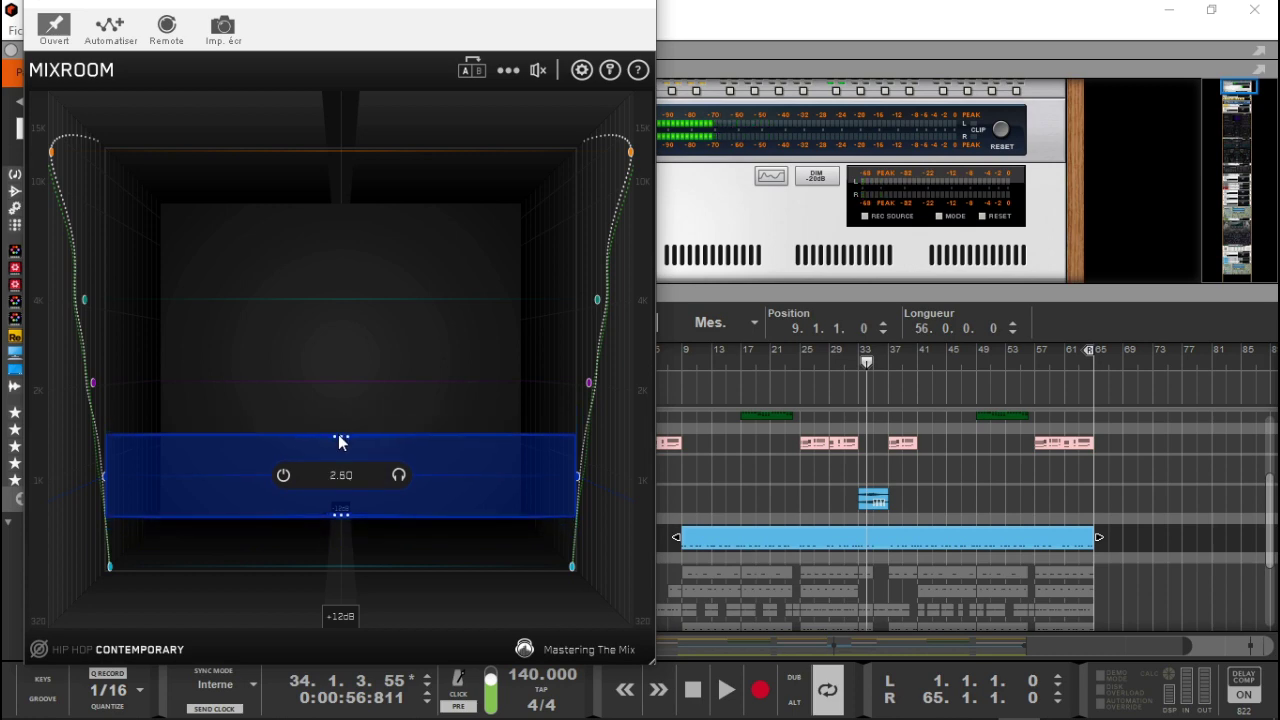
Step: Raise the blue band's frequency to 1030 Hz and set its gain to +1.1 dB during playback
mouse_move(438, 498)
mouse_down()
mouse_move(438, 487)
mouse_move(436, 500)
mouse_up()
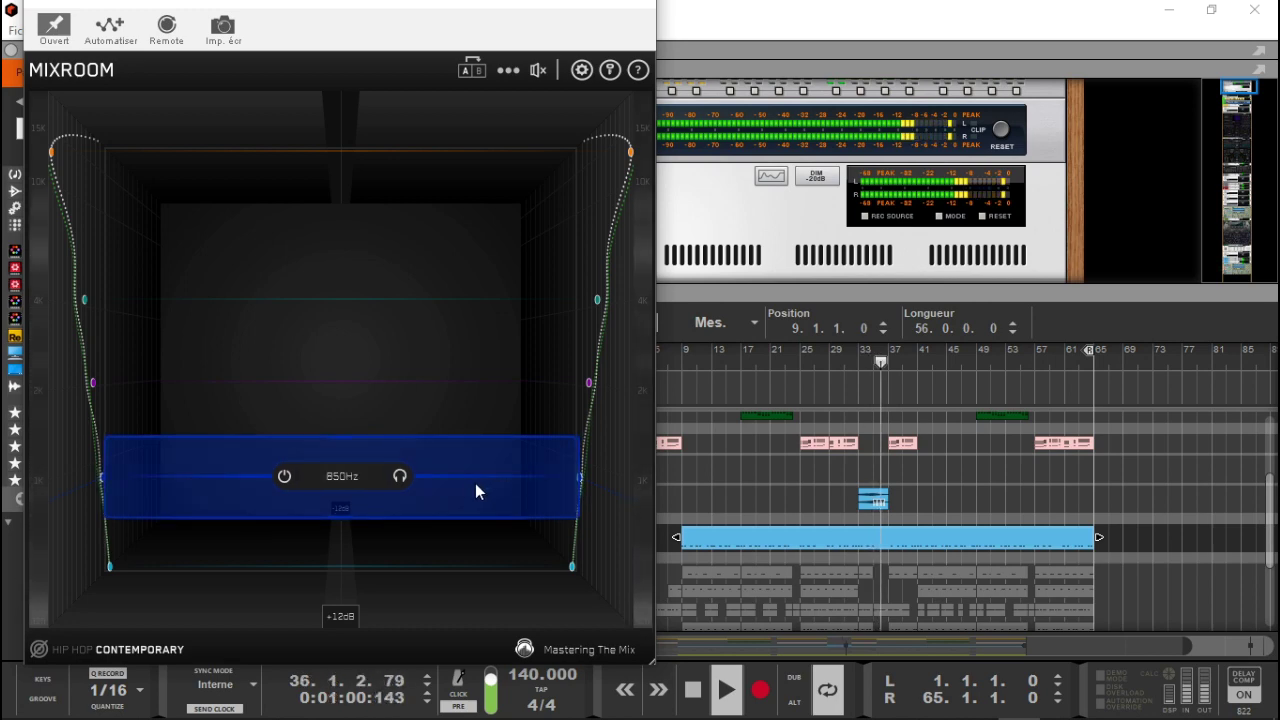
drag(452, 481, 451, 457)
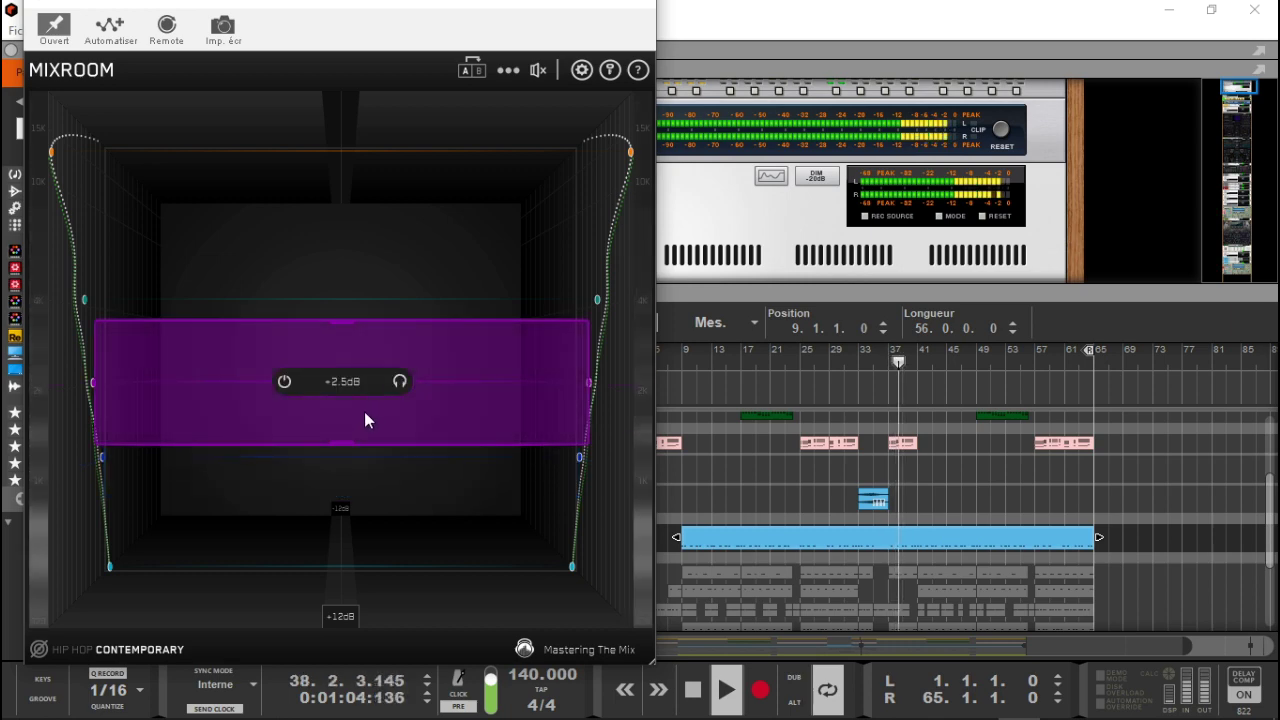
drag(343, 415, 343, 407)
scroll(383, 426, up, 3)
scroll(437, 440, down, 2)
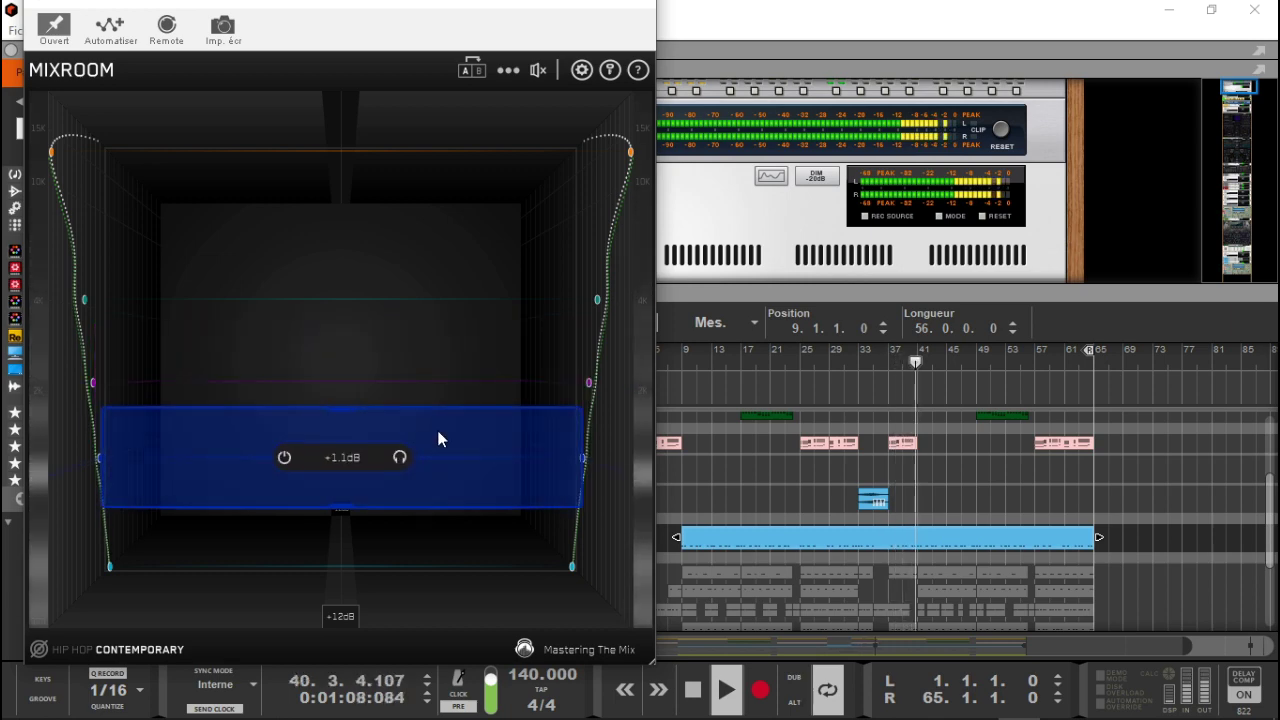
Step: Set the teal band's gain to +4.8 dB and the purple band's to +1.8 dB, shifting both slightly up in frequency
drag(437, 440, 483, 216)
mouse_move(476, 296)
mouse_down()
mouse_move(478, 281)
mouse_move(478, 308)
mouse_up()
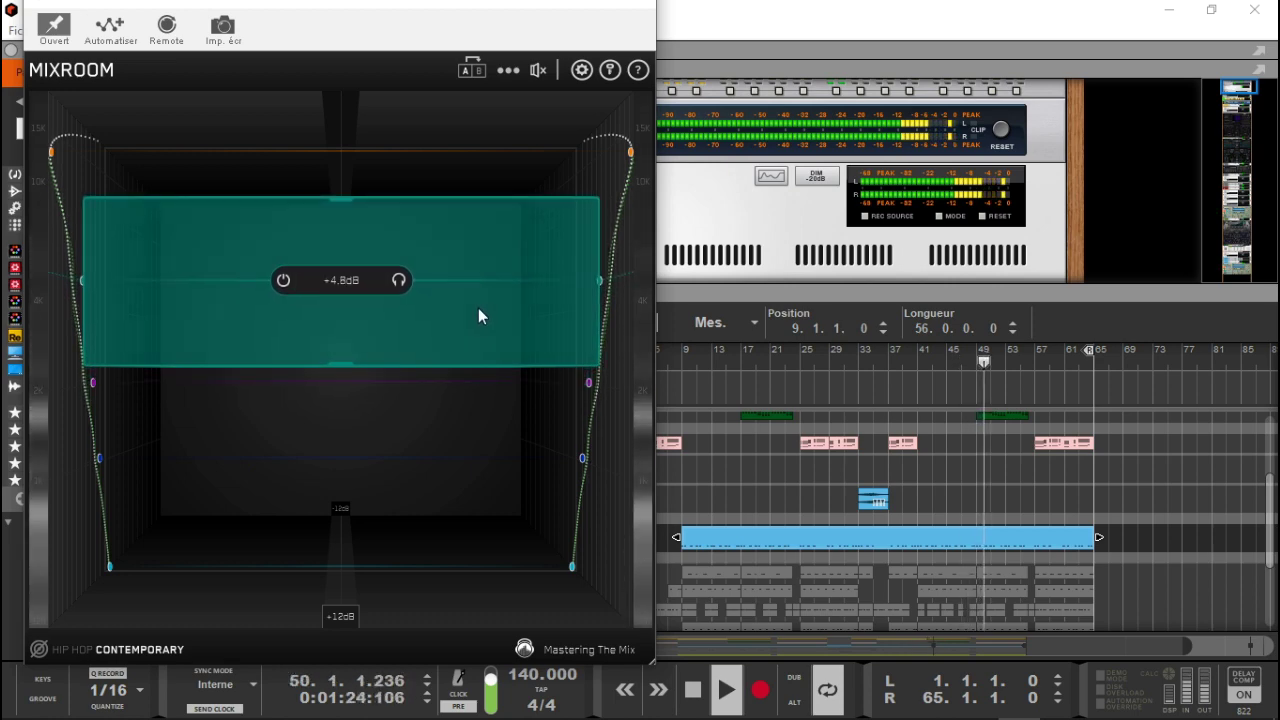
mouse_move(477, 400)
mouse_down()
mouse_move(470, 408)
mouse_move(459, 367)
mouse_move(462, 405)
mouse_up()
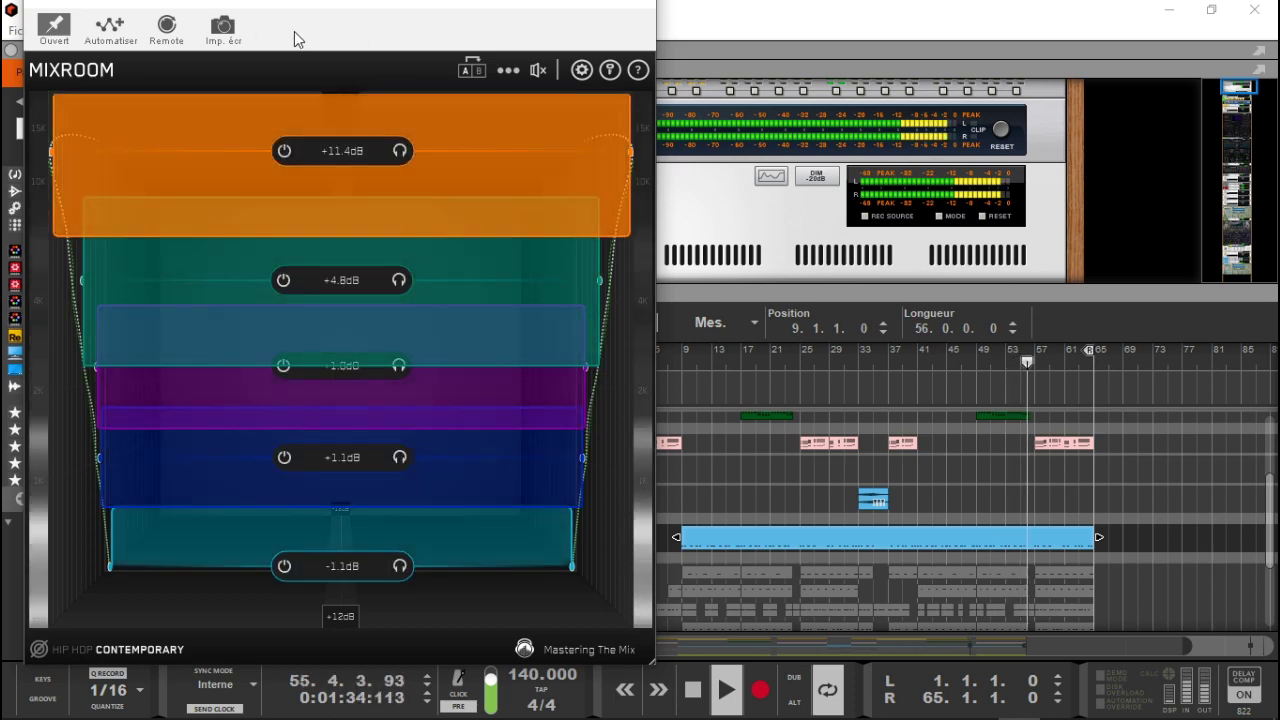
Step: Bypass and re-enable the whole EQ to compare the sound, and stop playback
mouse_move(542, 66)
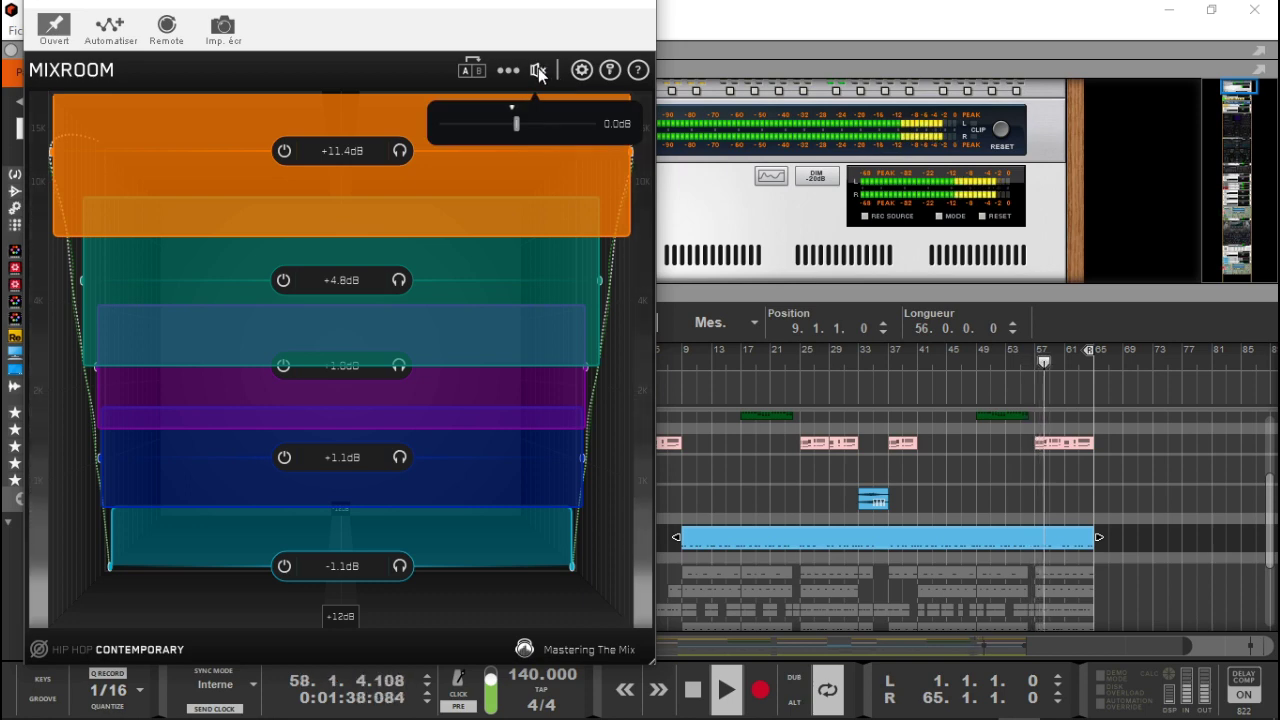
click(539, 71)
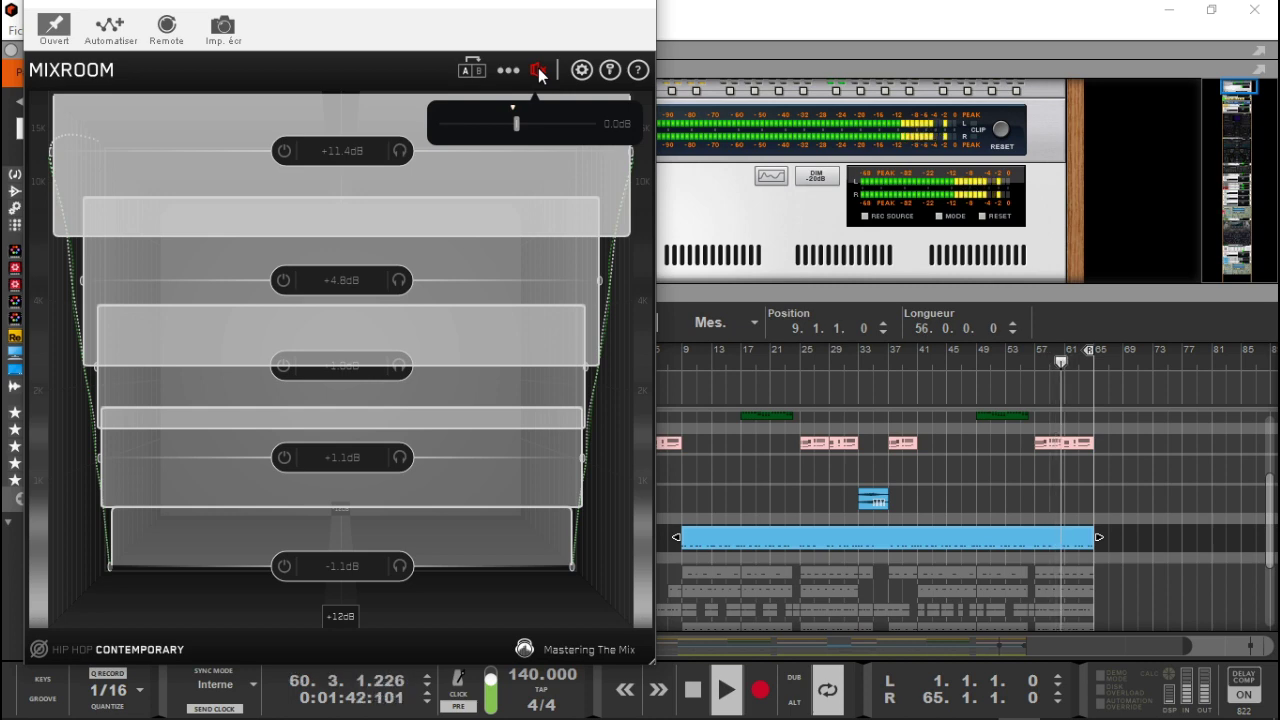
click(539, 71)
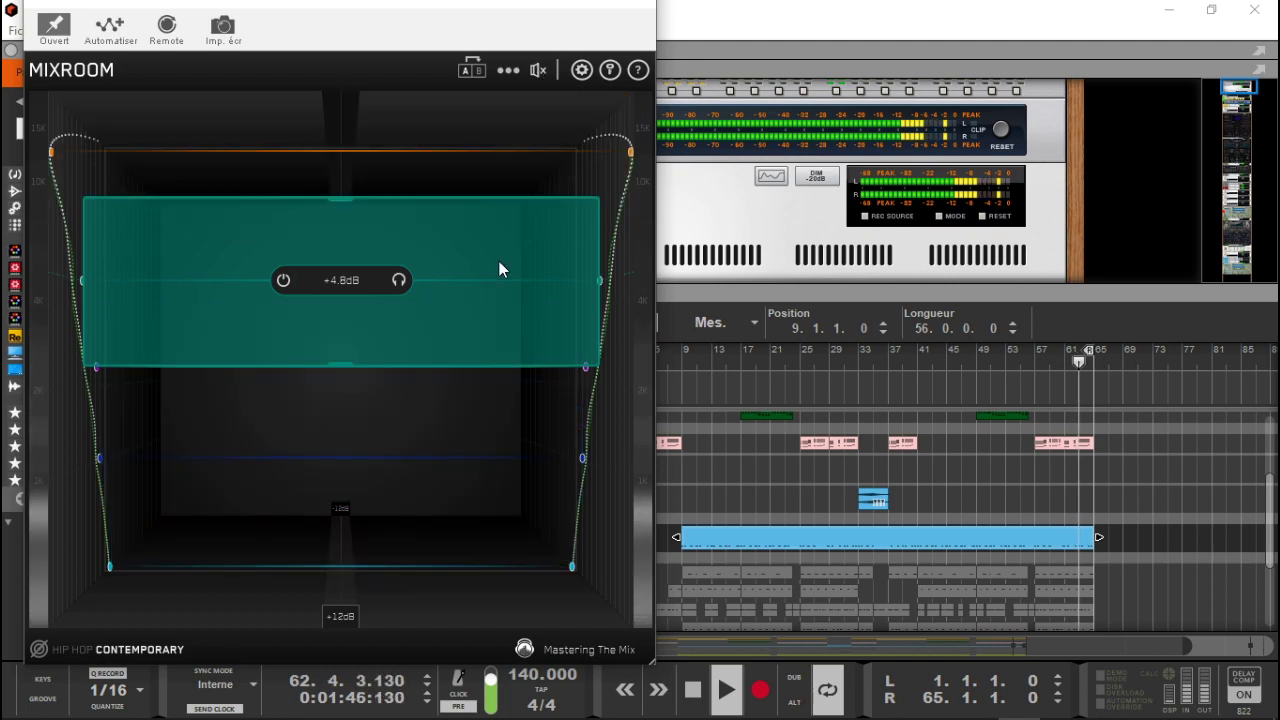
key(space)
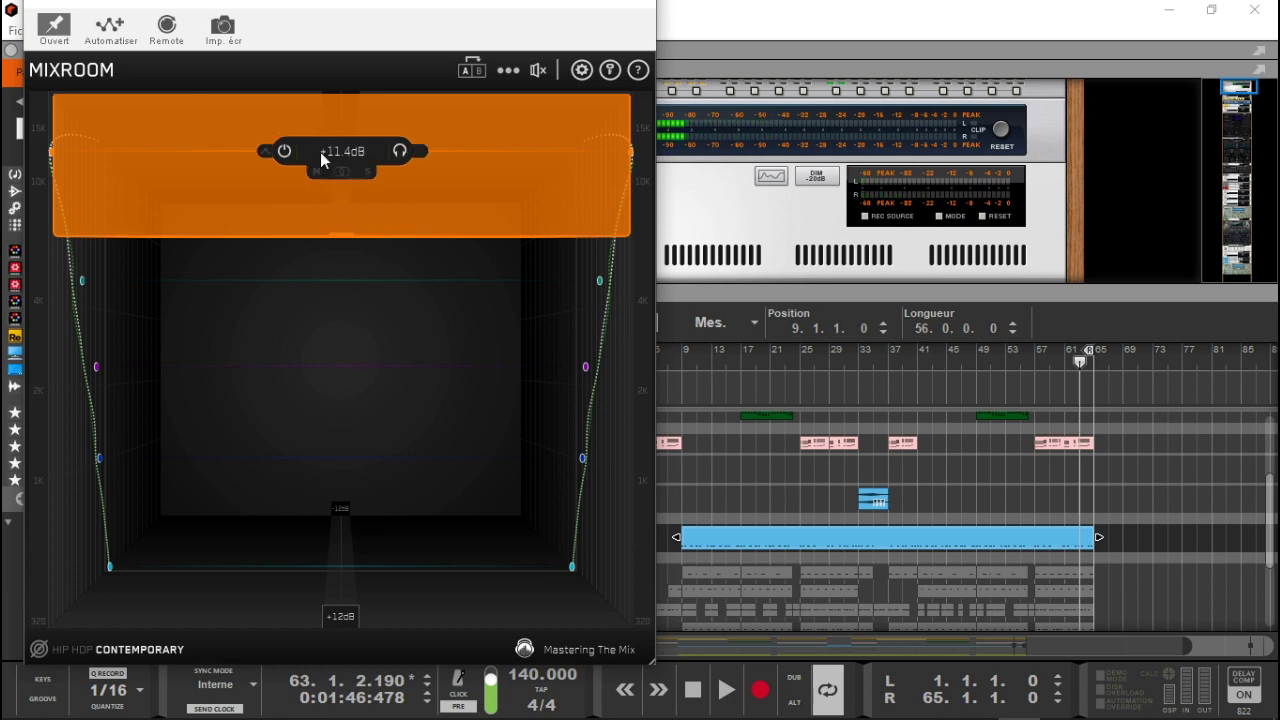
Step: Try the orange band's alternative filter shape and restore its original peaked shape
click(264, 152)
click(264, 152)
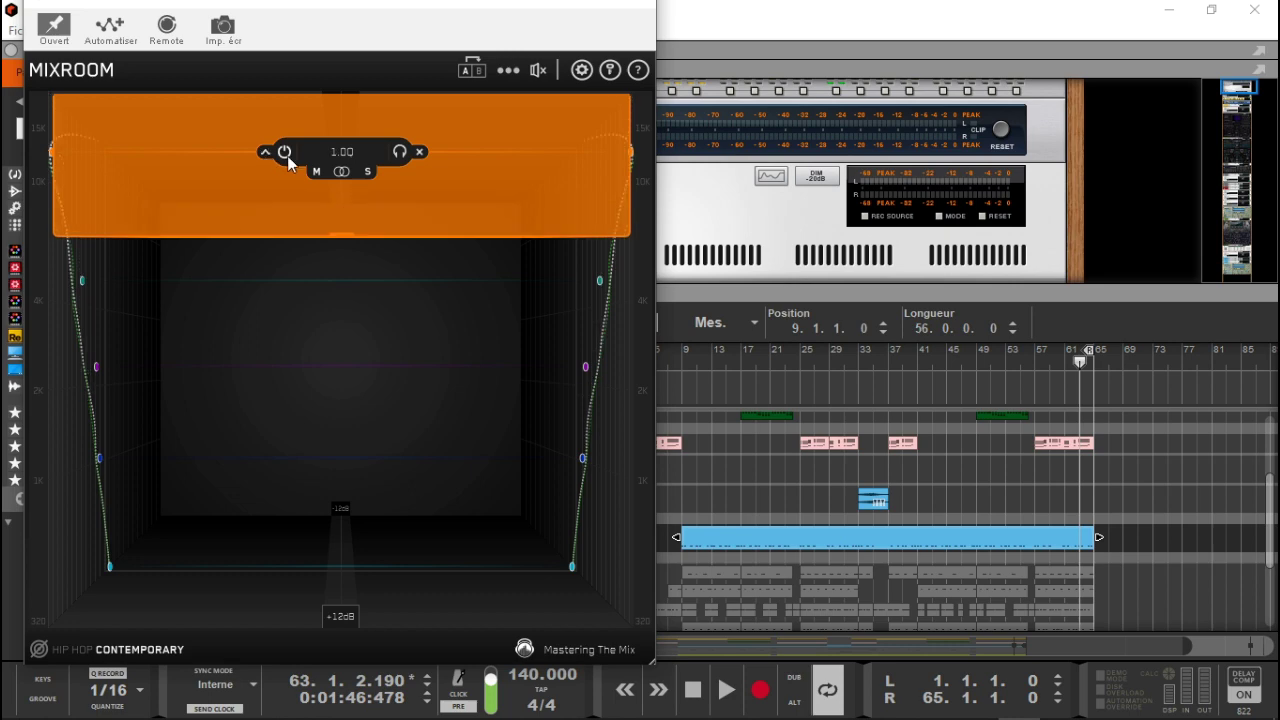
click(264, 152)
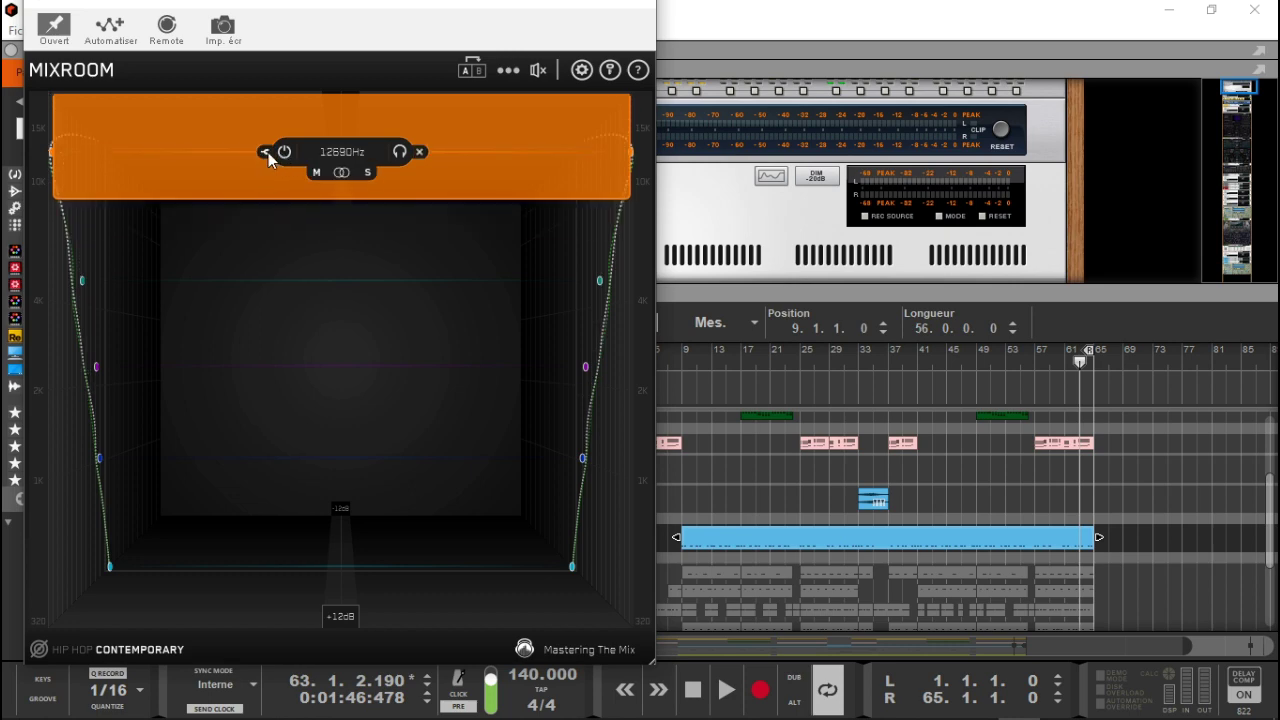
click(265, 152)
Step: Try the orange band at full mid and full side, and return it to 100% mid 97% side
mouse_move(320, 170)
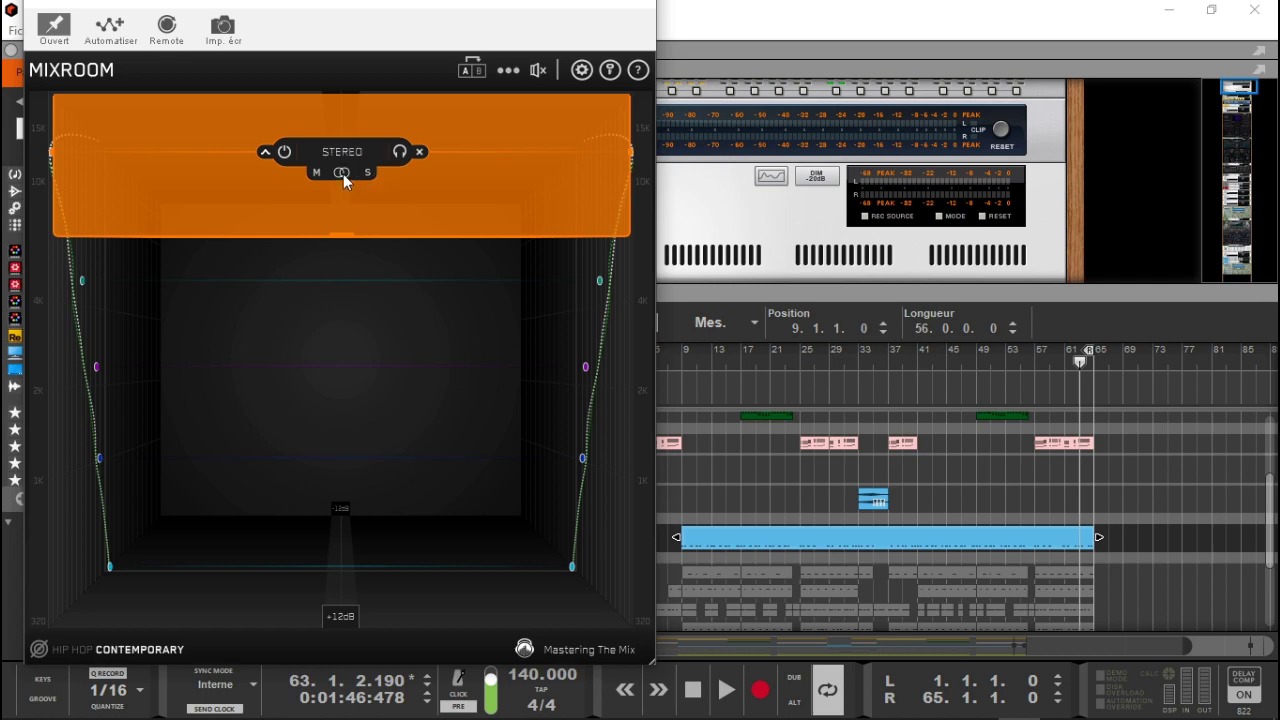
drag(343, 174, 237, 171)
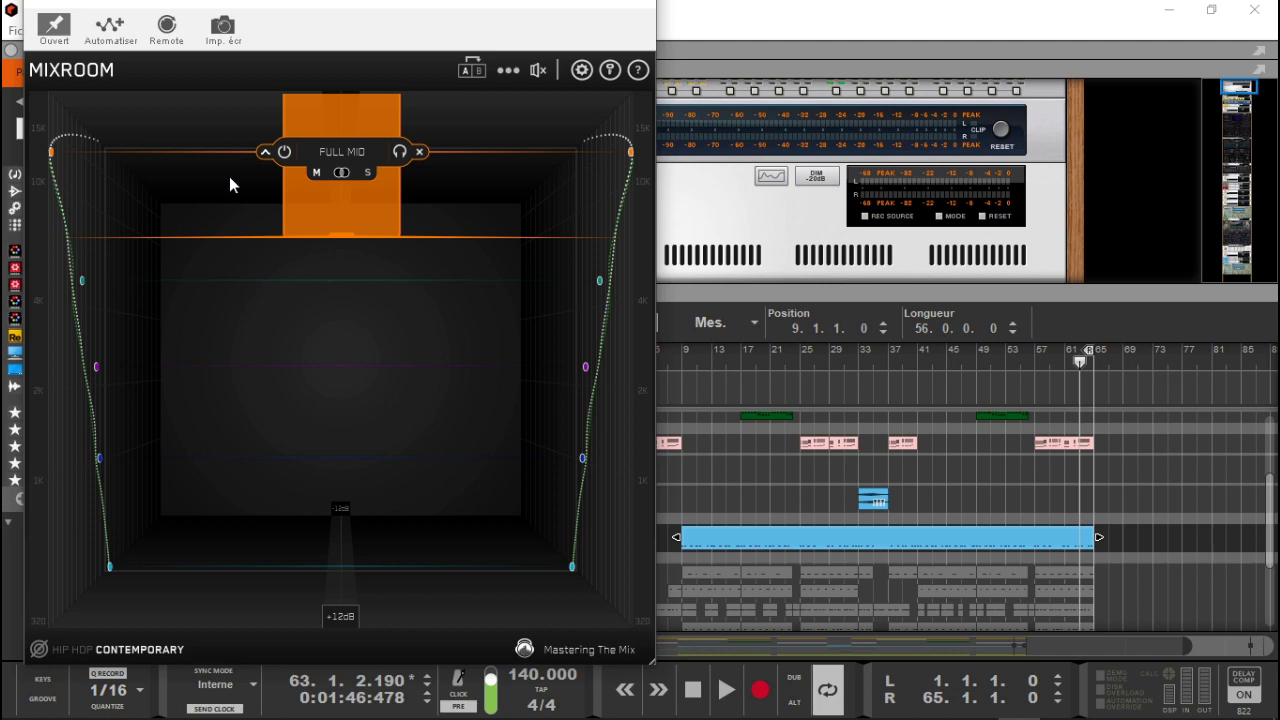
click(342, 173)
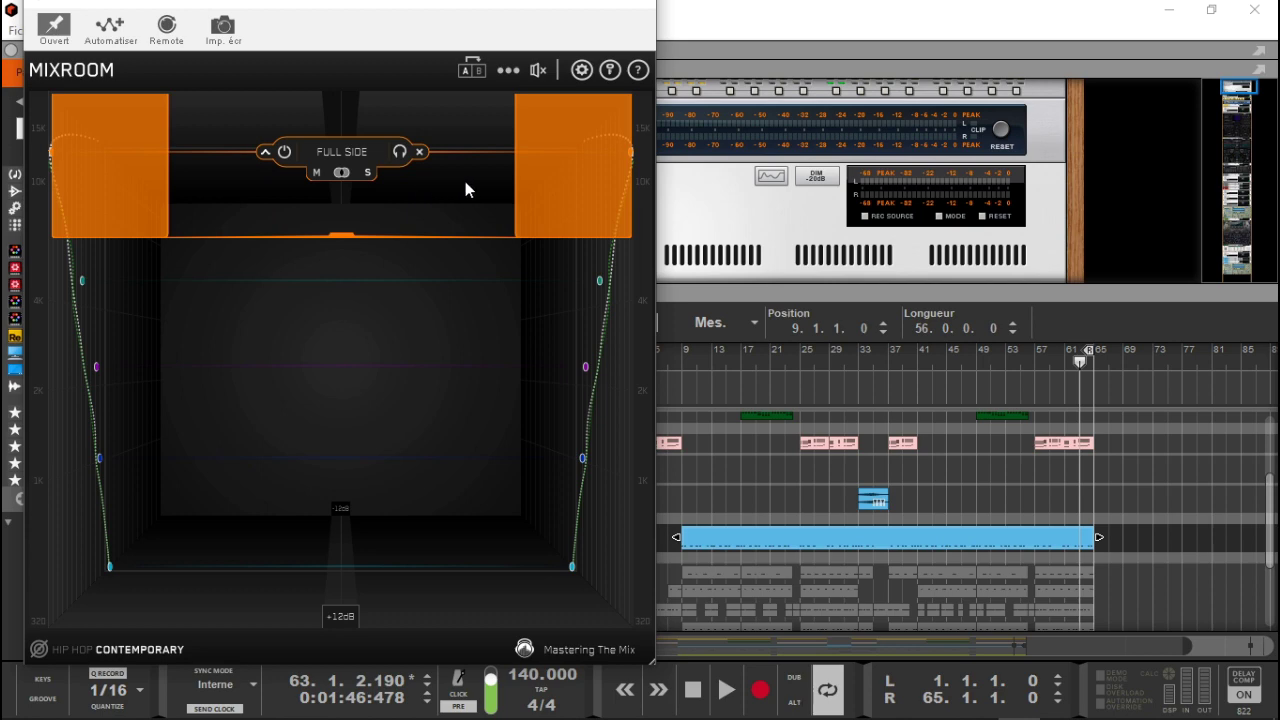
drag(463, 181, 341, 178)
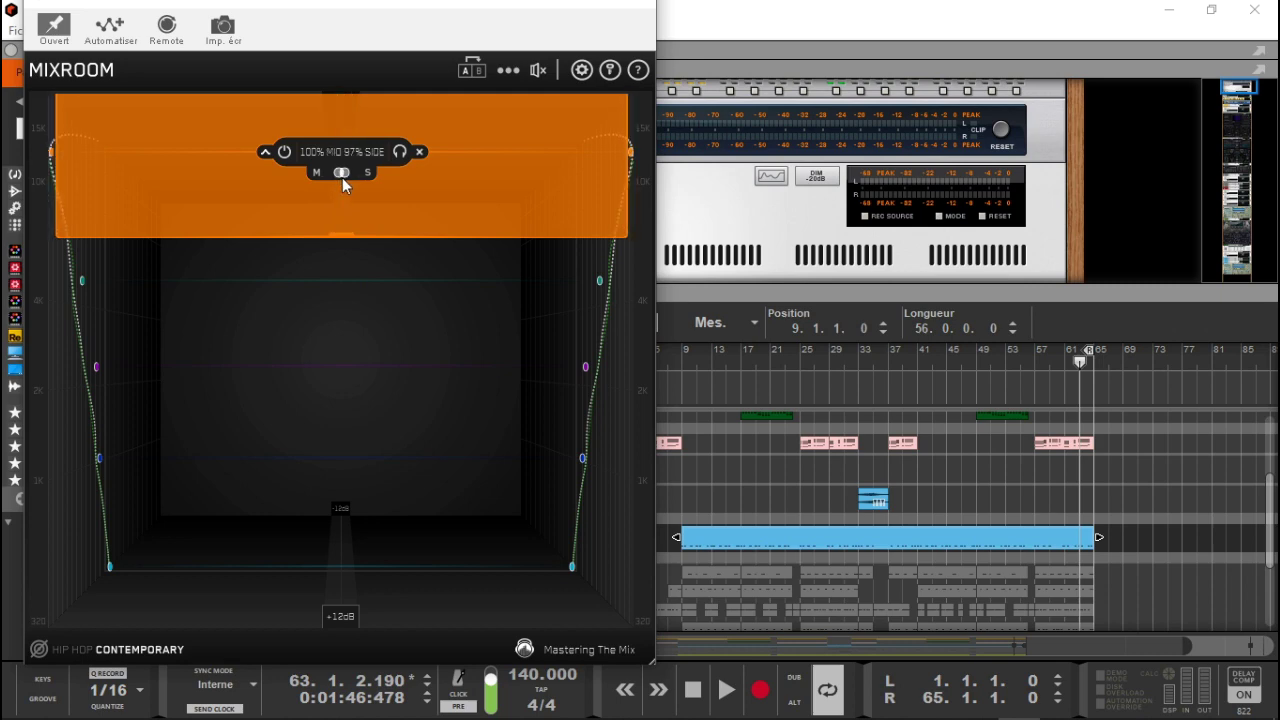
Step: Resume playback and toggle the teal band's solo on and off to hear its range in isolation
click(387, 263)
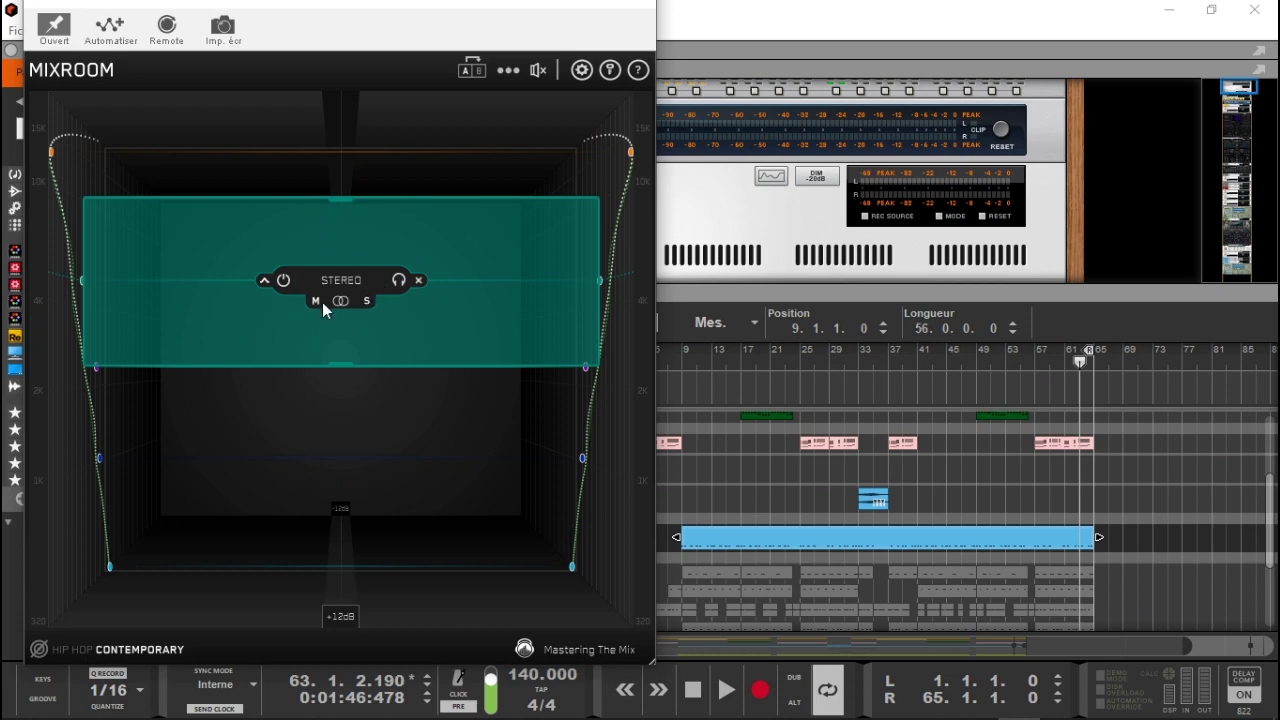
click(398, 281)
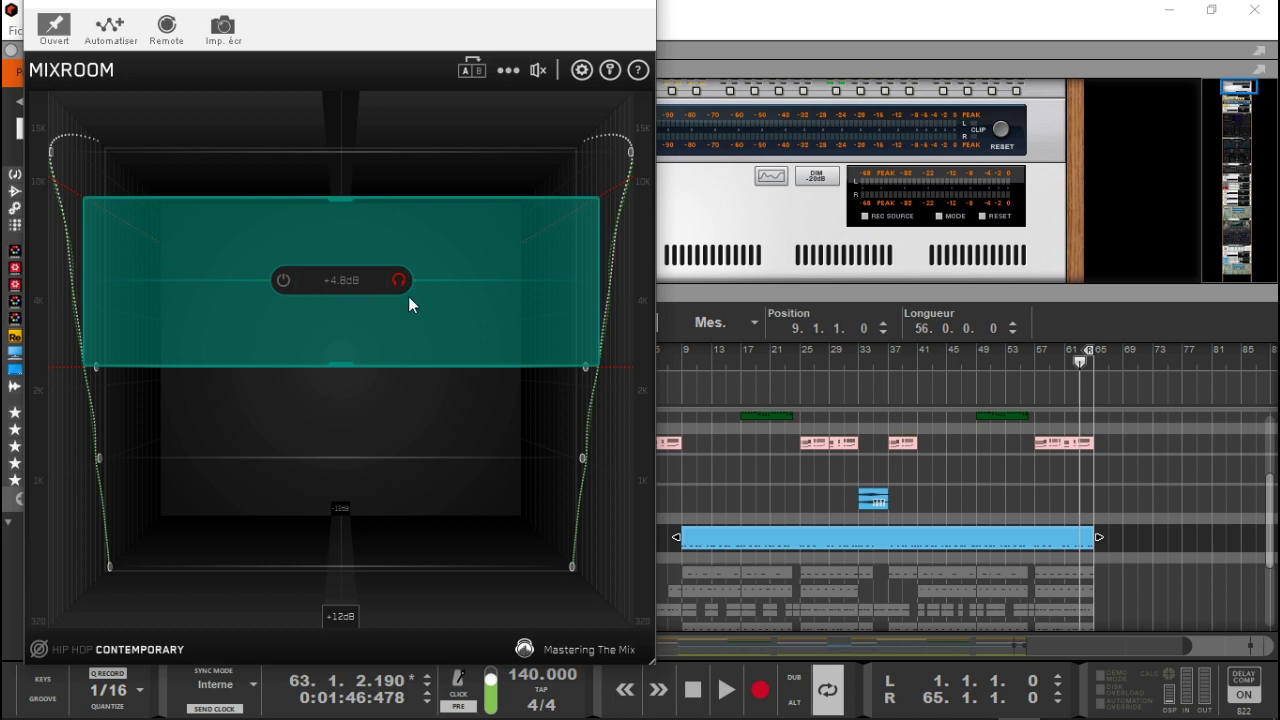
key(space)
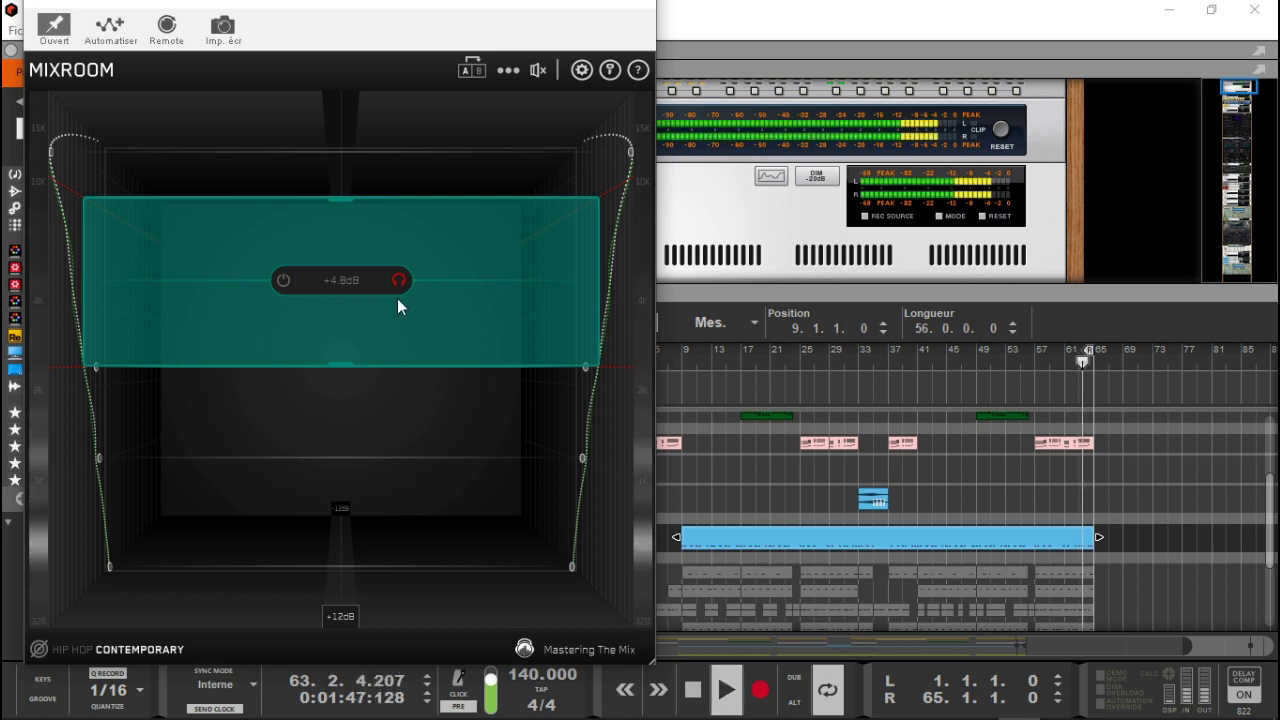
mouse_move(398, 292)
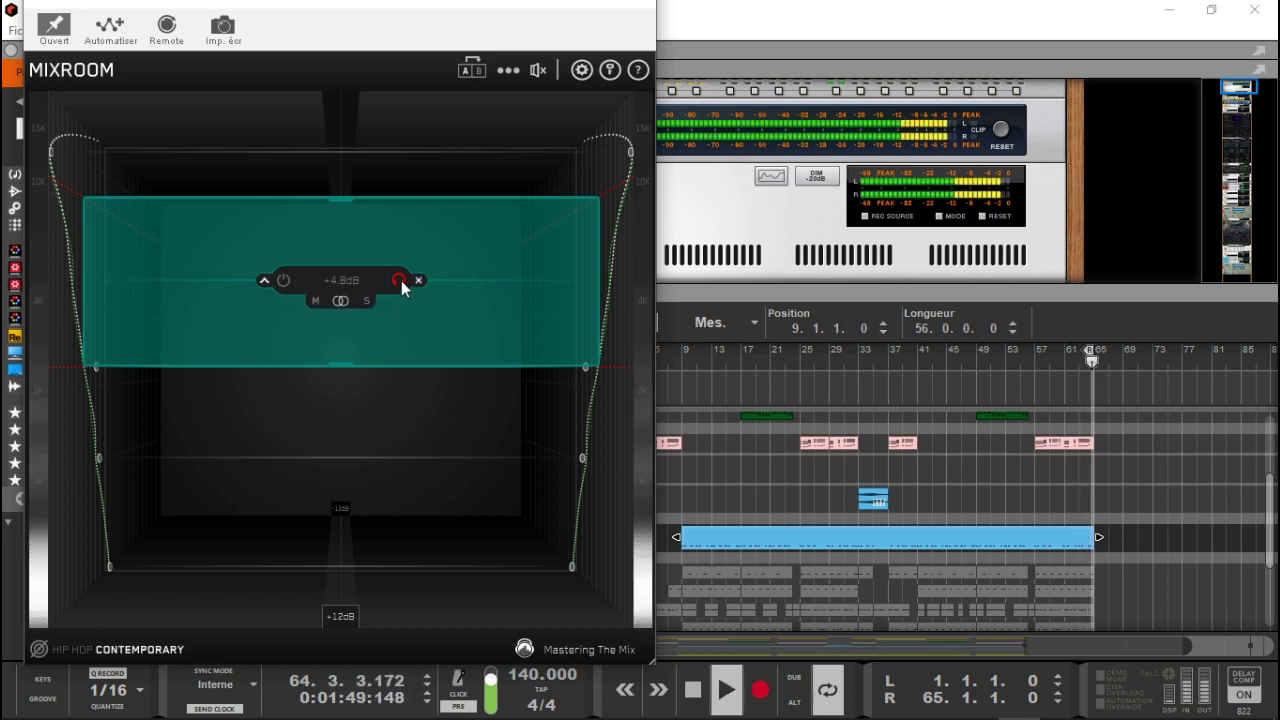
click(399, 281)
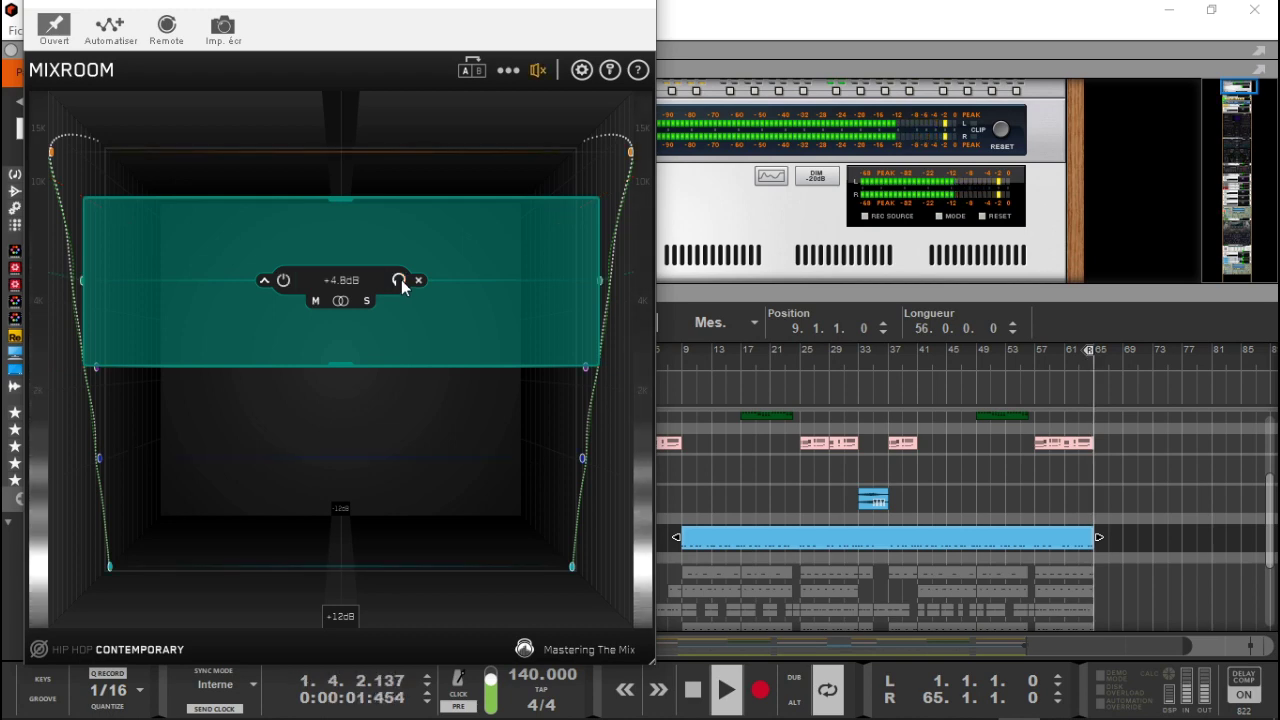
click(400, 280)
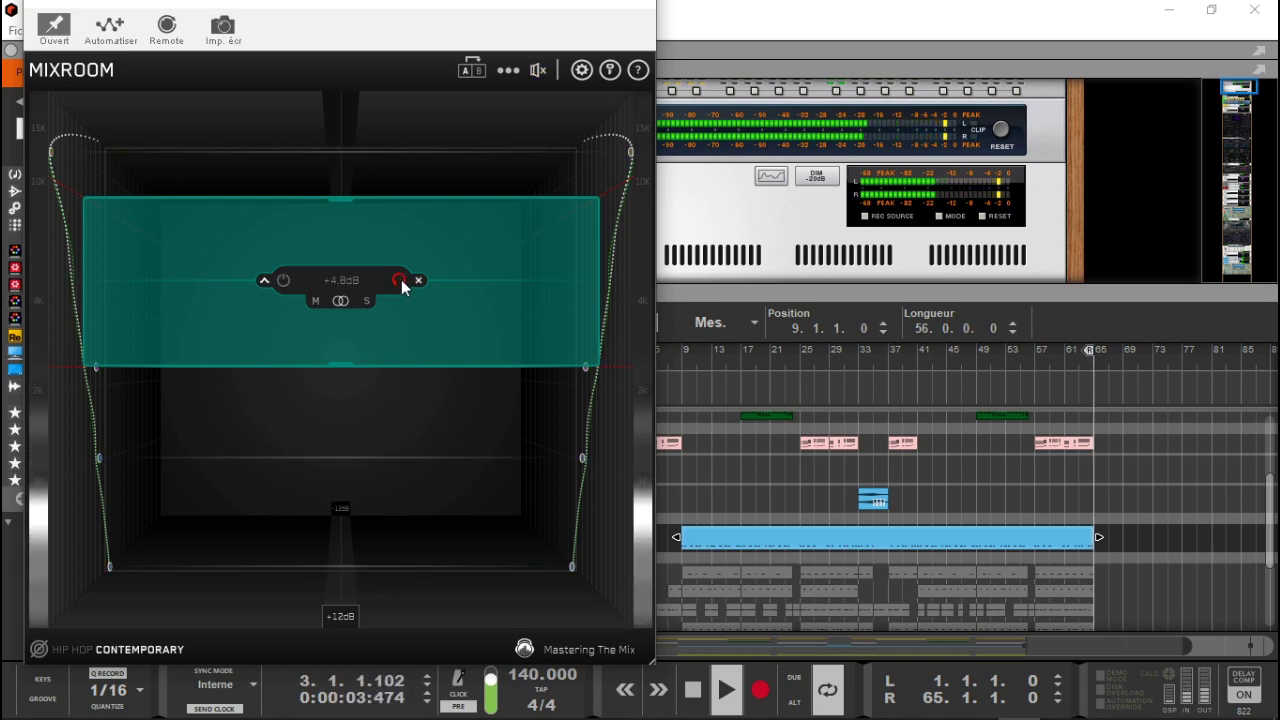
click(400, 280)
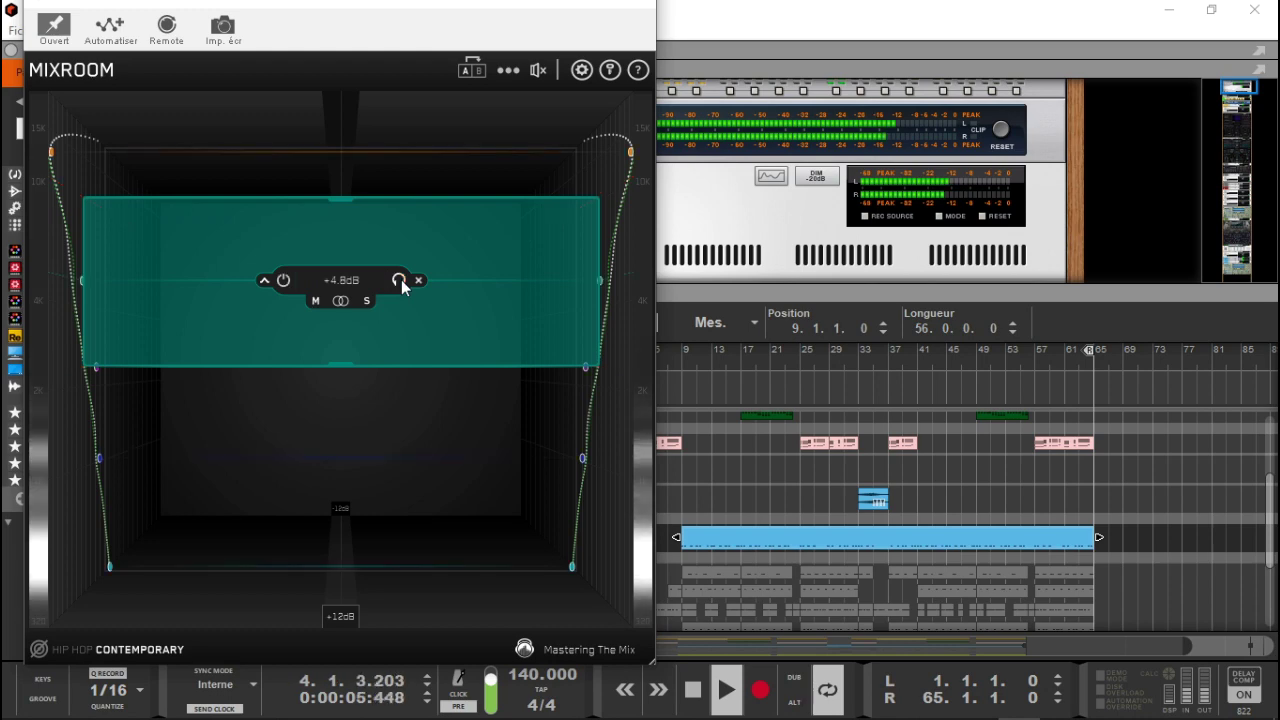
Step: Lower the teal band's gain to +4.1 dB and set the teal, orange and purple bands to full side
mouse_move(355, 332)
mouse_down()
mouse_move(362, 265)
mouse_move(350, 498)
mouse_move(377, 306)
mouse_move(366, 347)
mouse_up()
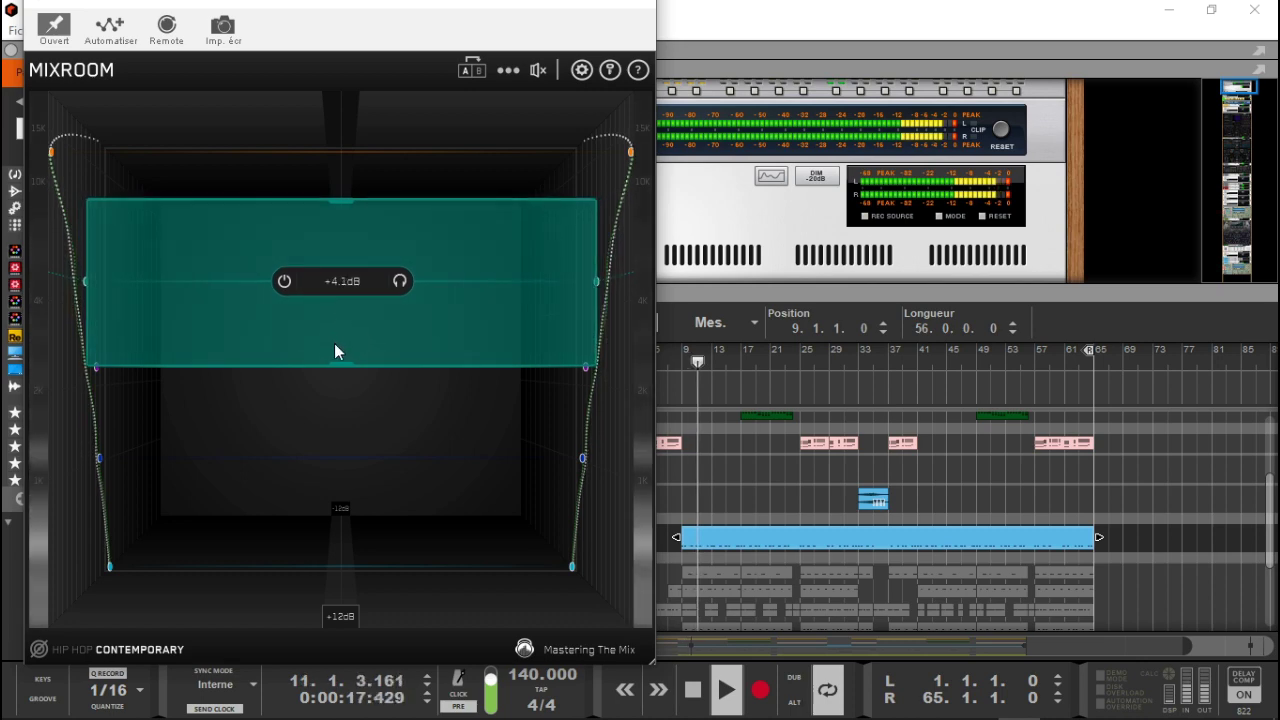
drag(343, 300, 594, 322)
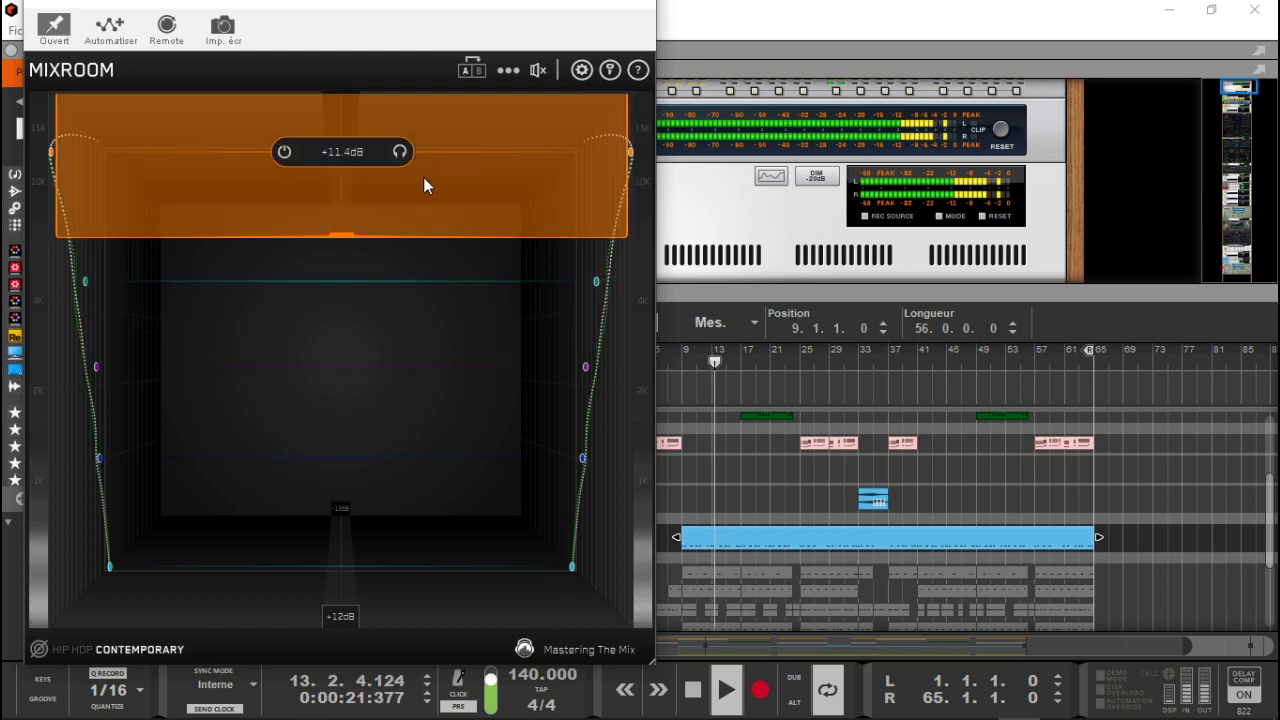
drag(341, 168, 506, 176)
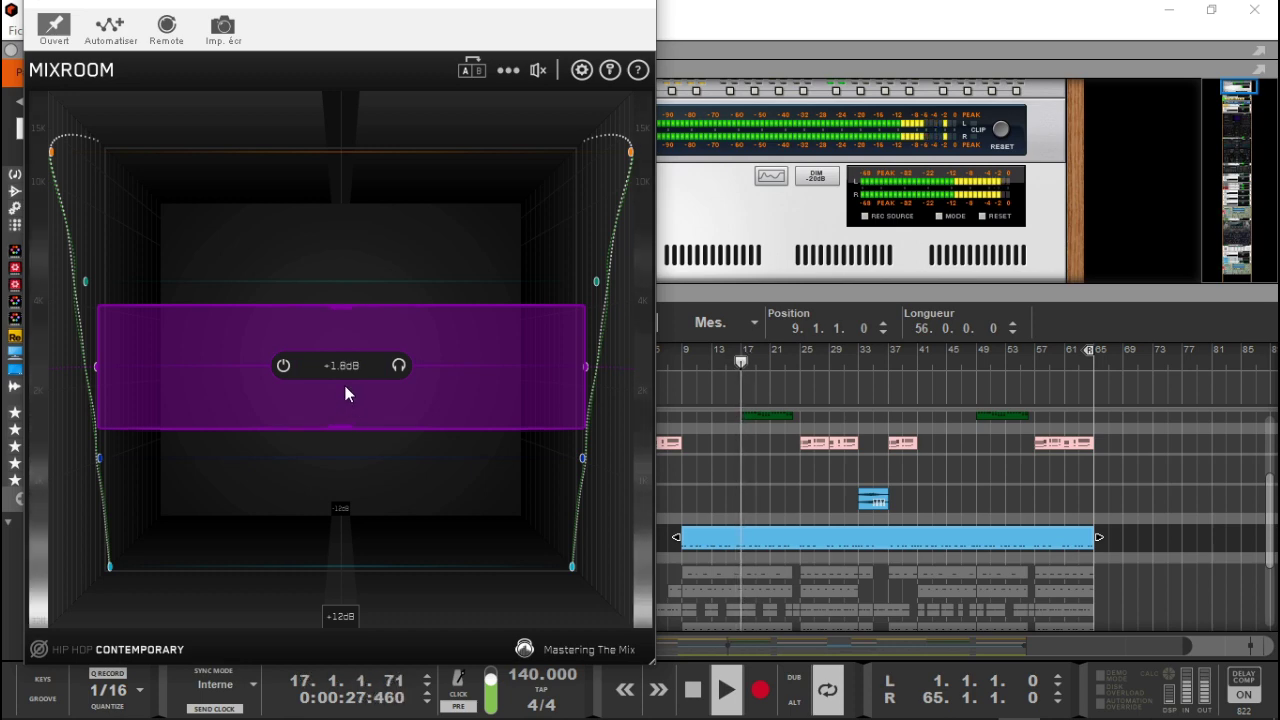
drag(337, 384, 479, 399)
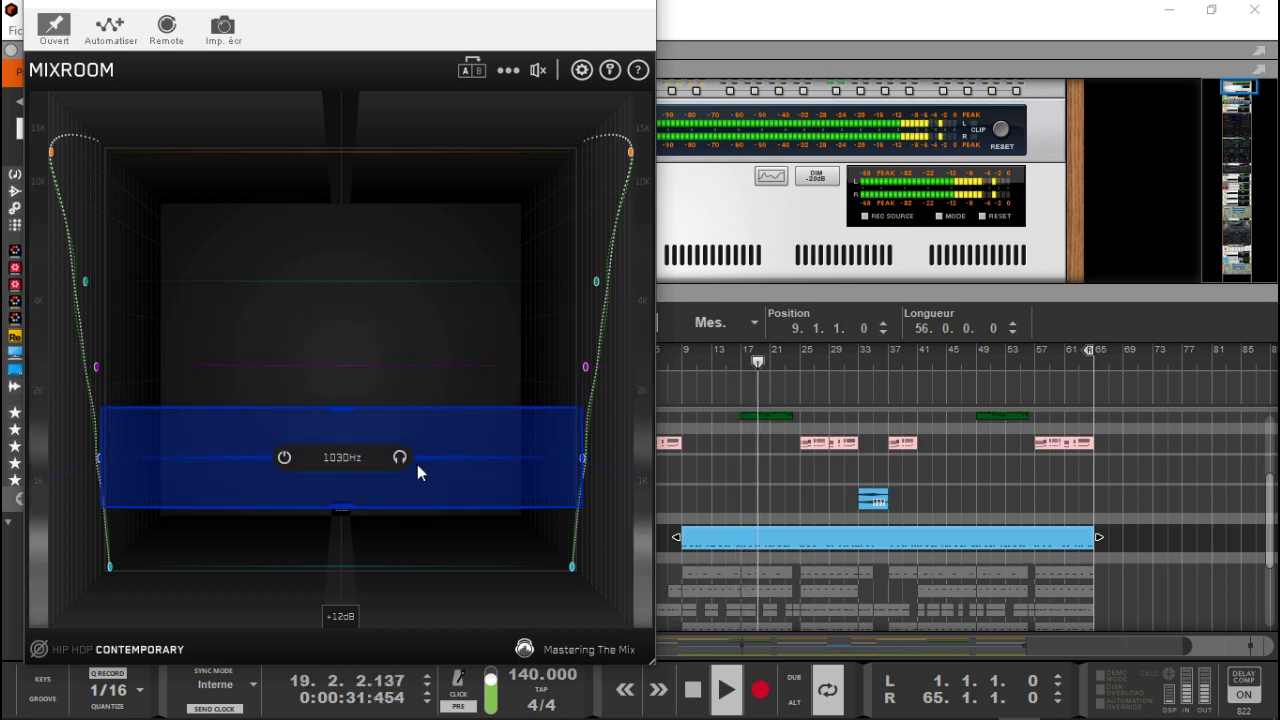
Step: Shift the blue band and the lowest cyan band partly toward mid so they narrow around the centre
mouse_move(339, 474)
drag(340, 478, 366, 540)
mouse_move(341, 582)
drag(338, 585, 284, 578)
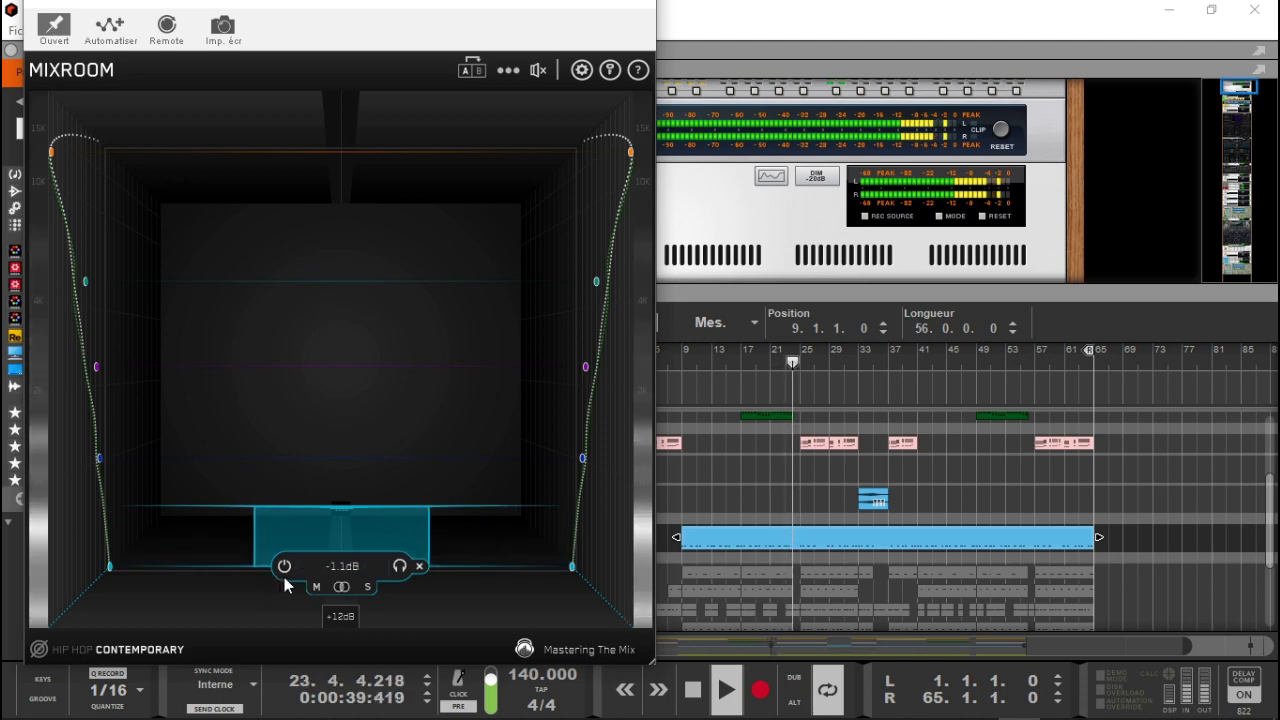
mouse_move(540, 76)
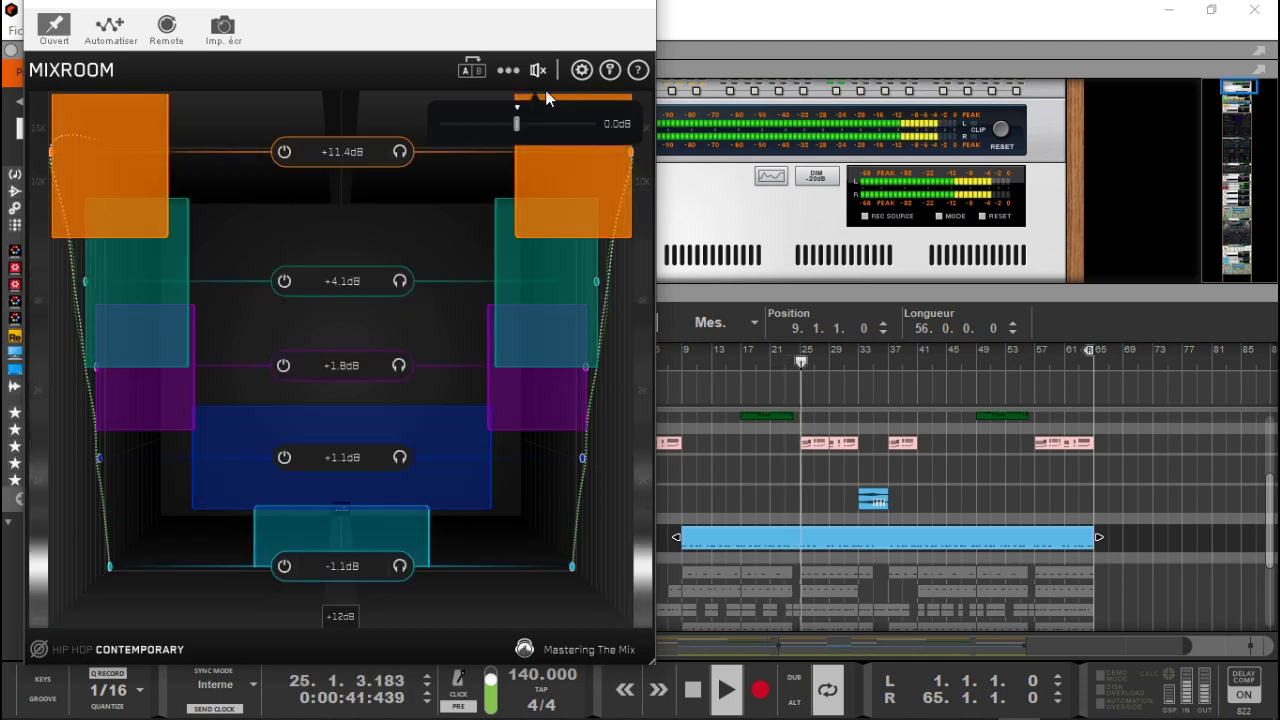
Step: Return the purple band to 100% mid 97% side and raise its gain to +3.6 dB
mouse_move(345, 367)
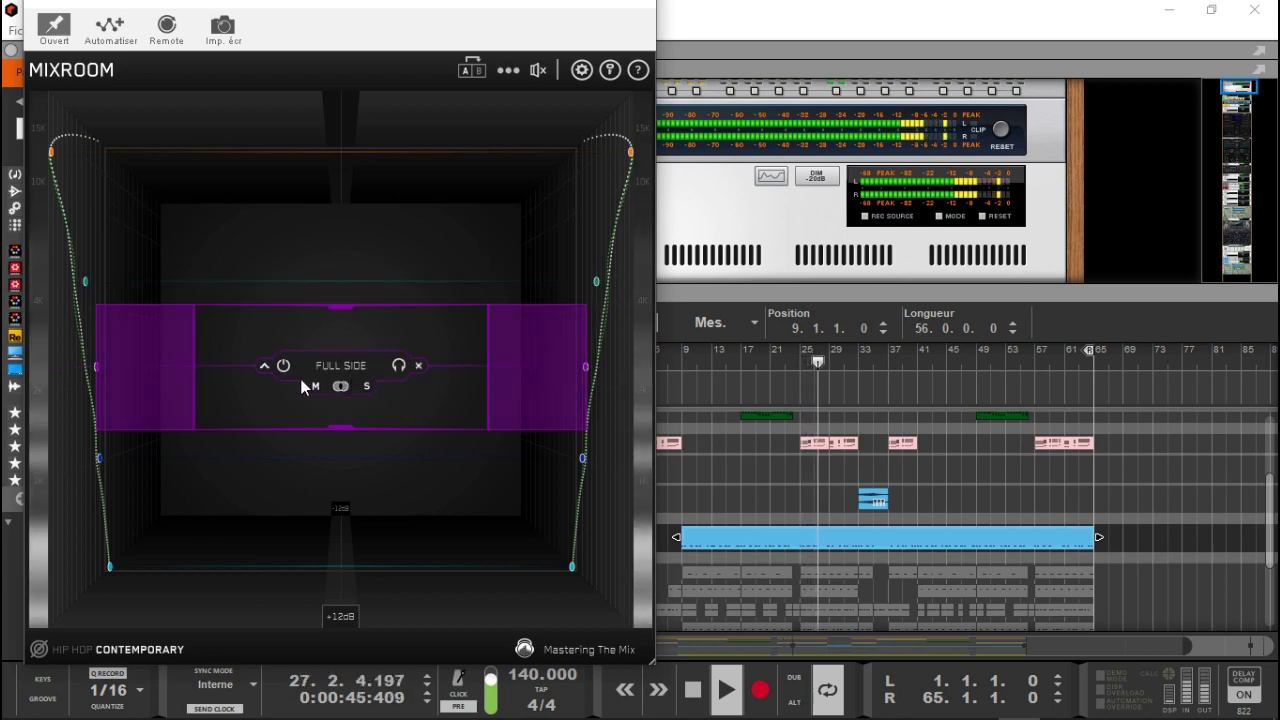
click(341, 386)
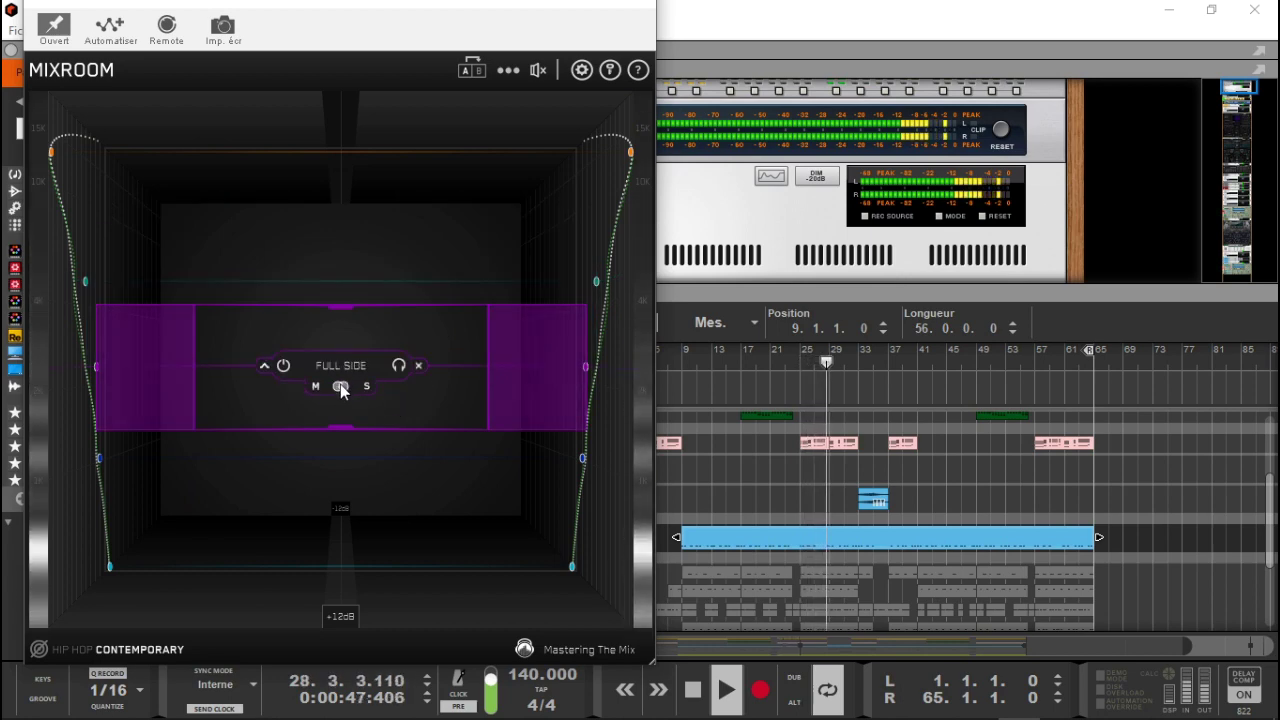
click(340, 387)
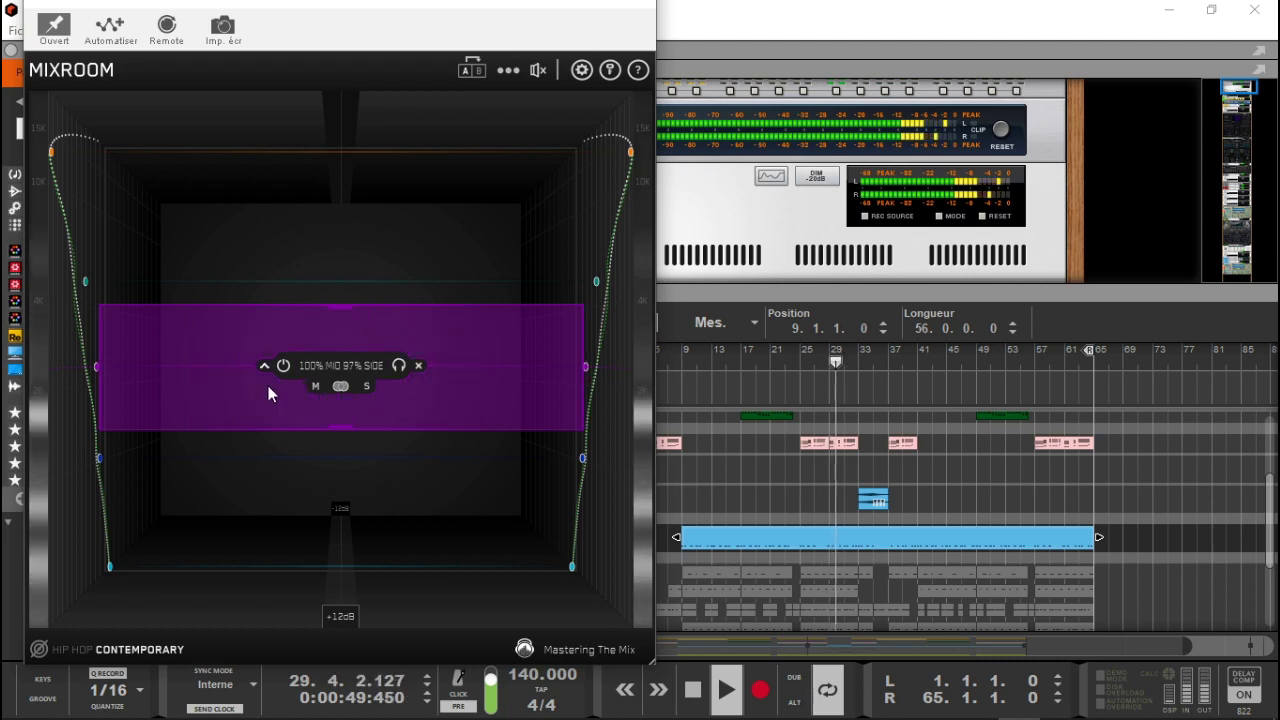
drag(479, 397, 480, 383)
Step: Raise the teal band's gain to +5.7 dB and move the orange band slightly higher in frequency
mouse_move(528, 283)
mouse_down()
mouse_move(533, 304)
mouse_move(536, 293)
mouse_up()
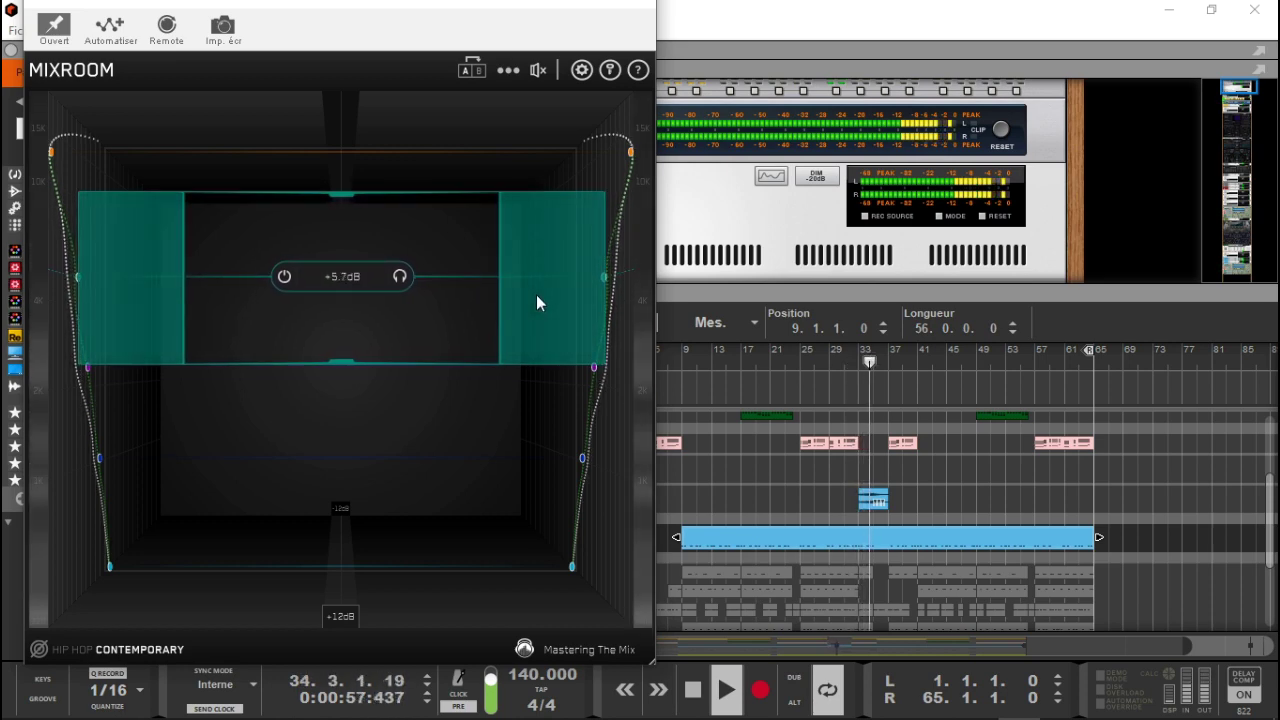
mouse_move(522, 159)
drag(525, 152, 525, 146)
Step: Bypass and re-enable the EQ during playback to compare the mid/side settings with the unprocessed song
mouse_move(541, 66)
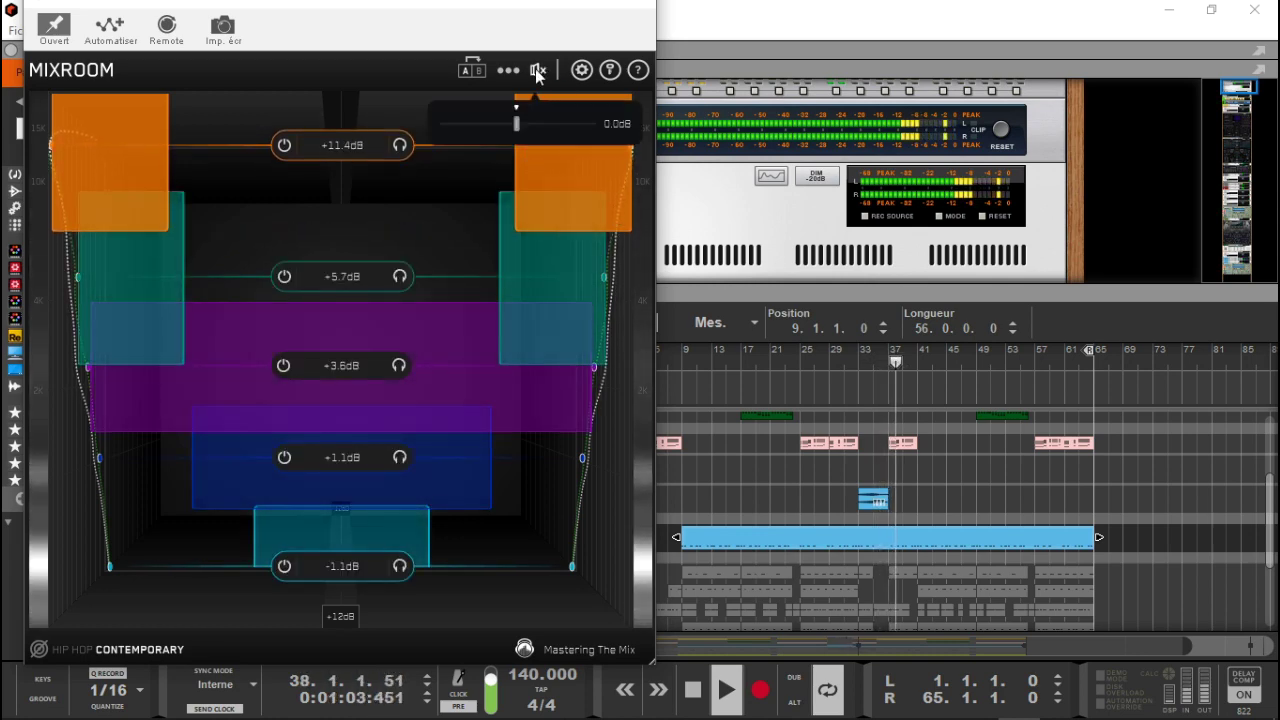
click(537, 71)
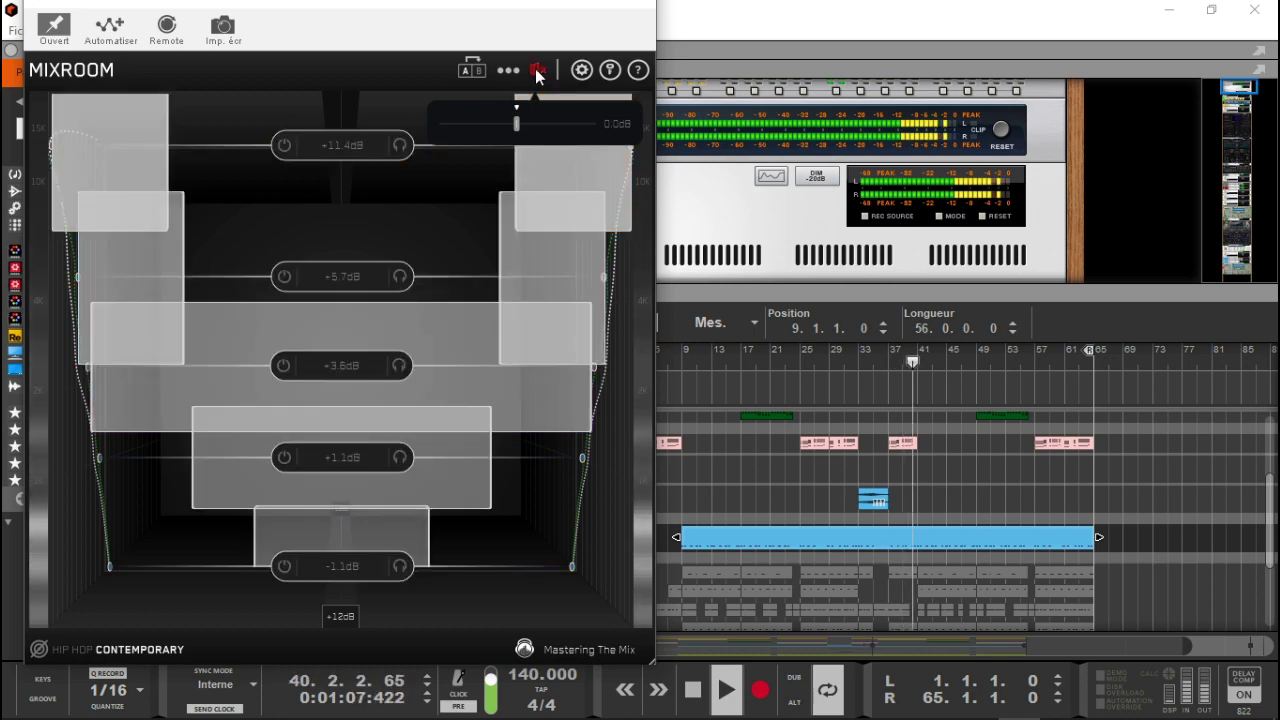
click(537, 71)
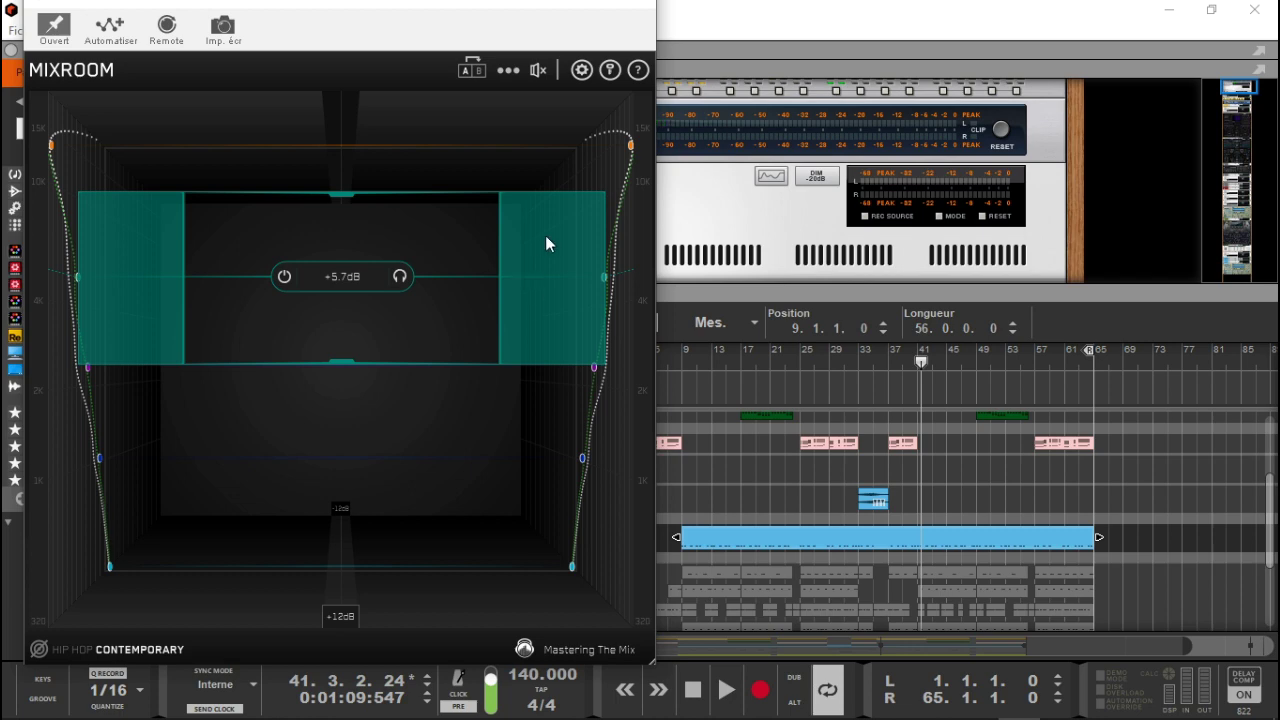
Step: Close the MIXROOM window and show the mixer above the sequencer with the rack and browser collapsed
click(638, 9)
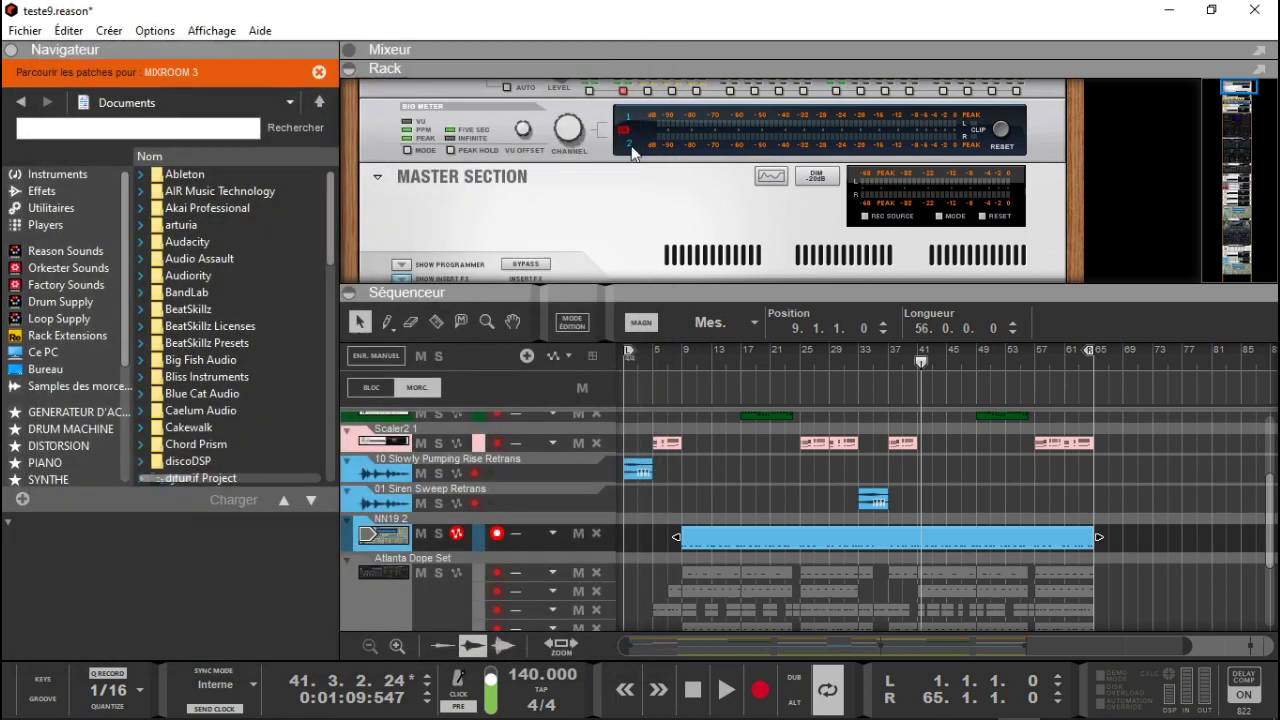
click(348, 50)
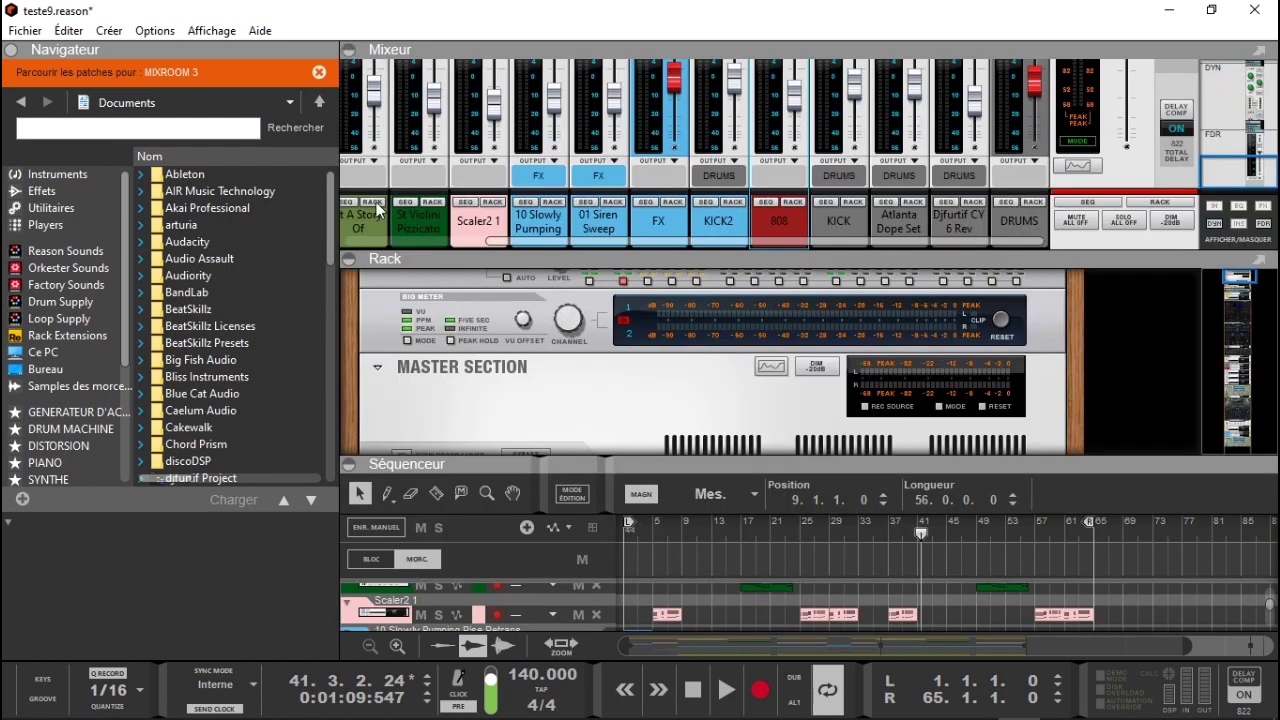
click(350, 261)
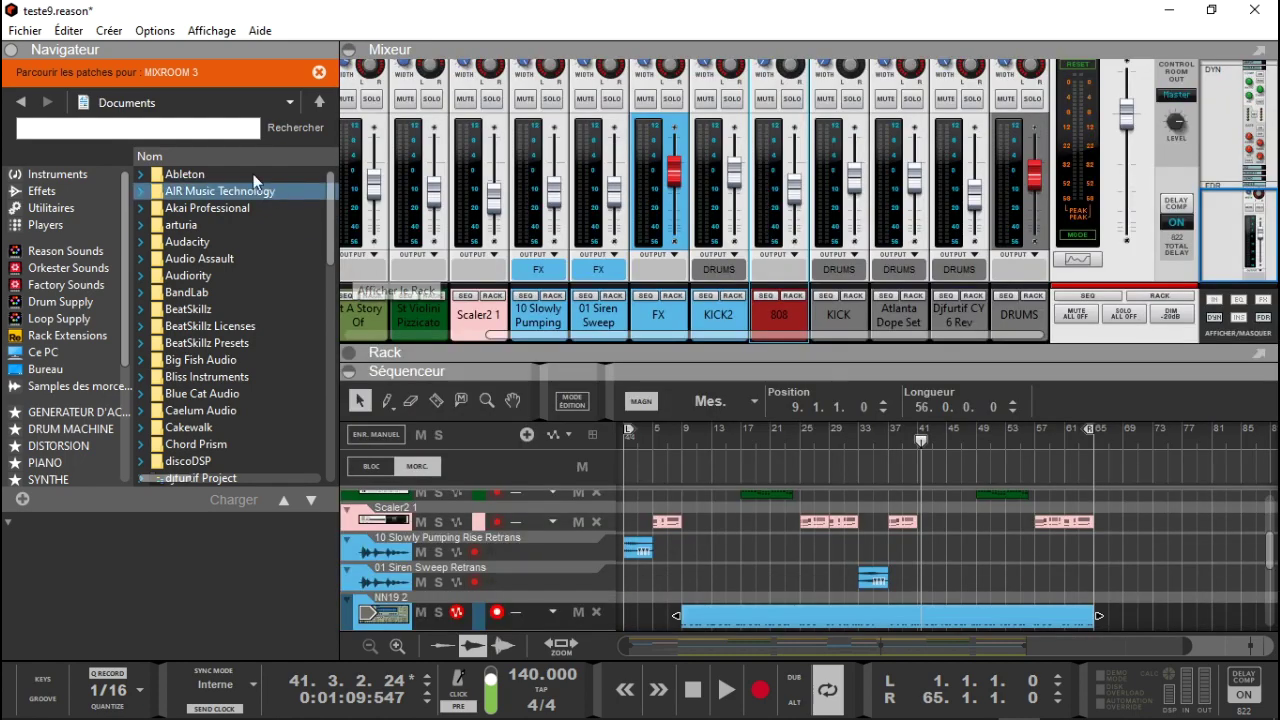
click(10, 50)
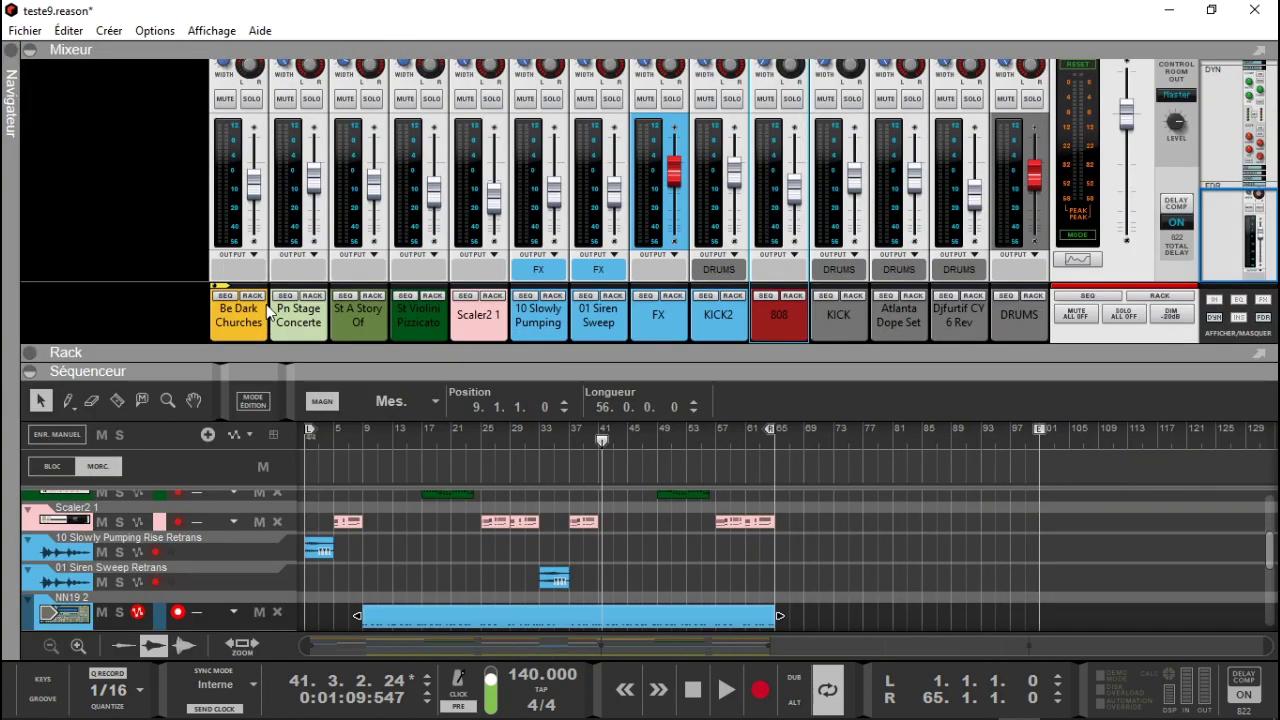
Step: Open the Spectrum EQ window and examine the EQ curves of the channels from Be Dark Churches to 10 Slowly Pumping
click(245, 222)
key(F2)
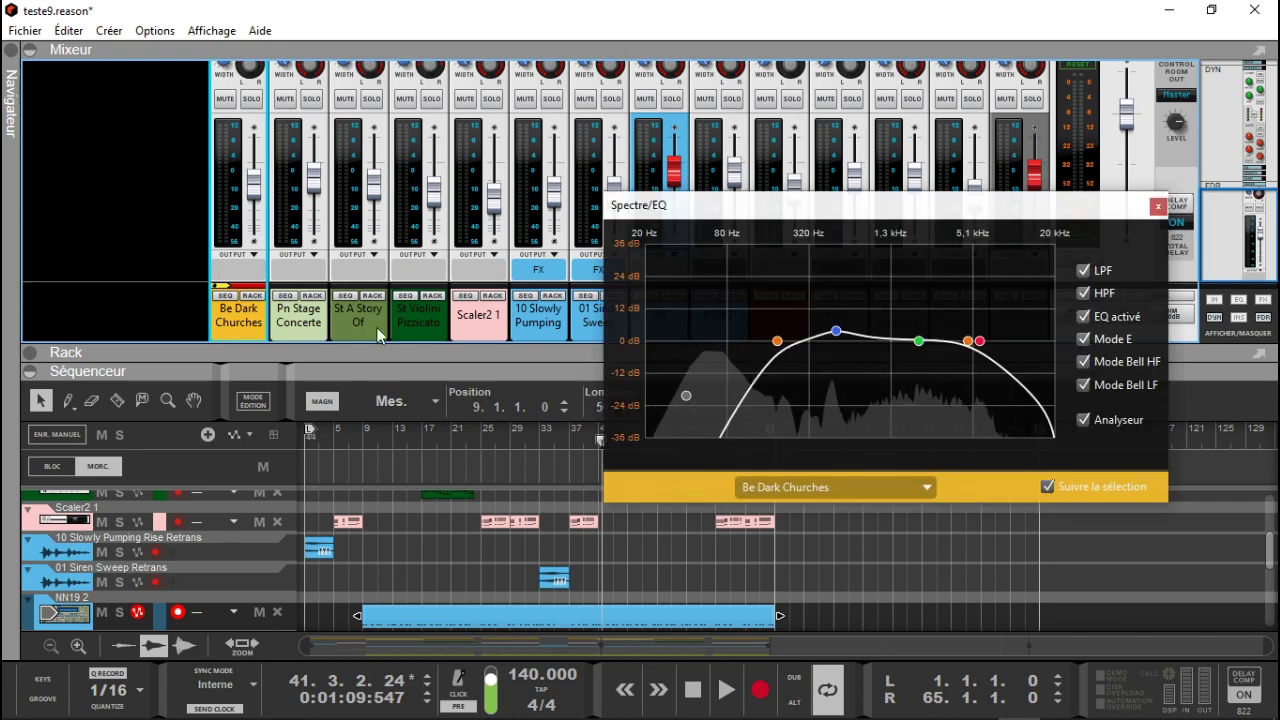
drag(920, 203, 666, 291)
click(294, 220)
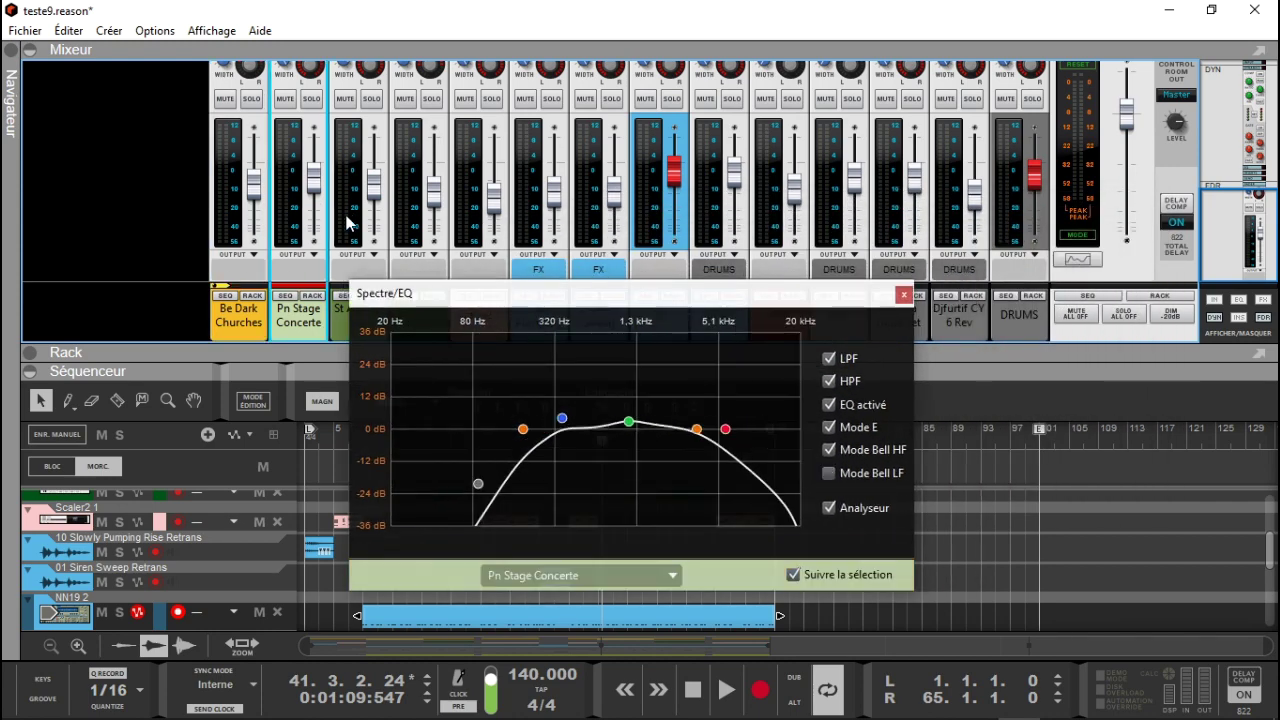
click(350, 222)
click(401, 226)
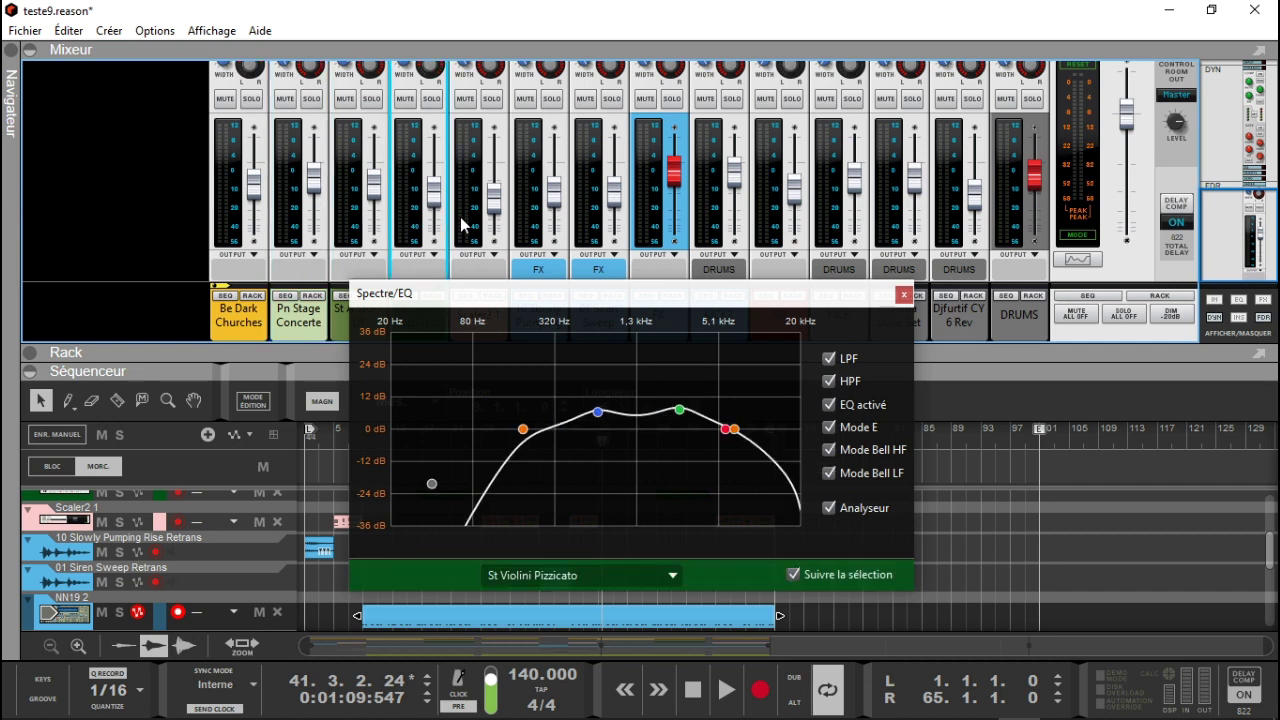
click(468, 224)
click(538, 222)
Step: Examine the channel EQ of 808, KICK, Atlanta Dope Set, Djfurtif CY 6 Rev and DRUMS, start playback and close the Spectrum EQ
click(766, 215)
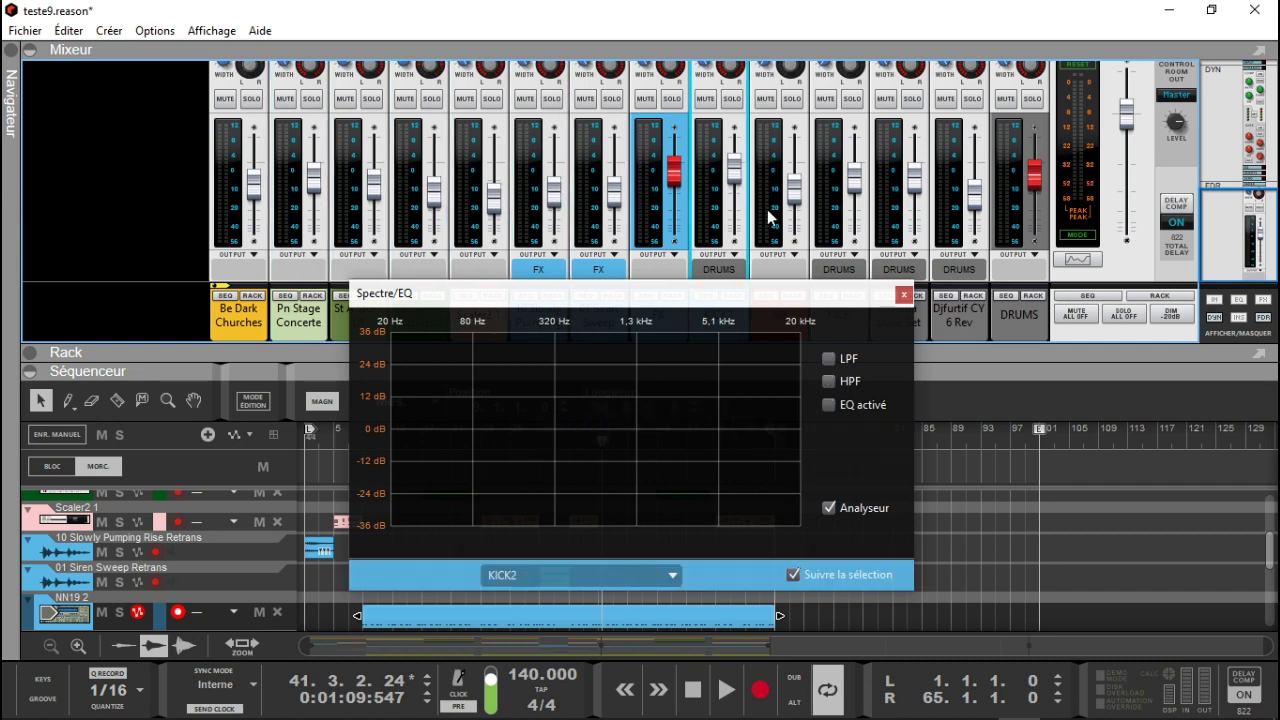
click(828, 218)
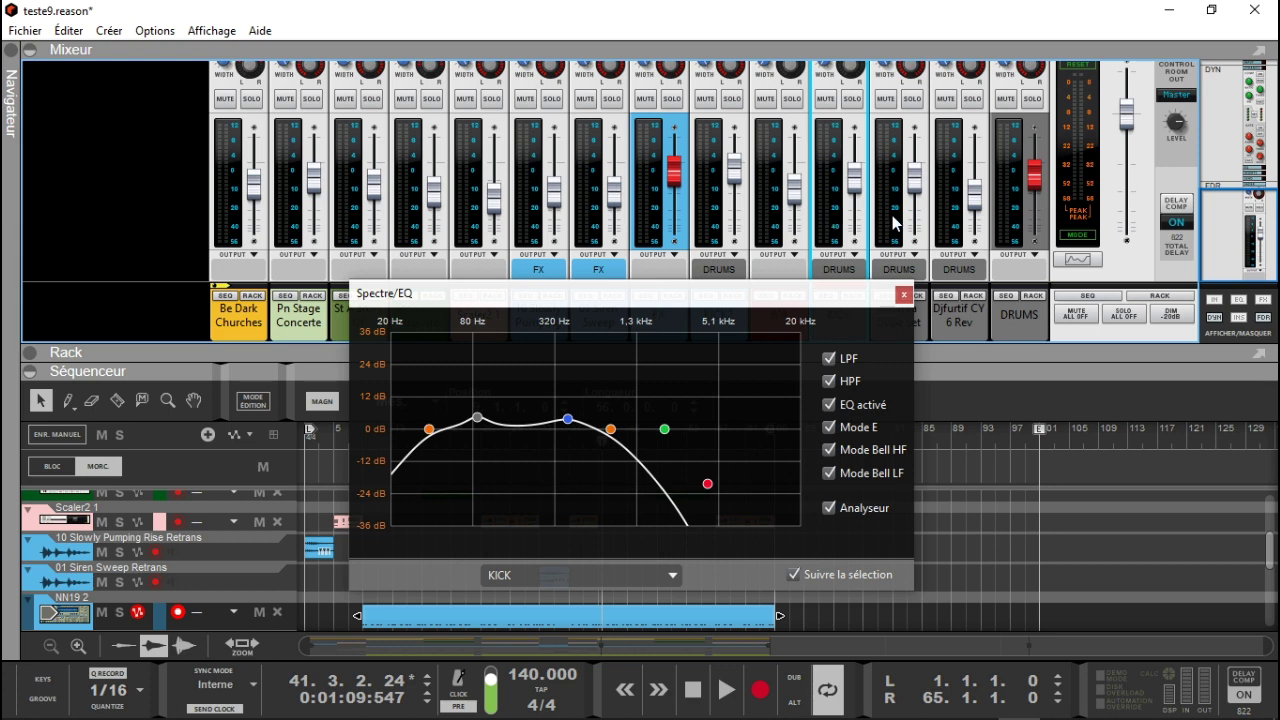
click(893, 224)
click(952, 228)
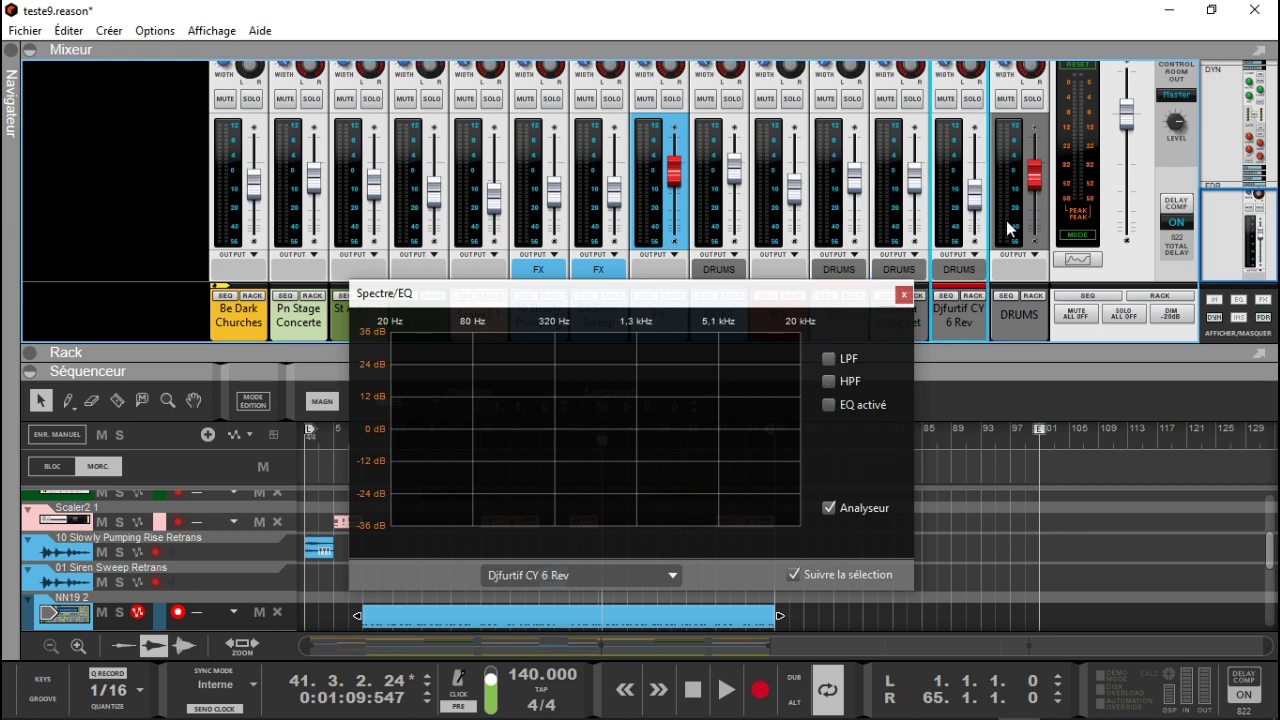
click(1008, 228)
key(space)
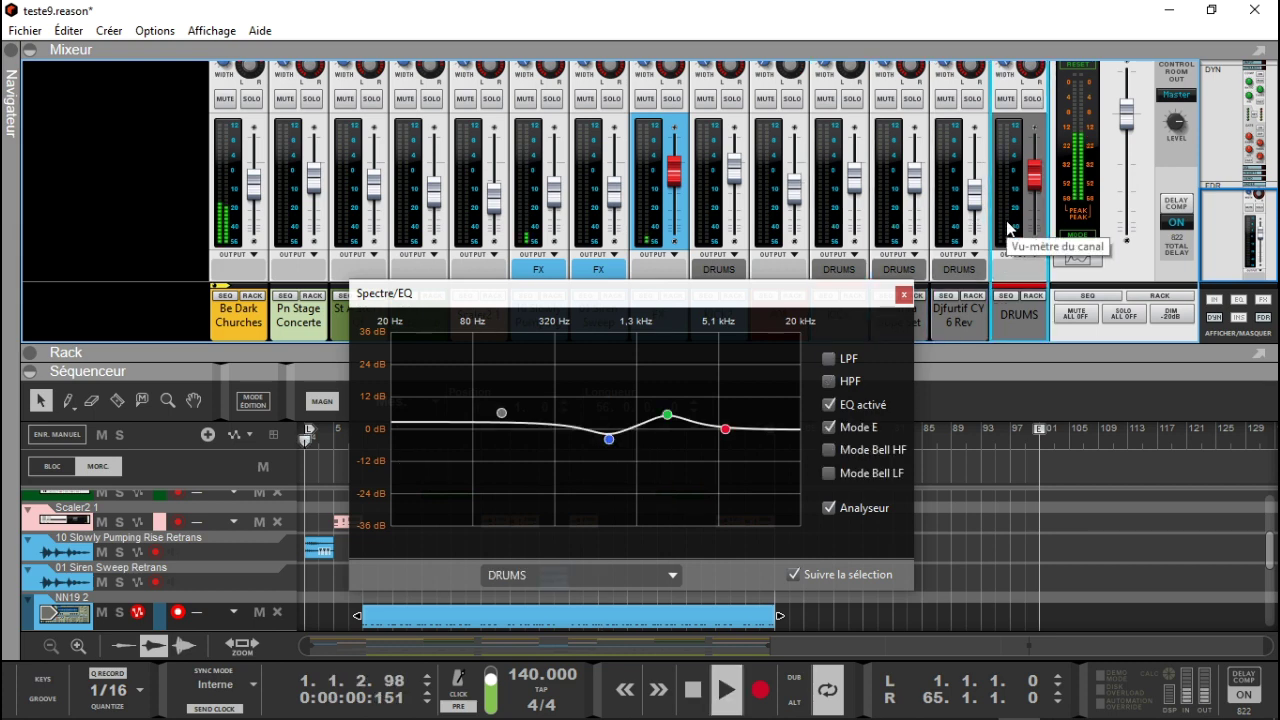
click(904, 294)
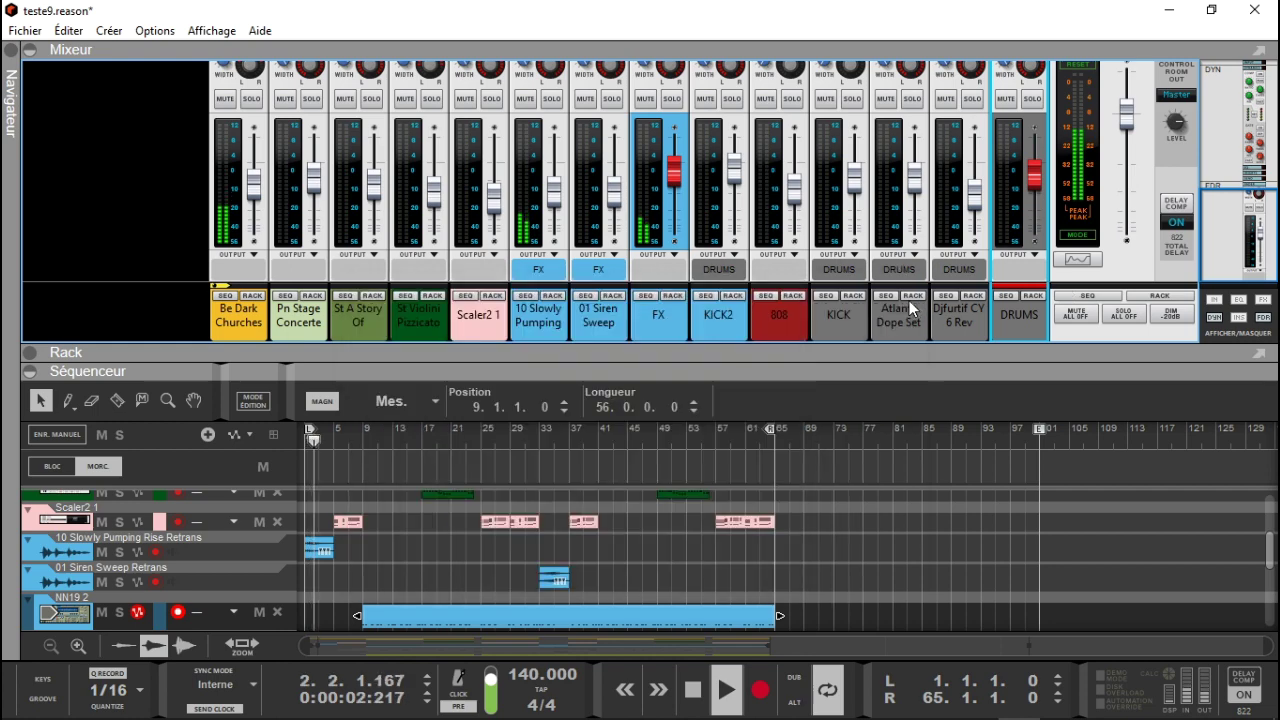
Step: Reopen the expanded MIXROOM device from the master inserts and display the full-height mixer behind it
click(22, 377)
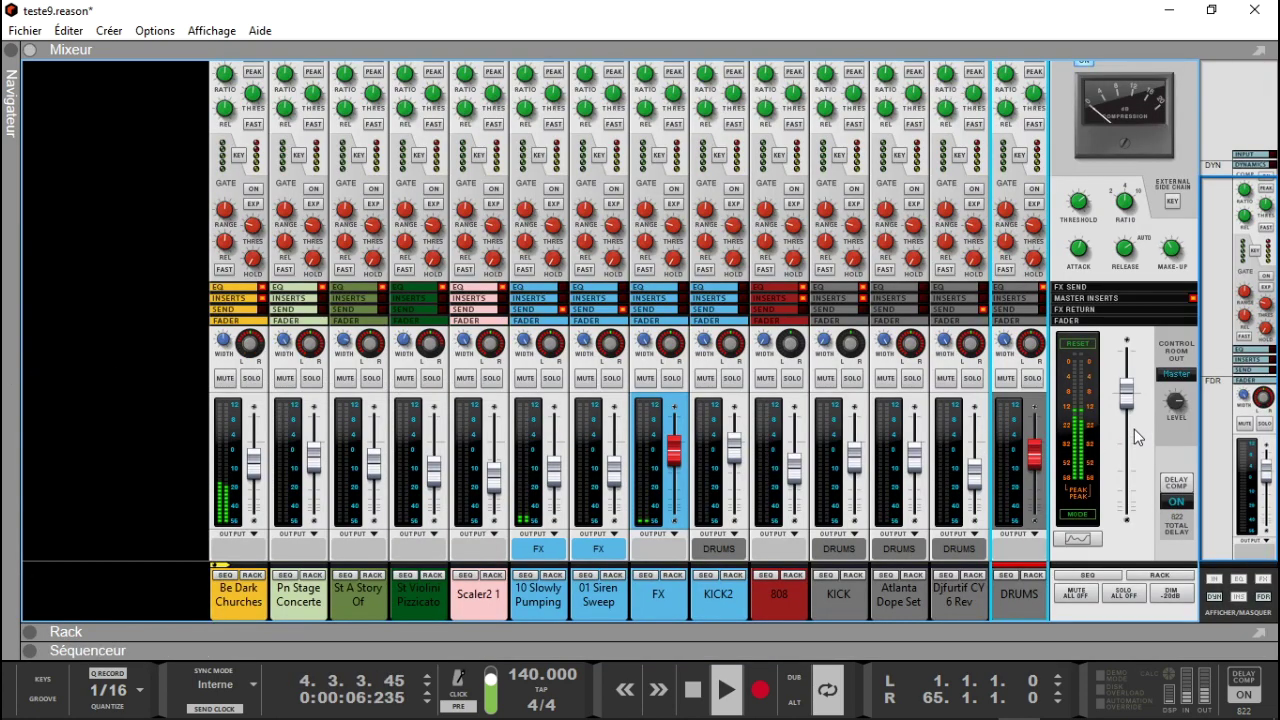
click(558, 575)
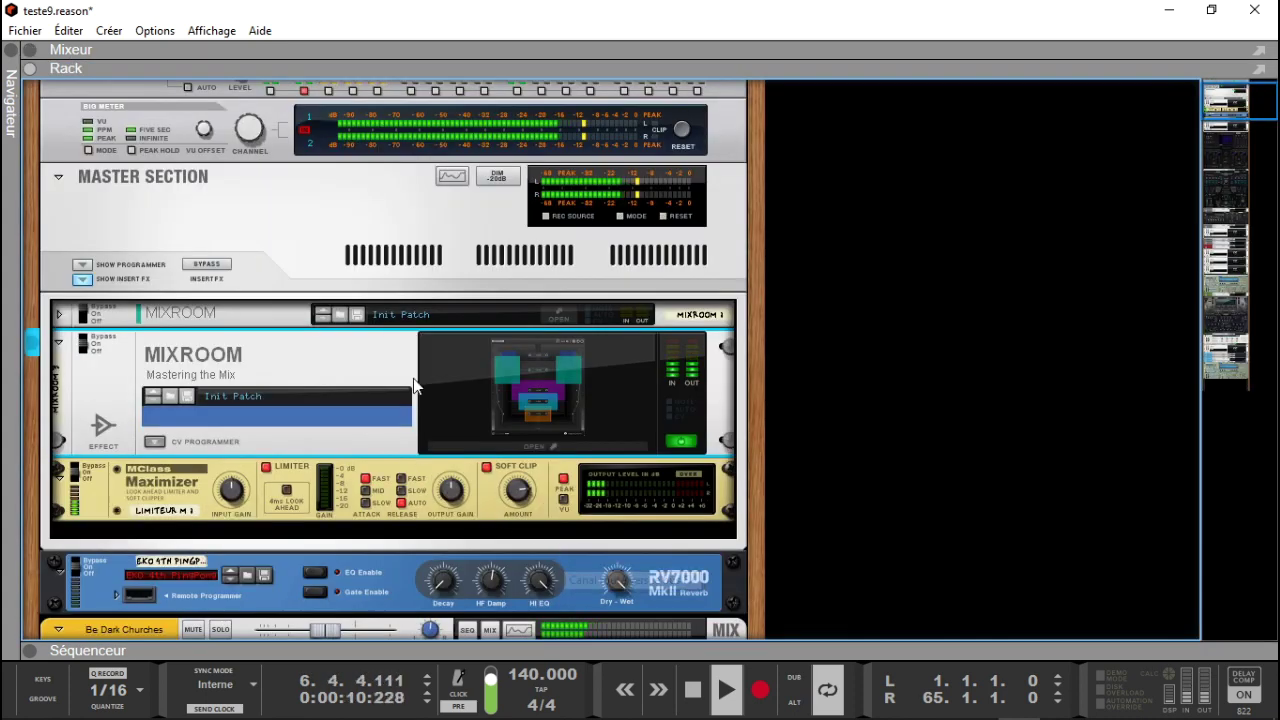
double_click(437, 403)
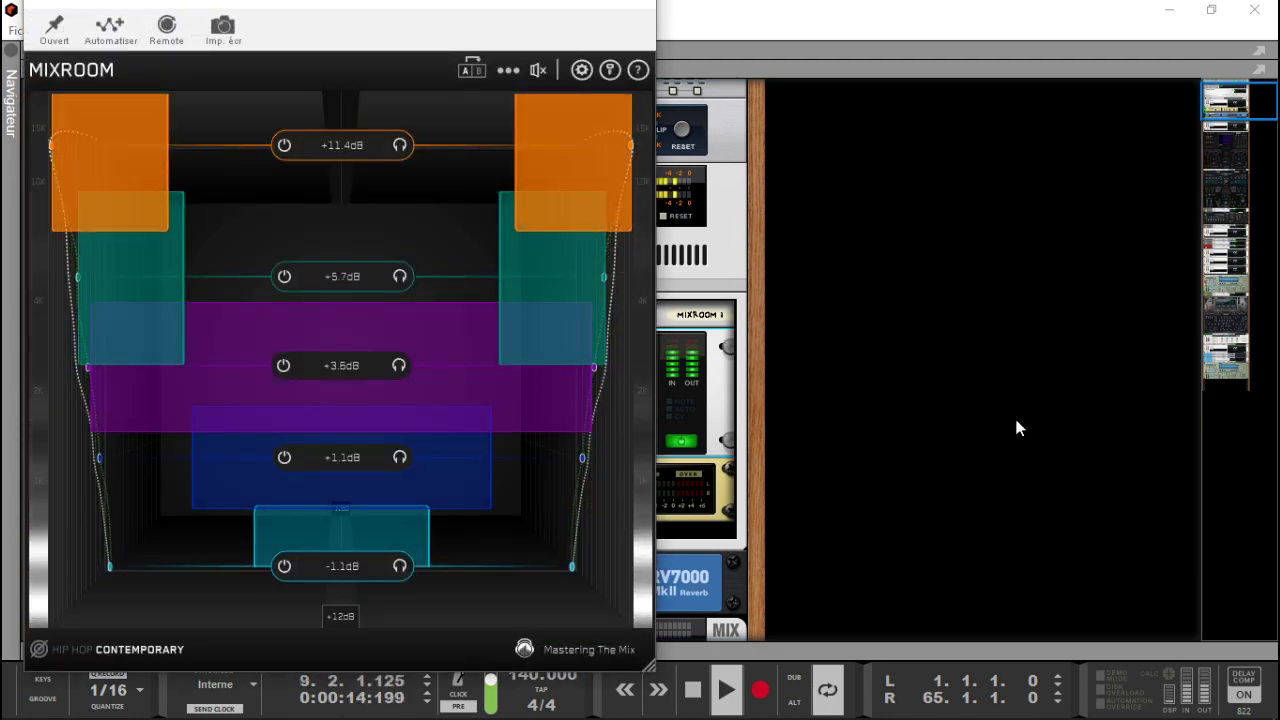
key(F5)
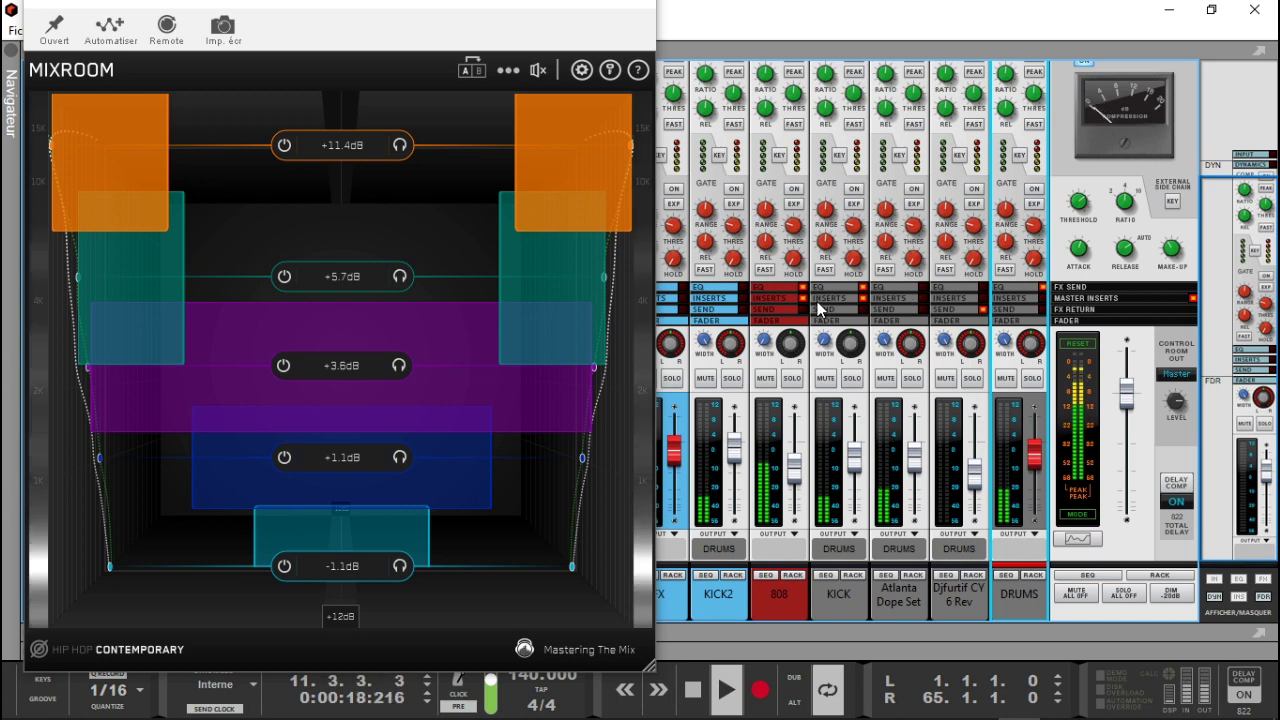
Step: Set MIXROOM's bypass level slider to 1.5 dB and compare the bypassed and processed song
click(540, 70)
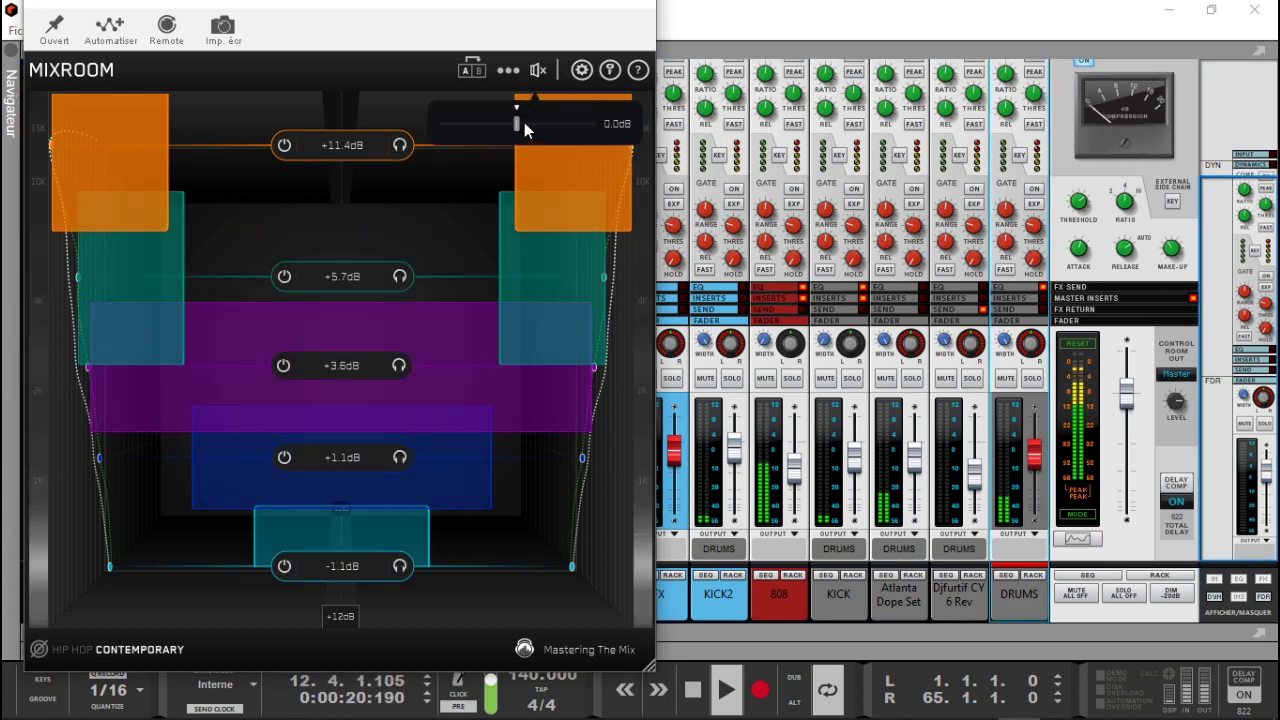
drag(518, 126, 527, 129)
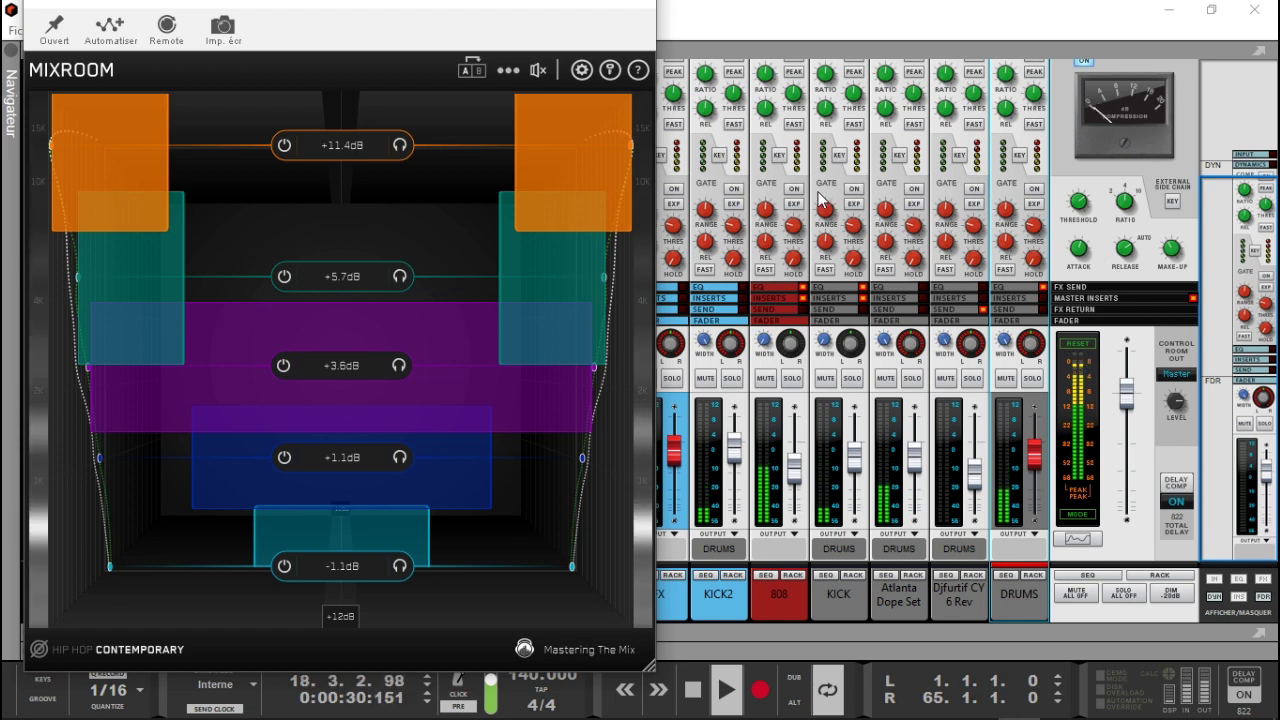
mouse_move(535, 80)
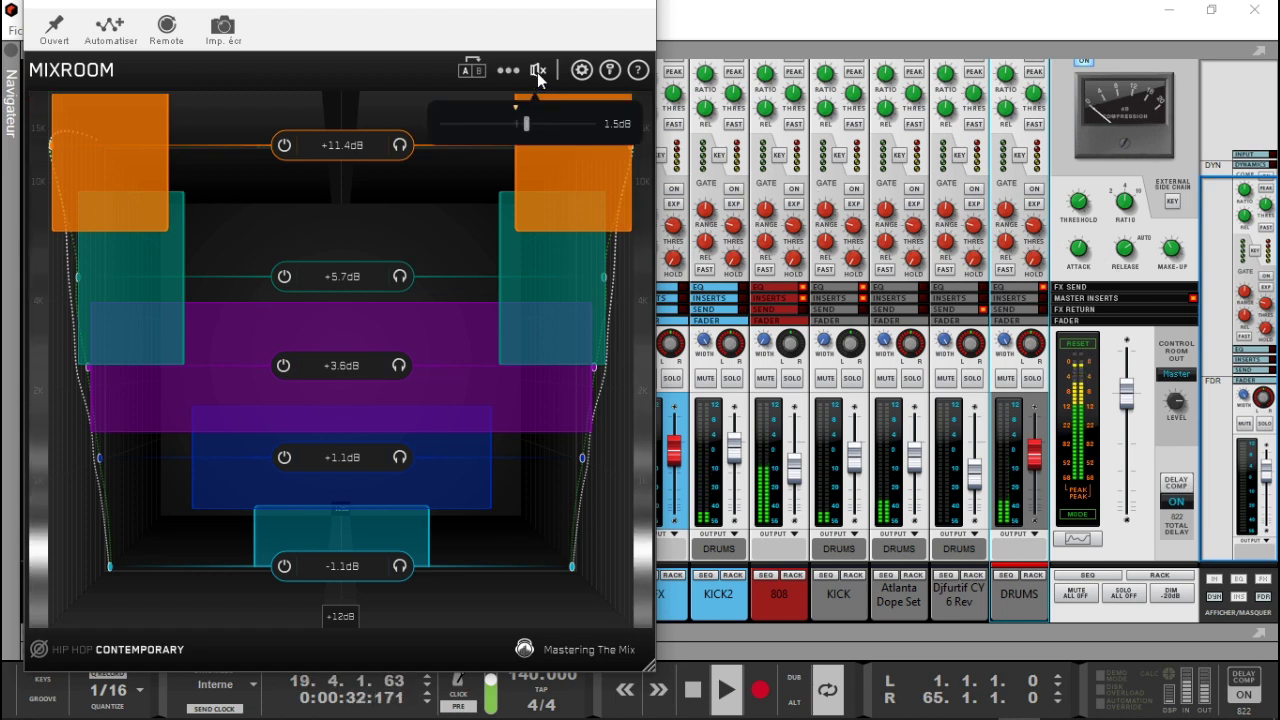
click(538, 72)
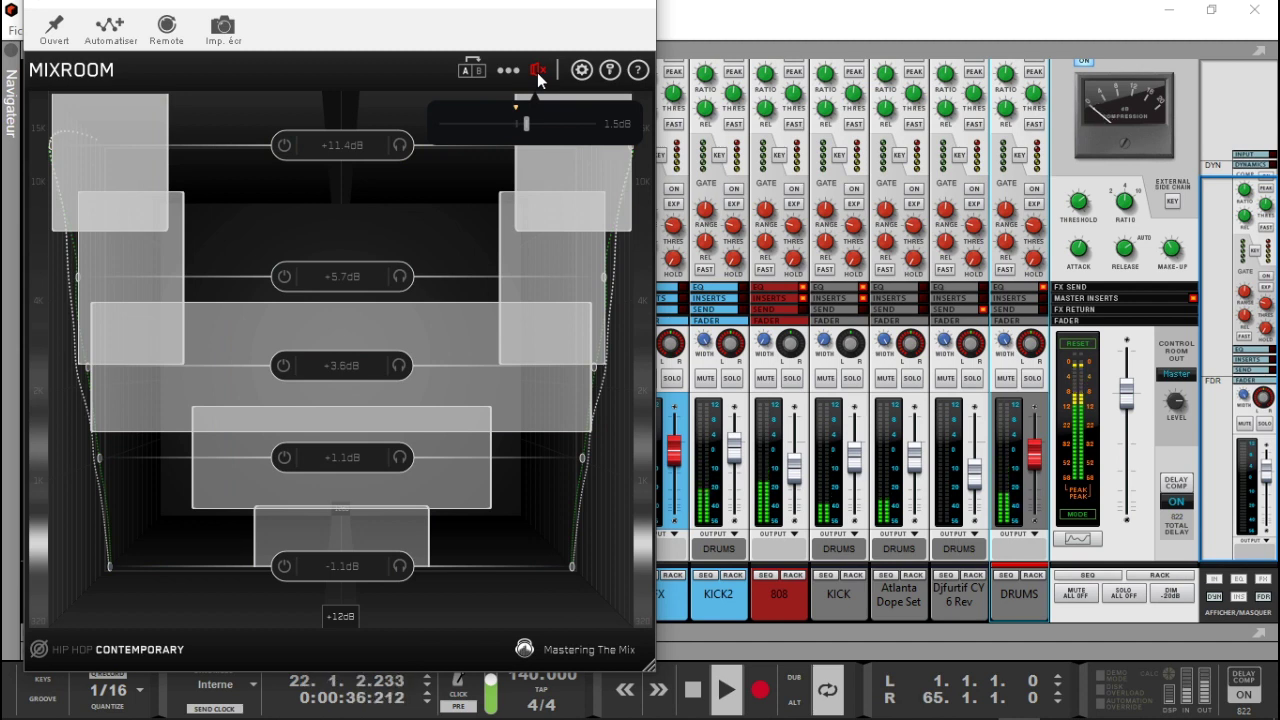
click(538, 74)
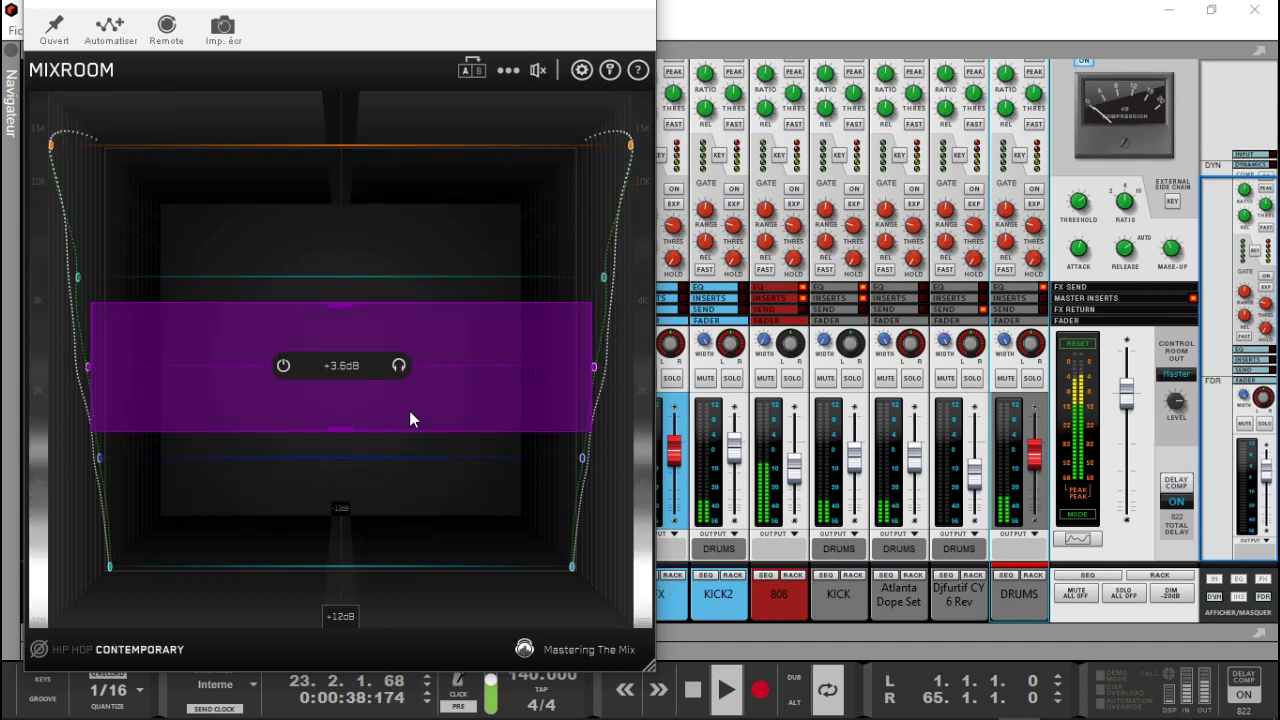
Step: Reduce the band gains to +3.9 dB for teal, +3.0 dB for purple, -0.4 dB for blue and -1.5 dB for the lowest cyan
drag(400, 537, 532, 289)
drag(528, 394, 531, 364)
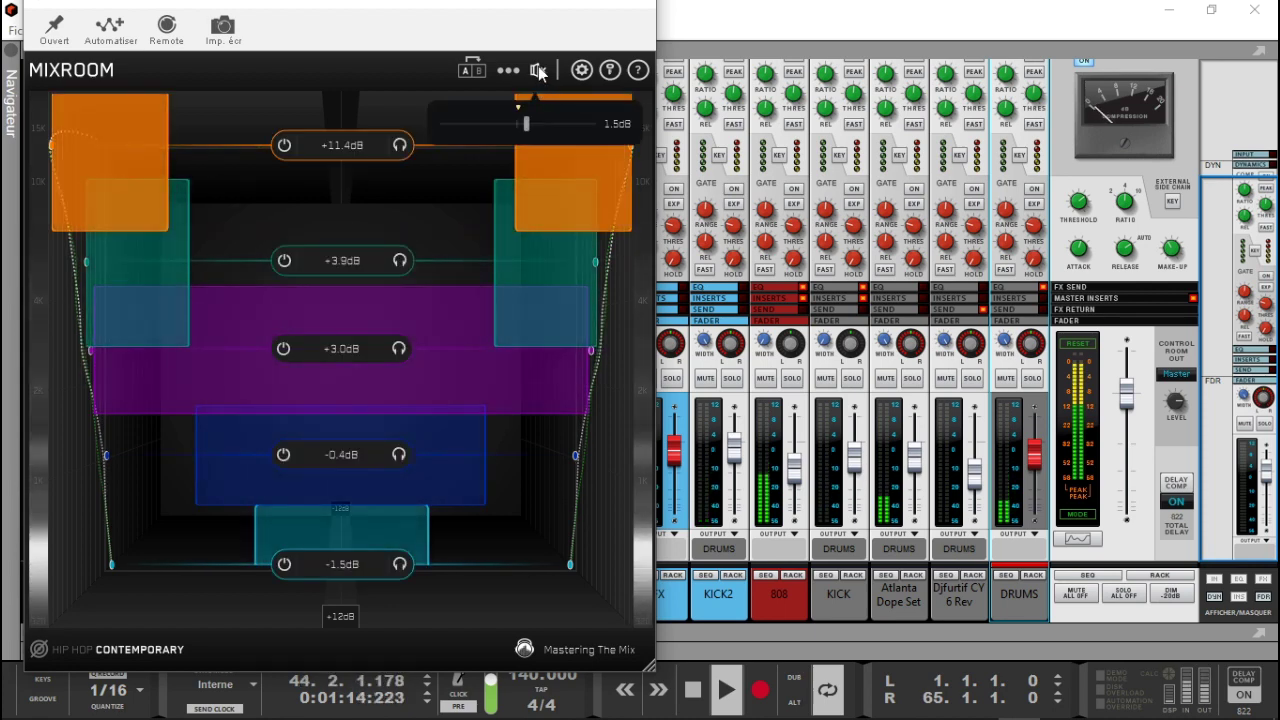
Step: Bypass and re-enable the EQ for comparison, nudge the bypass level slider slightly higher and close the plugin window
click(539, 70)
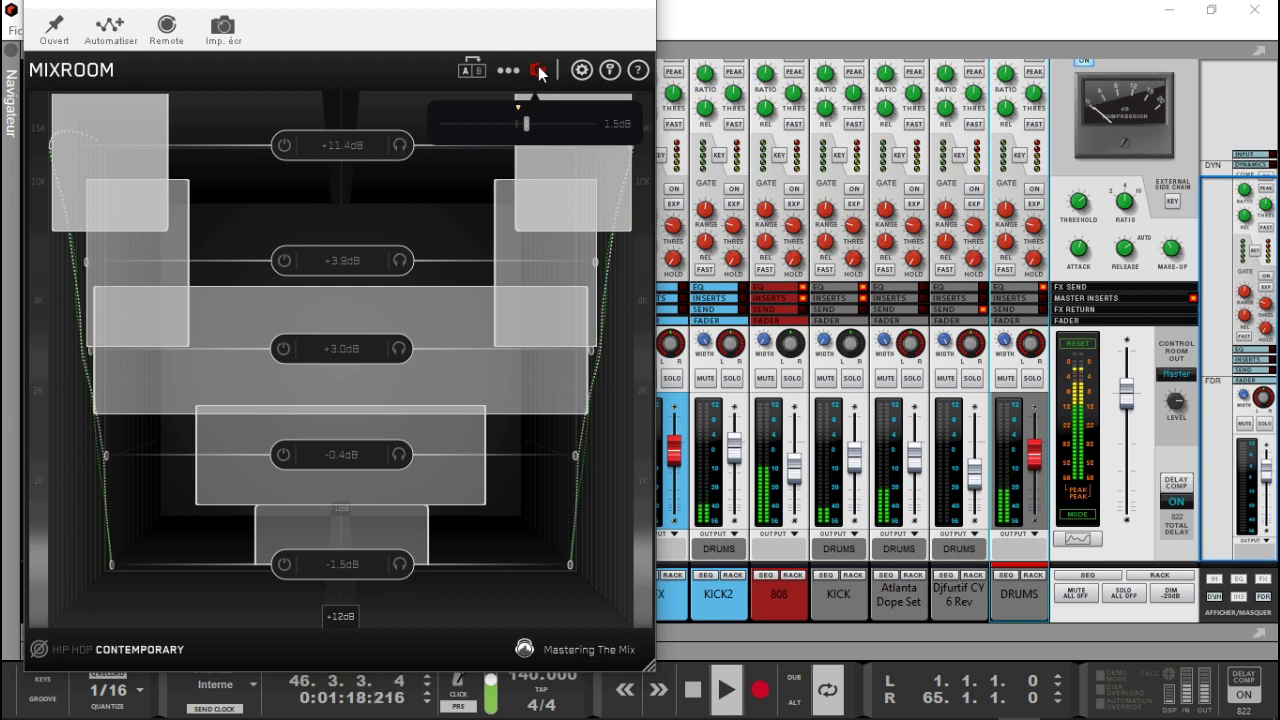
click(539, 70)
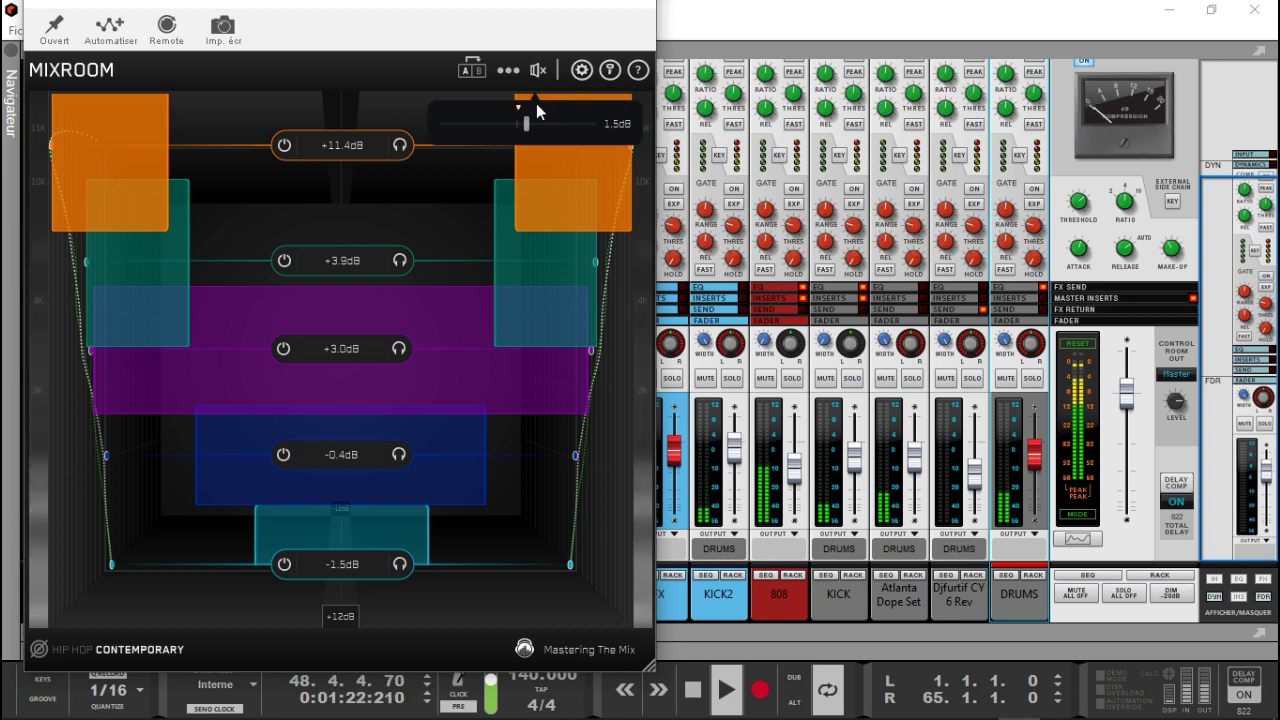
drag(526, 123, 533, 119)
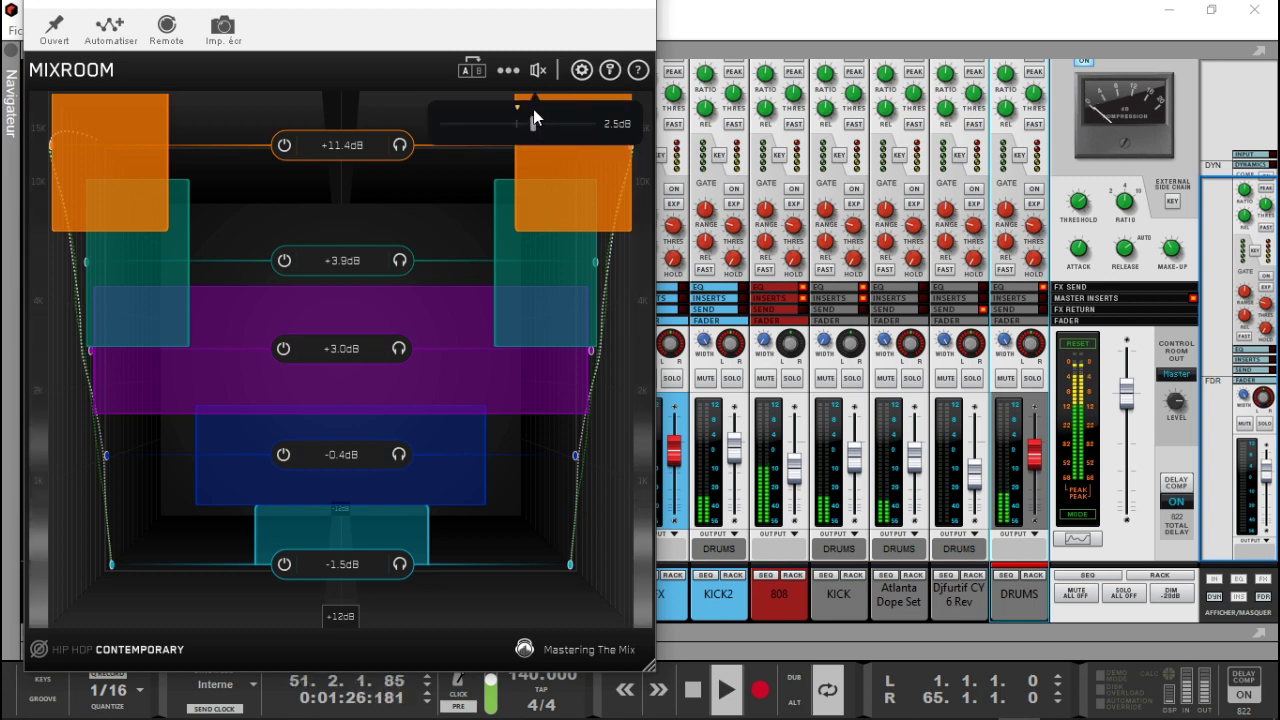
click(640, 8)
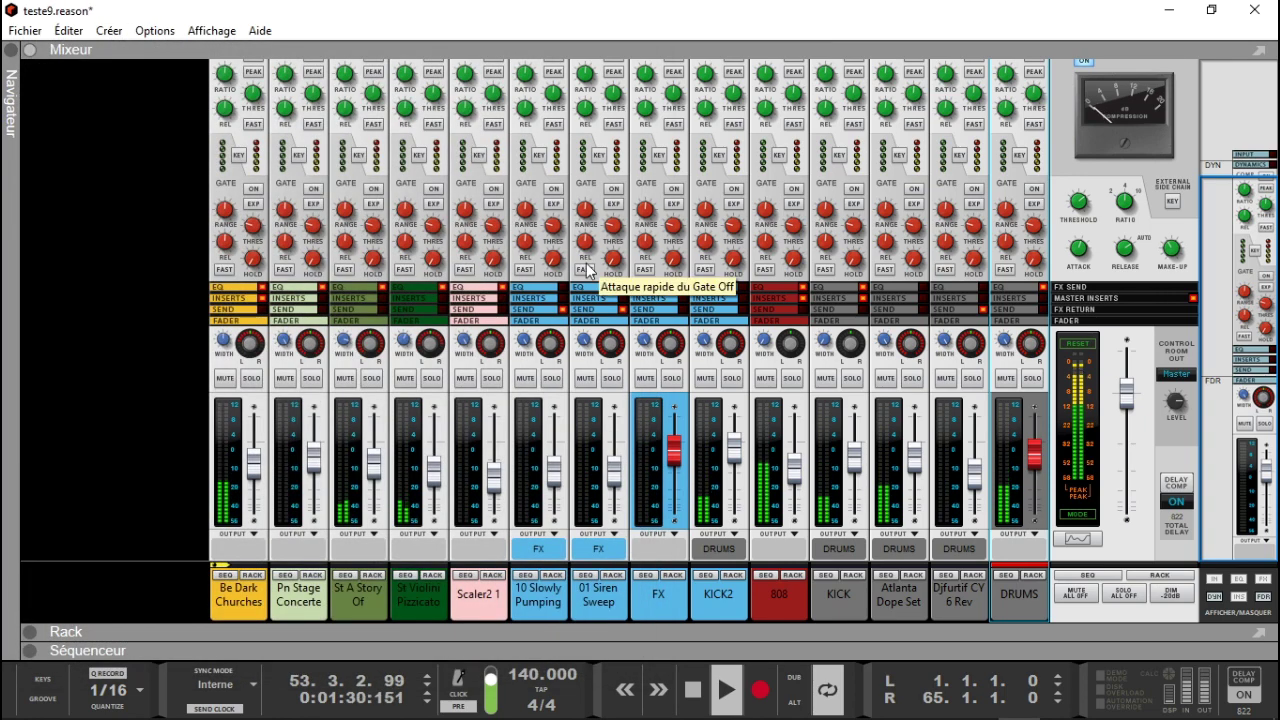
Step: Return to the rack, reopen the expanded MIXROOM device and move its window clear of the master insert devices
key(F6)
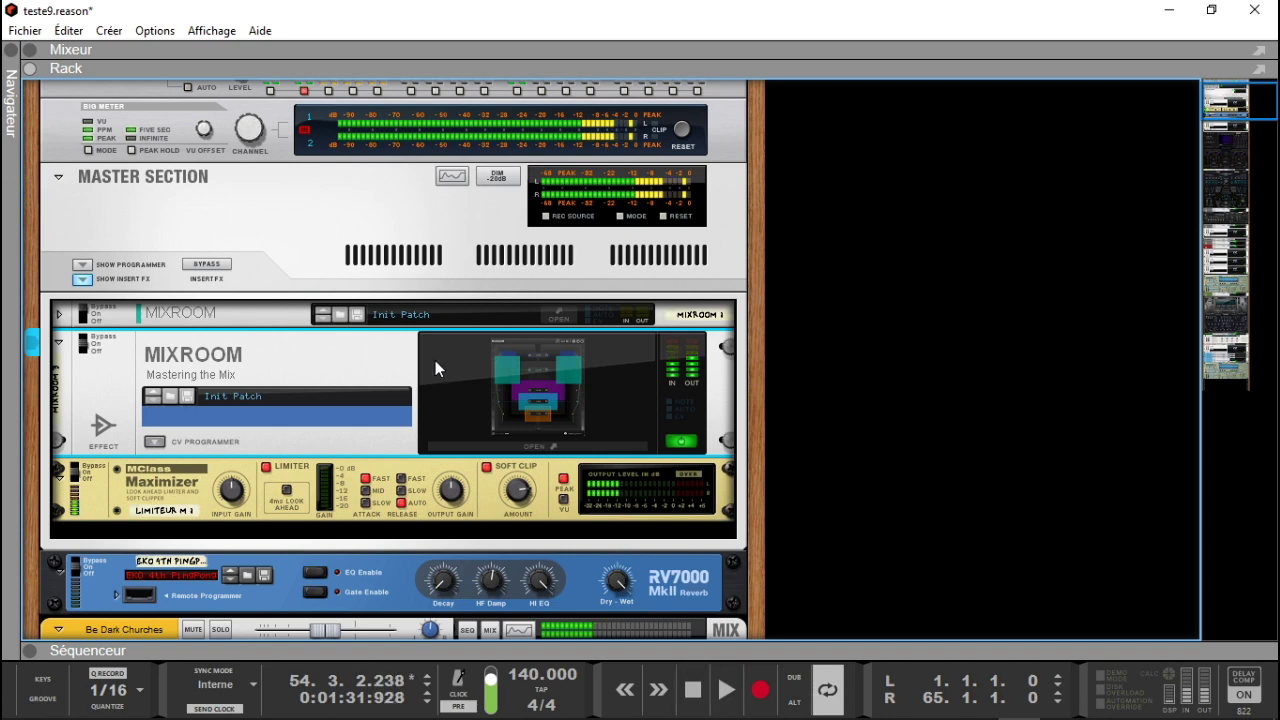
click(435, 360)
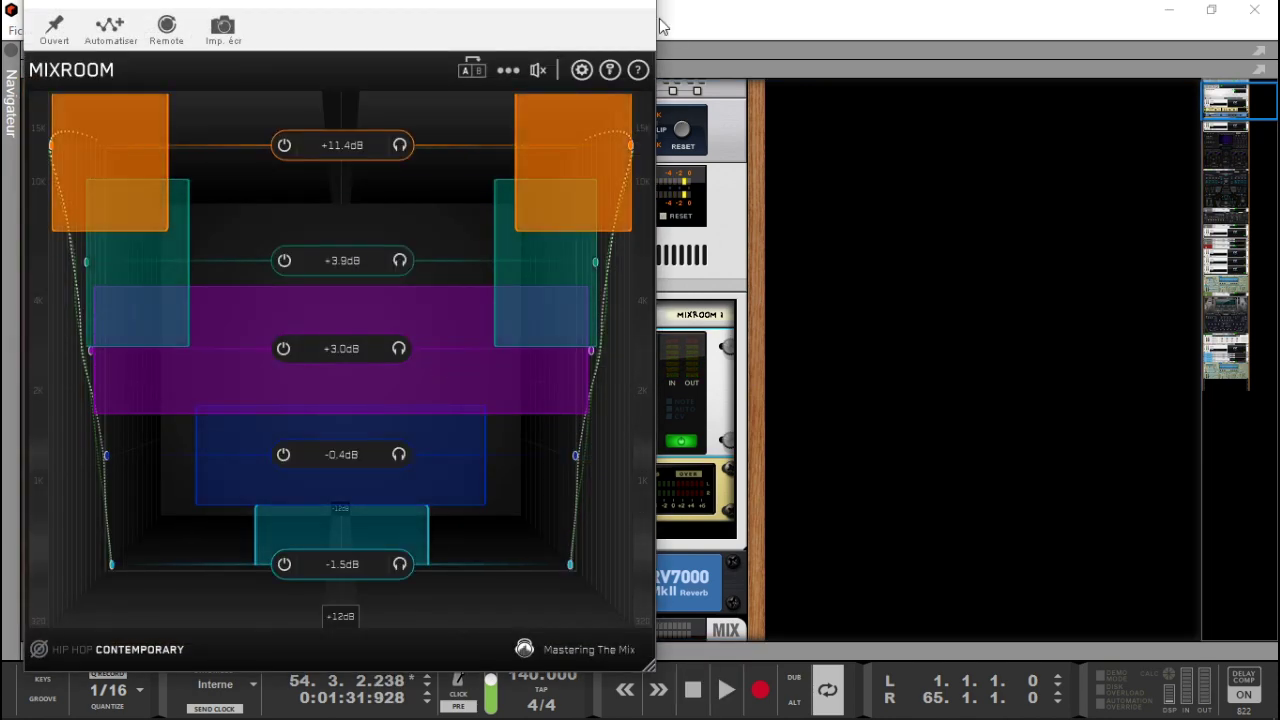
drag(455, 10, 1020, 8)
Step: Switch MIXROOM from setting A to the empty setting B
click(1082, 72)
click(1088, 76)
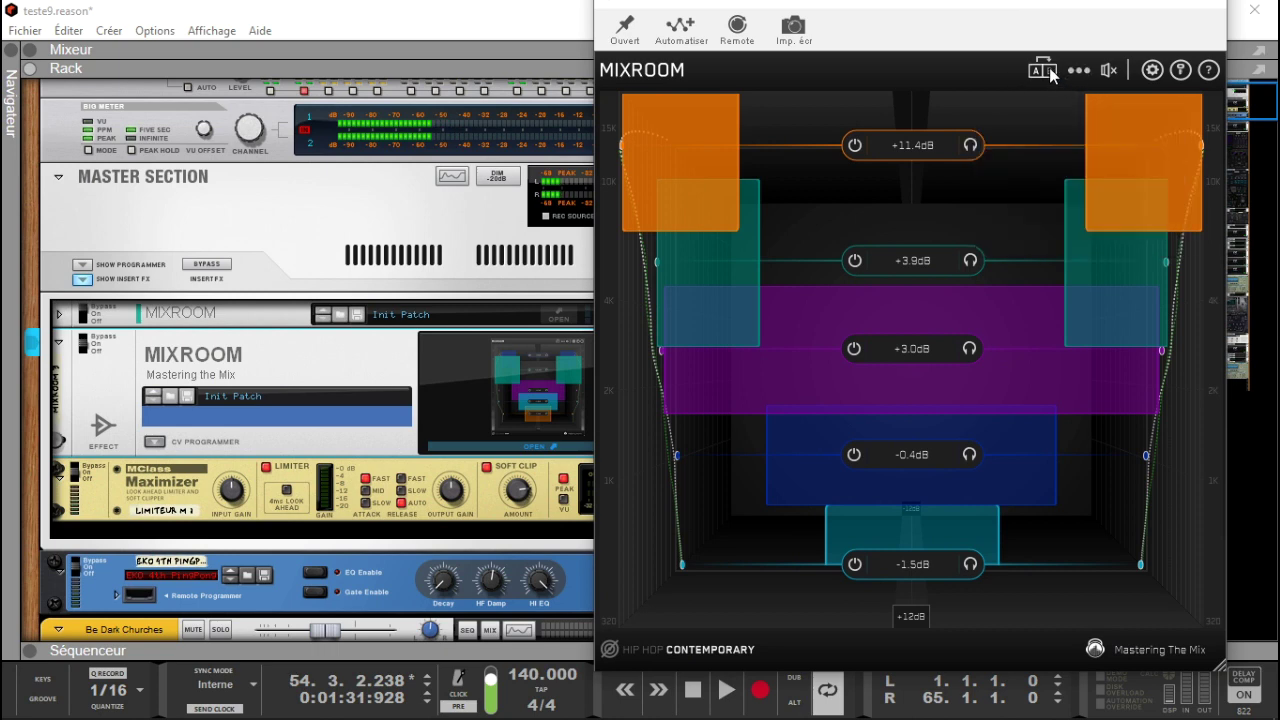
click(1040, 72)
click(1079, 71)
click(1048, 72)
click(1048, 72)
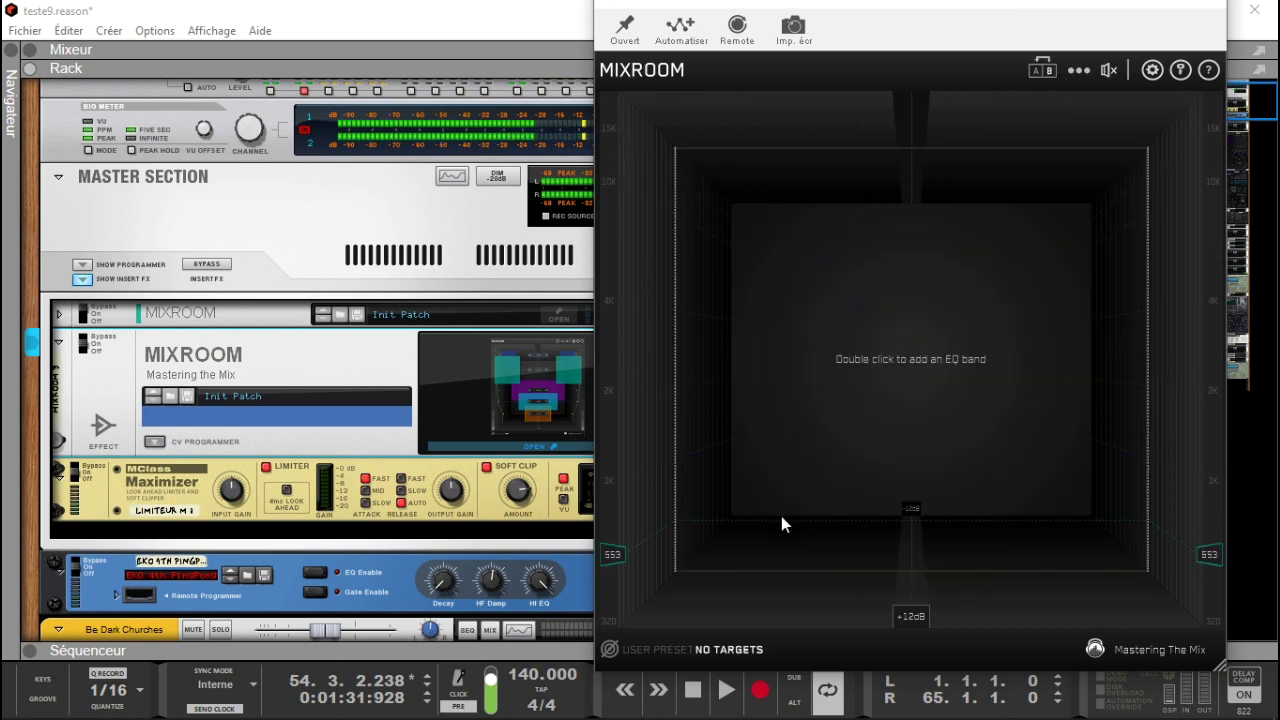
Step: Load the Trap target from the Electronic mix/master presets
click(669, 650)
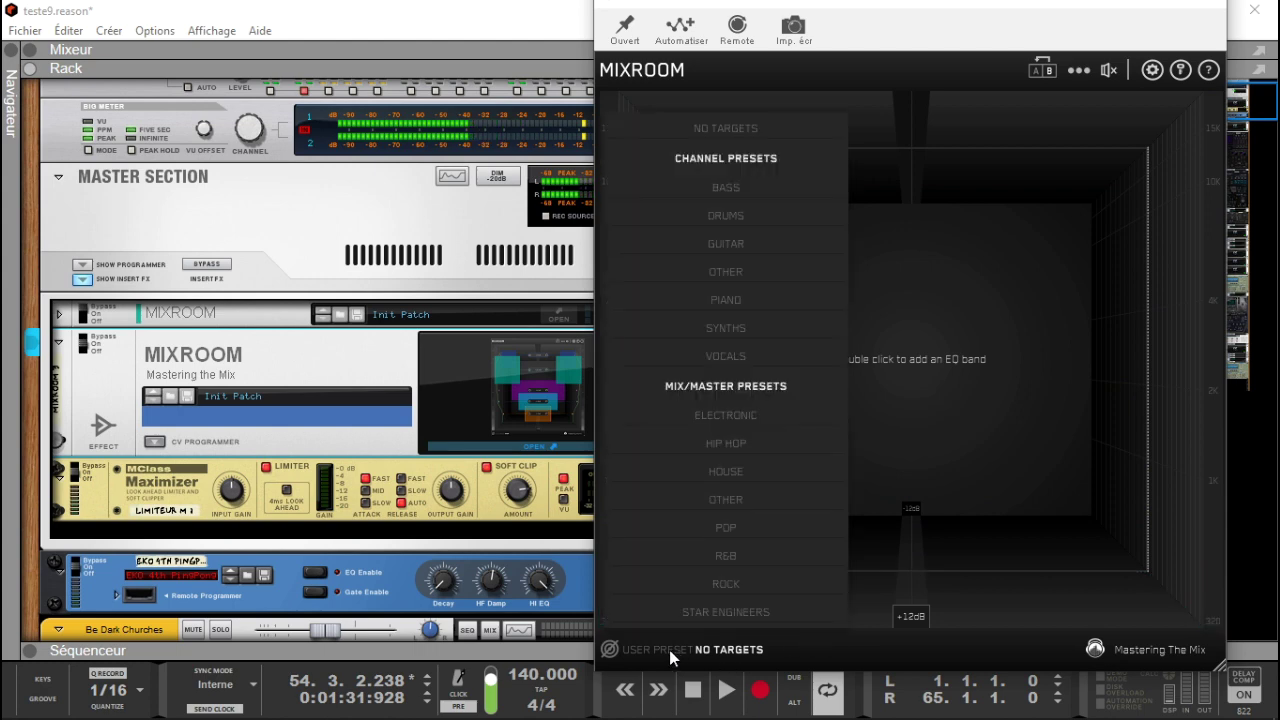
mouse_move(761, 420)
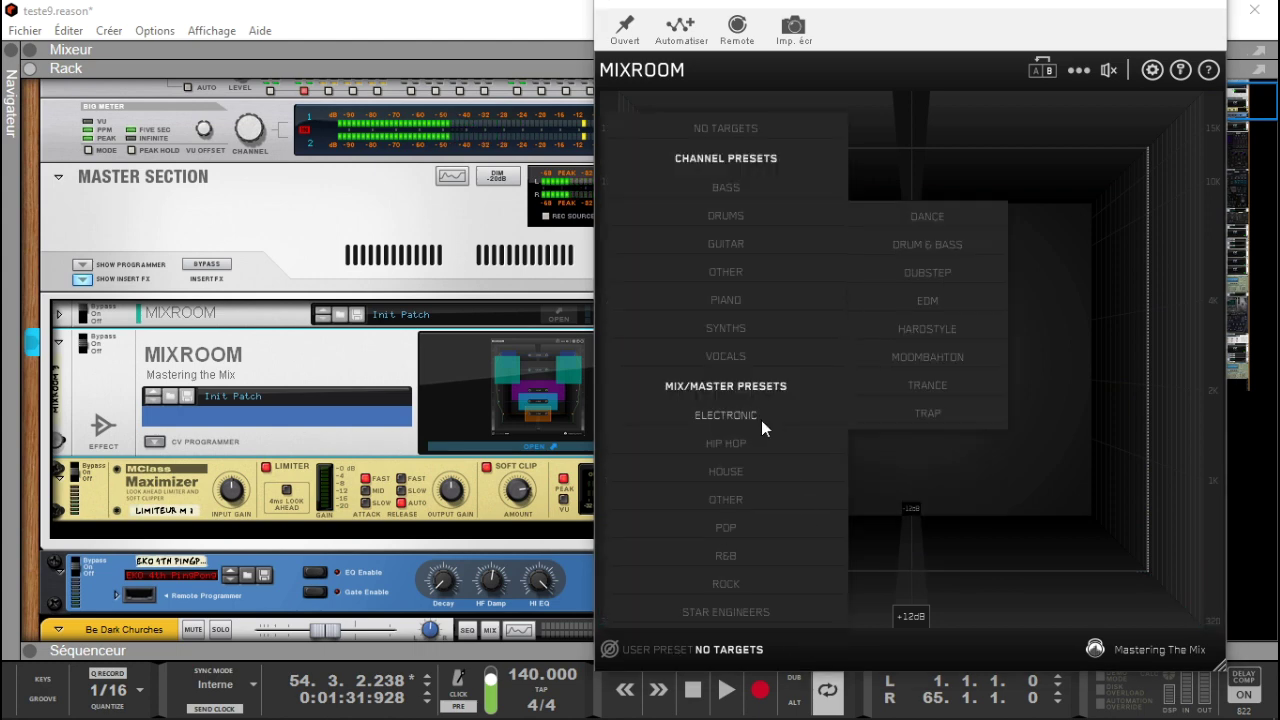
click(933, 413)
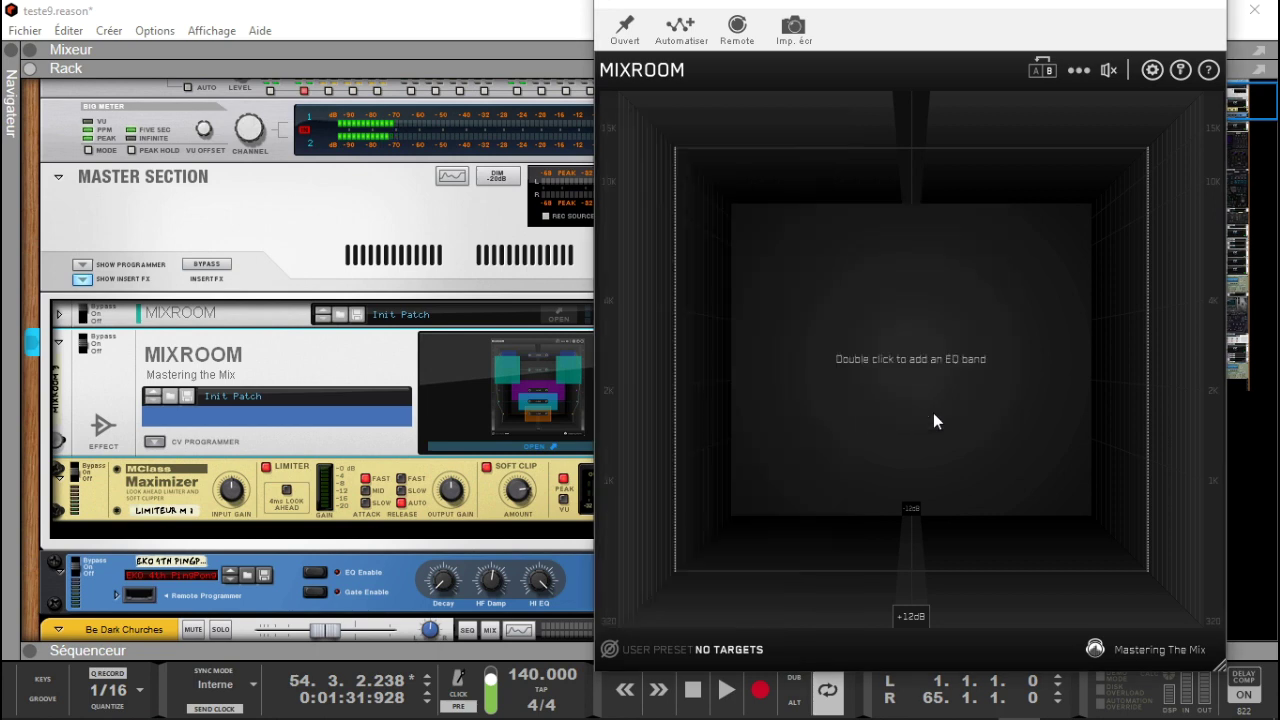
Step: Show the sequencer below the rack and place the playhead at bar 9
click(43, 656)
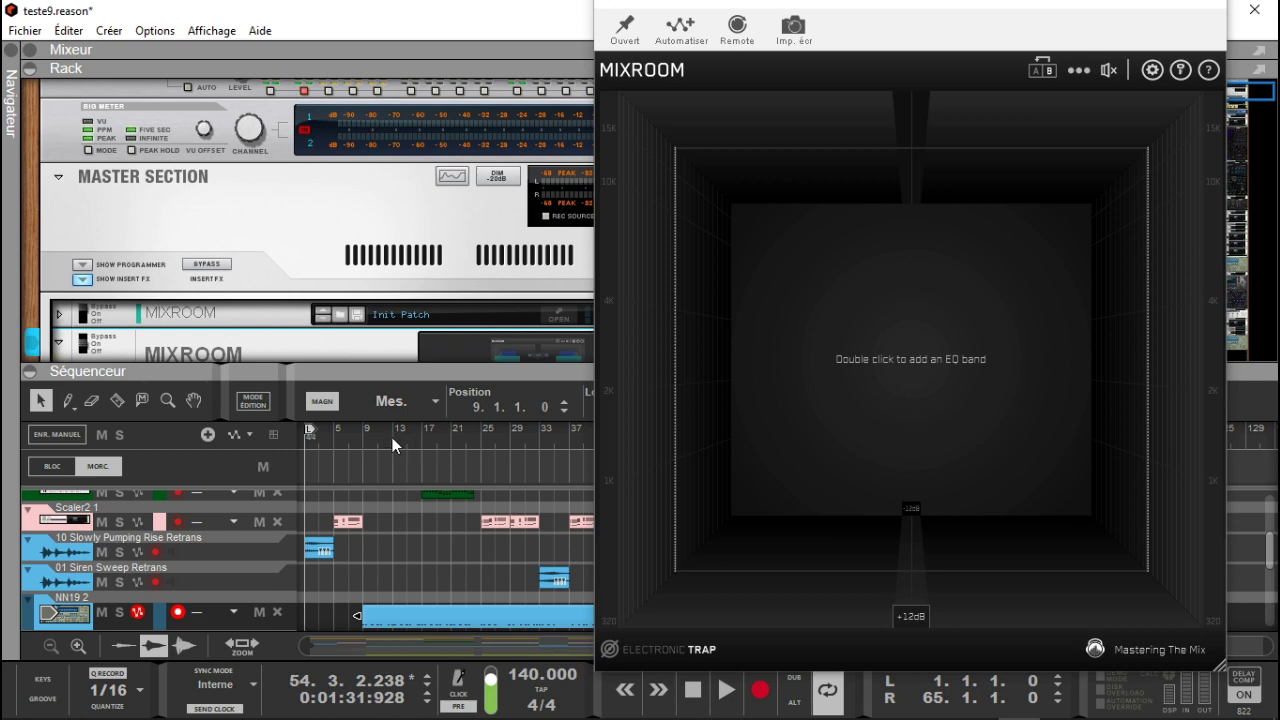
click(364, 439)
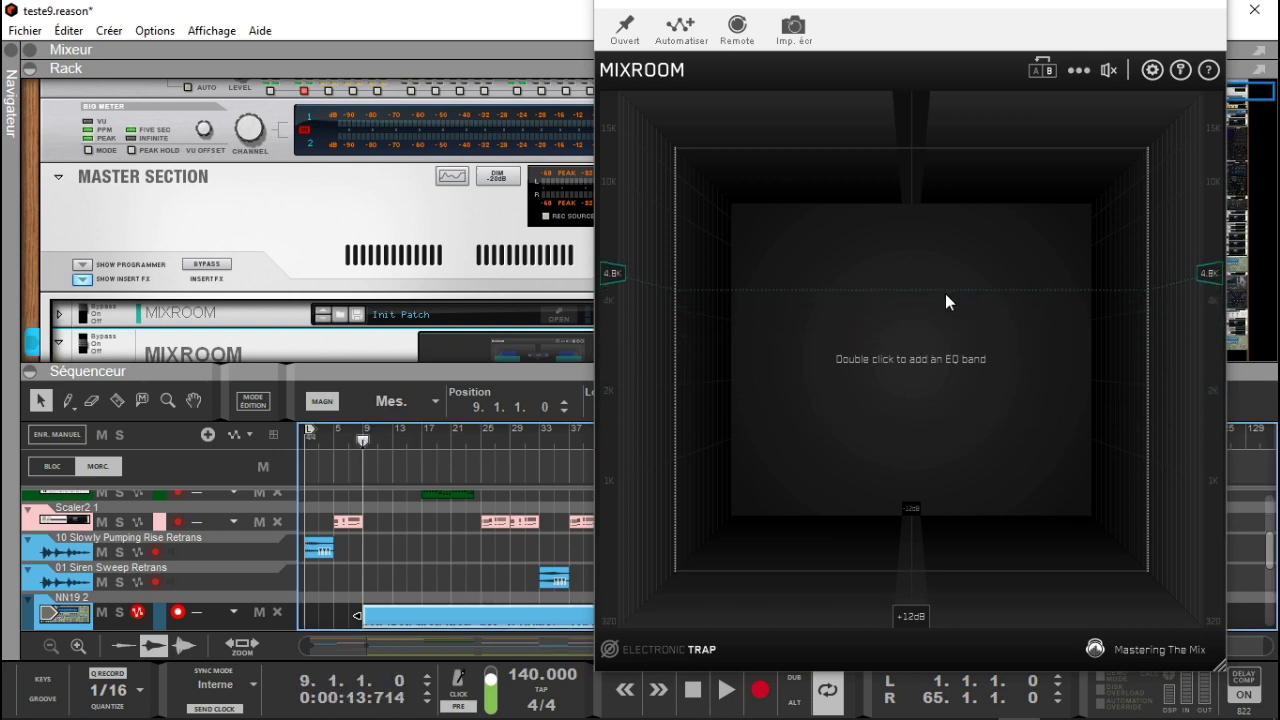
Step: Play the song from bar 9 so MIXROOM can analyse it, stop playback and add the smart bands
key(space)
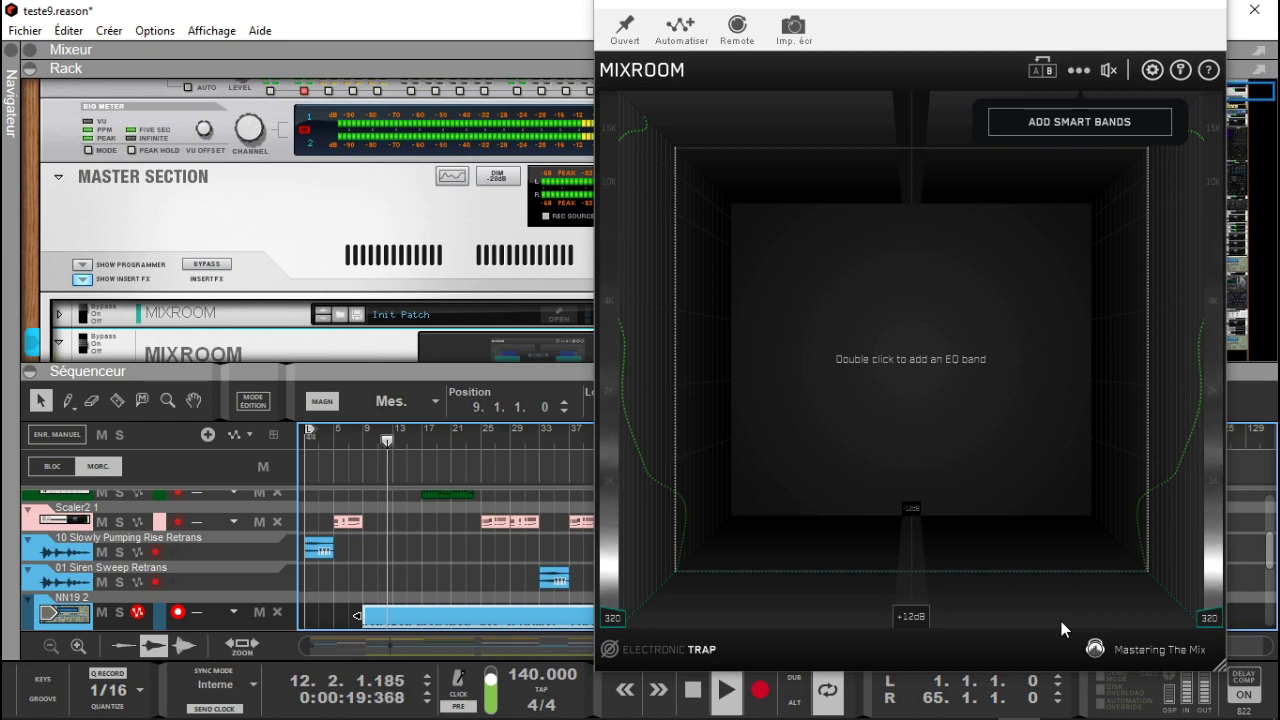
key(space)
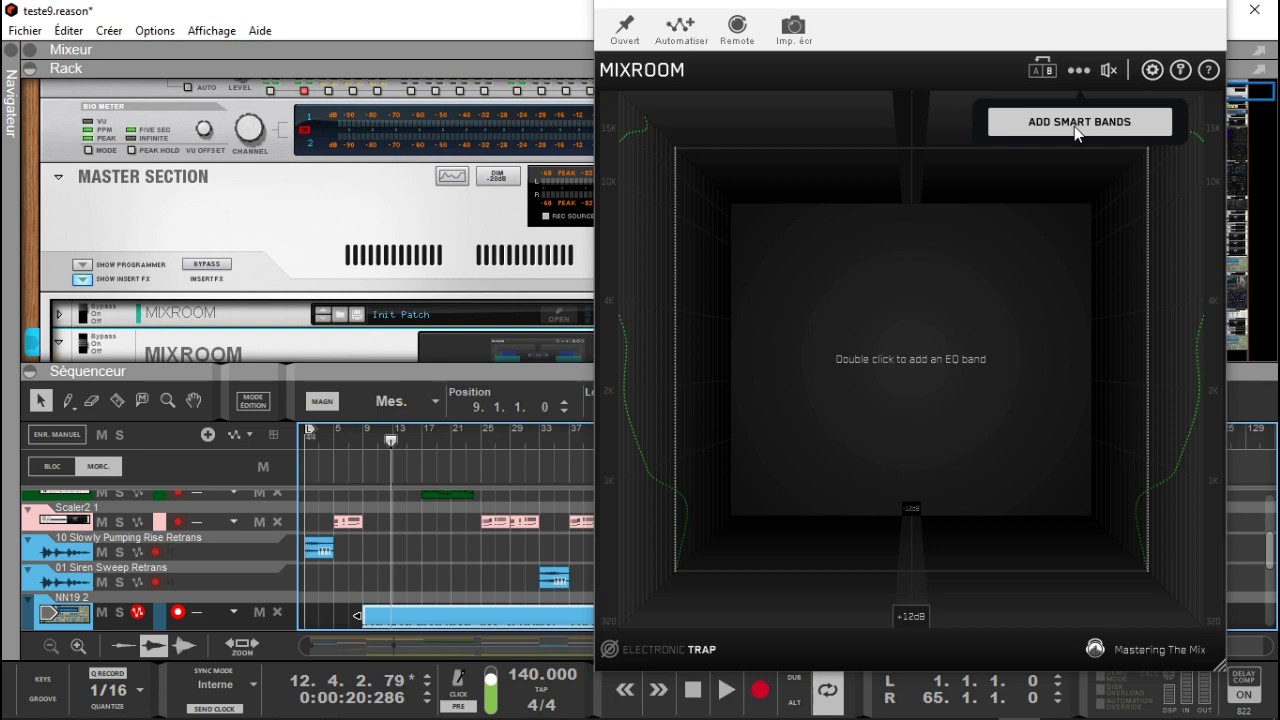
click(1074, 126)
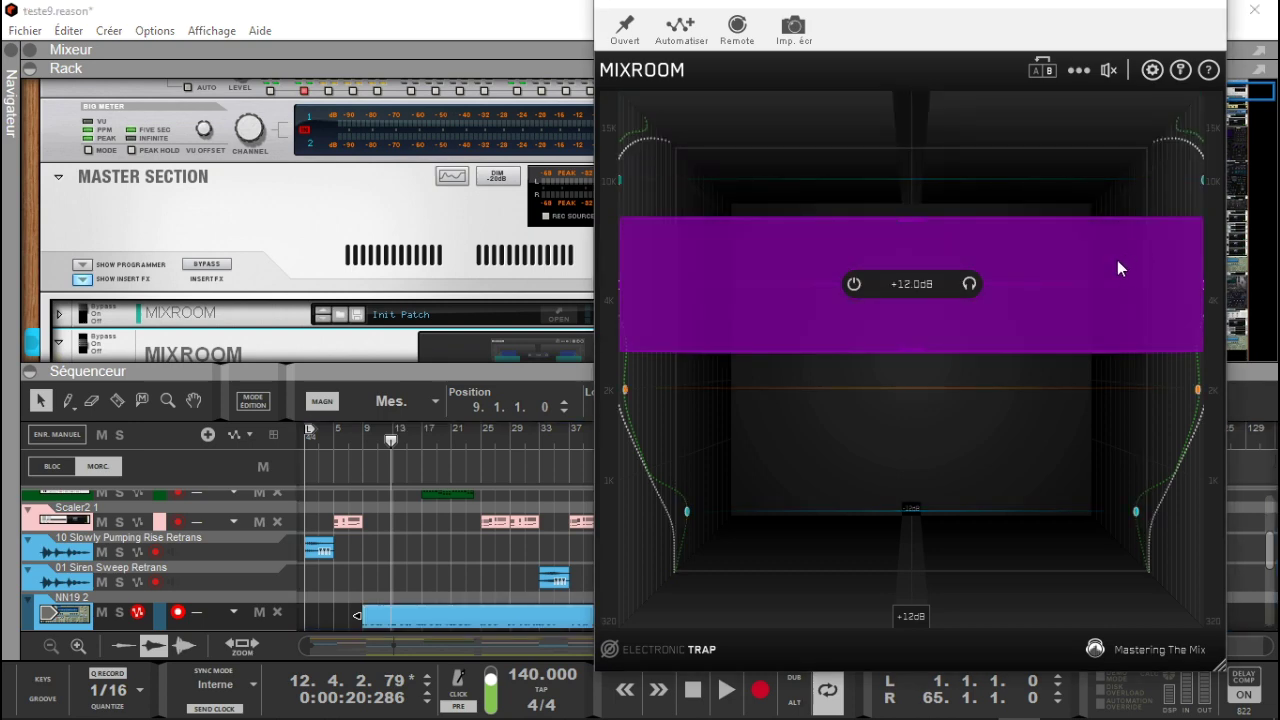
Step: Cut the low cyan band to -8.6 dB near 1 kHz and shift the orange 2 kHz band slightly upward
drag(1118, 261, 1114, 162)
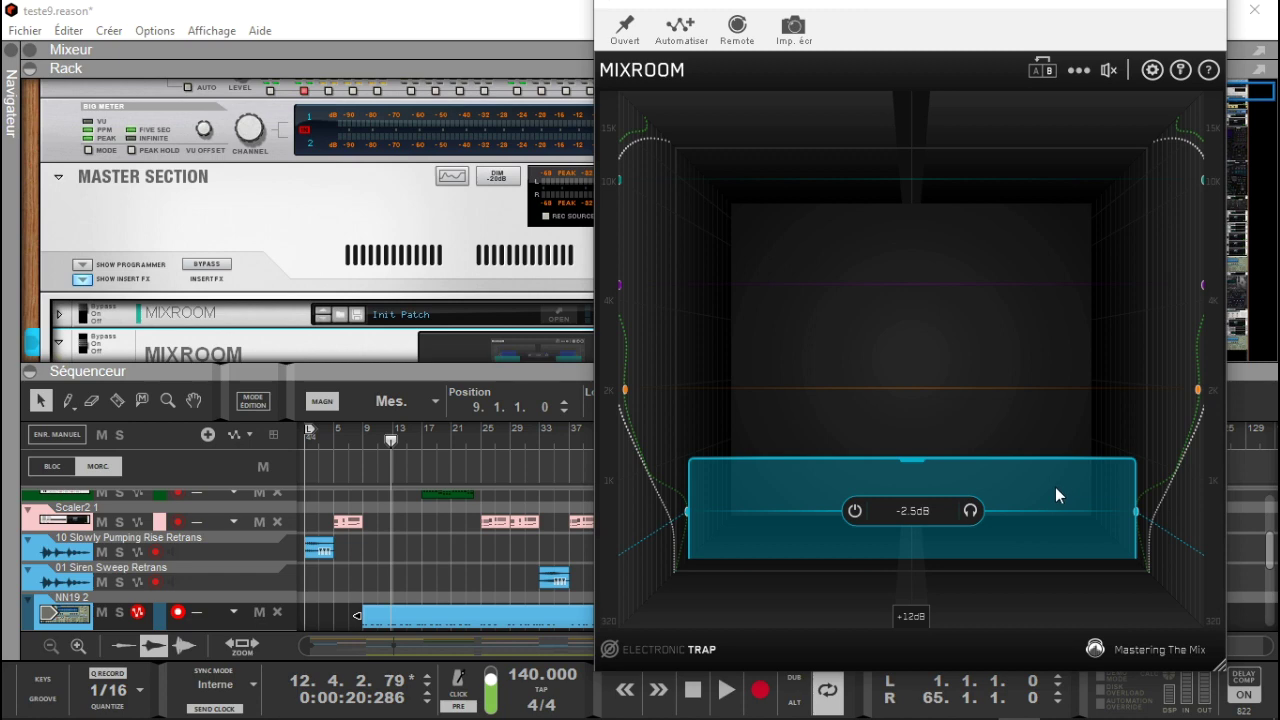
drag(1053, 488, 1038, 440)
click(1040, 390)
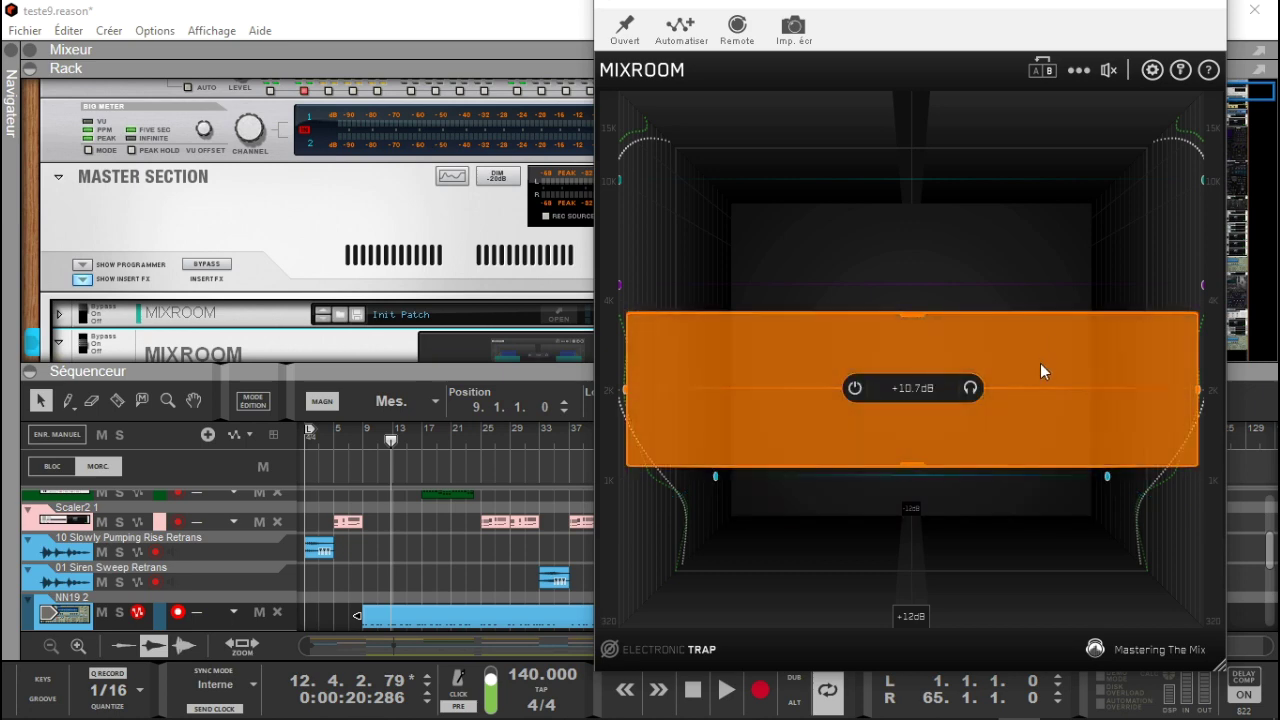
drag(1039, 386, 1031, 413)
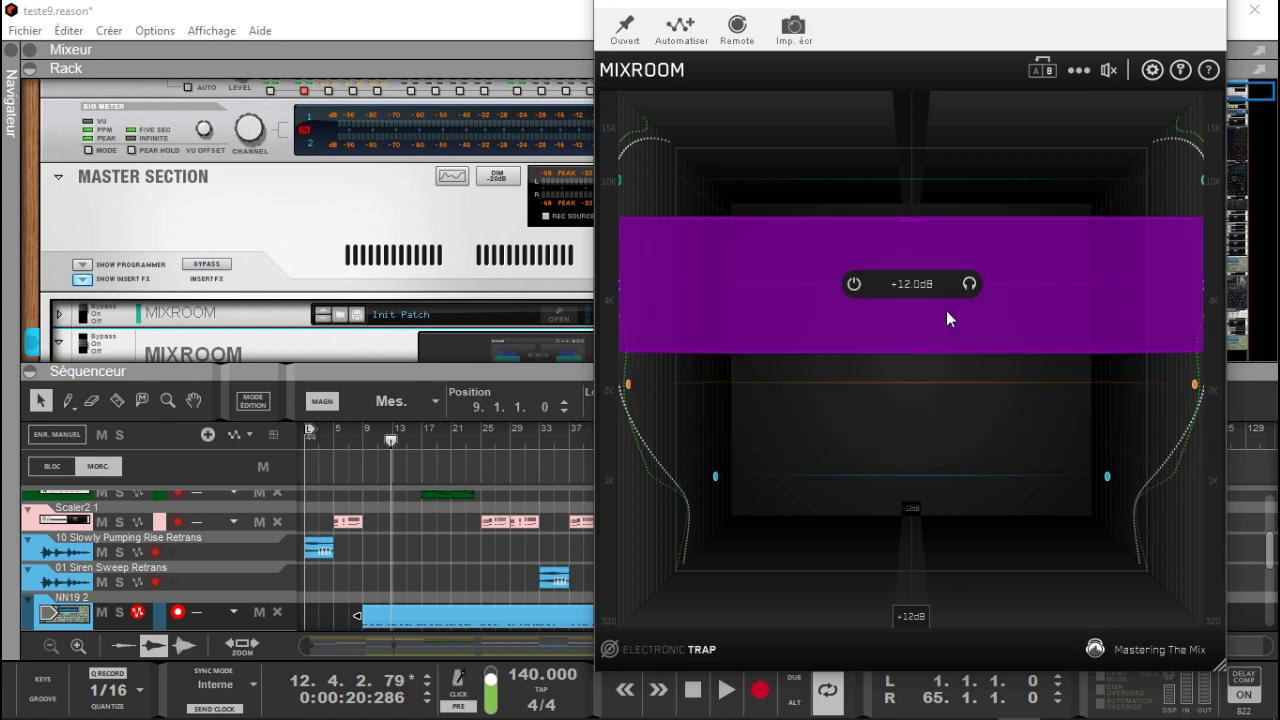
Step: Move the orange band down between 1 and 2 kHz and reduce its boost to +8.3 dB
mouse_move(903, 311)
drag(913, 400, 911, 446)
drag(1009, 397, 1043, 415)
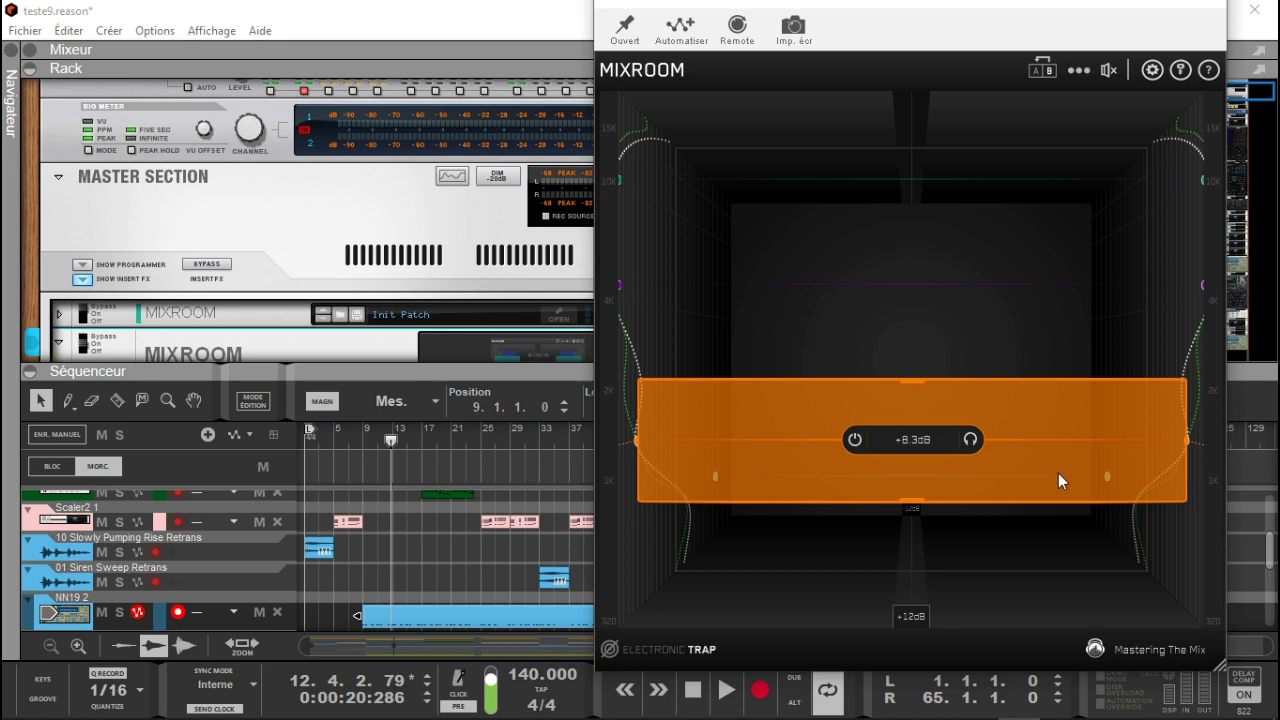
drag(1063, 516, 1063, 518)
scroll(1064, 522, up, 5)
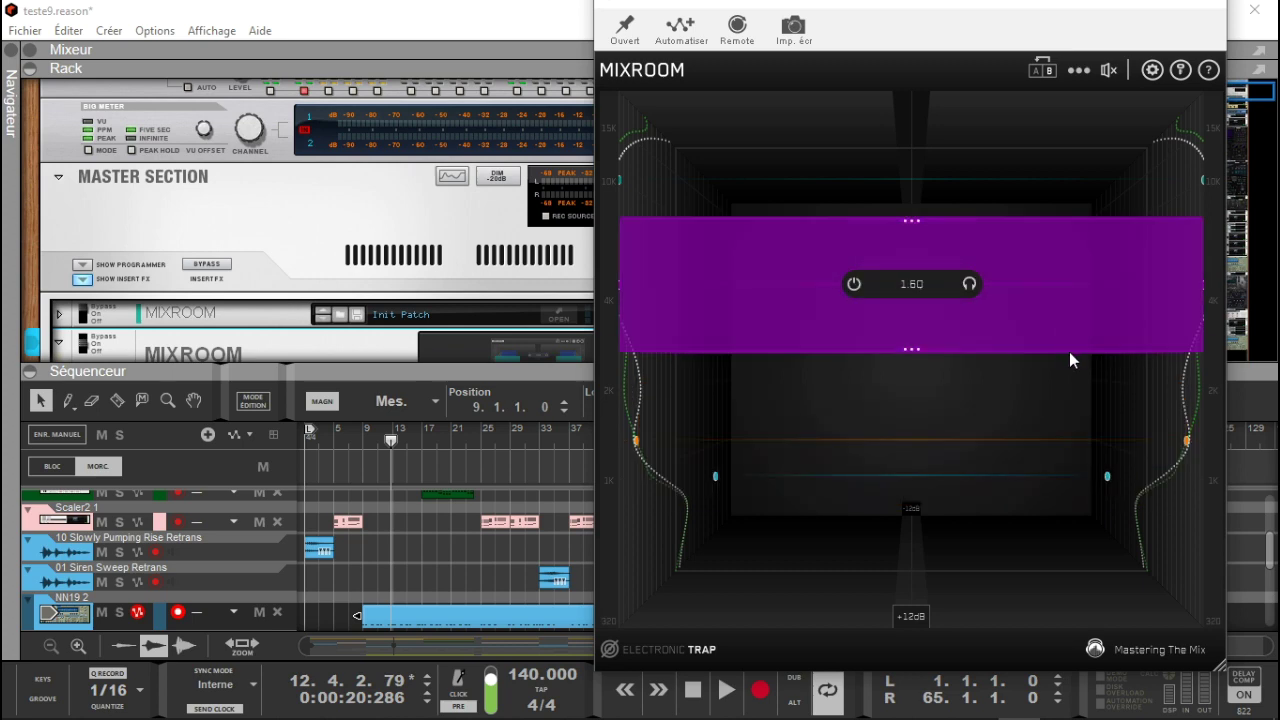
Step: Lower the purple band to between 2 and 4 kHz, reduce its boost and widen it to a Q of 0.70
drag(1038, 287, 1044, 356)
scroll(1044, 356, down, 4)
scroll(1040, 368, up, 2)
mouse_move(1026, 316)
mouse_down()
mouse_move(1016, 380)
mouse_move(1024, 289)
mouse_move(1020, 304)
mouse_up()
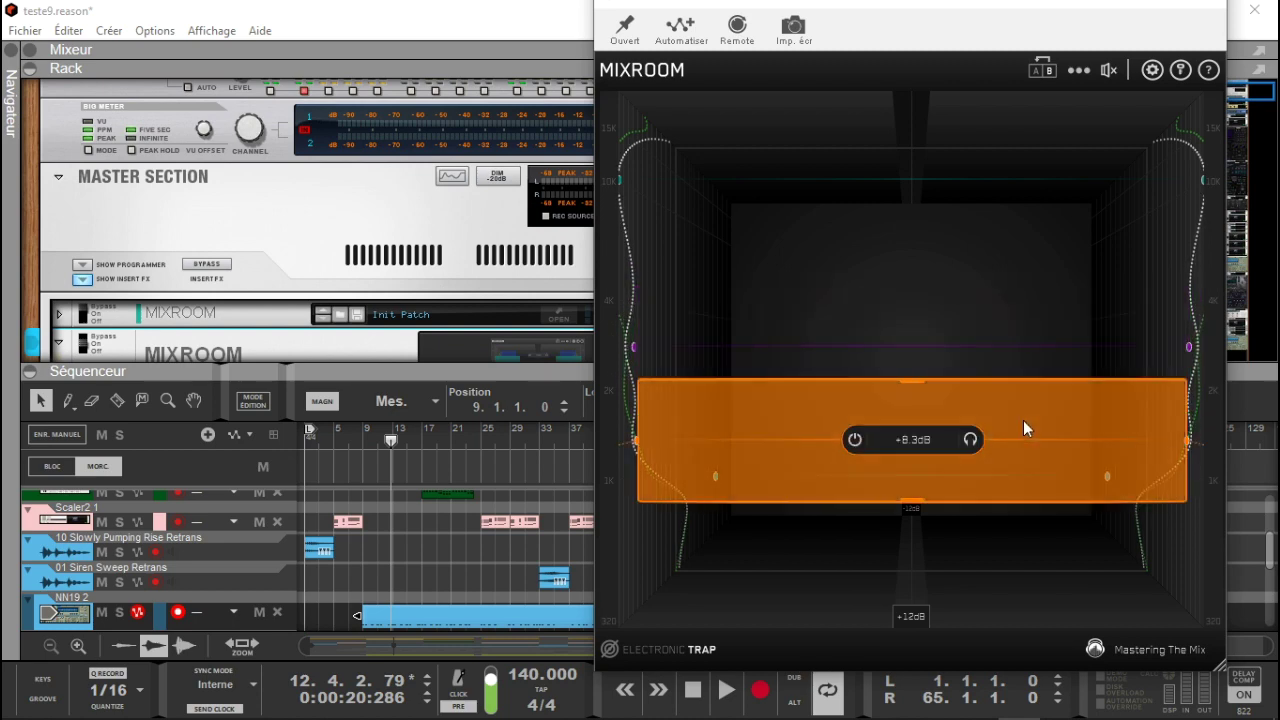
drag(918, 284, 922, 251)
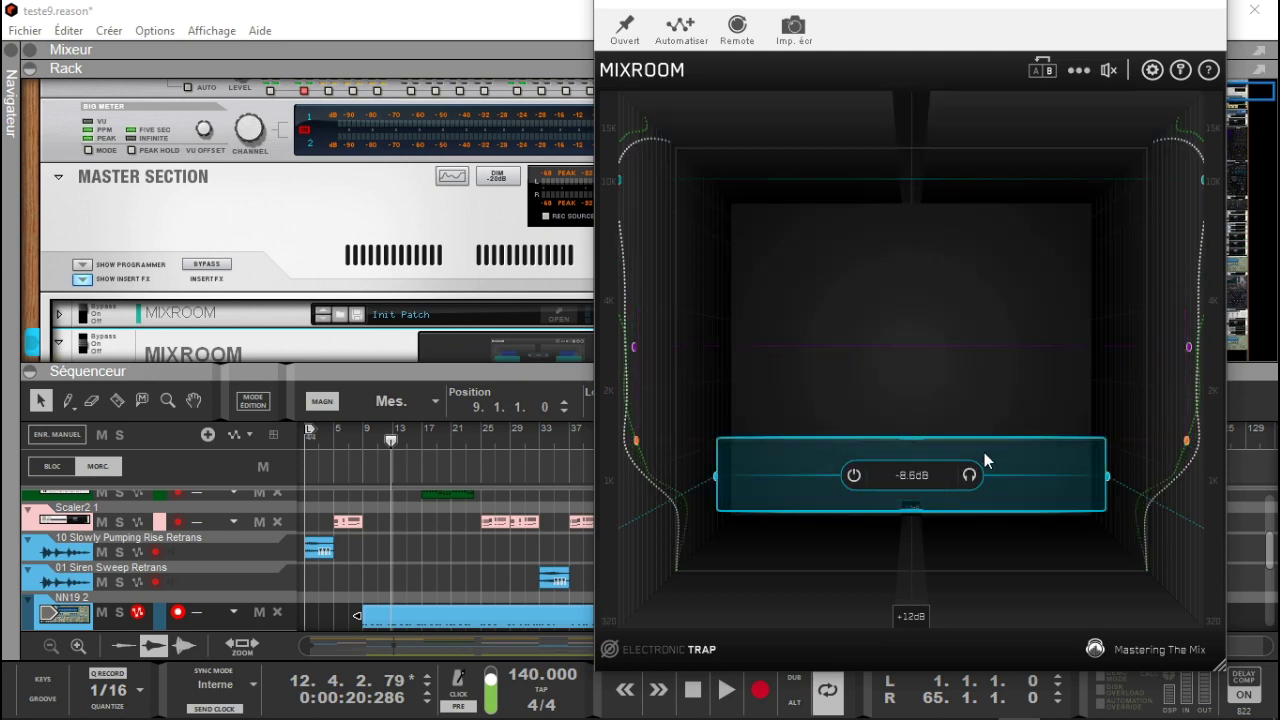
Step: Cut the low cyan band to -12.0 dB and reduce the orange band's boost to +5.5 dB
drag(998, 455, 995, 481)
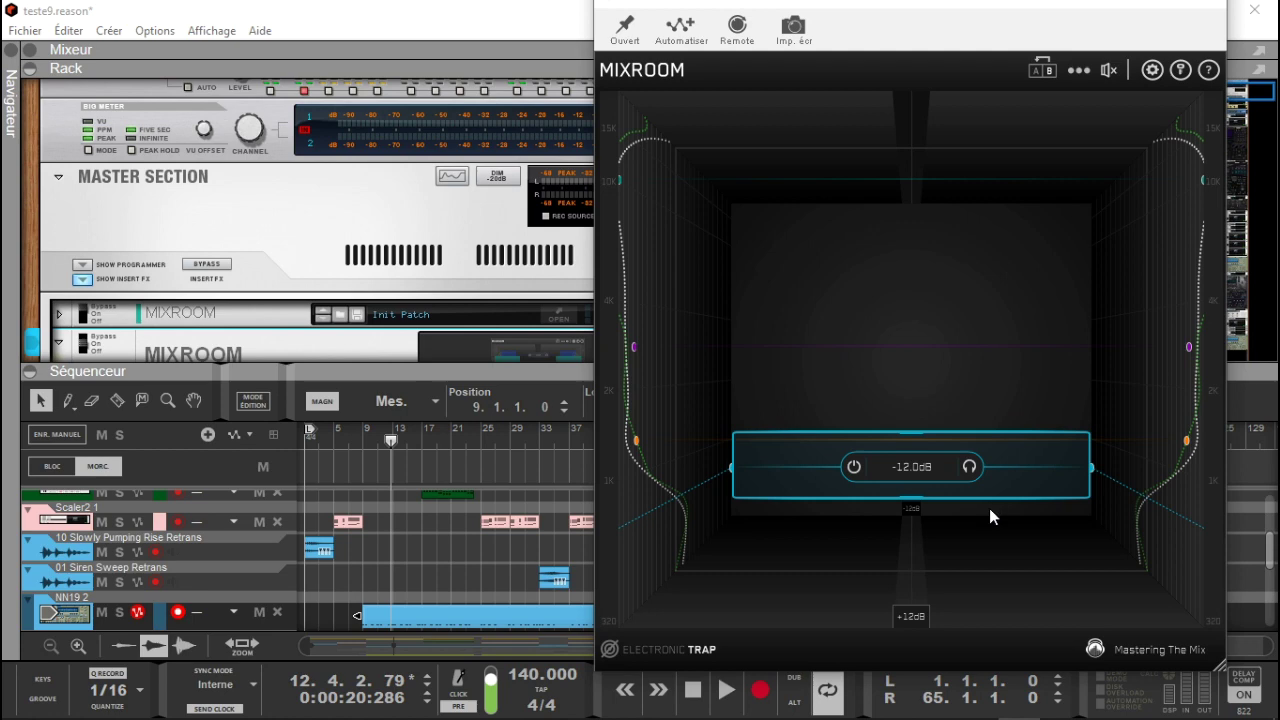
click(990, 511)
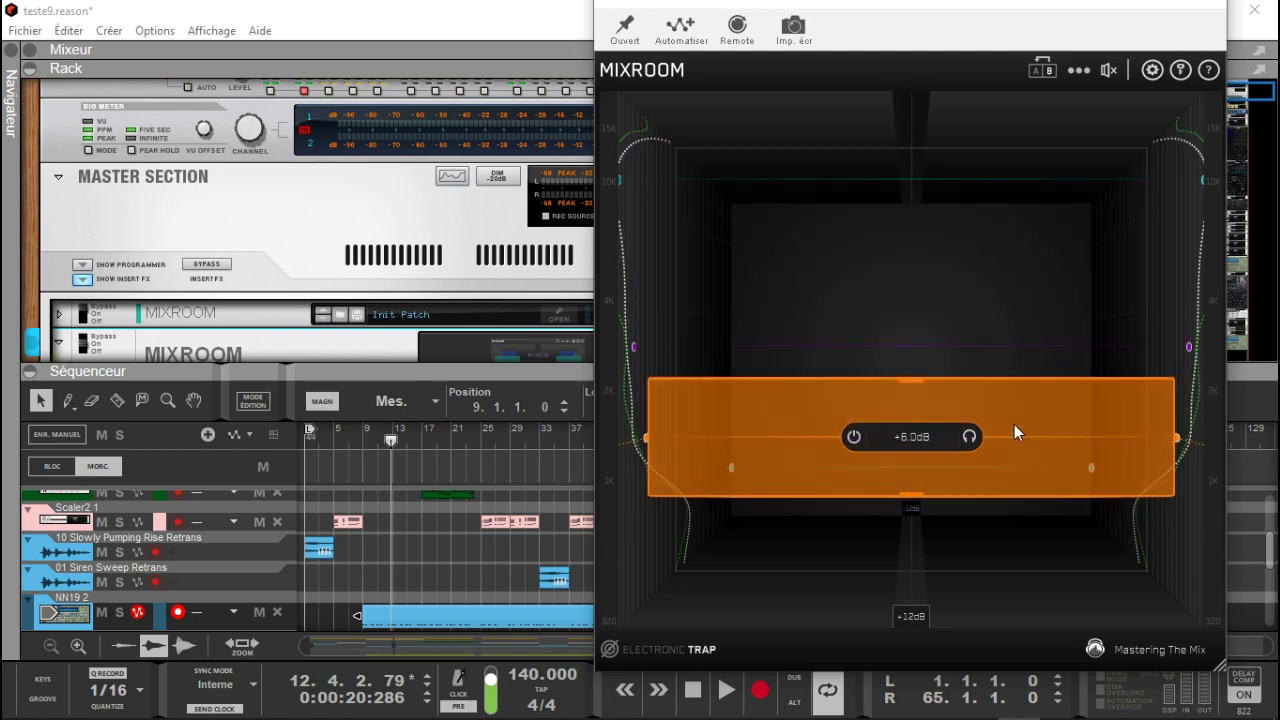
drag(1020, 499, 1020, 489)
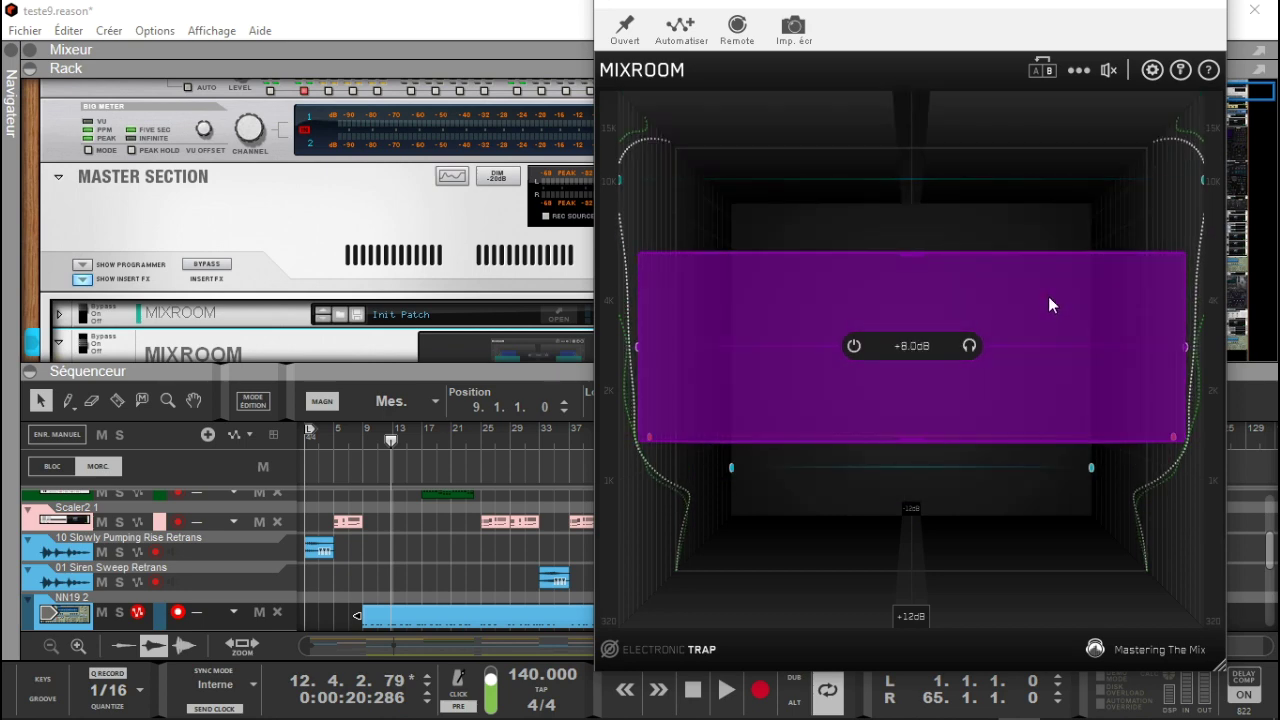
Step: Lower the purple band to just above 2 kHz at +8.0 dB and raise the orange band to just below it at +5.5 dB
drag(1054, 347, 1043, 377)
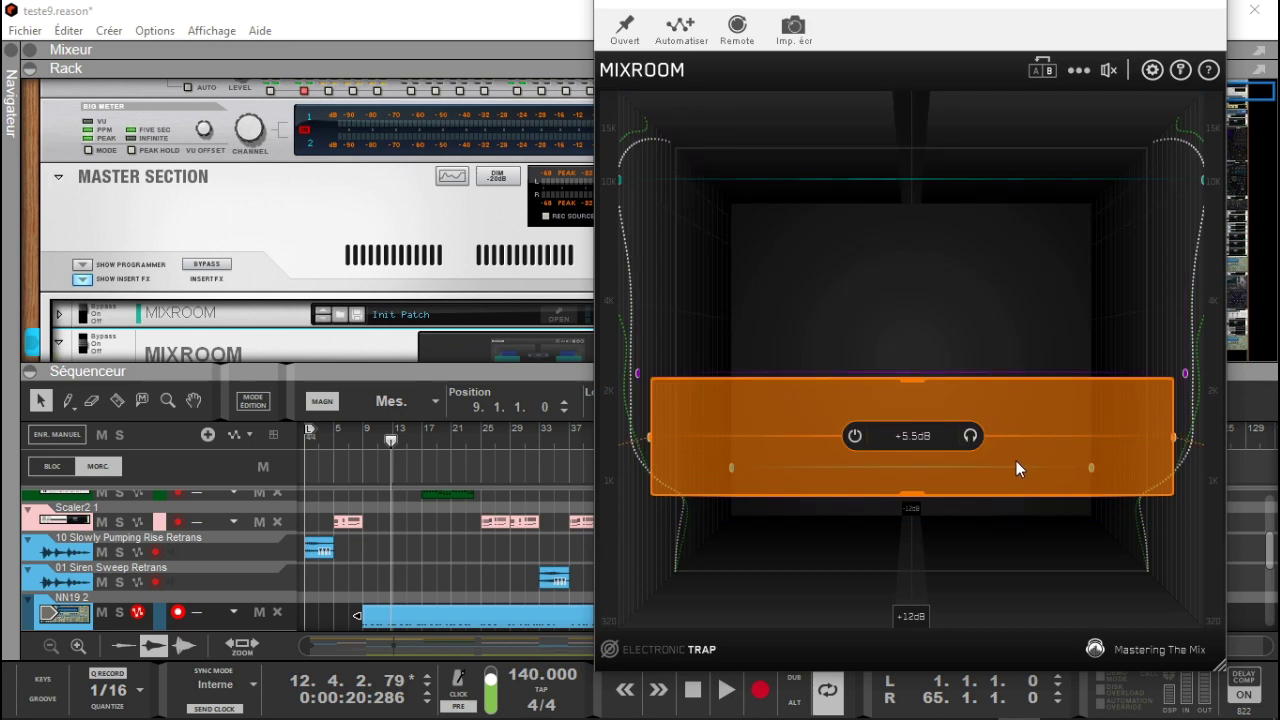
drag(1038, 434, 1035, 410)
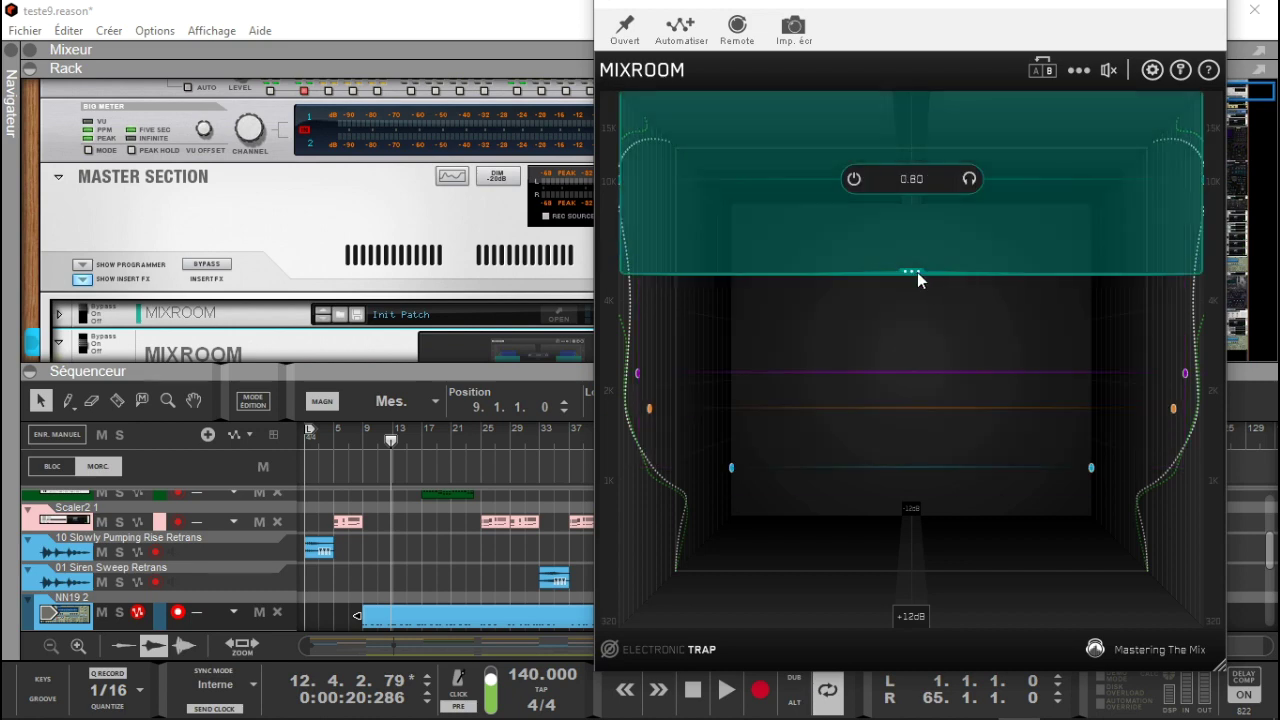
mouse_move(917, 283)
mouse_down()
mouse_move(914, 295)
mouse_move(914, 279)
mouse_up()
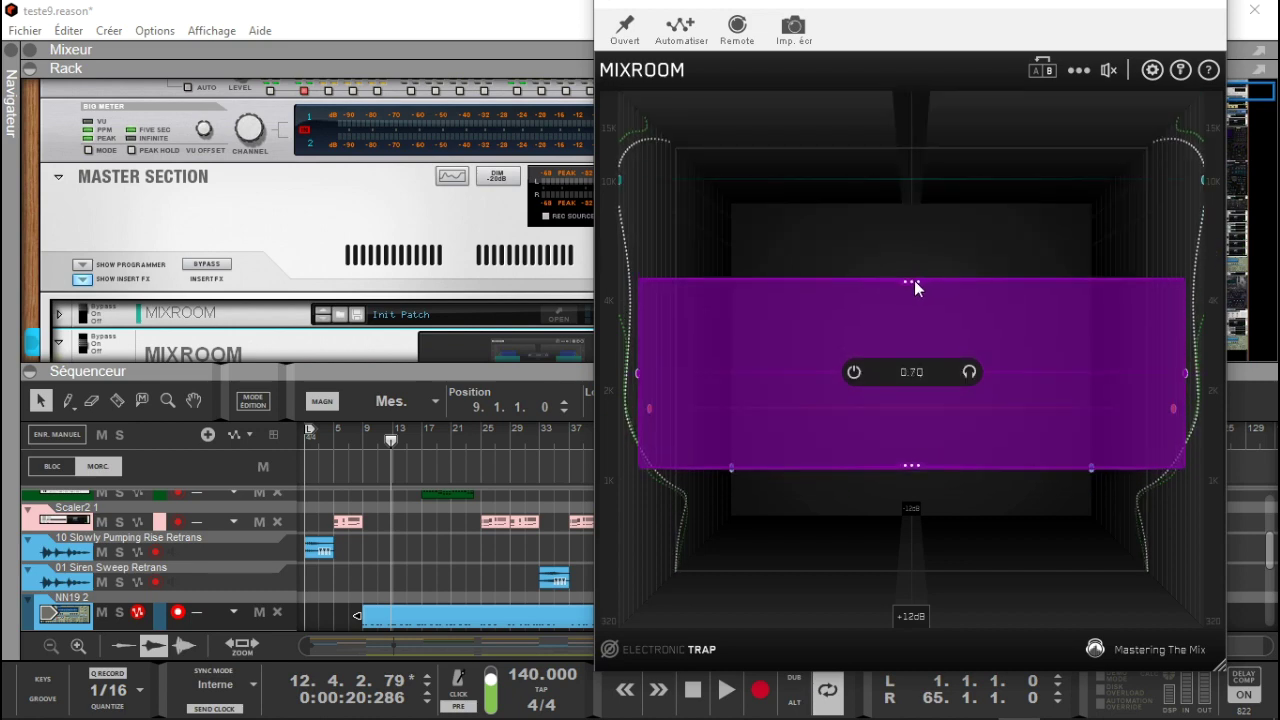
Step: Bring the teal high band down to 5590 Hz, narrow it and boost it to +12.0 dB
mouse_move(1029, 178)
mouse_down()
mouse_move(1016, 210)
mouse_move(1040, 181)
mouse_up()
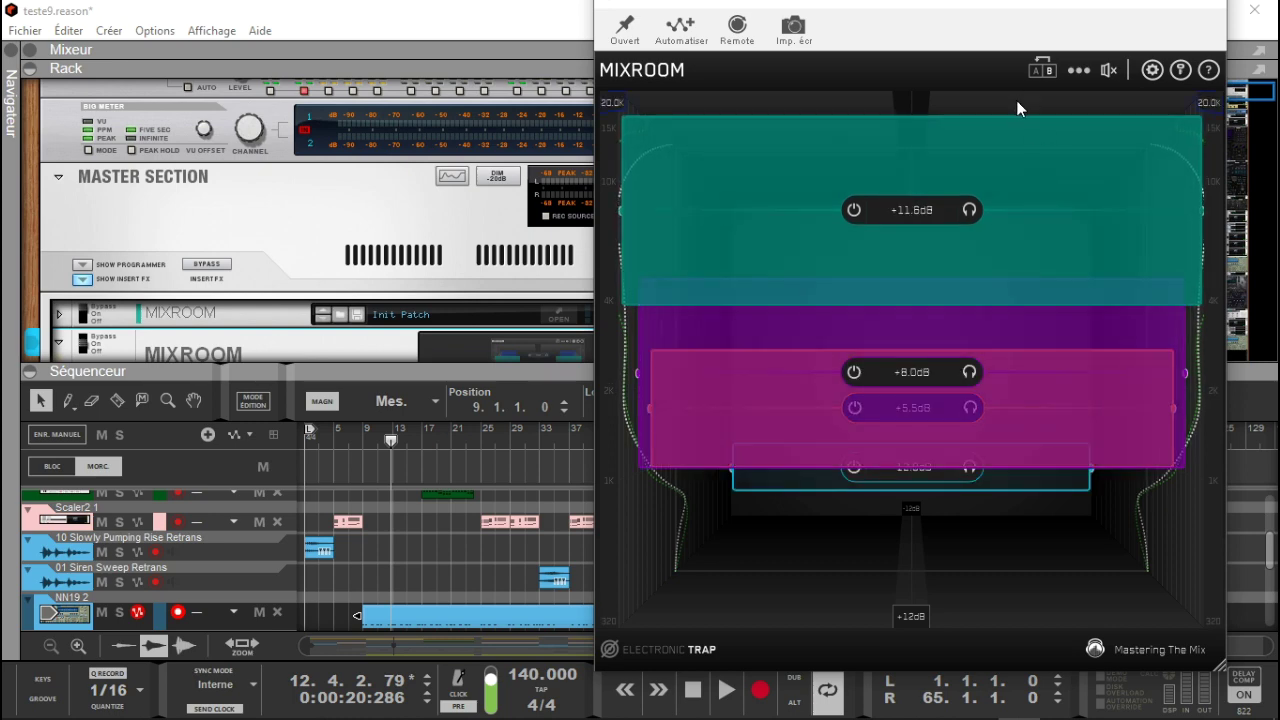
mouse_move(917, 107)
drag(917, 107, 905, 146)
mouse_move(1027, 203)
mouse_down()
mouse_move(1039, 260)
mouse_move(1037, 220)
mouse_up()
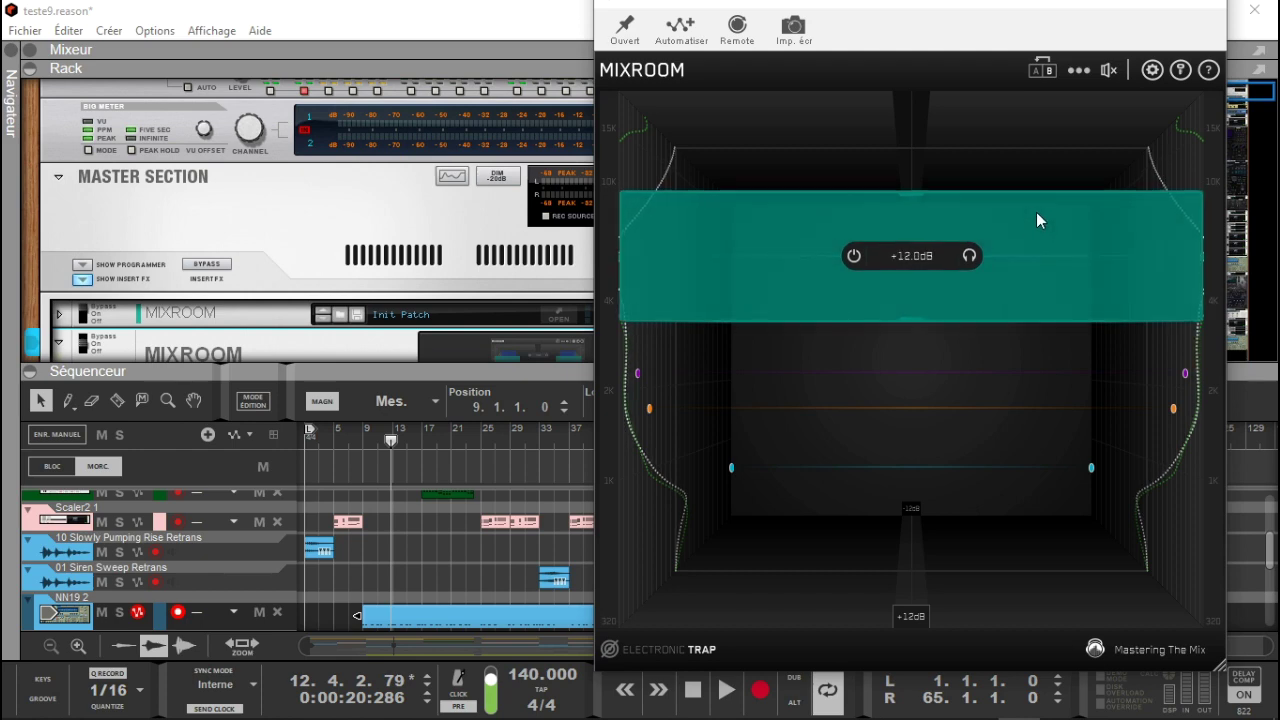
Step: Add a blue high band just above 10 kHz with a +10.7 dB boost and a wide Q of 0.50
double_click(1031, 158)
drag(1042, 176, 1040, 122)
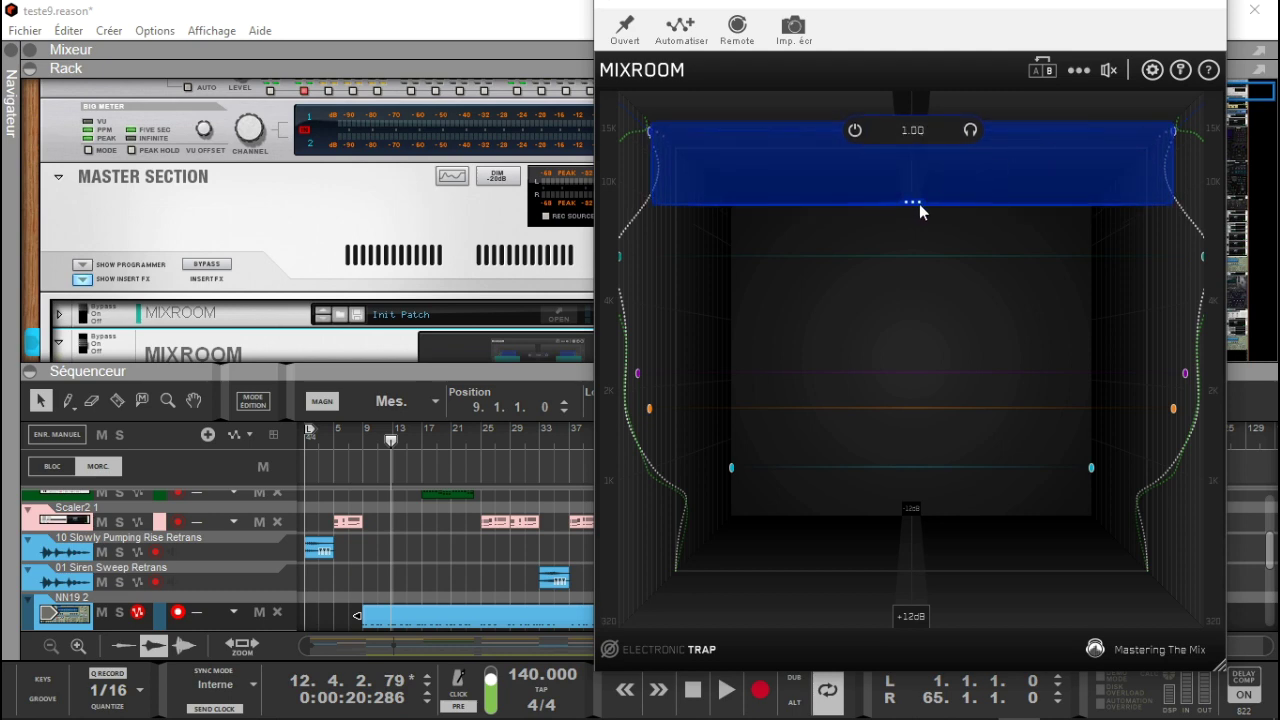
drag(913, 203, 902, 263)
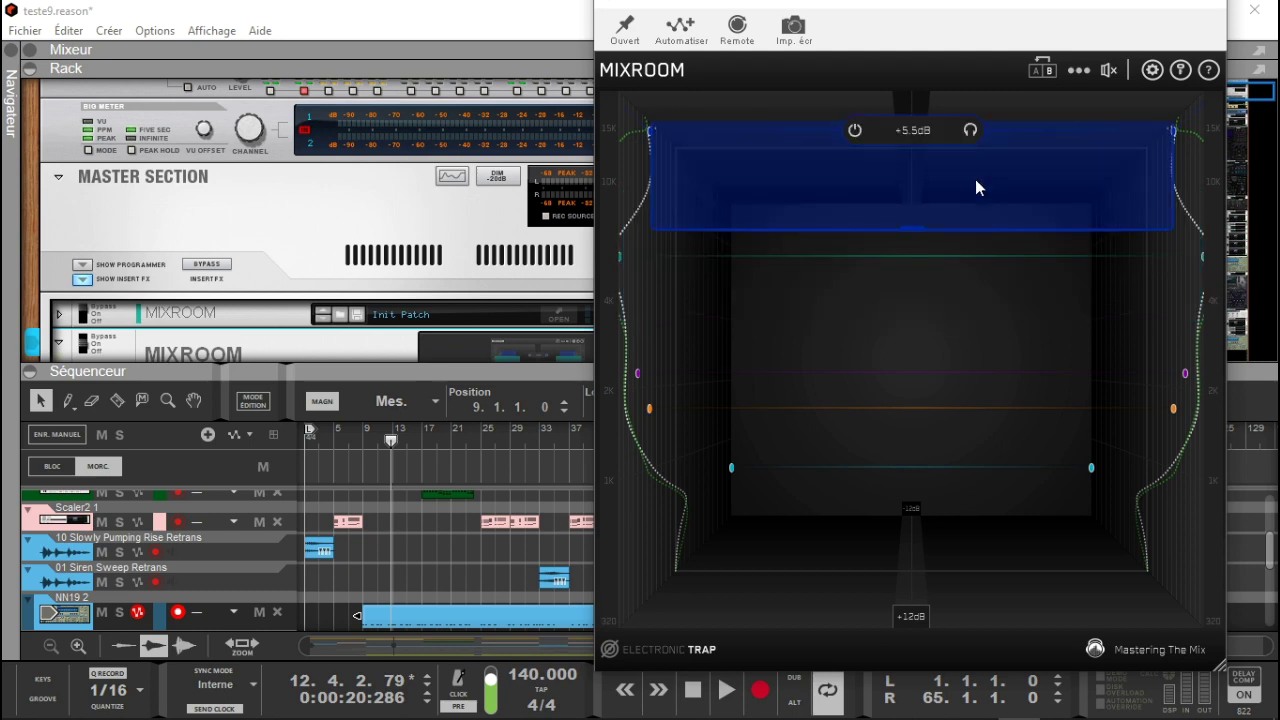
drag(997, 166, 1030, 163)
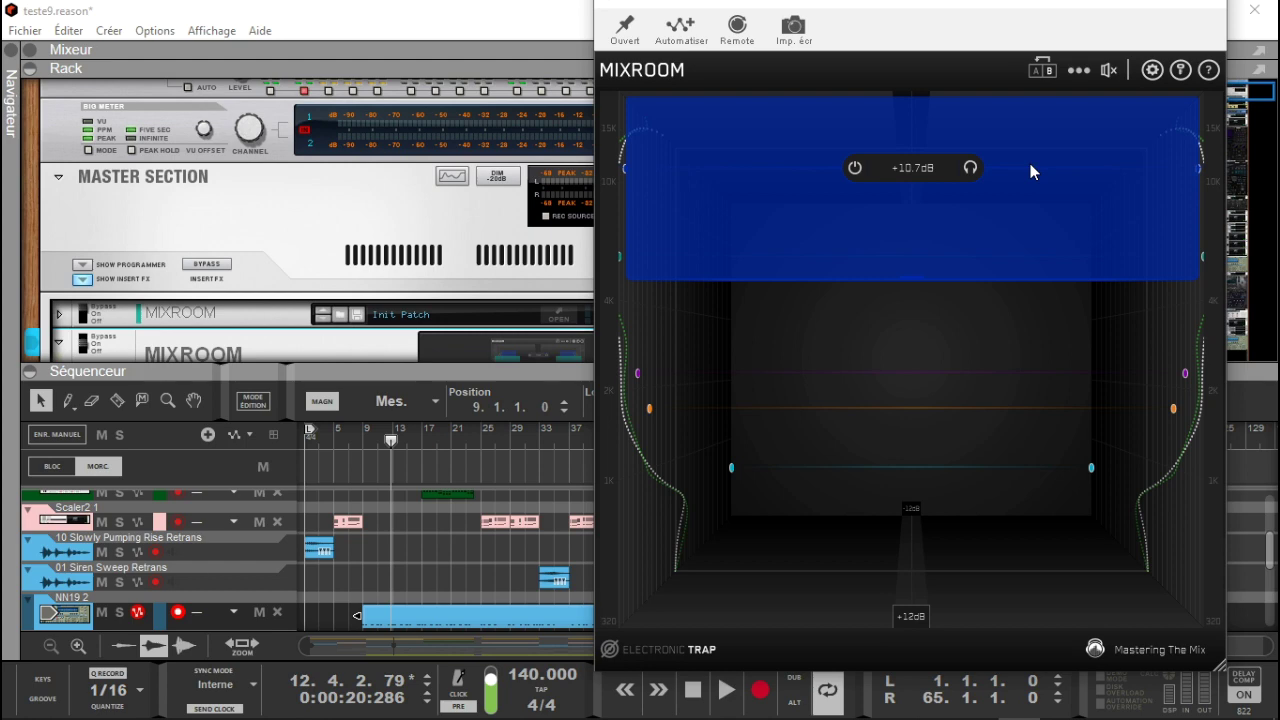
drag(1065, 283, 1044, 190)
Step: Play the song from the start and add a green low band at about 500 Hz with a slight cut
key(KP_0)
key(space)
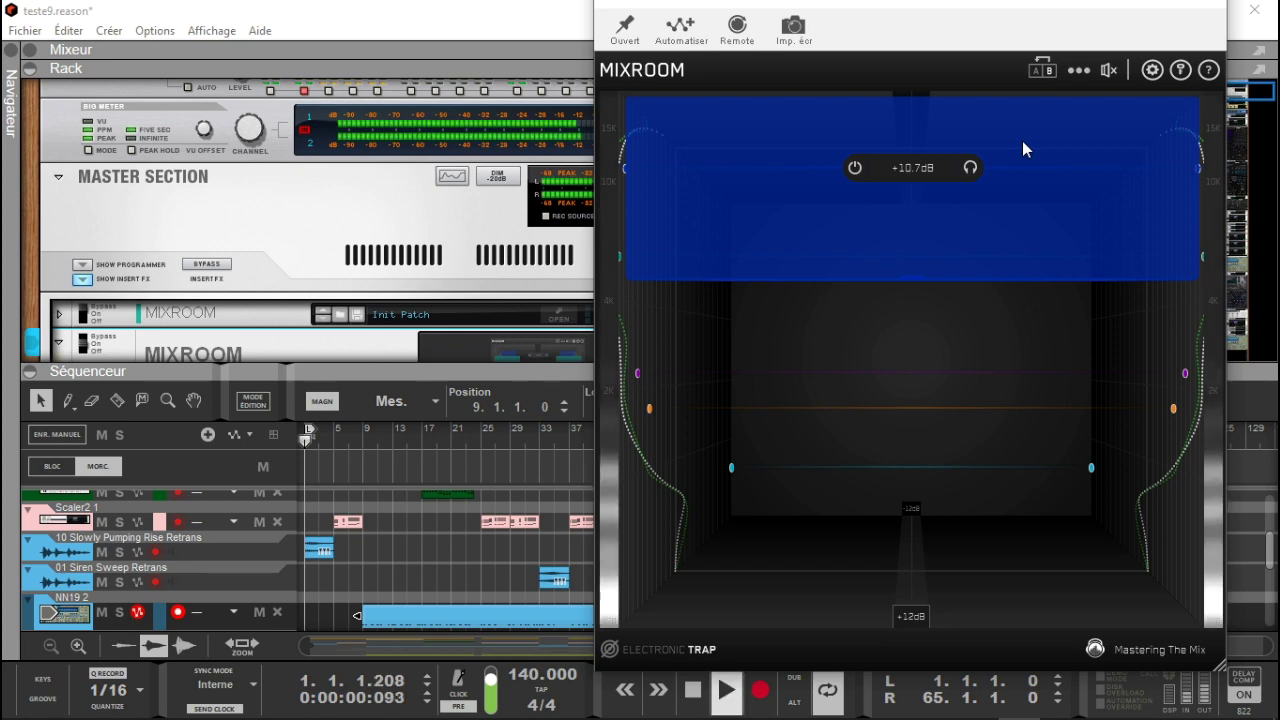
click(1078, 70)
click(1055, 170)
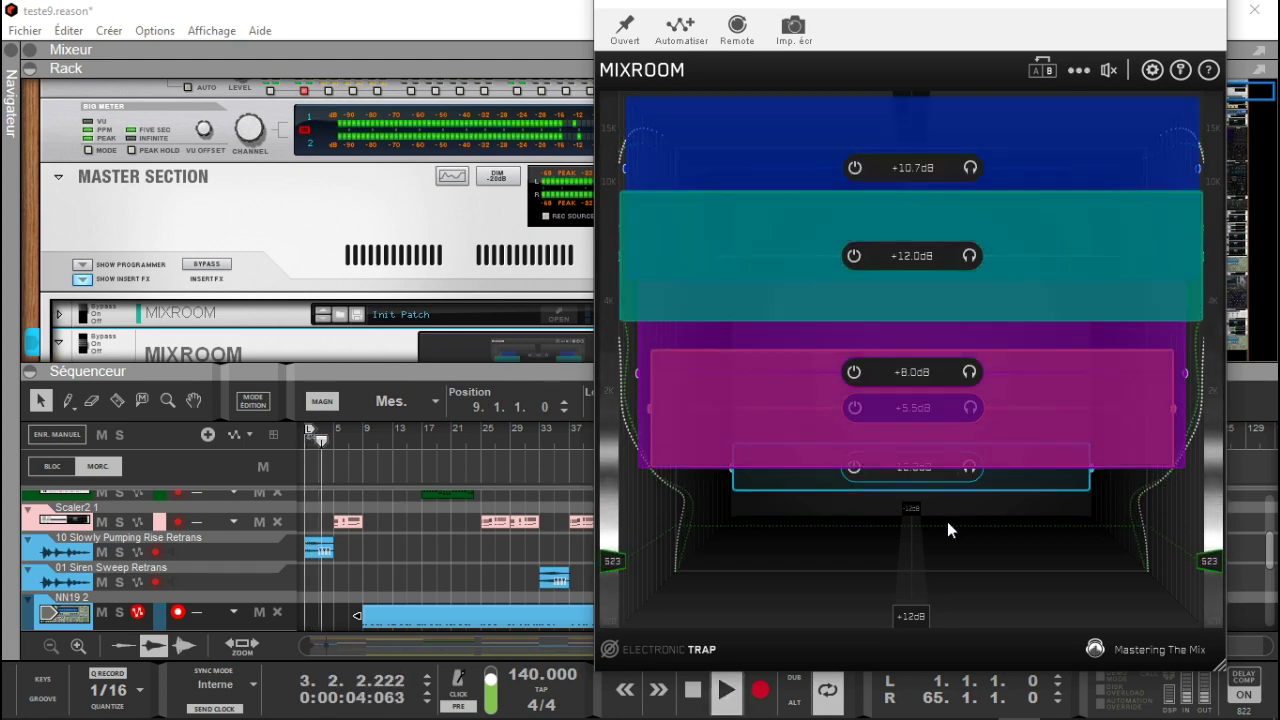
click(948, 525)
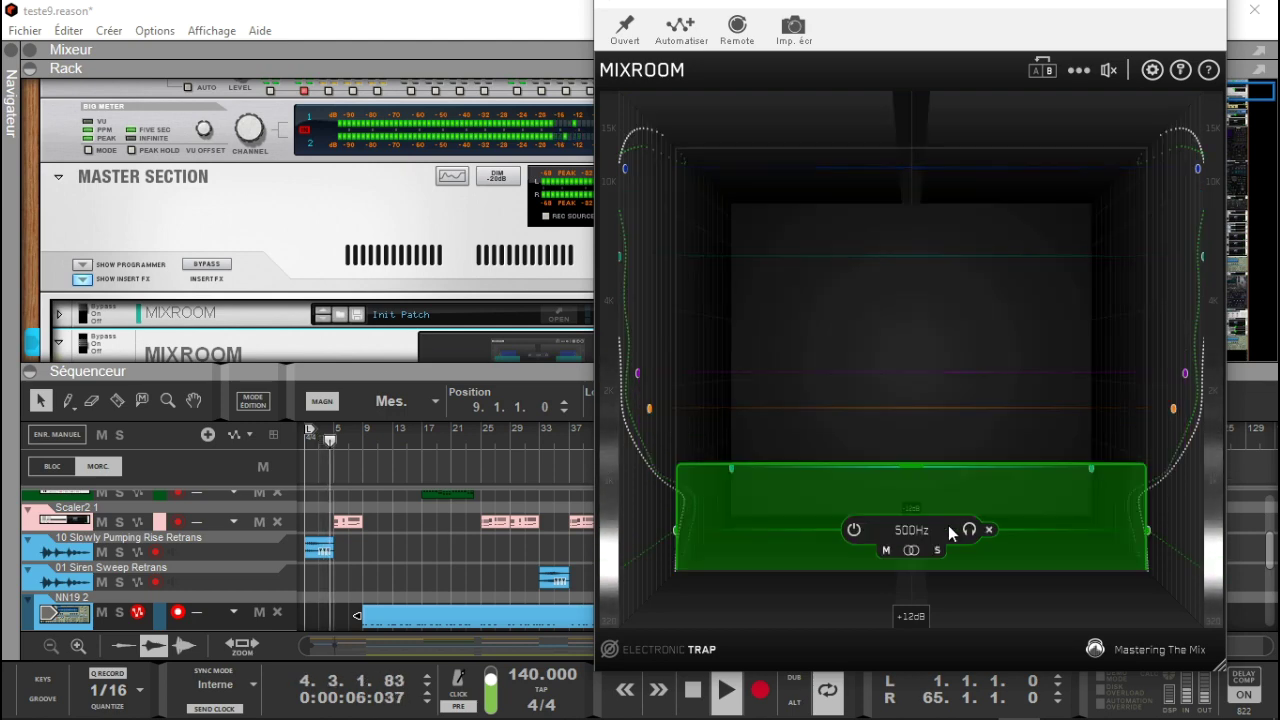
drag(1032, 500, 1078, 238)
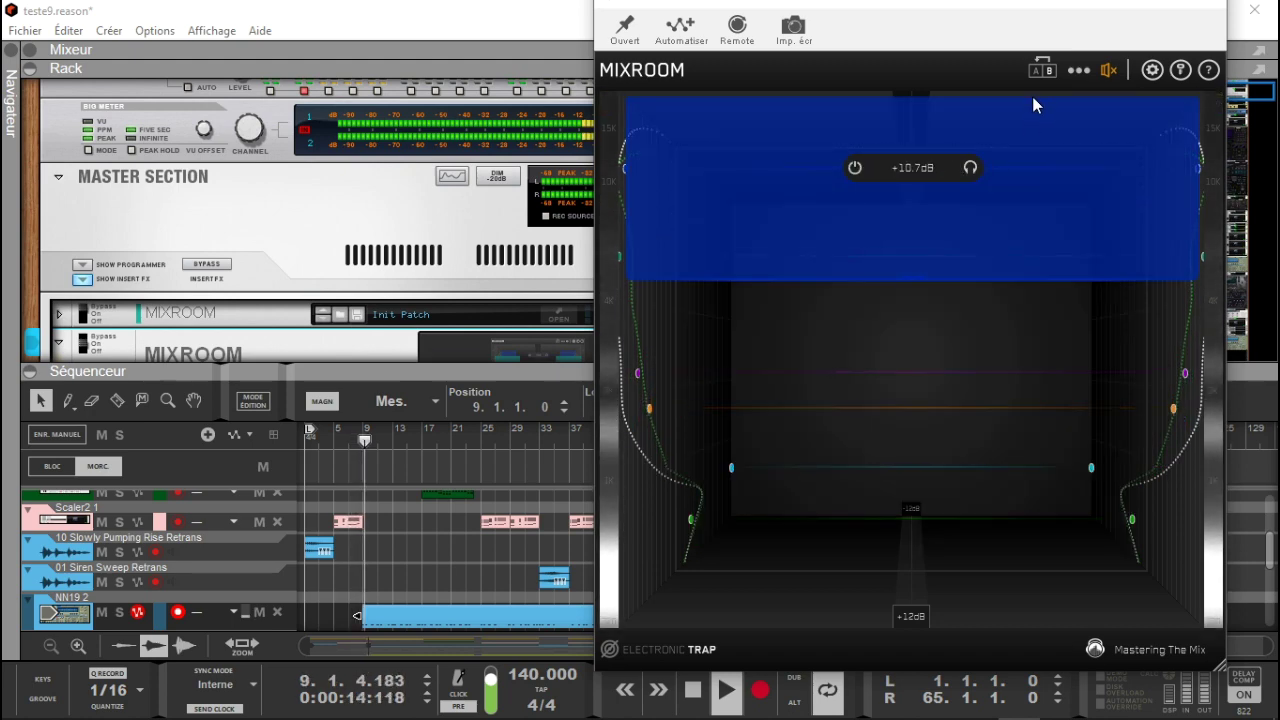
Step: Compare setting A with setting B during playback, return to B and stop the song
click(1036, 72)
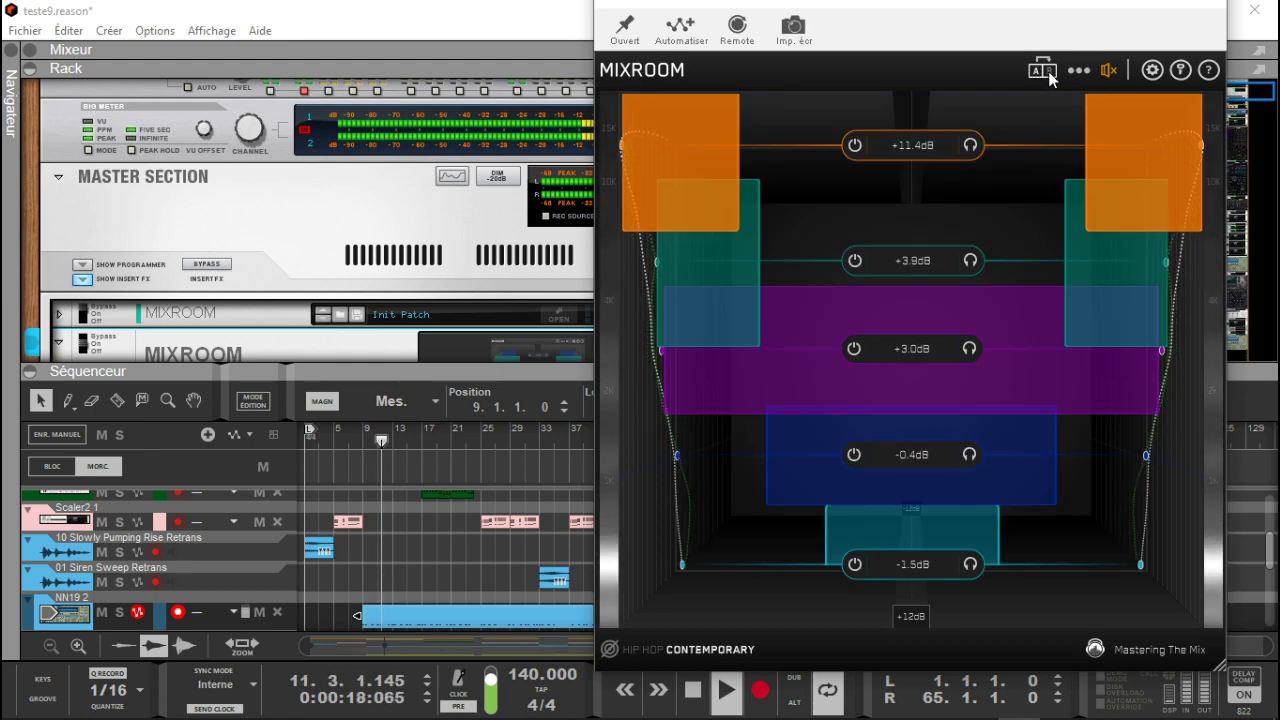
click(1048, 71)
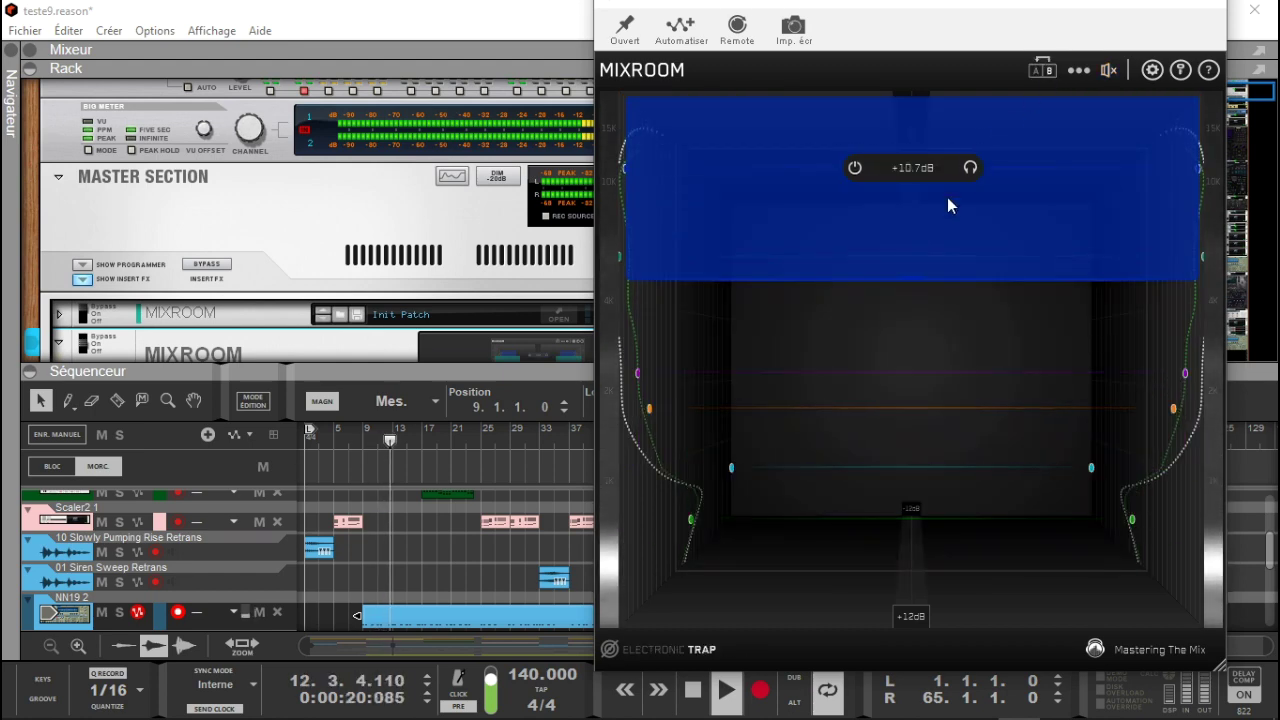
key(space)
Step: Restrict the blue high band to the side signal and reduce its boost slightly
mouse_move(916, 171)
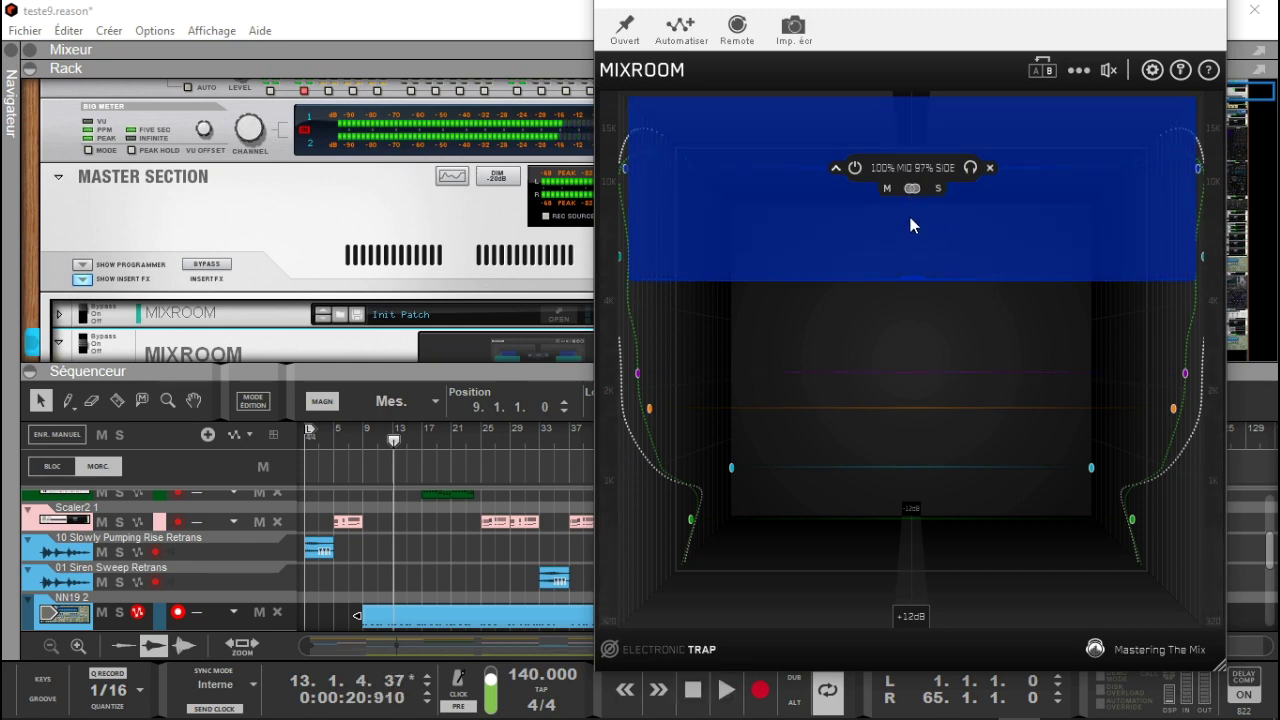
click(912, 189)
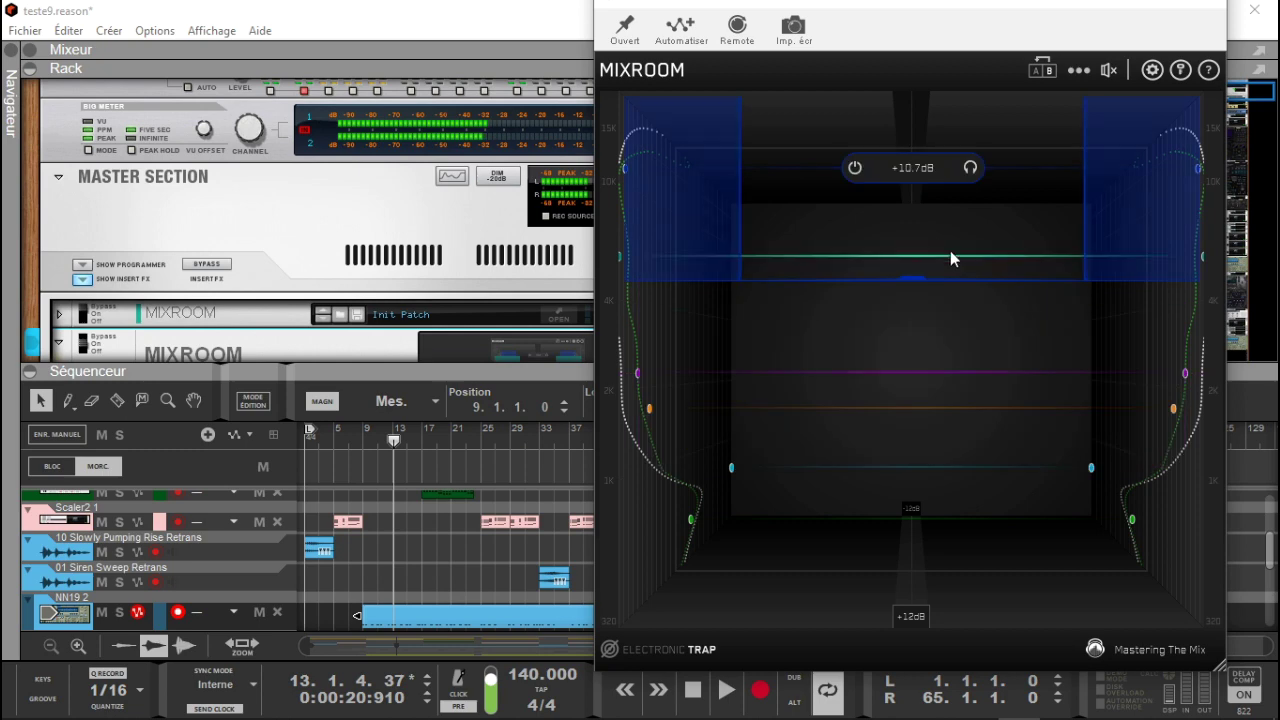
mouse_move(949, 303)
mouse_move(961, 247)
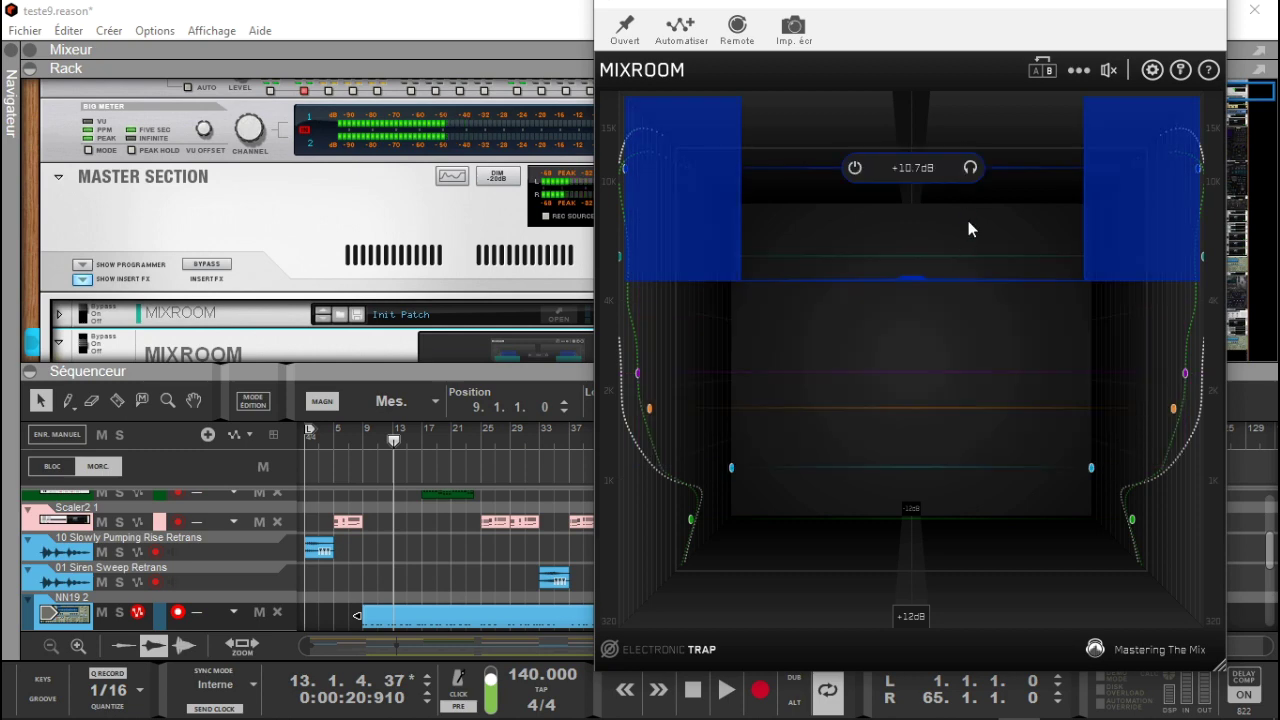
scroll(1086, 215, down, 5)
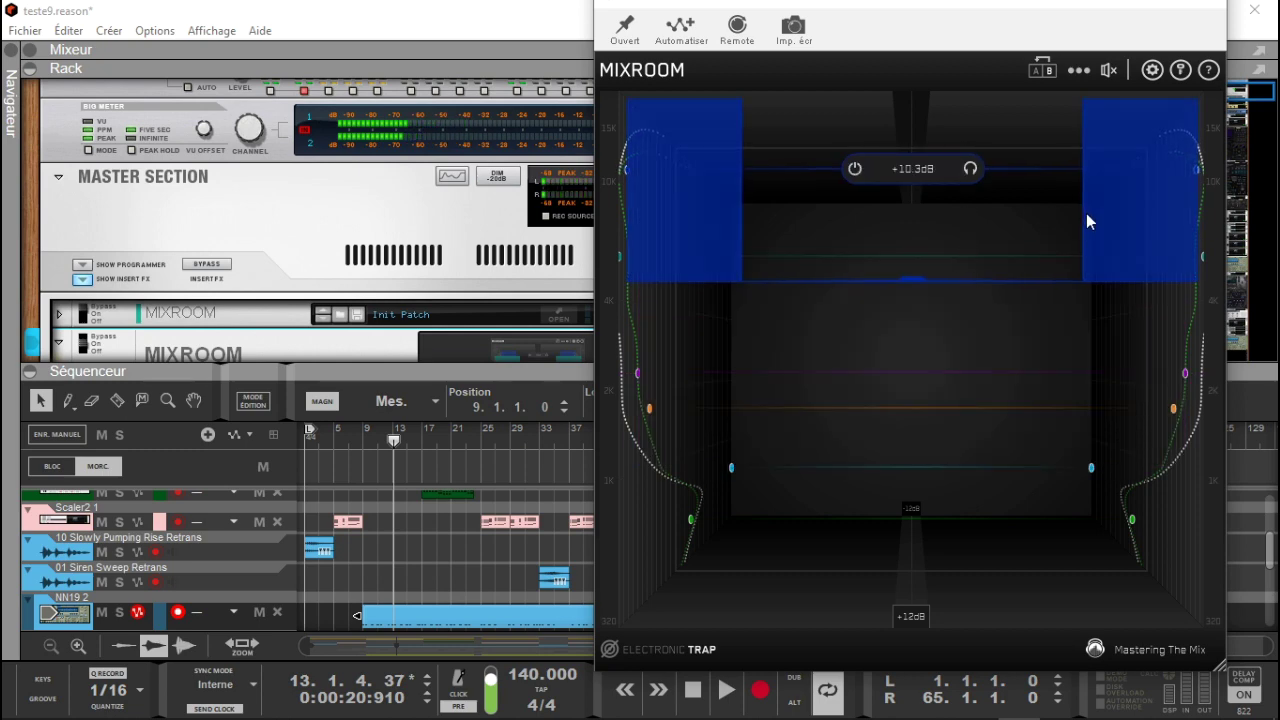
drag(1081, 217, 1079, 218)
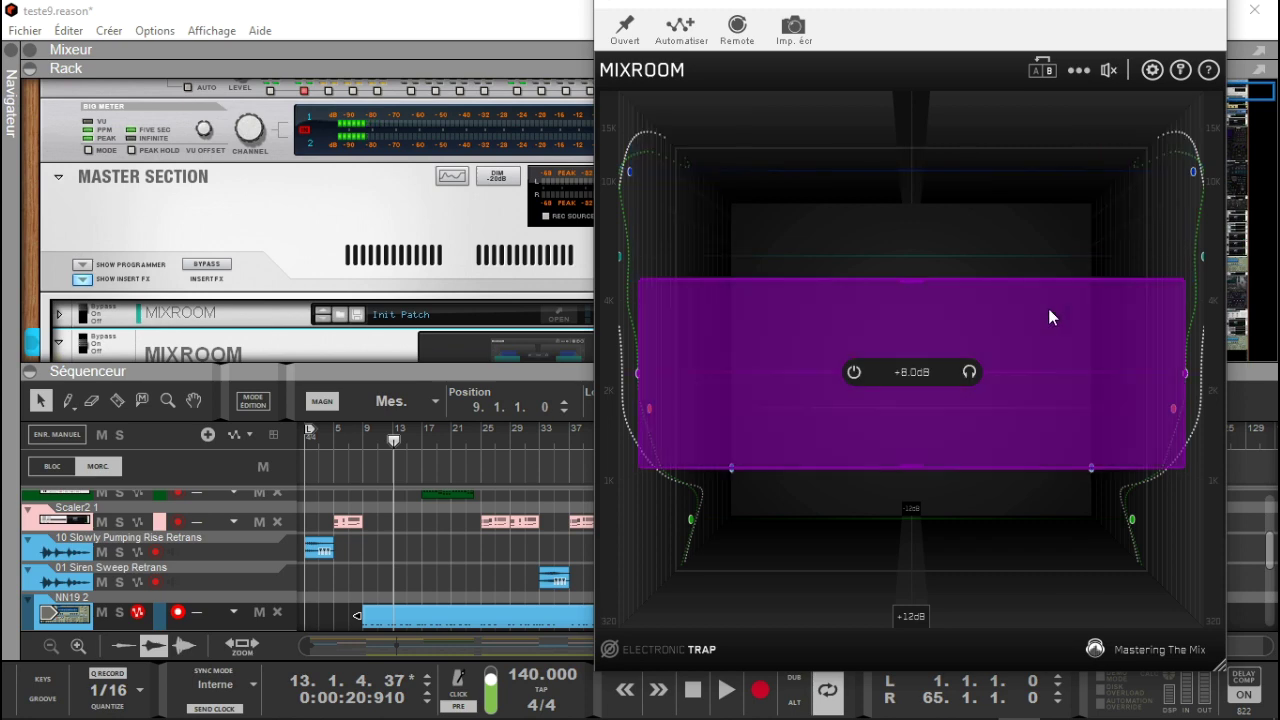
Step: Reduce the teal 5590 Hz band's boost to +10.2 dB
mouse_move(1063, 271)
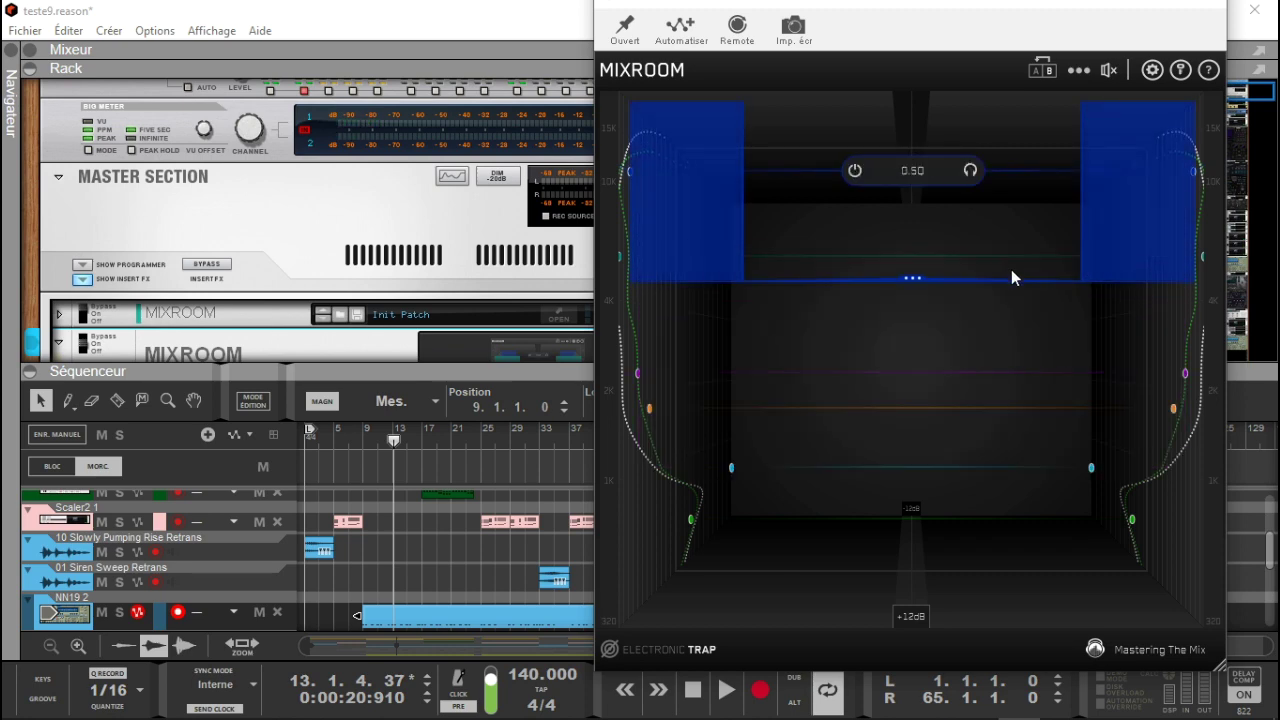
mouse_move(700, 260)
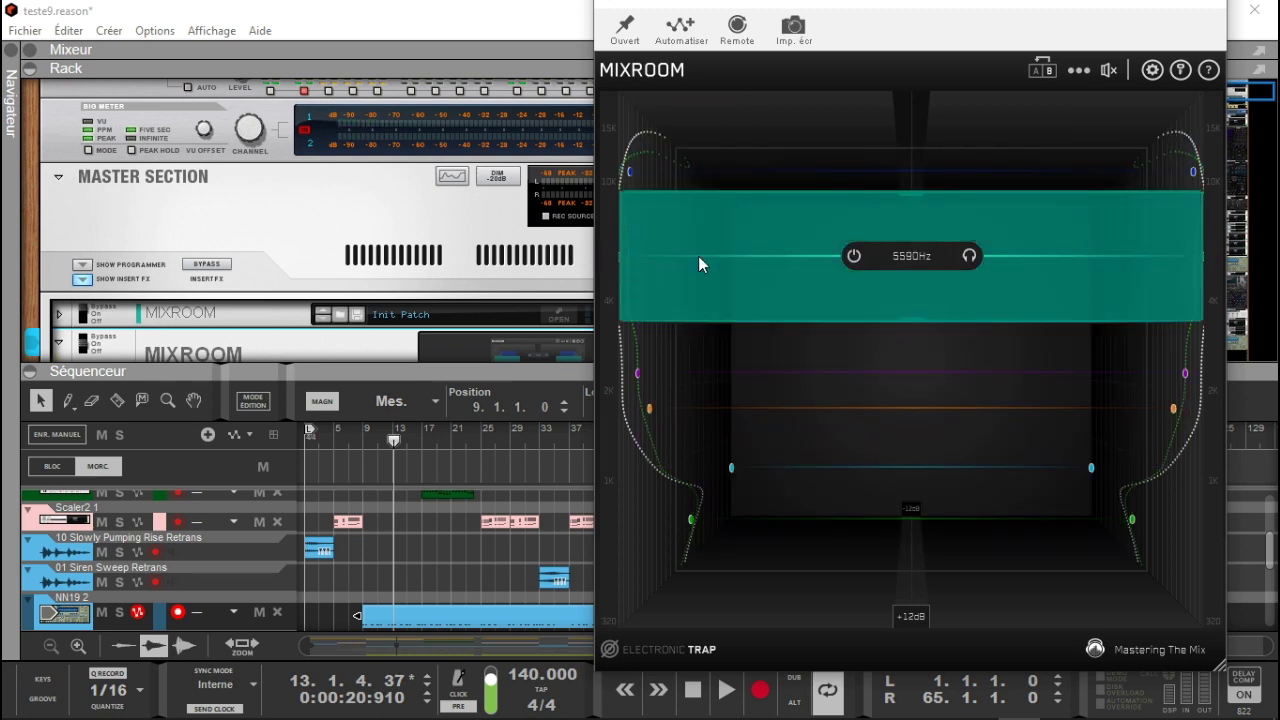
drag(725, 270, 710, 286)
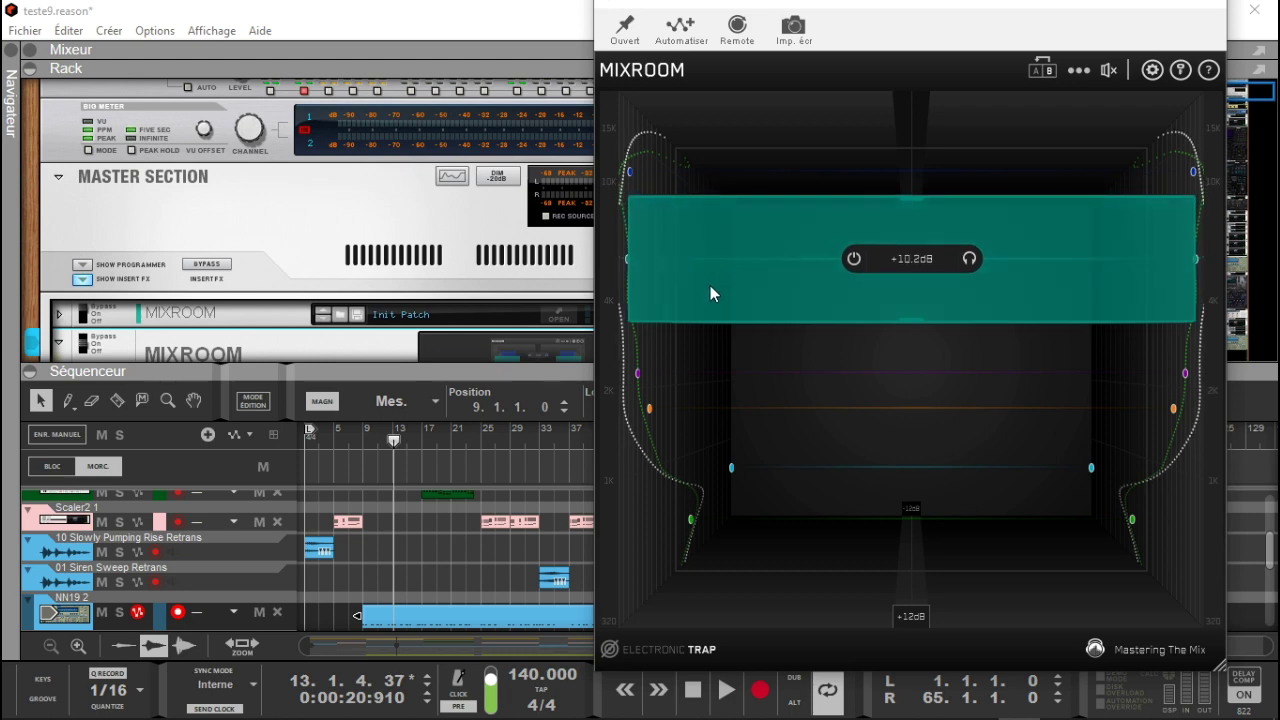
Step: Start playback and restrict the teal 5590 Hz band to the side signal with a boost of +5.1 dB
key(space)
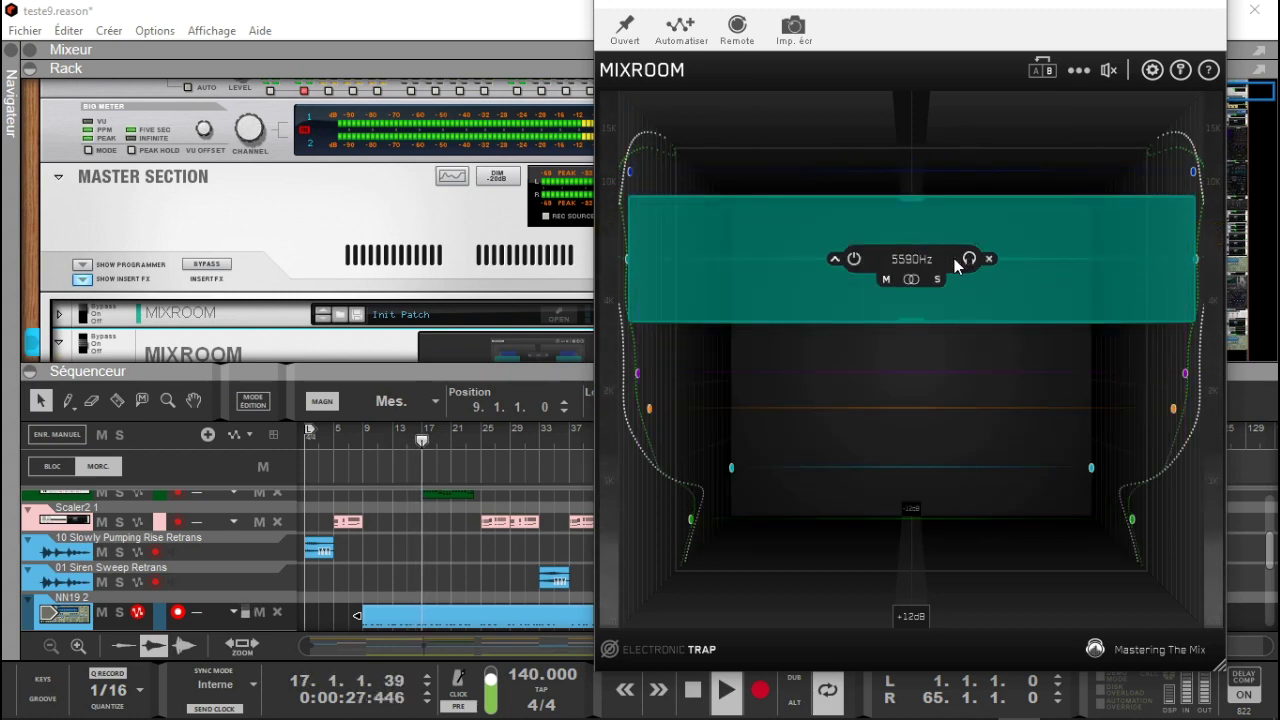
click(937, 279)
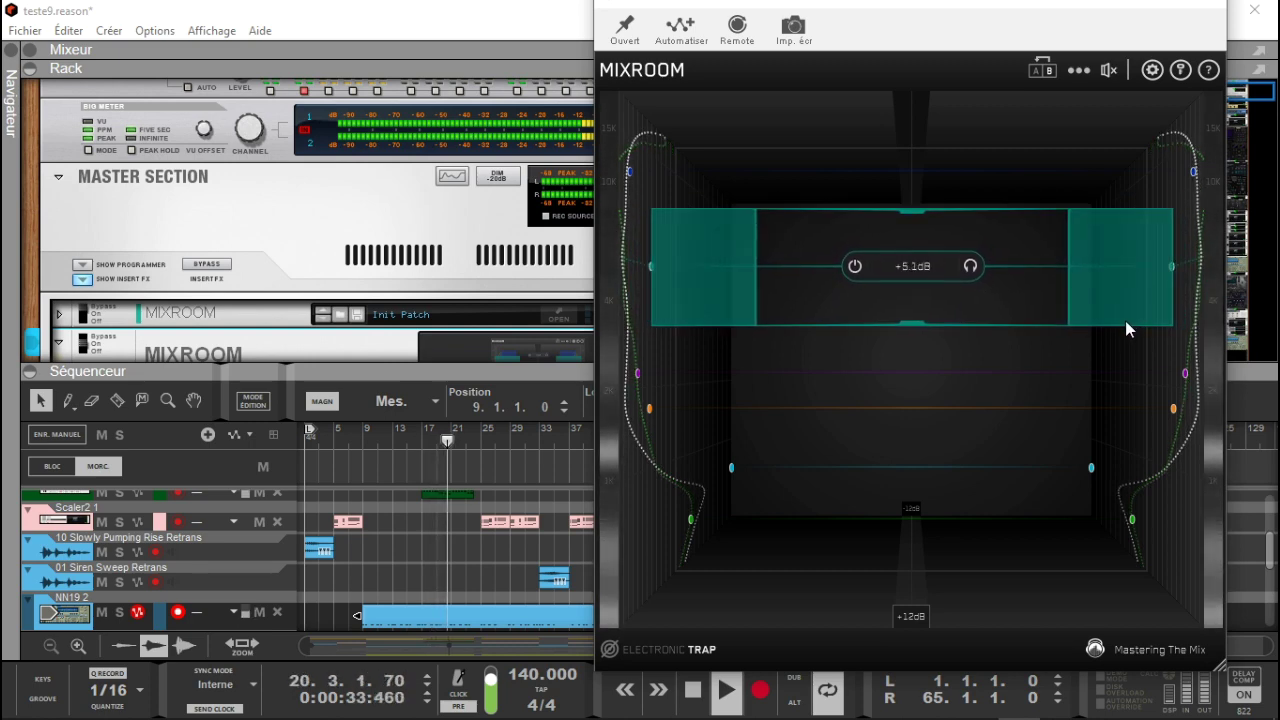
Step: Rebalance the bands during playback, setting purple to +4.5 dB, orange to about +3.6 dB and the green low band to +0.9 dB
click(1118, 376)
drag(1109, 399, 1101, 419)
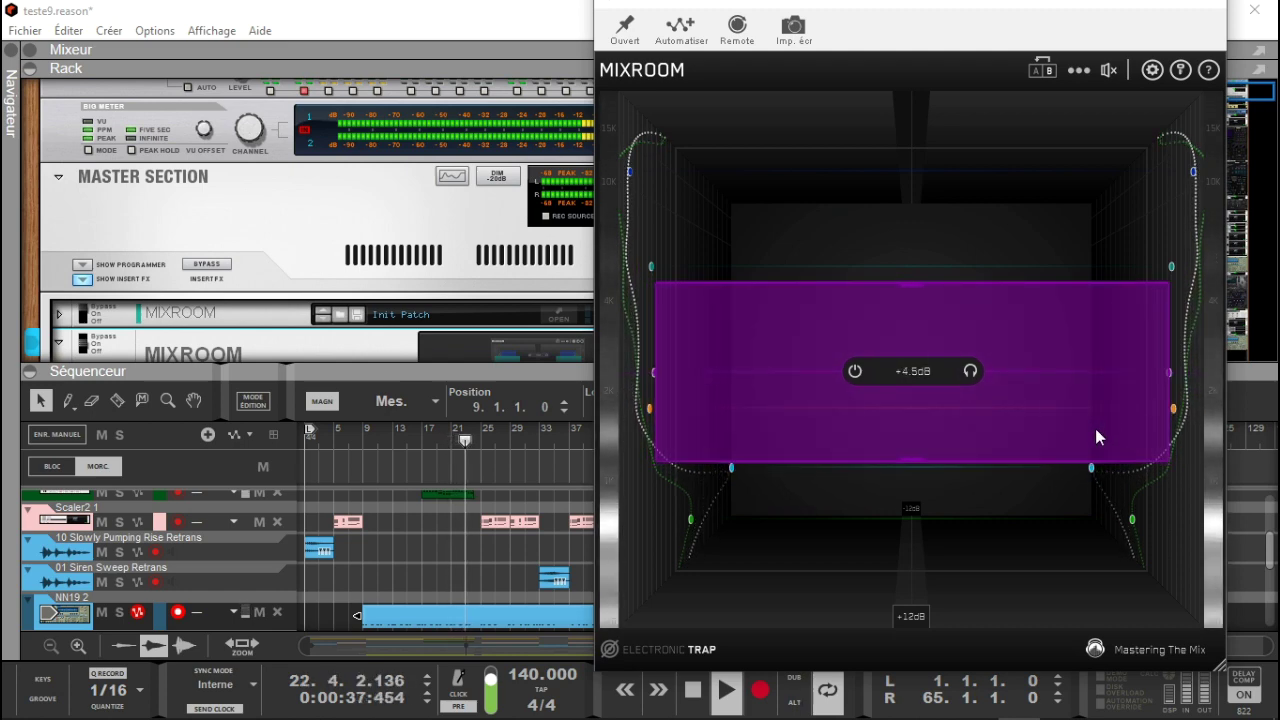
click(1030, 500)
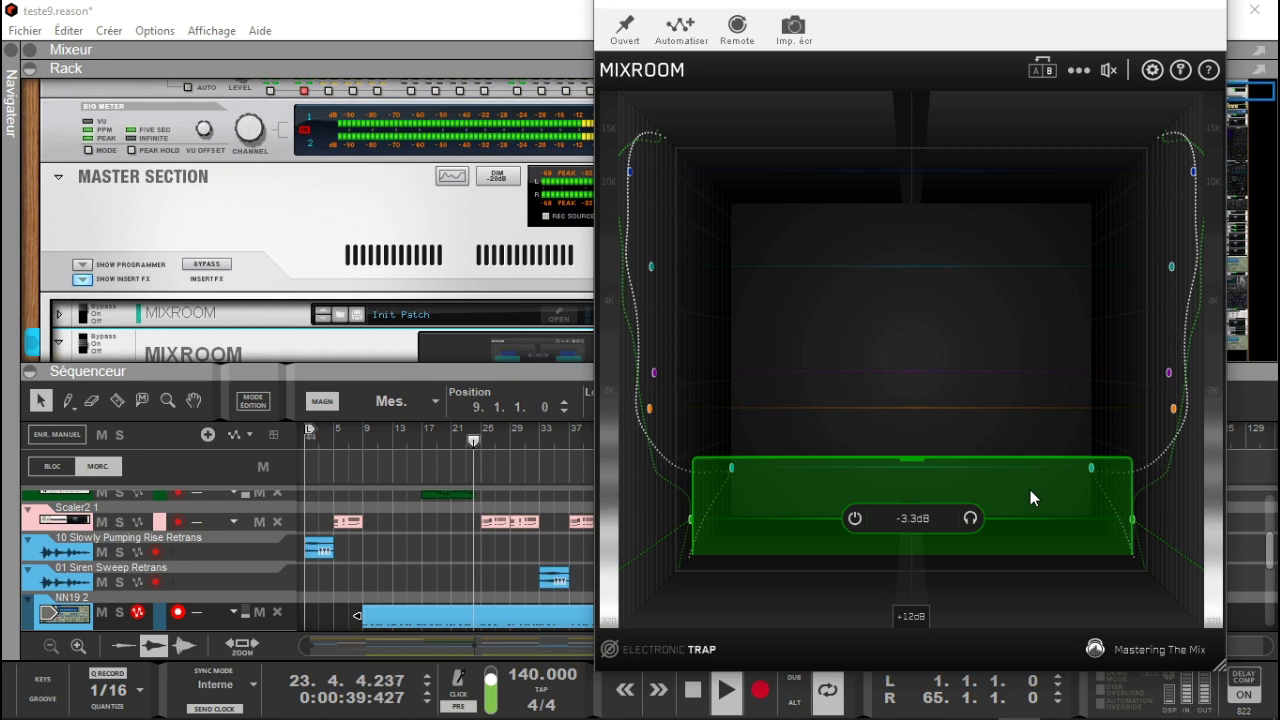
mouse_move(1032, 483)
mouse_down()
mouse_move(1035, 469)
mouse_move(1026, 476)
mouse_up()
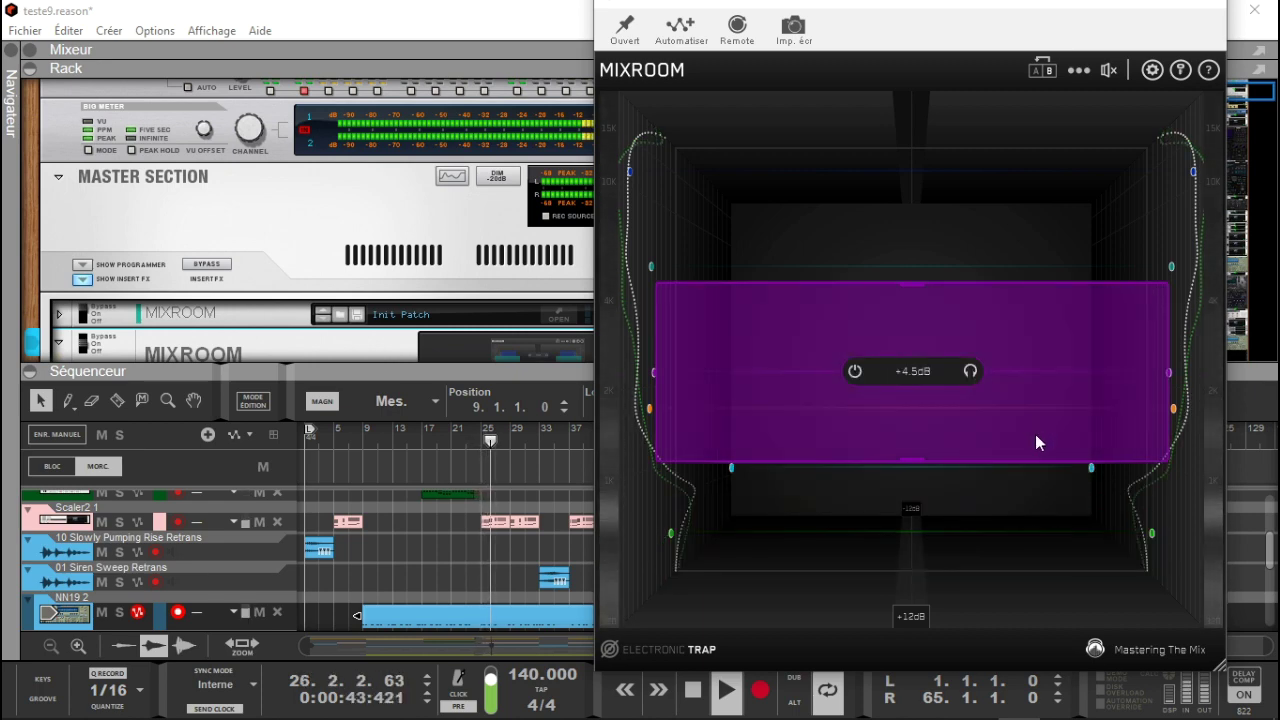
drag(1129, 409, 1120, 330)
Step: Bypass and re-enable the EQ during playback, and compare setting A with setting B, ending on B
click(1109, 71)
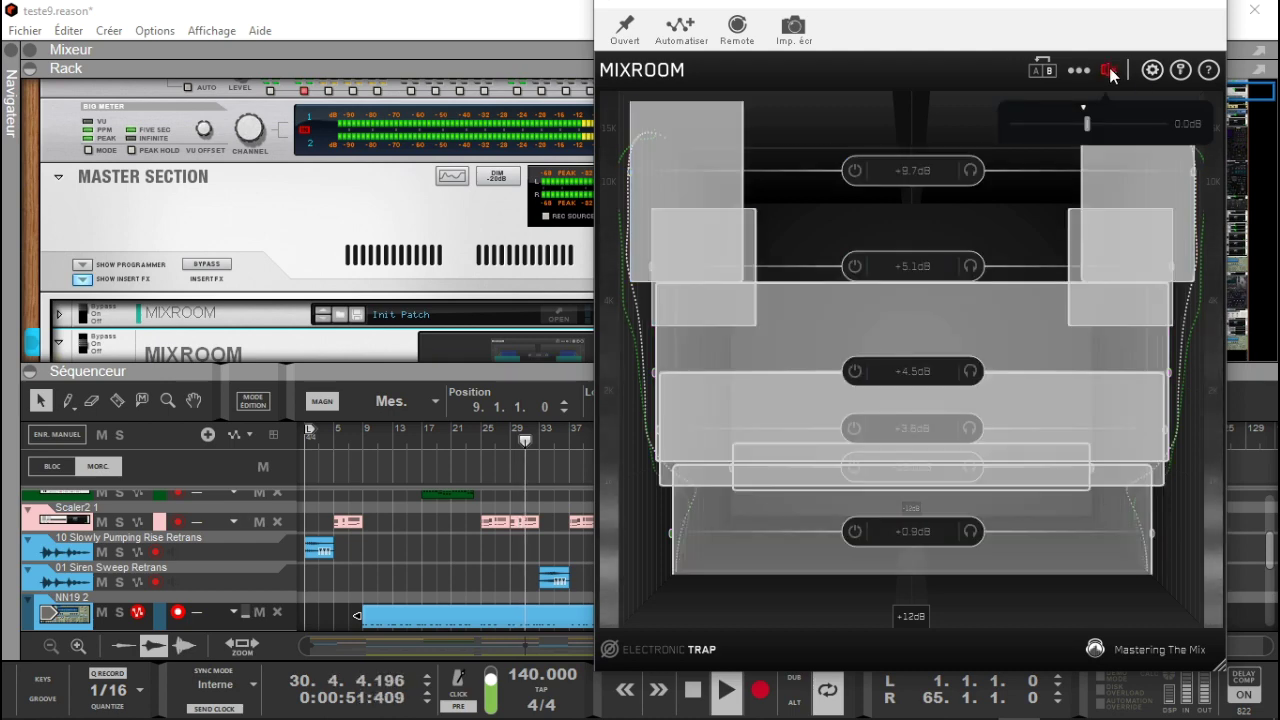
click(1109, 70)
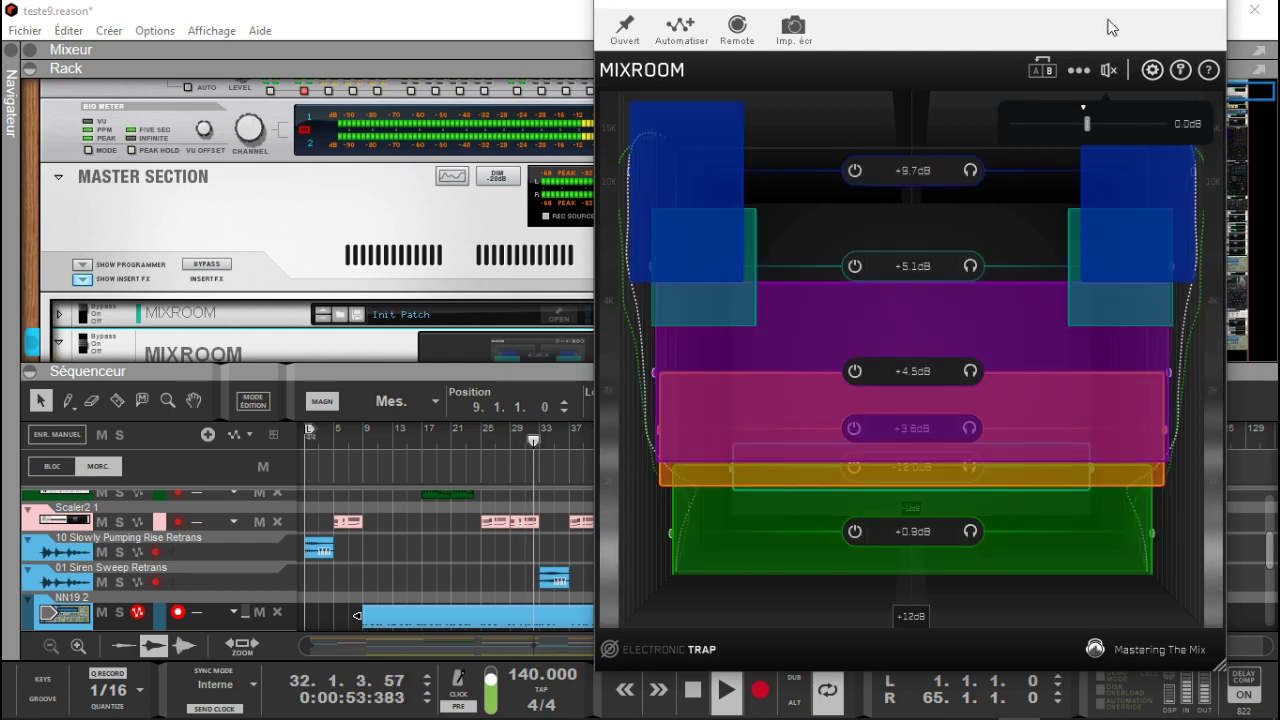
drag(979, 5, 364, 9)
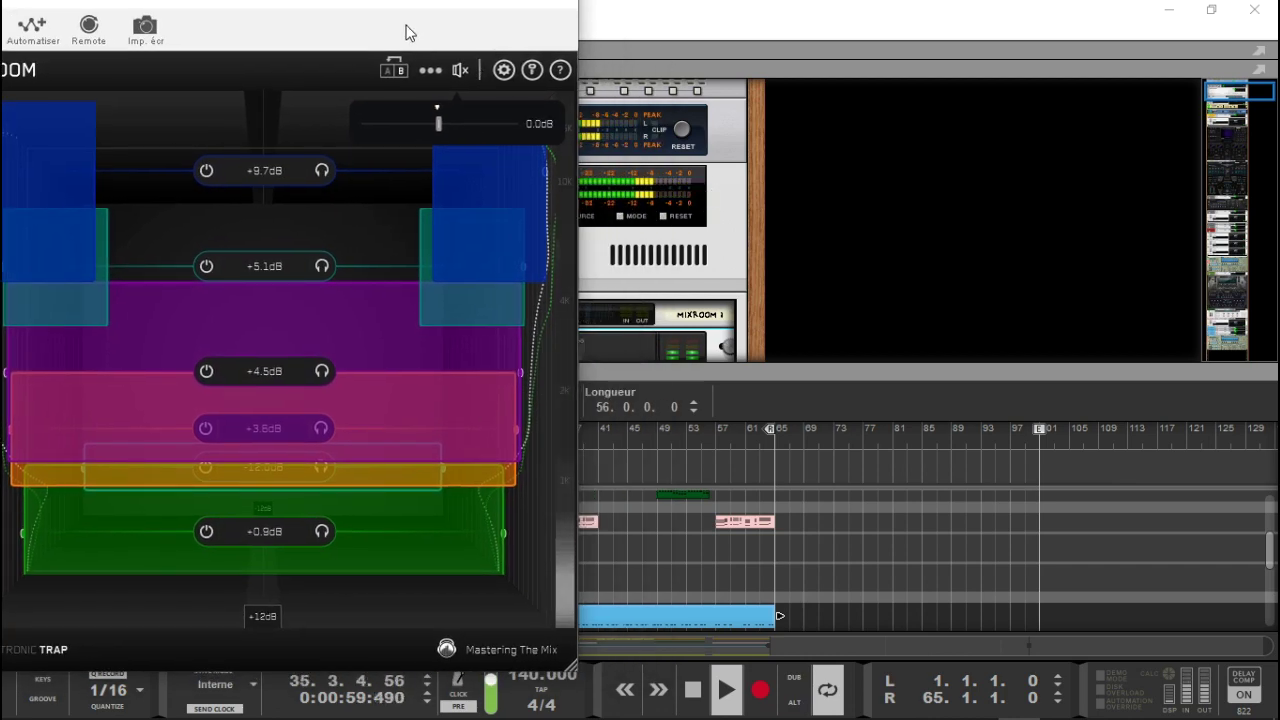
drag(408, 11, 1043, 23)
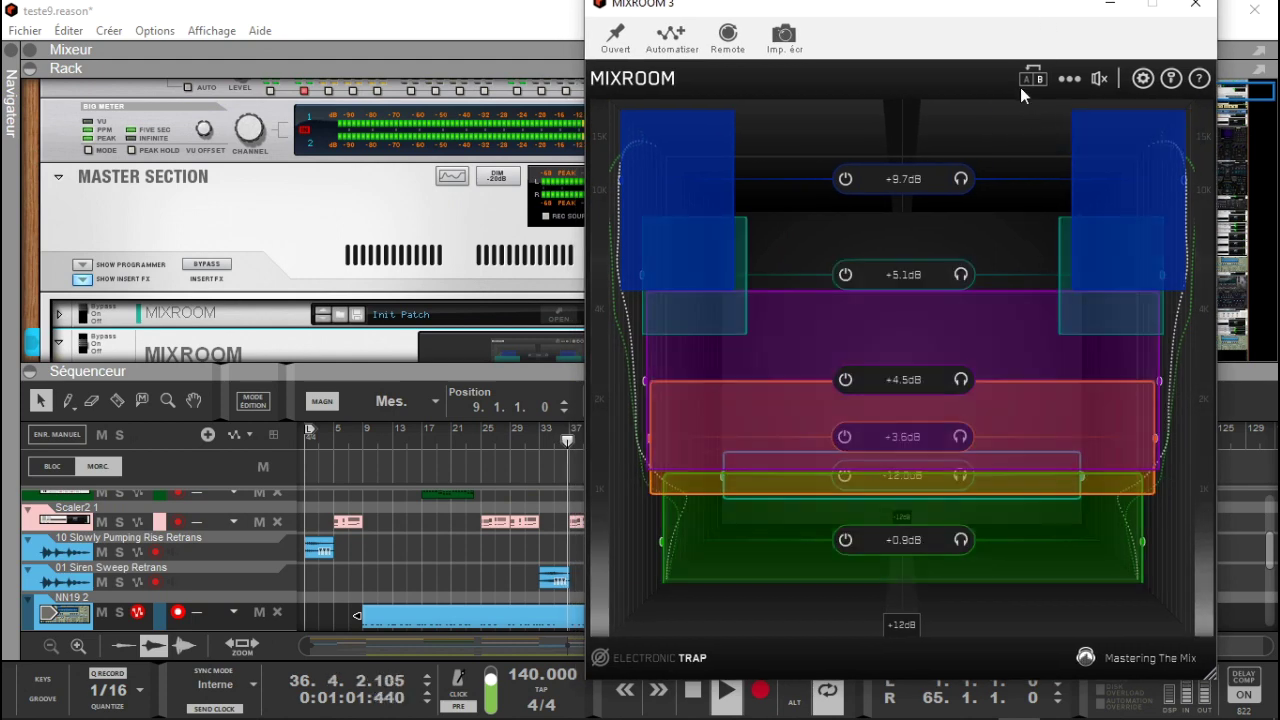
click(1025, 80)
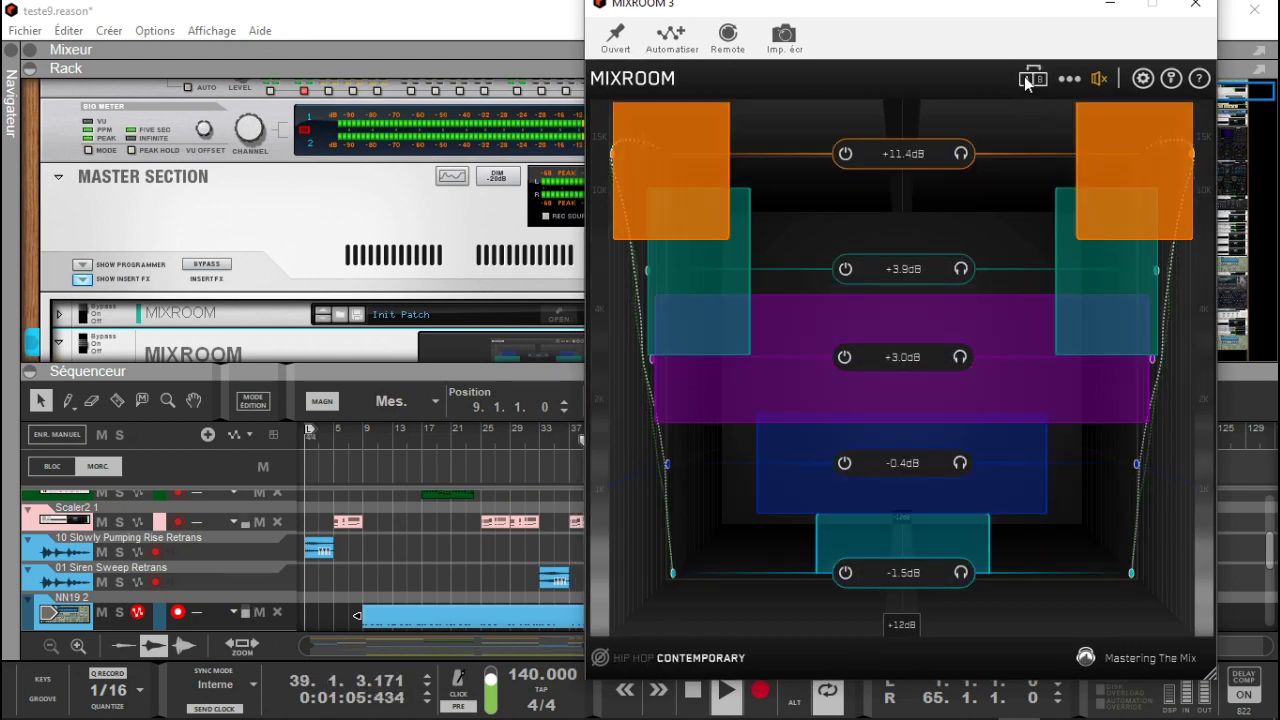
click(1040, 81)
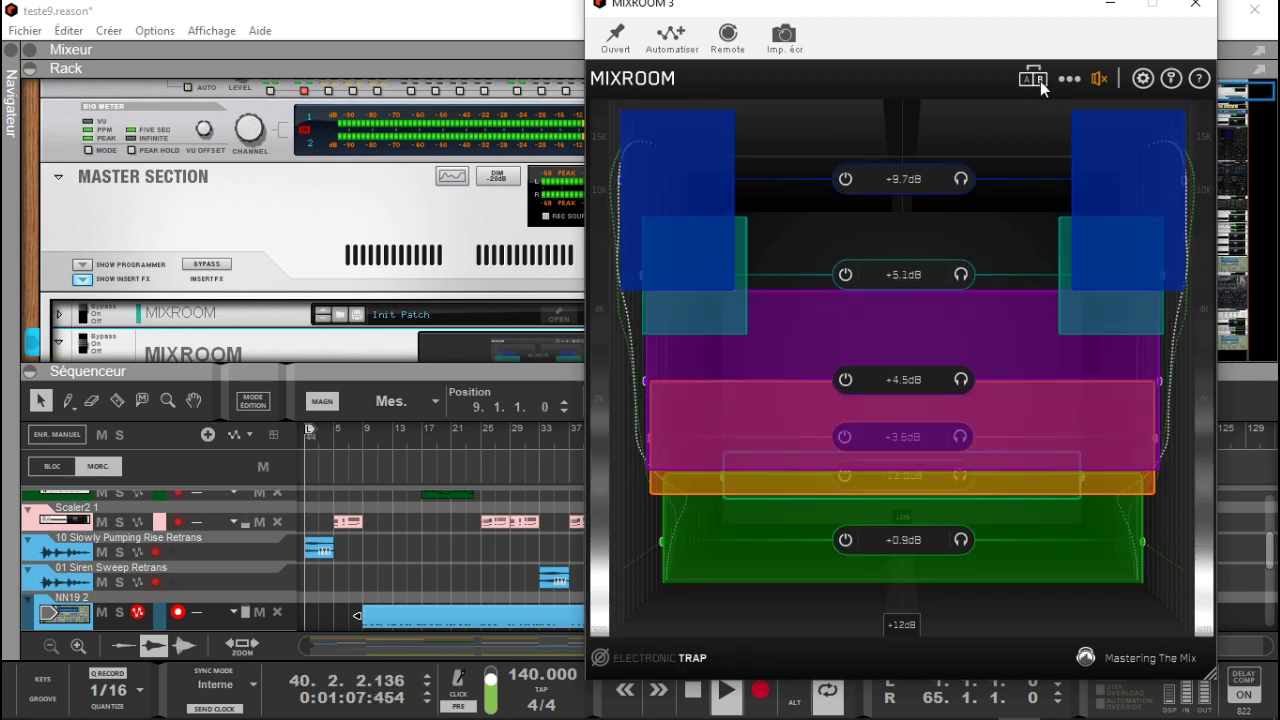
Step: Narrow the green low band, the orange band and the purple band toward the mid signal to different widths
drag(903, 563, 791, 564)
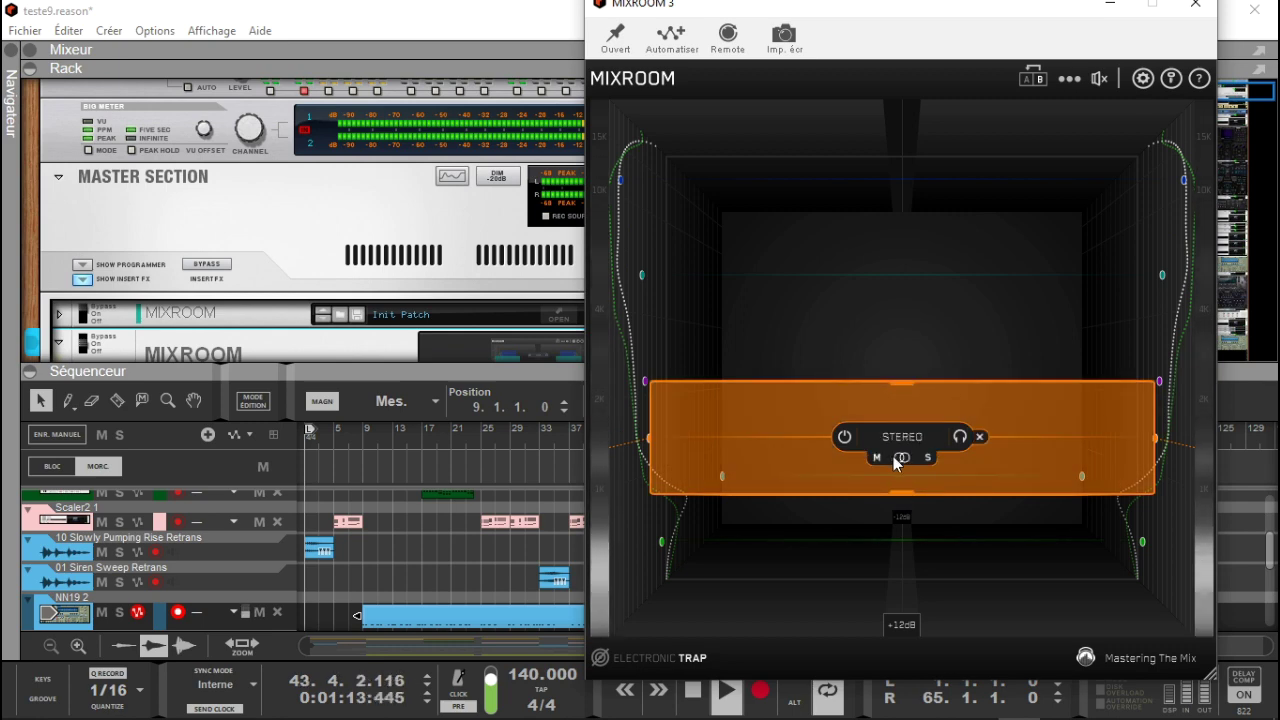
drag(904, 459, 855, 458)
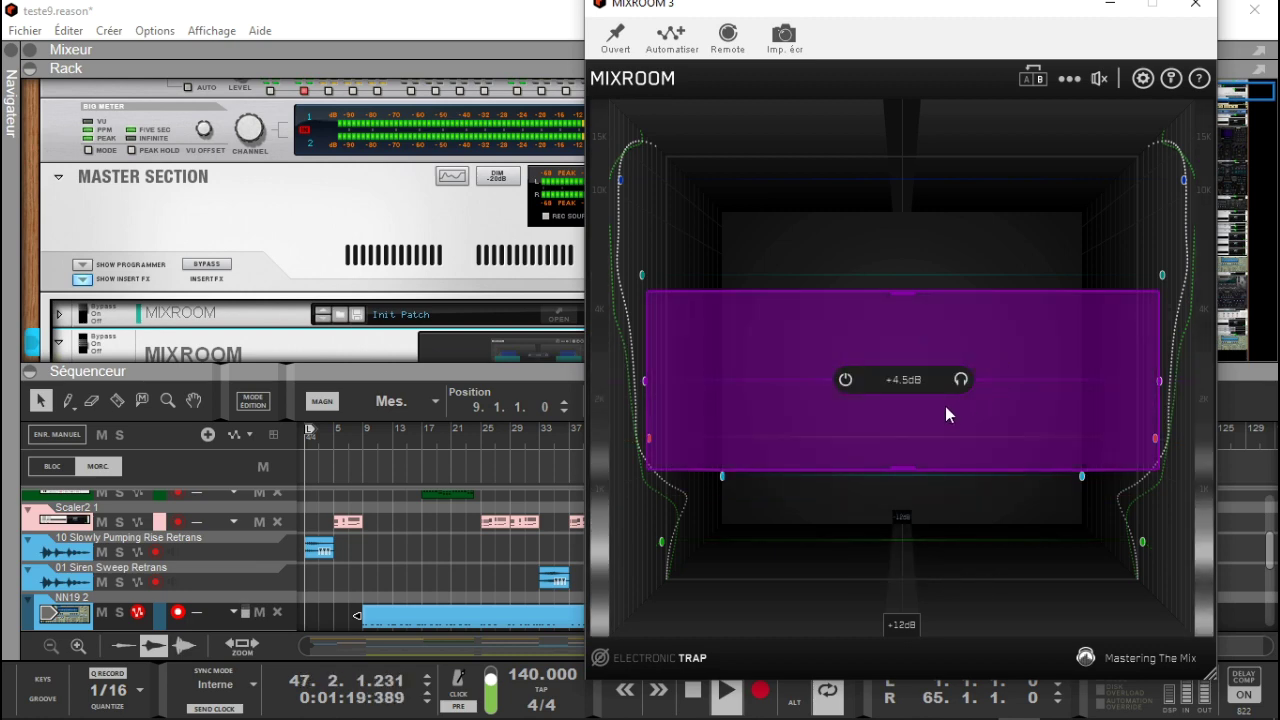
drag(903, 403, 878, 399)
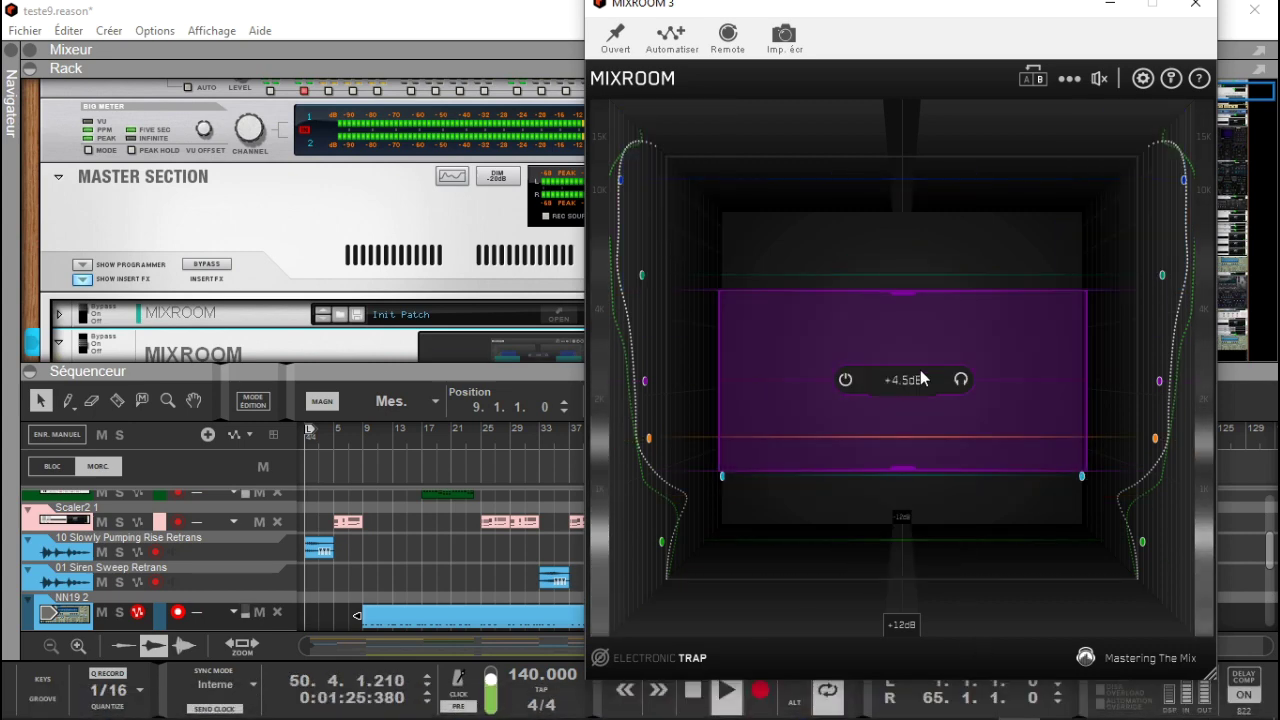
mouse_move(906, 398)
mouse_down()
mouse_move(902, 338)
mouse_move(891, 394)
mouse_move(842, 406)
mouse_move(989, 417)
mouse_move(914, 406)
mouse_up()
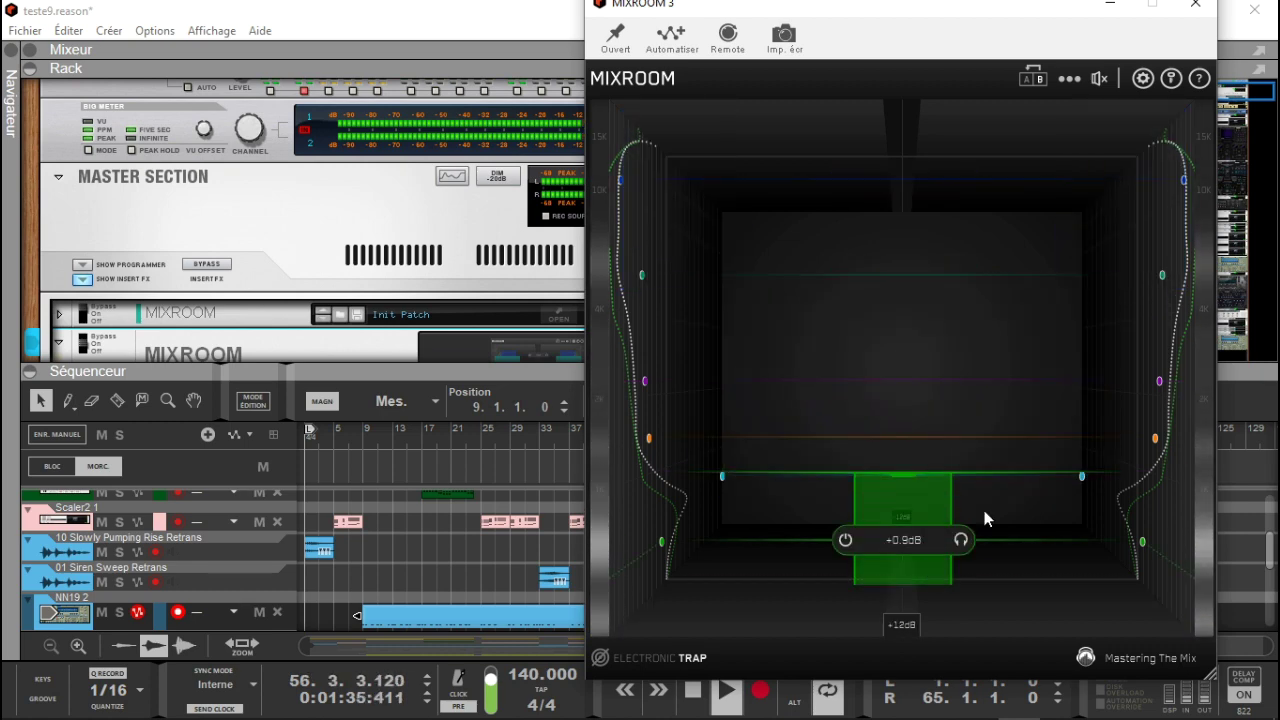
Step: Compare setting A with the narrowed bands of setting B and return to B
click(1068, 79)
click(1027, 84)
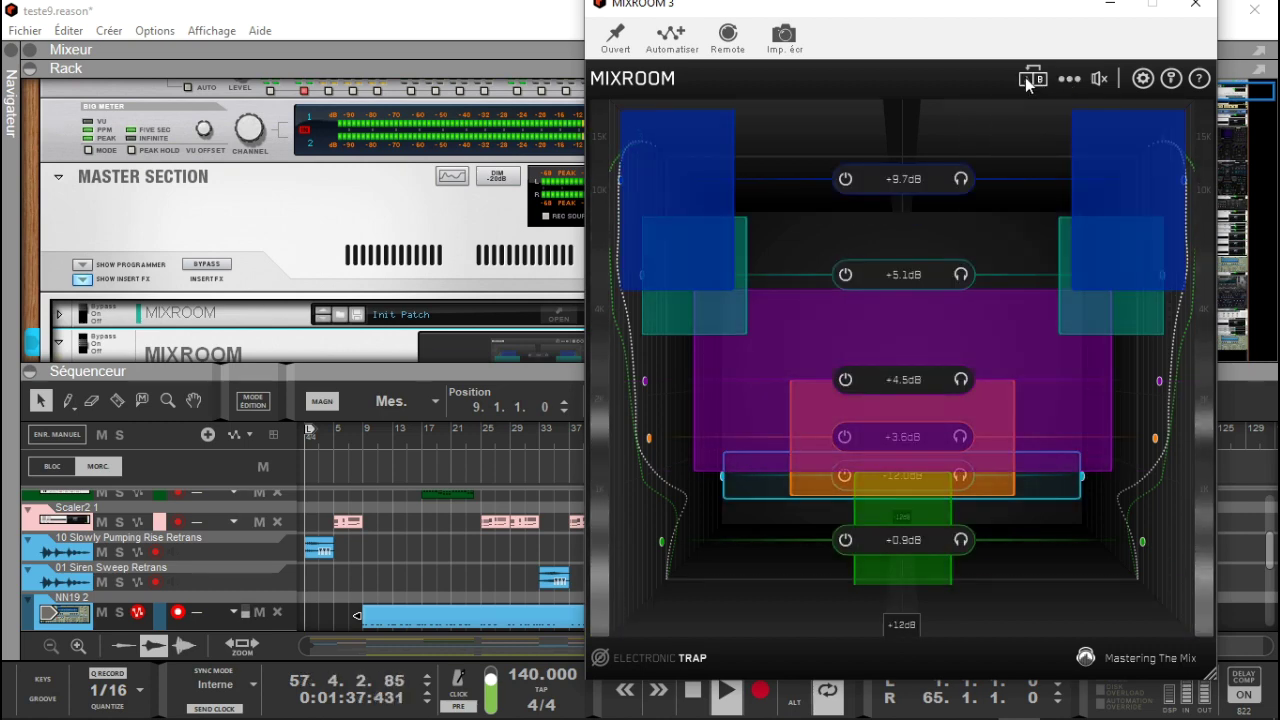
click(1027, 84)
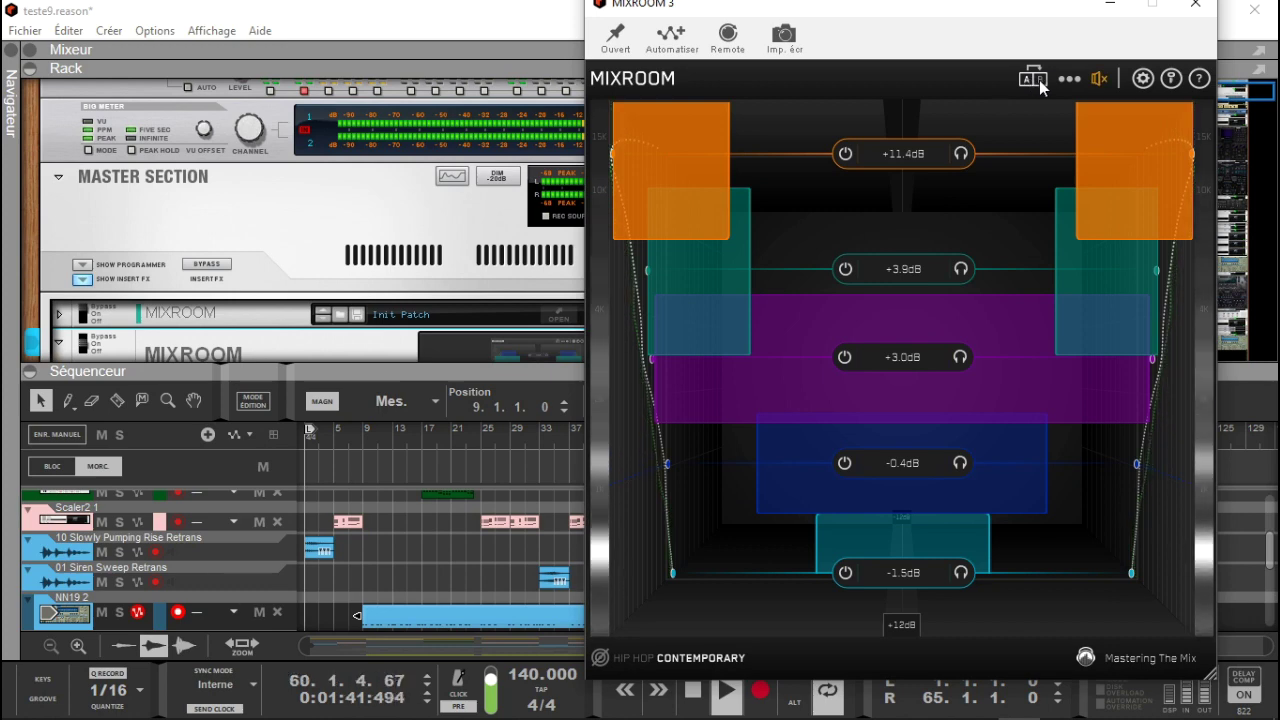
click(1039, 80)
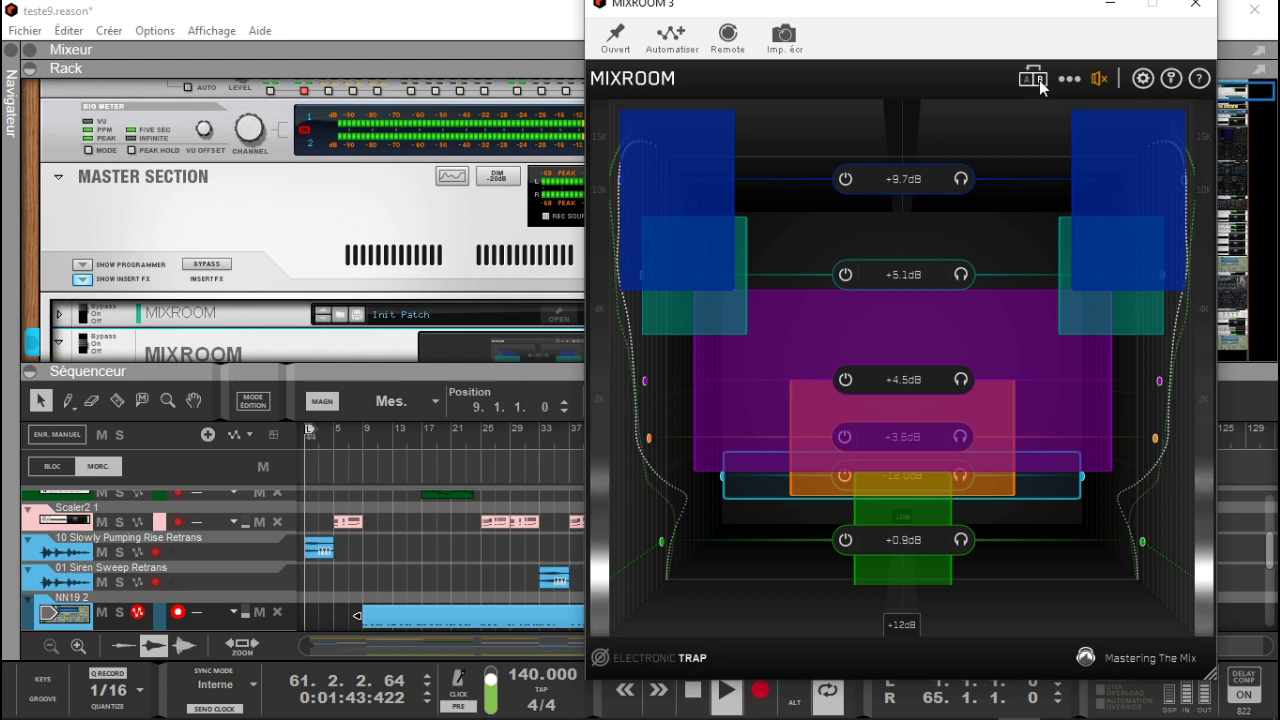
Step: Toggle the level-matched bypass on and off to compare the processed mix with the original
click(1069, 79)
mouse_move(1097, 80)
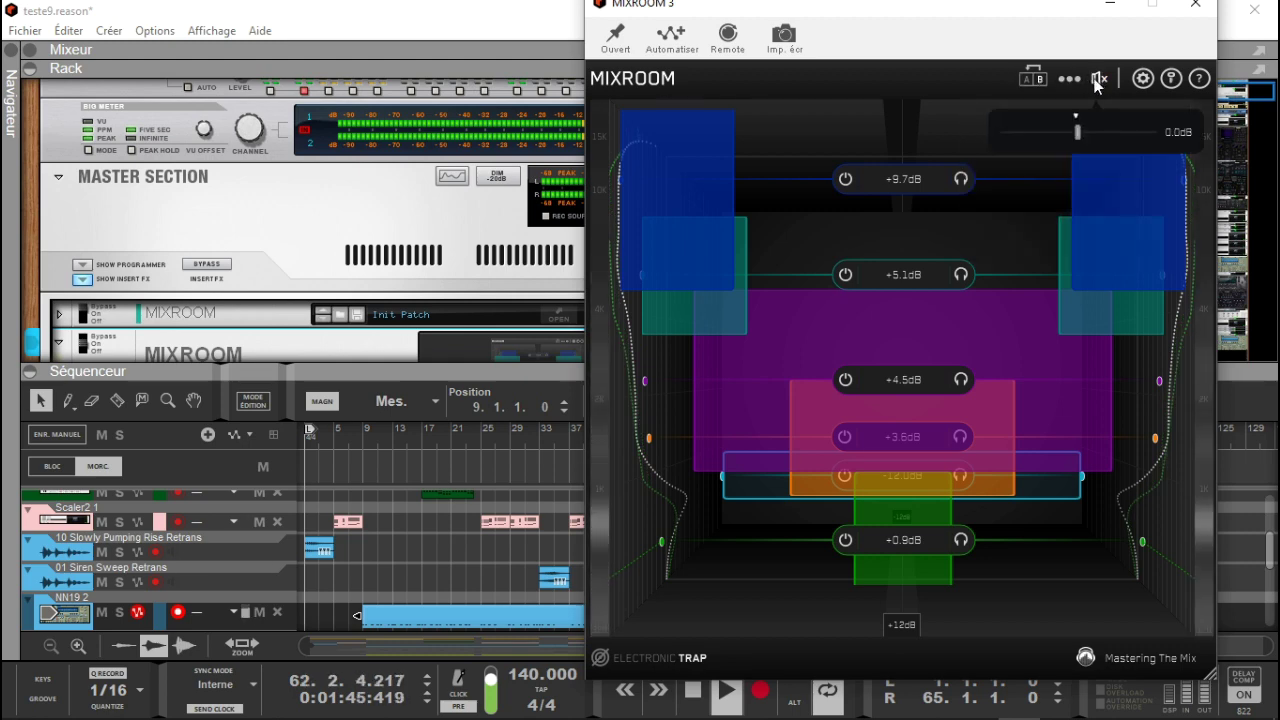
click(1097, 80)
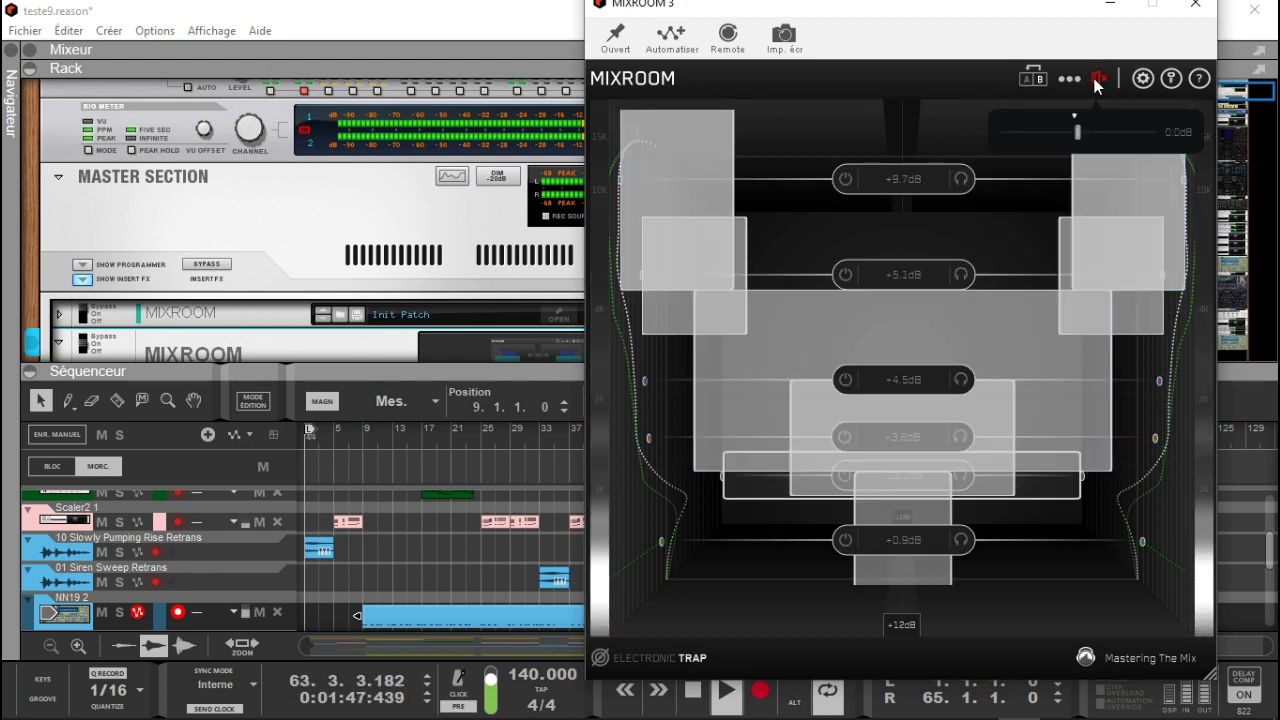
click(1097, 80)
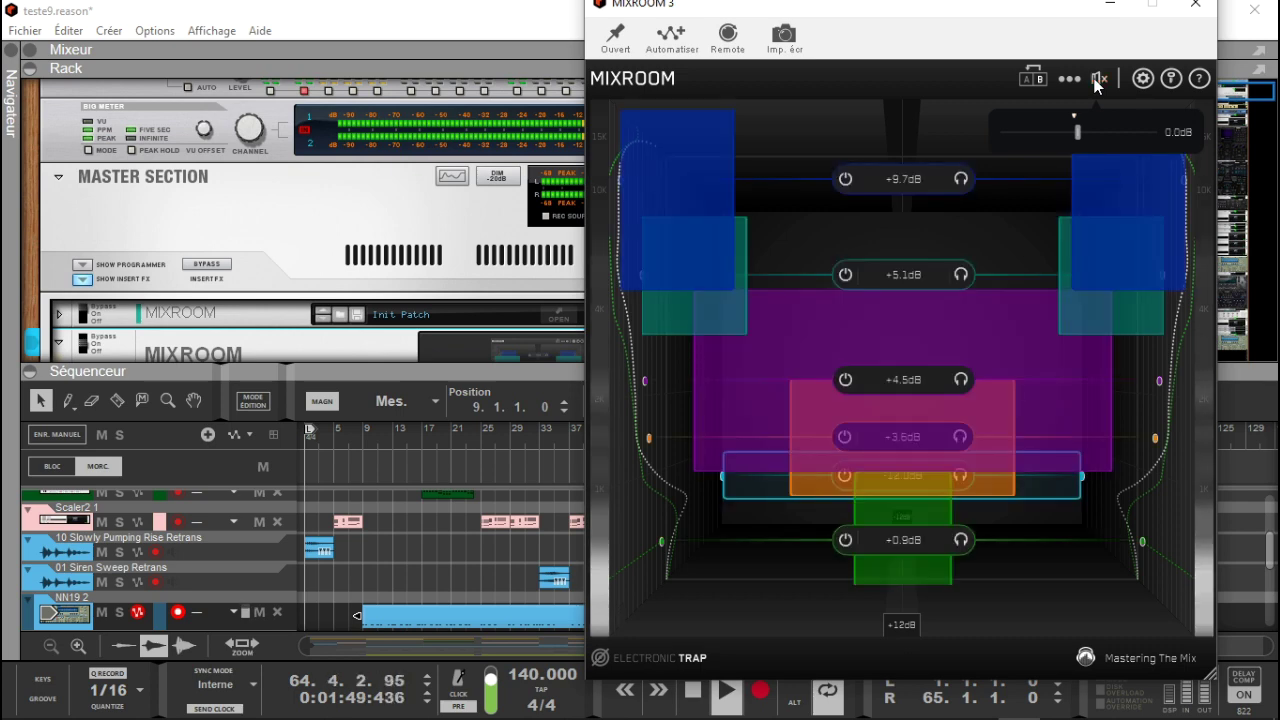
click(1069, 79)
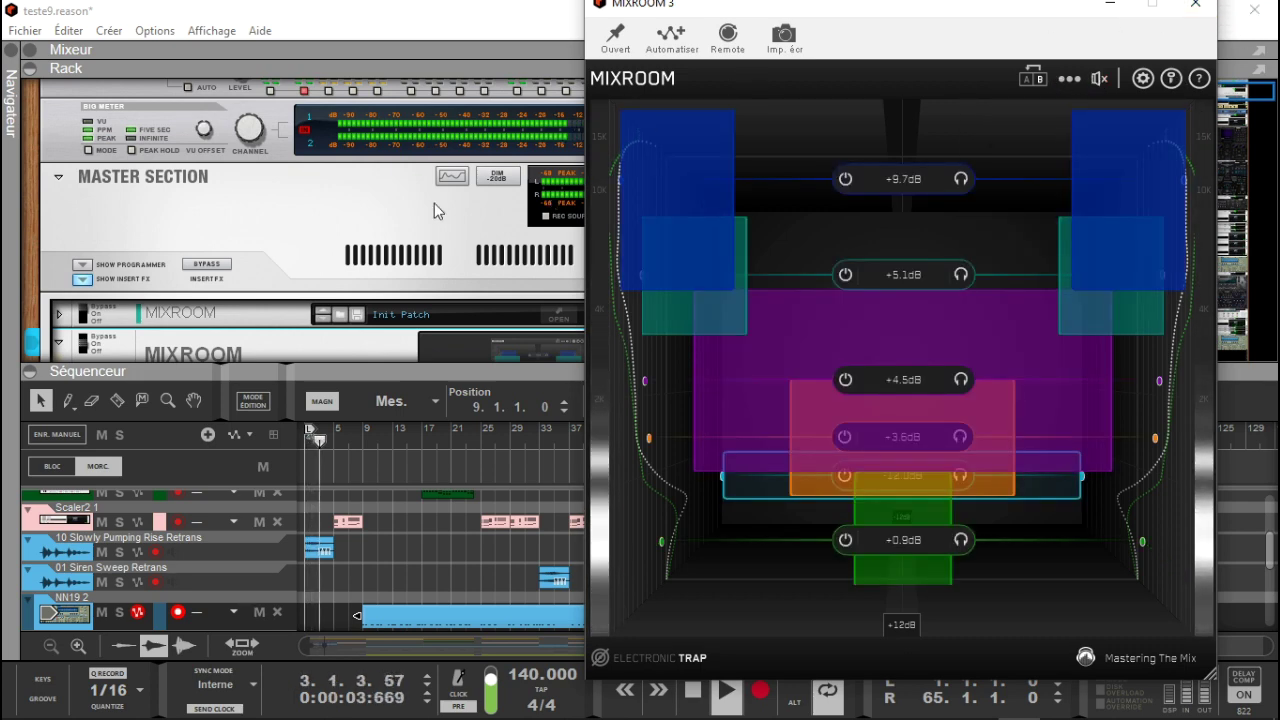
Step: Stop the song and reopen the MIXROOM 3 editor from the master section's insert effects in the rack
click(433, 203)
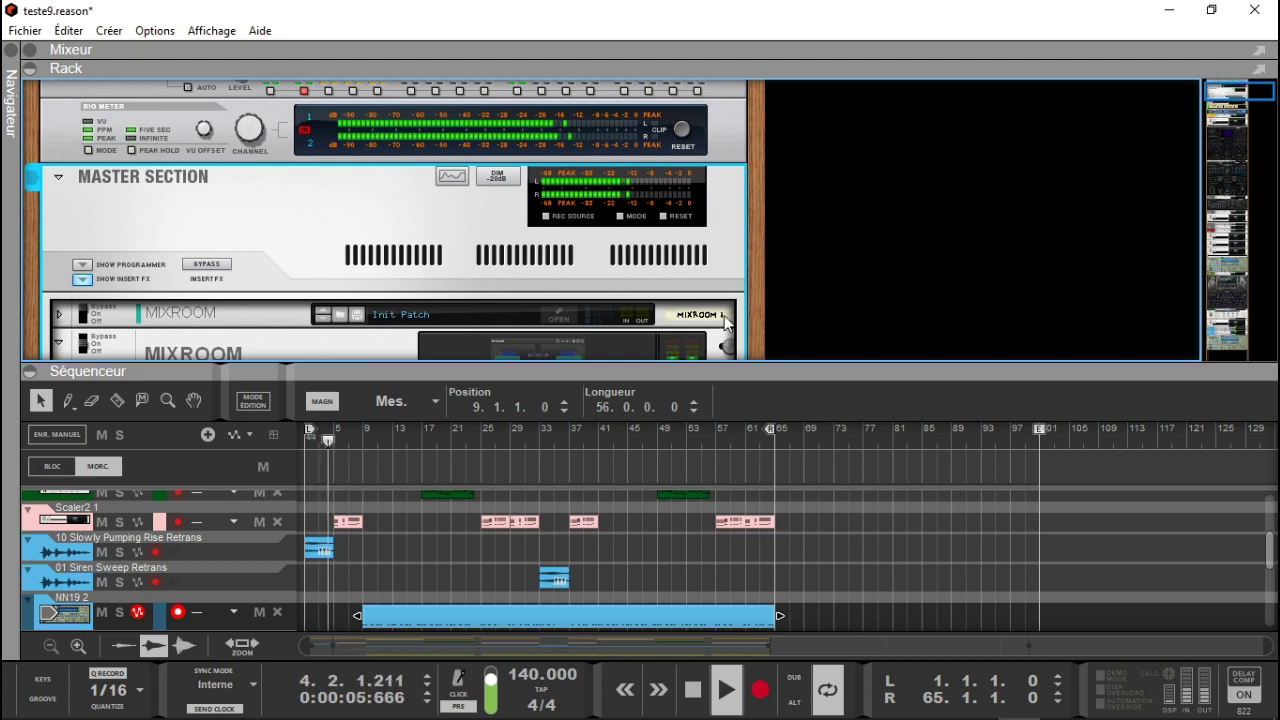
key(space)
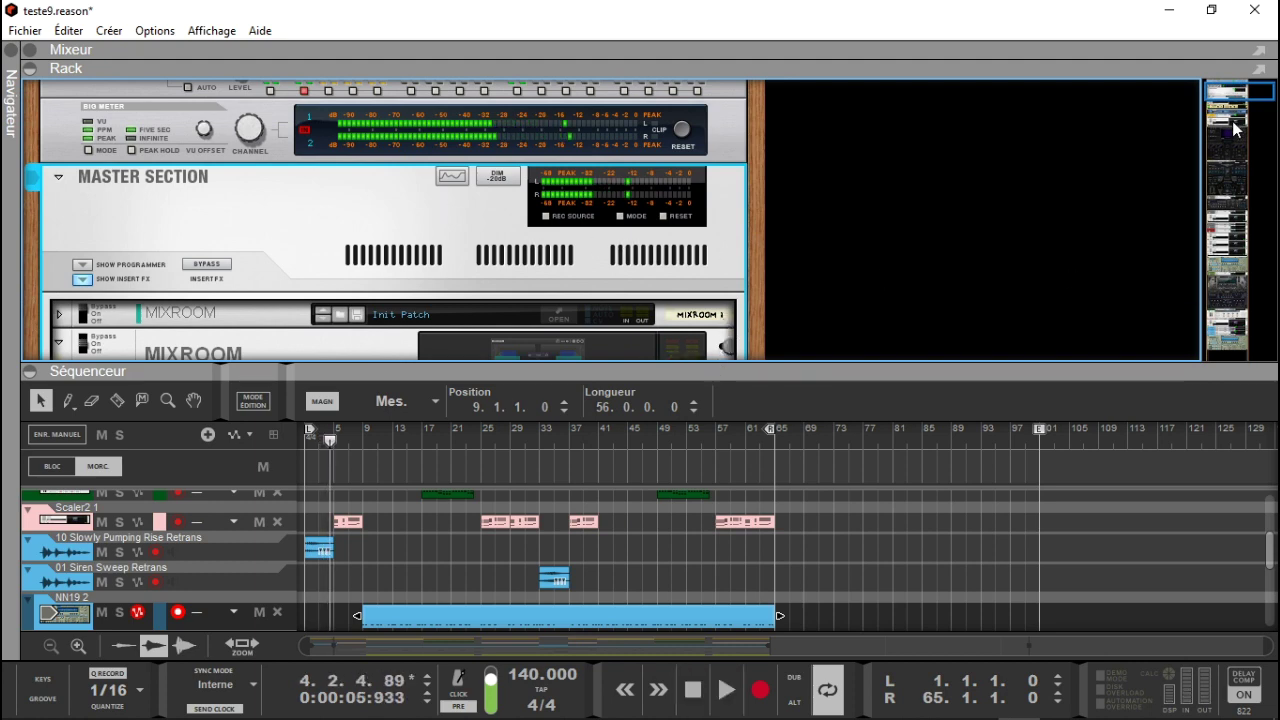
drag(1230, 90, 1222, 100)
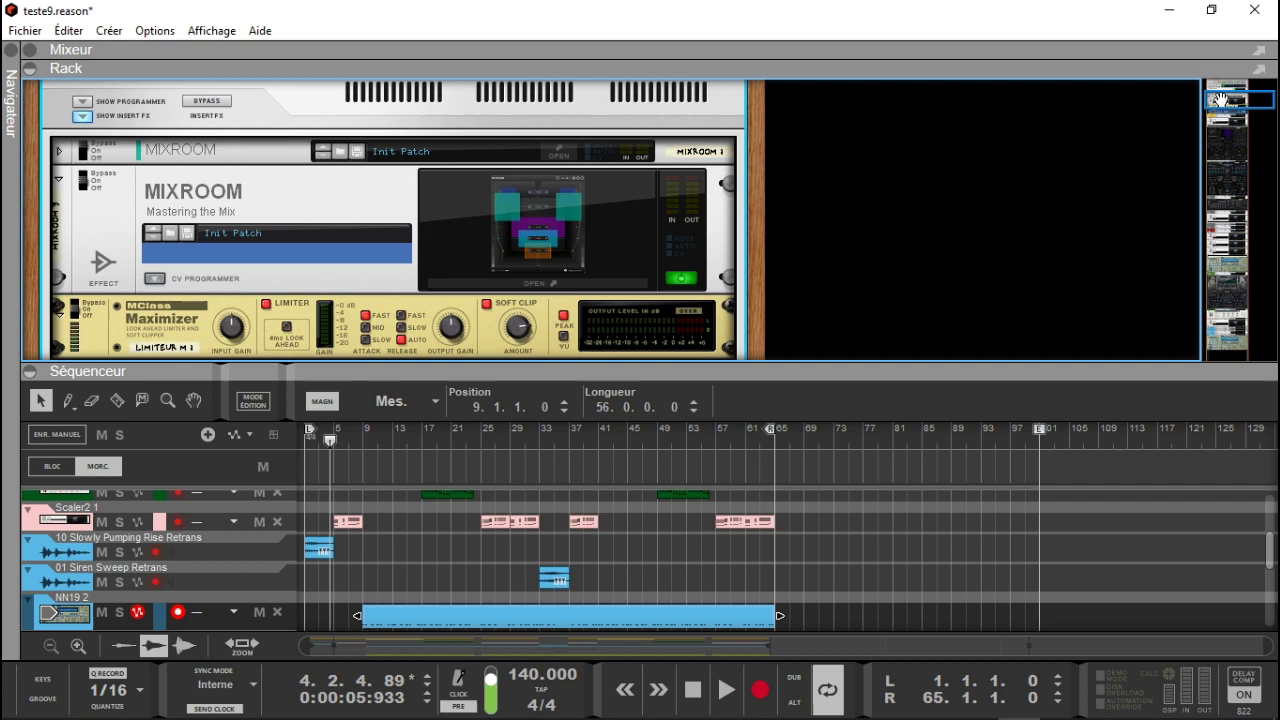
click(546, 207)
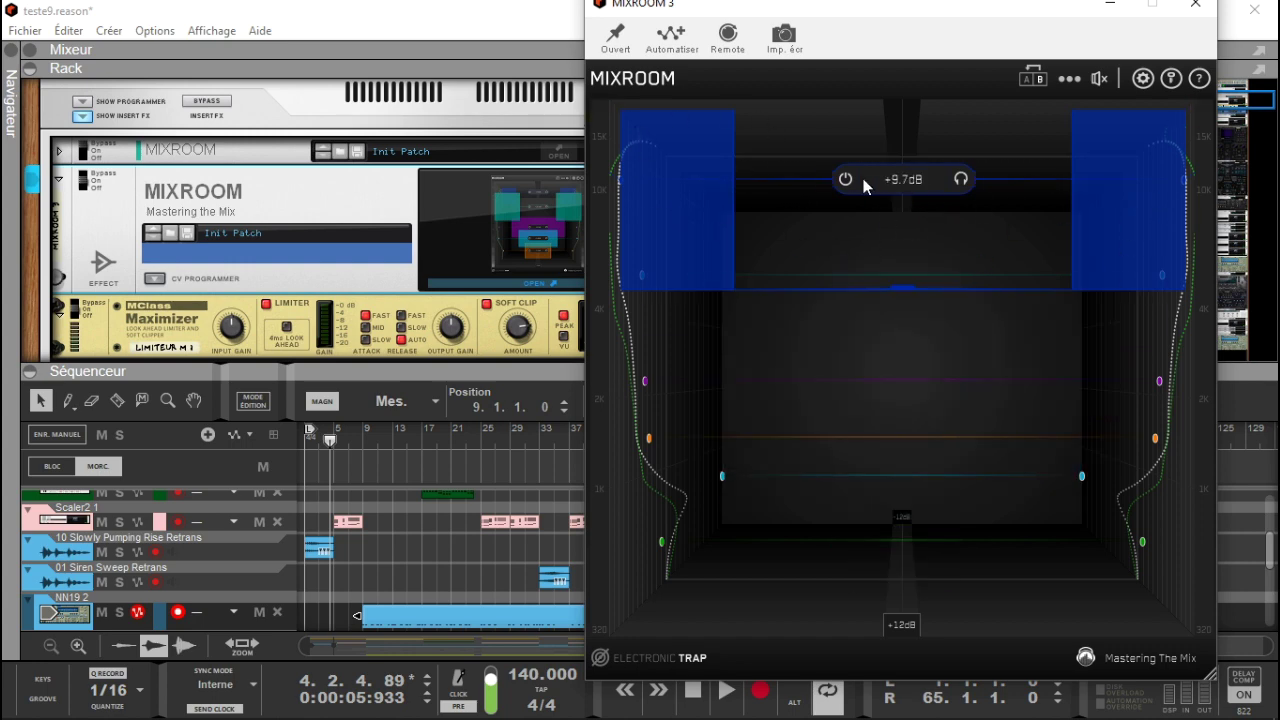
Step: Go over the blue high band's mid/side control, resume playback and widen the green low band slightly around the center
mouse_move(895, 198)
mouse_move(911, 198)
mouse_down()
mouse_move(851, 200)
mouse_move(928, 201)
mouse_up()
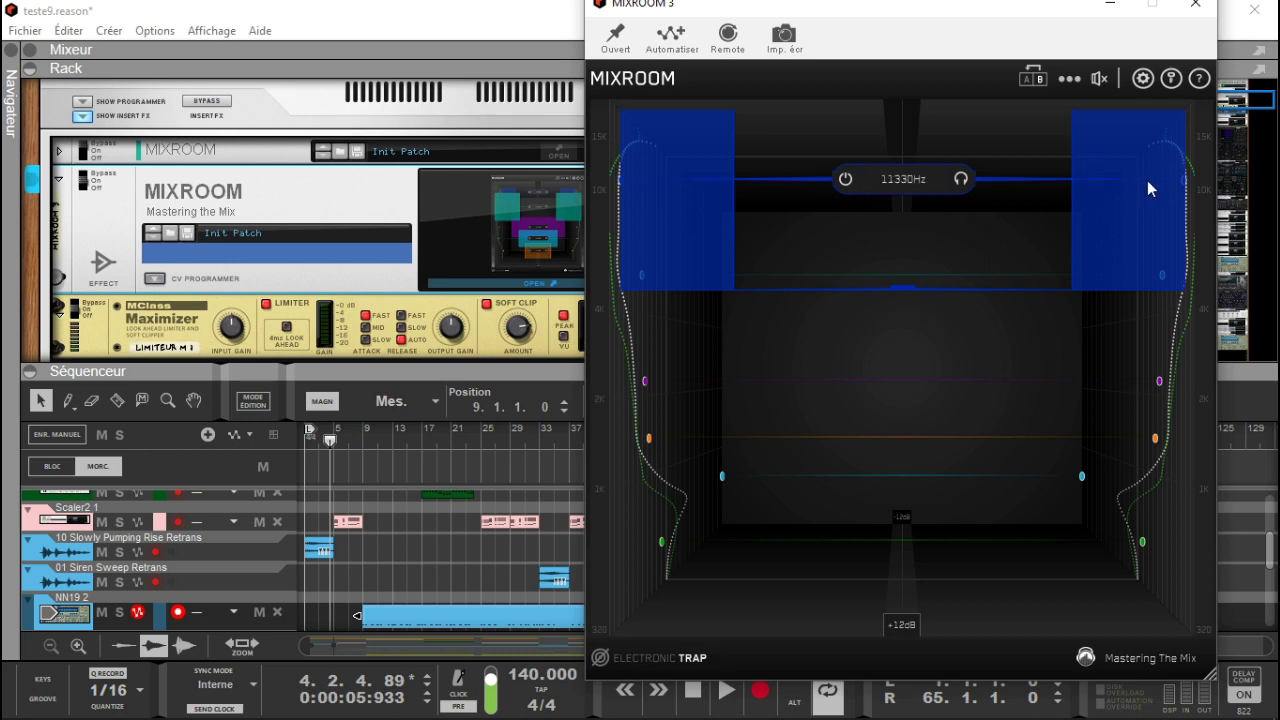
click(1011, 480)
mouse_move(900, 556)
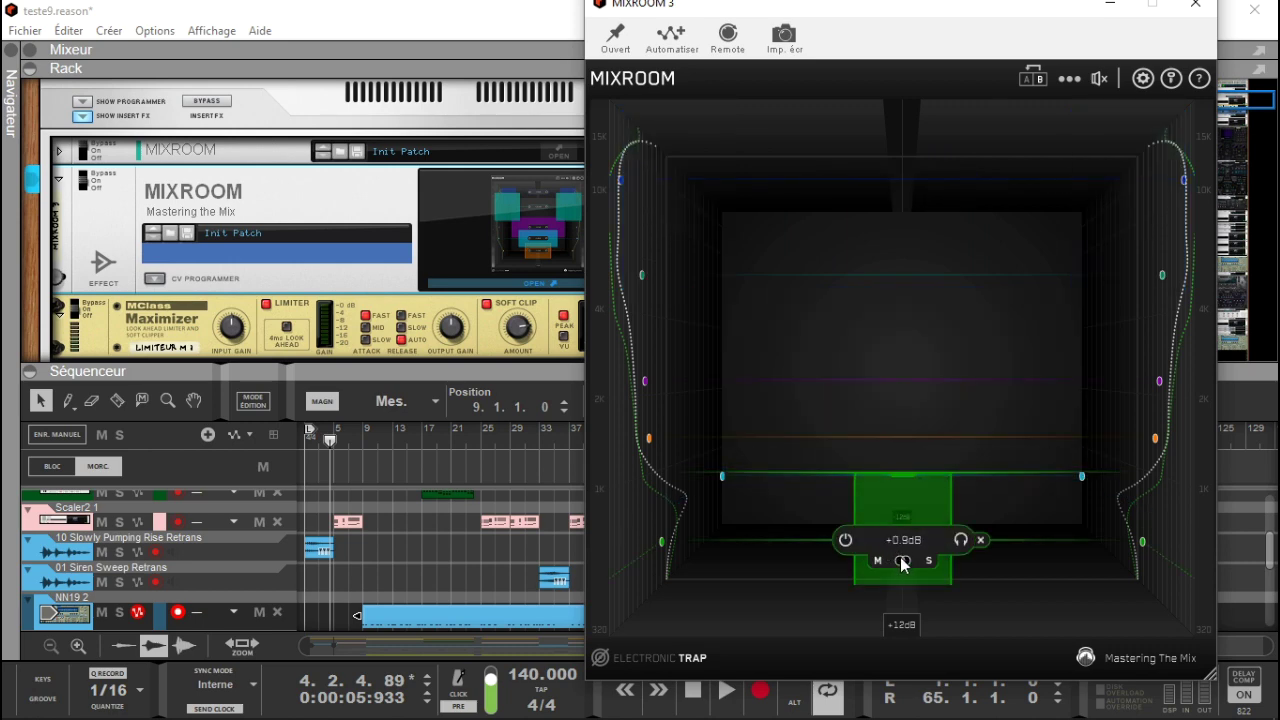
drag(905, 564, 1031, 407)
click(876, 534)
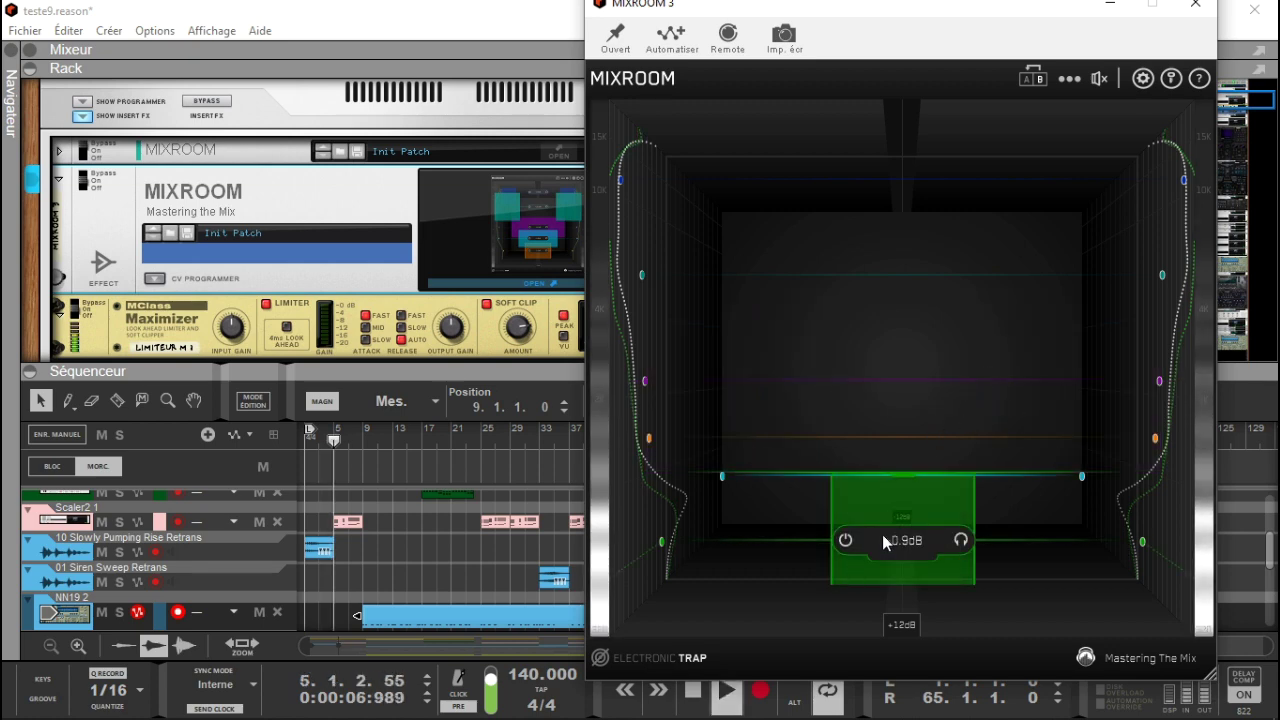
Step: Reassign the stereo placement of the bands: orange to side, blue to mid, teal partly to mid and purple to full stereo
click(922, 408)
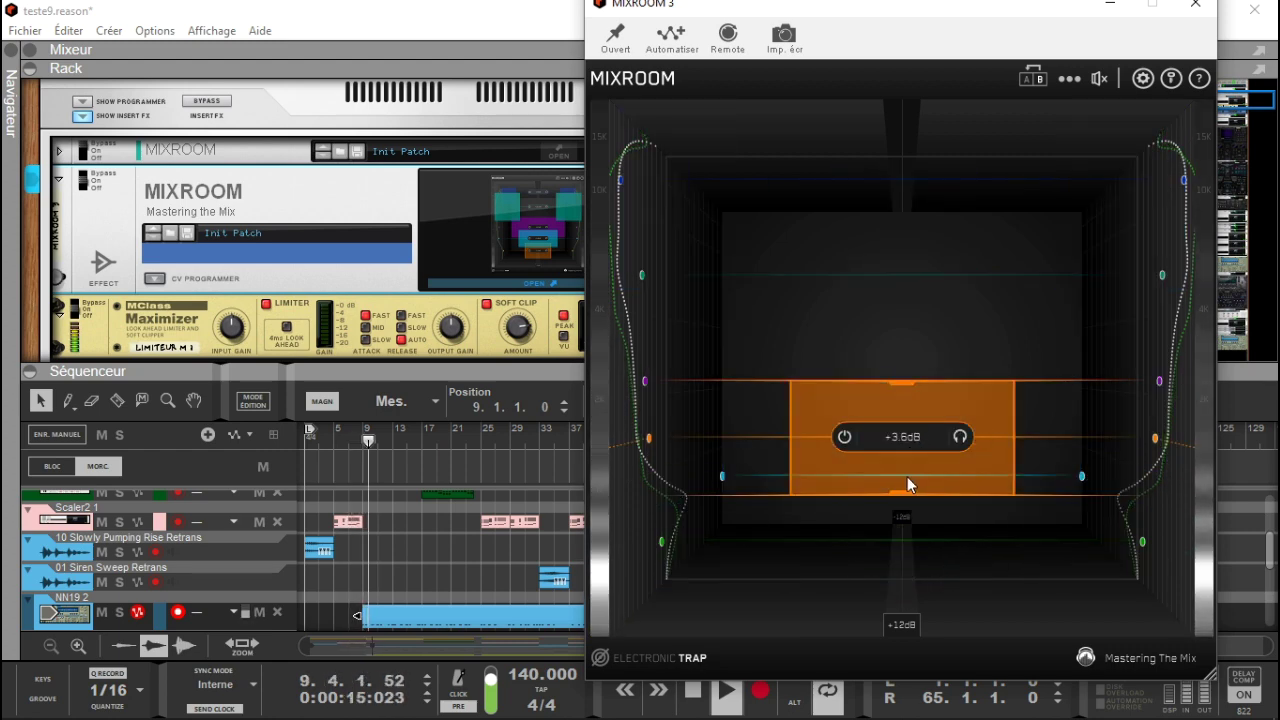
drag(902, 456, 1058, 454)
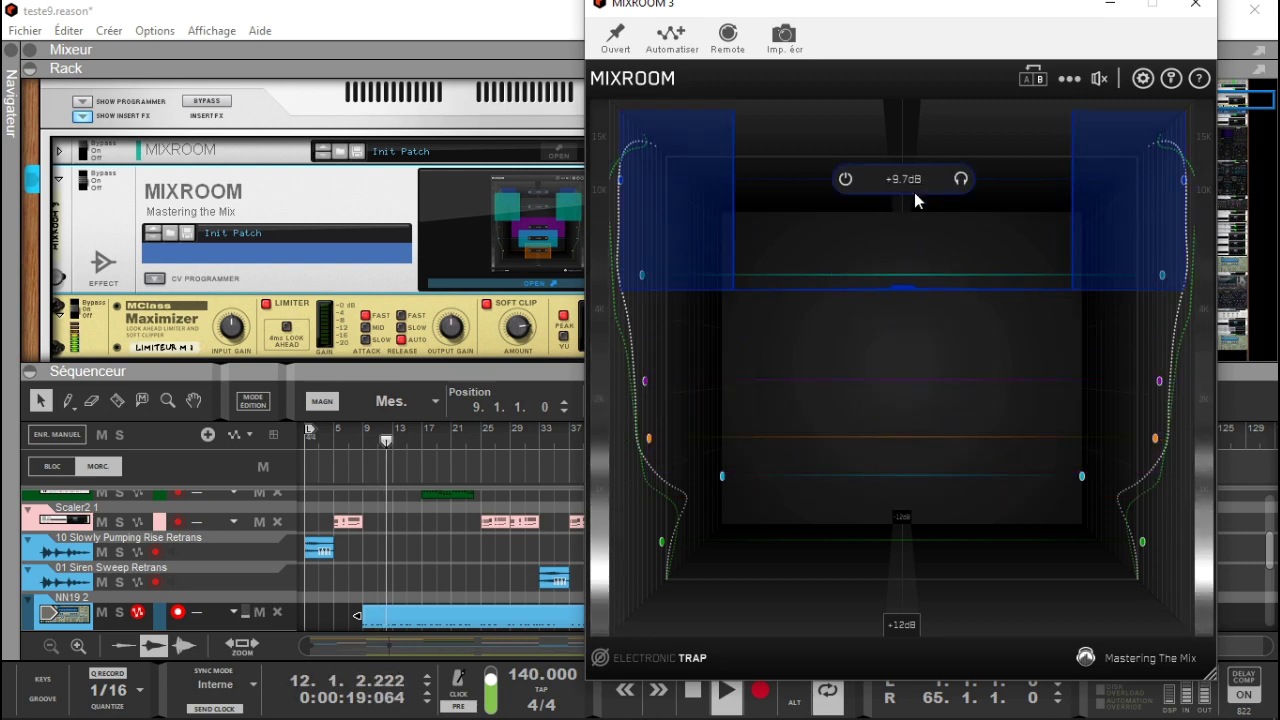
drag(904, 186, 707, 200)
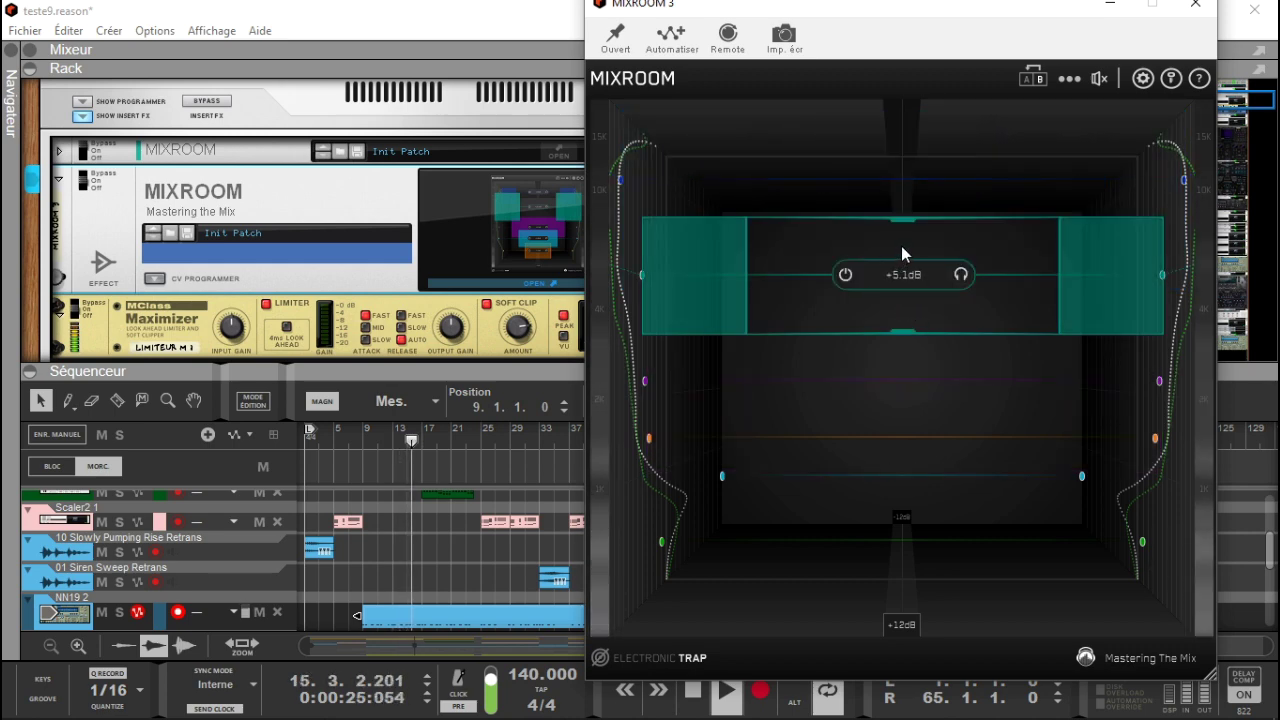
drag(907, 288, 784, 291)
click(897, 399)
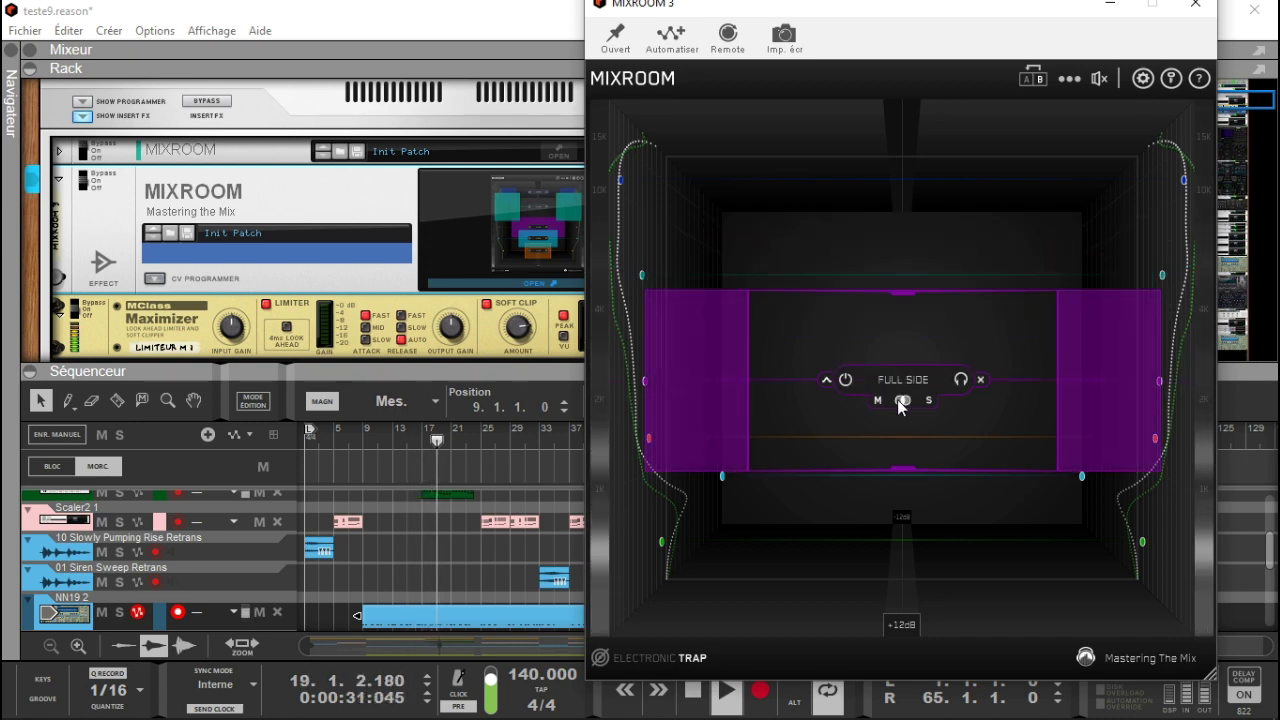
click(901, 400)
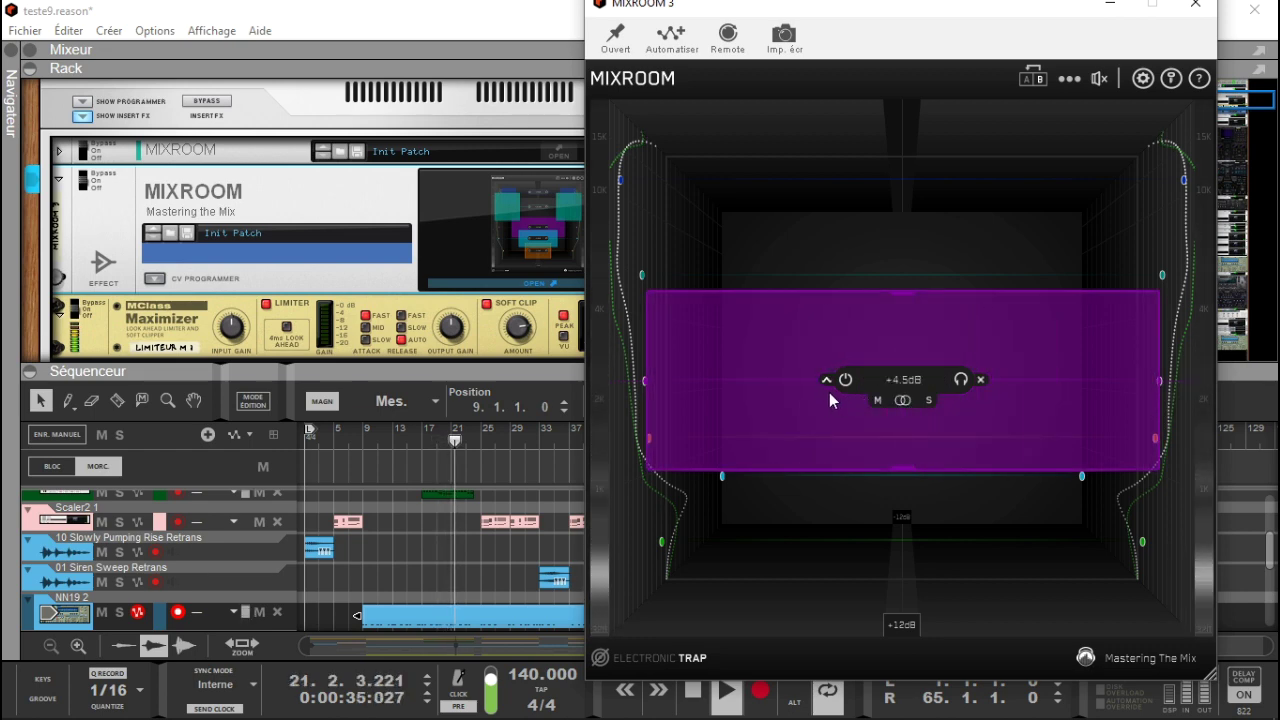
Step: Spread the light-blue cut band toward the sides and adjust the other bands, with blue at +10.1 dB, purple +5.6 dB and orange +5.2 dB
click(867, 495)
drag(903, 494, 1157, 319)
drag(1142, 245, 1069, 355)
drag(1065, 420, 999, 532)
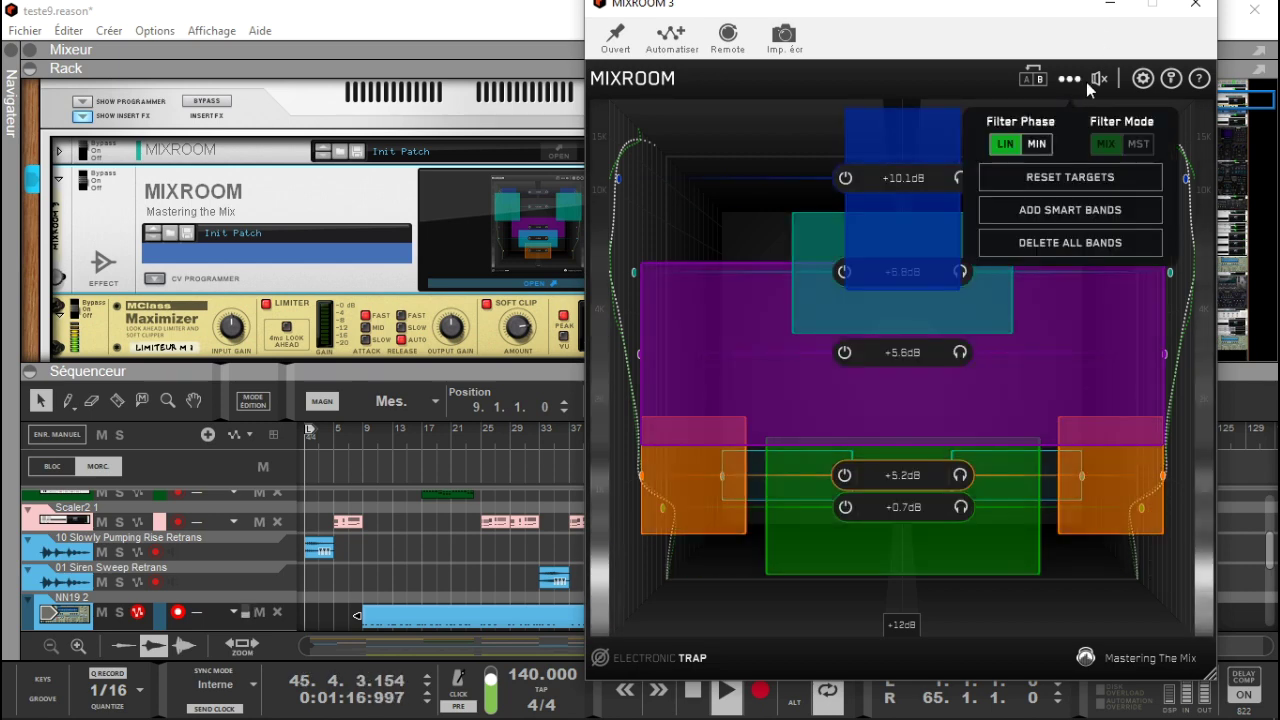
Step: Compare the A and B settings during playback, check the B setting against the level-matched bypass, and stop the song
click(1027, 85)
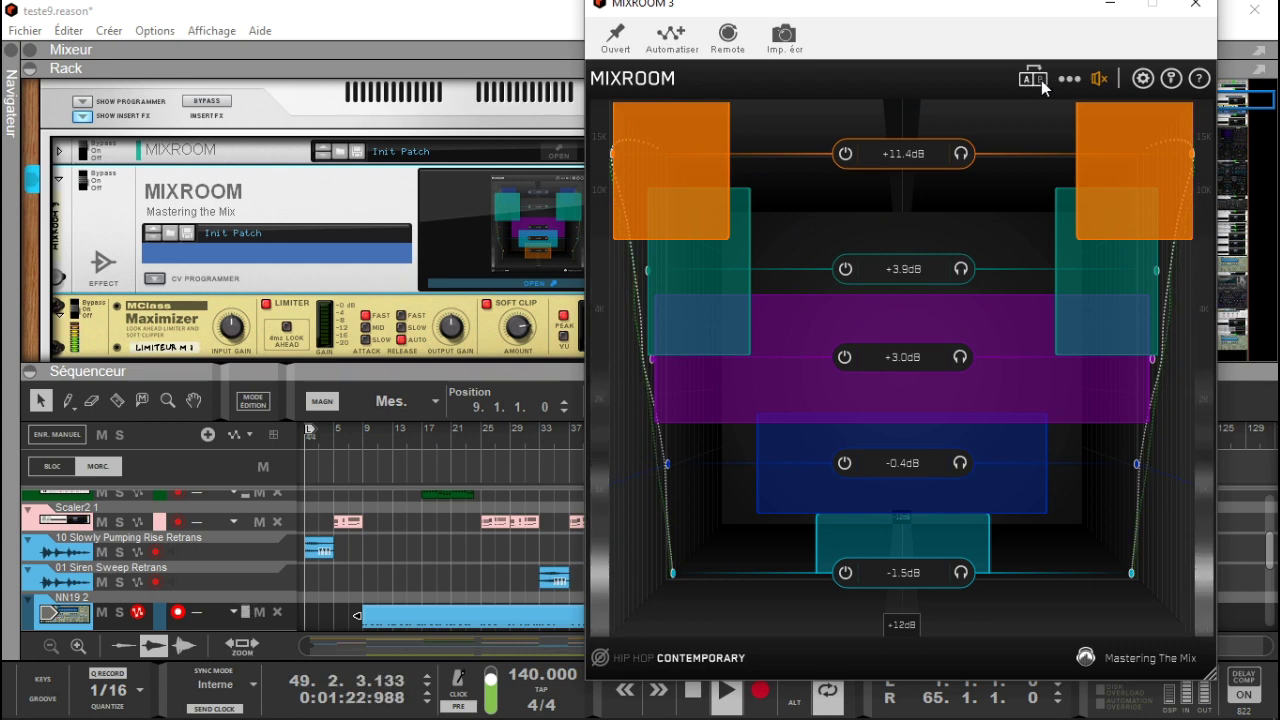
click(1041, 80)
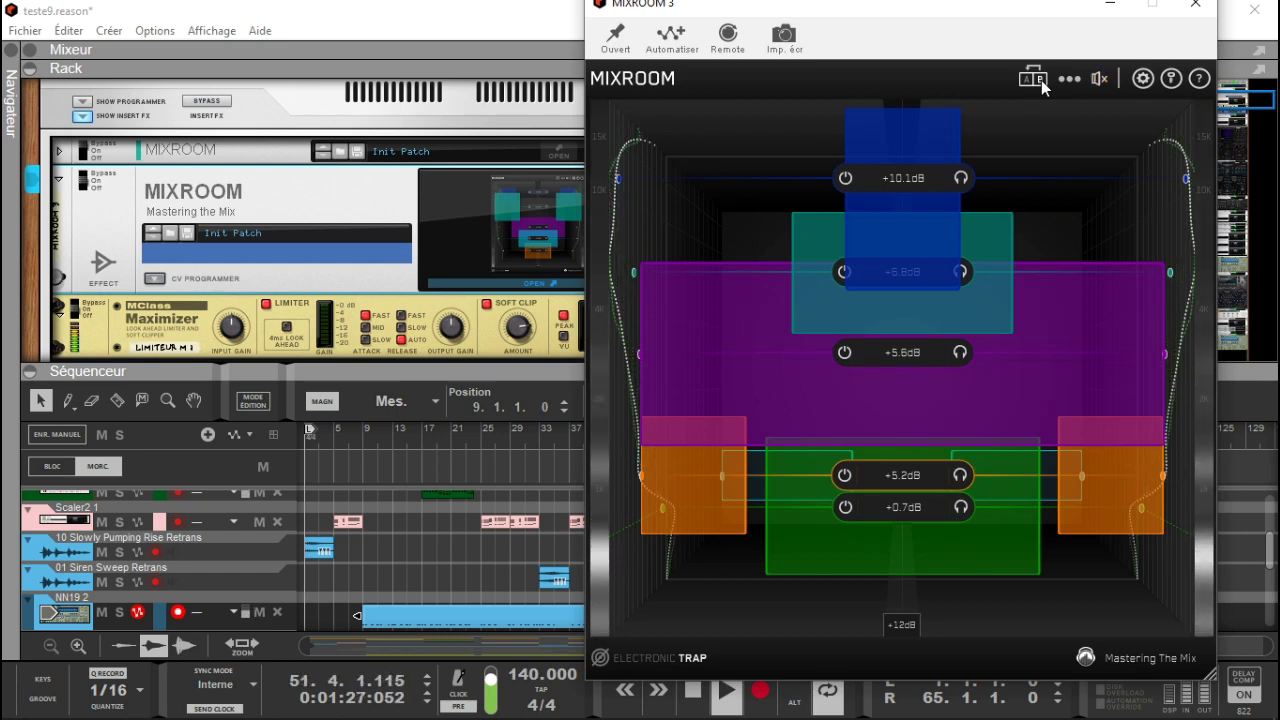
click(1098, 81)
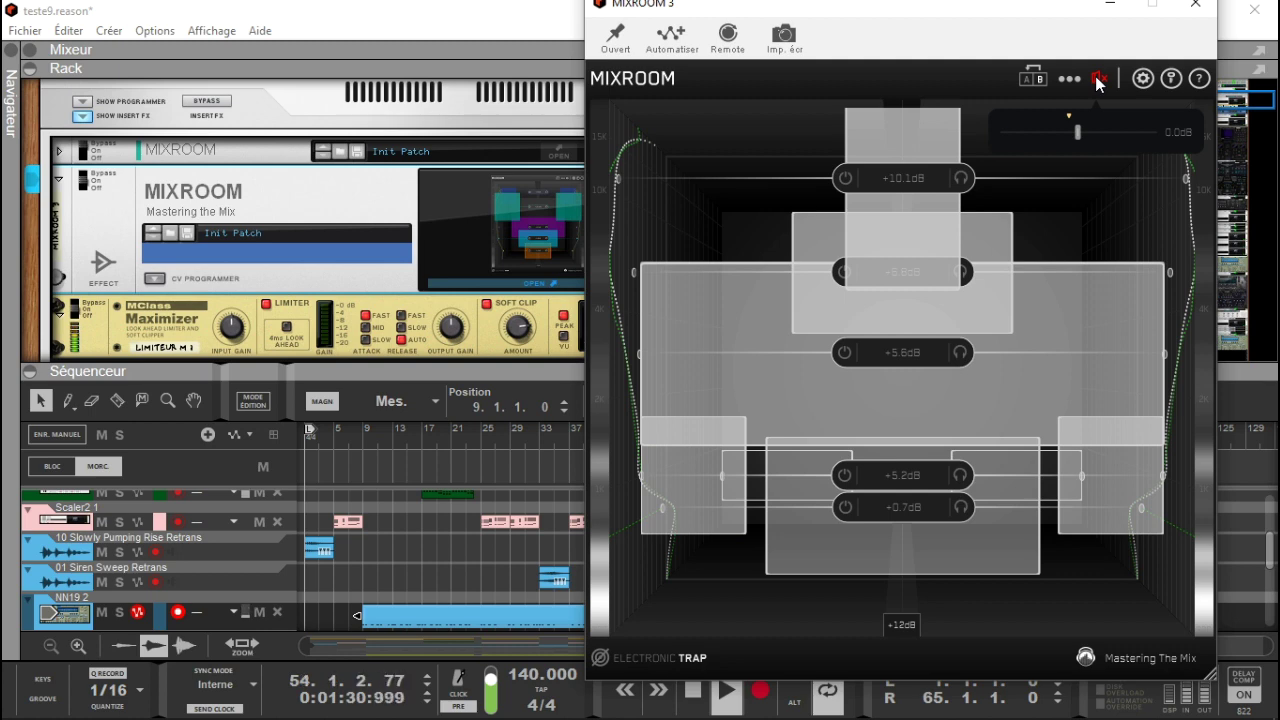
click(1098, 81)
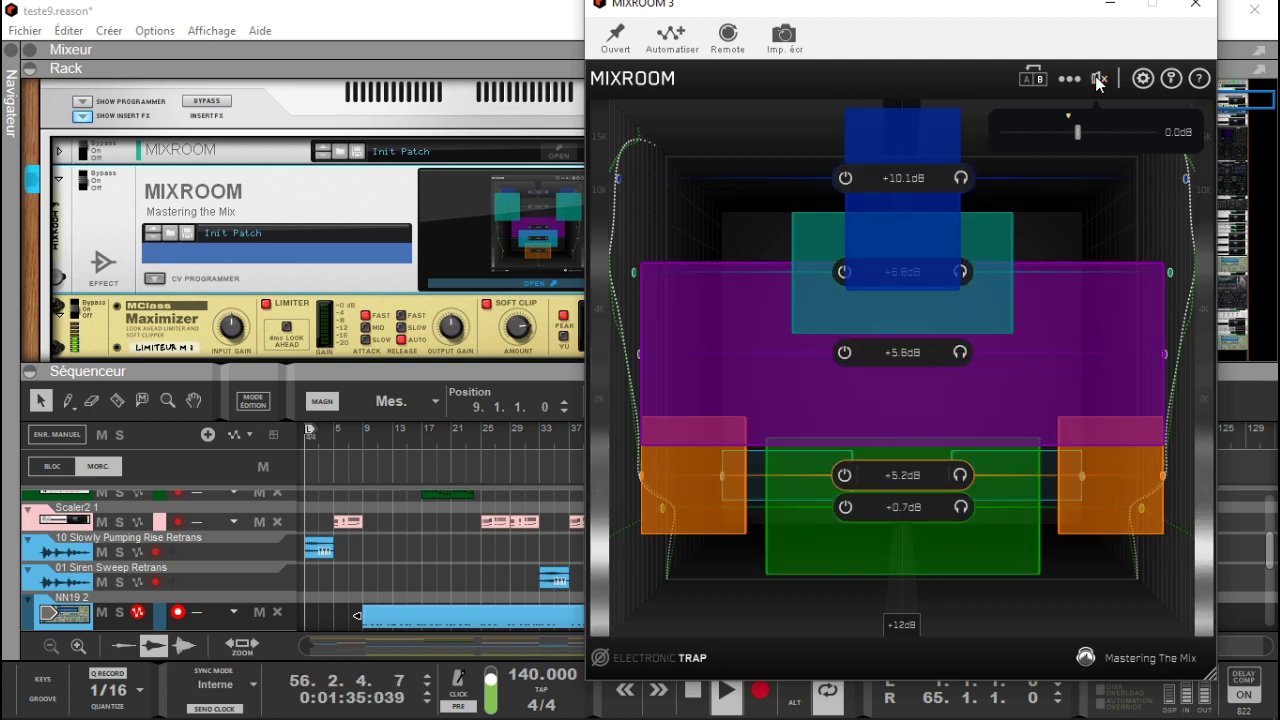
key(space)
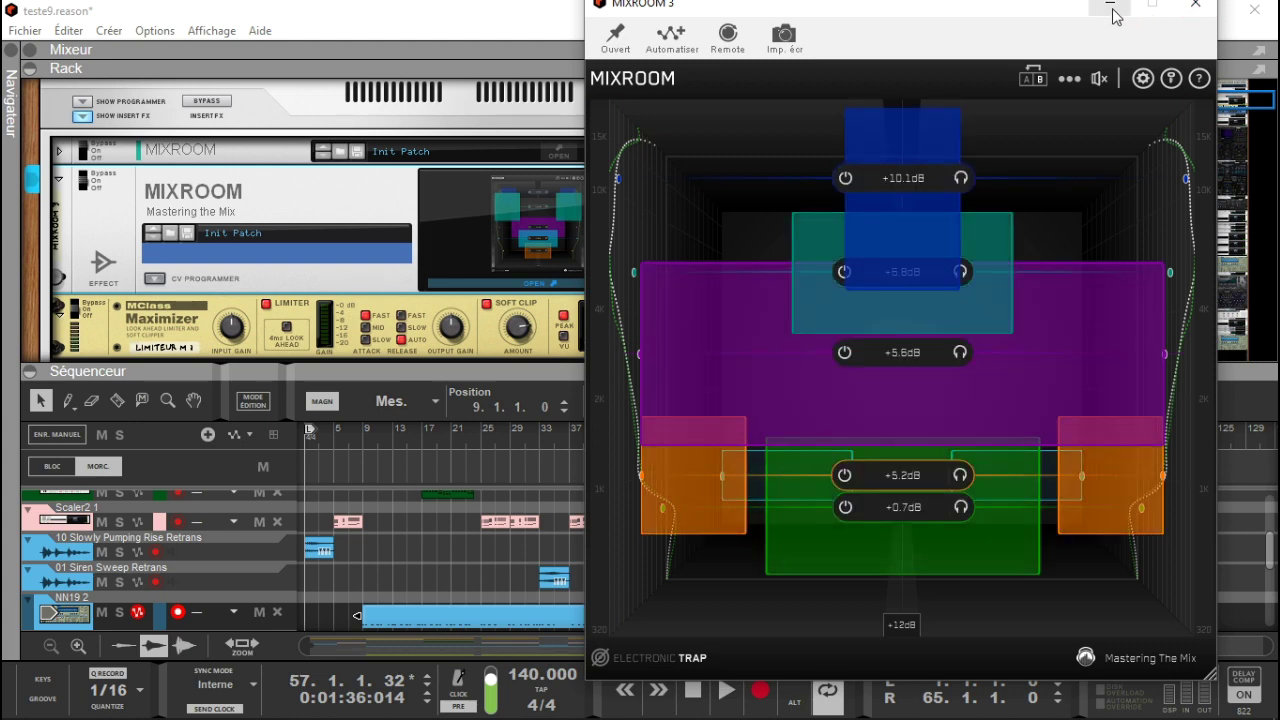
Step: Delete all bands of the B setting and reset its targets
click(1069, 78)
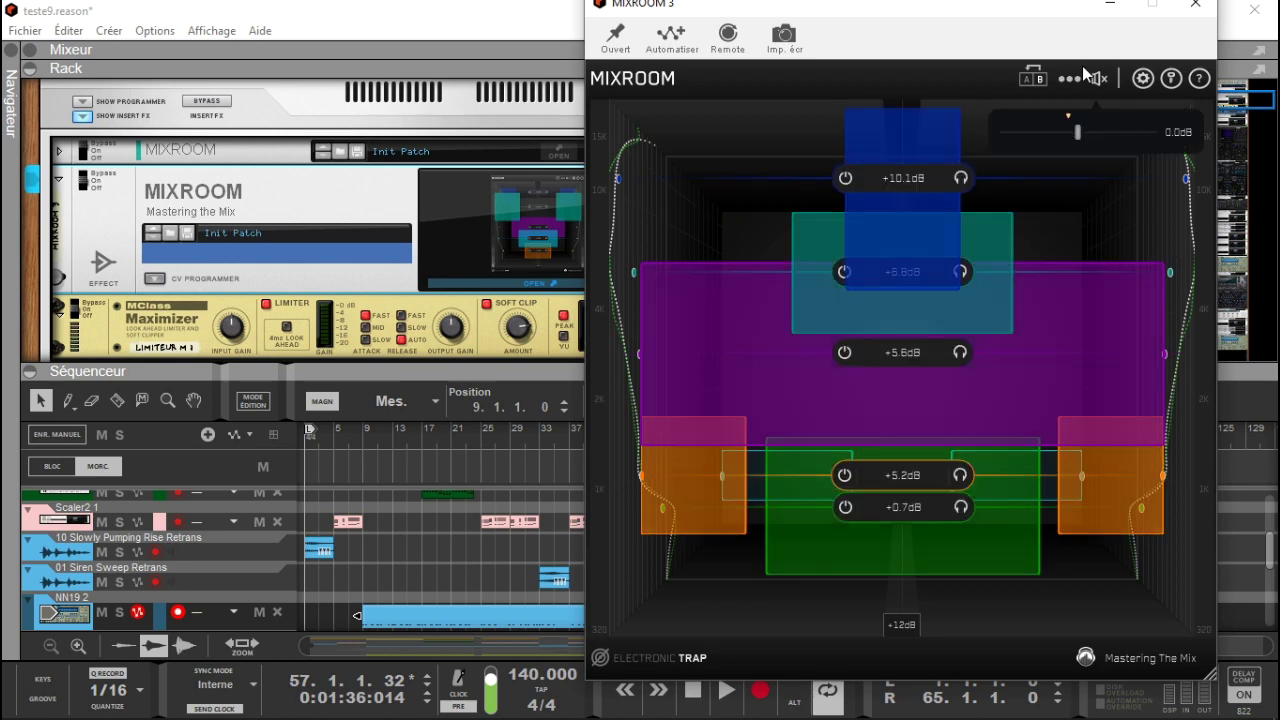
click(1069, 78)
click(1055, 245)
click(1069, 79)
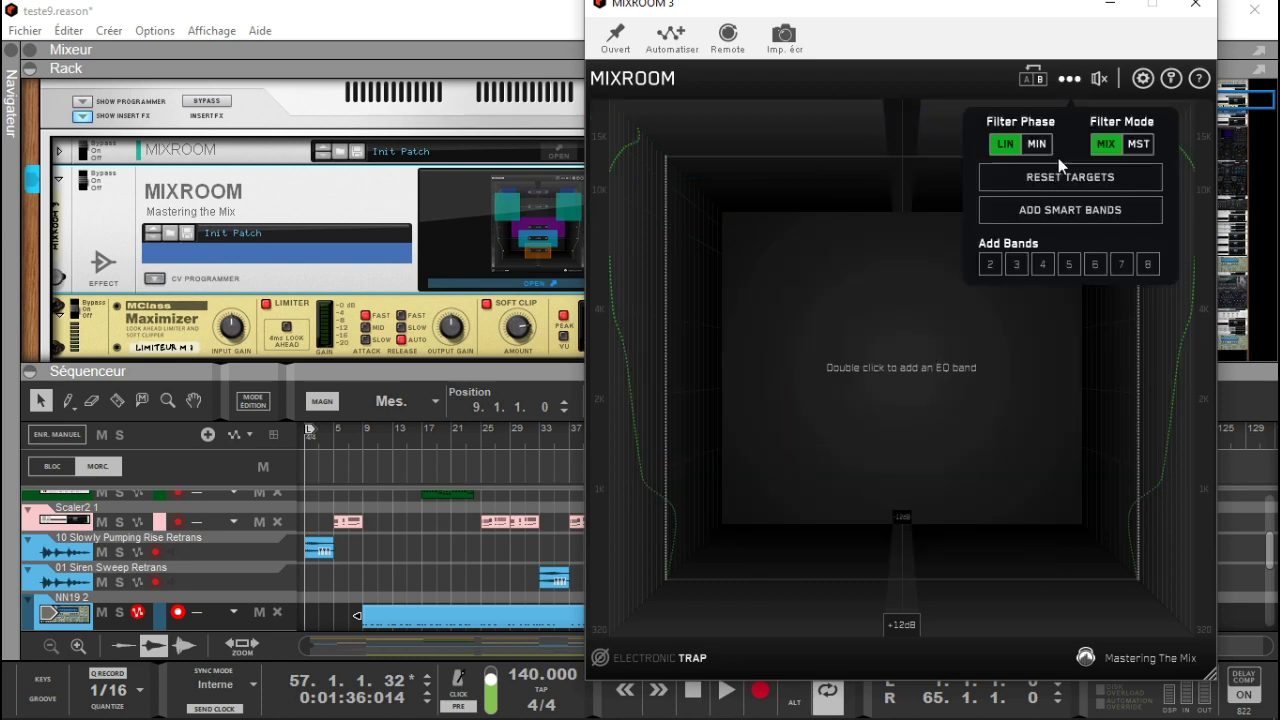
click(1070, 177)
Step: Add eight EQ bands at once and delete them all again
click(1064, 79)
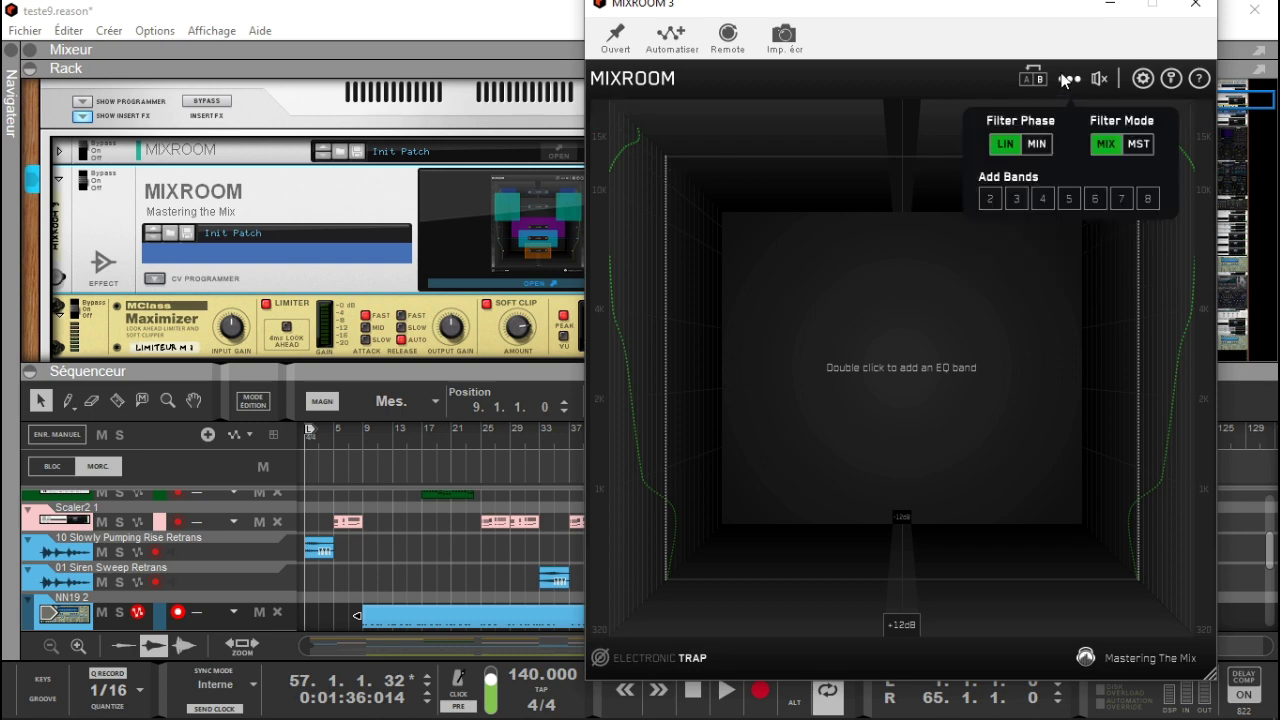
click(1147, 200)
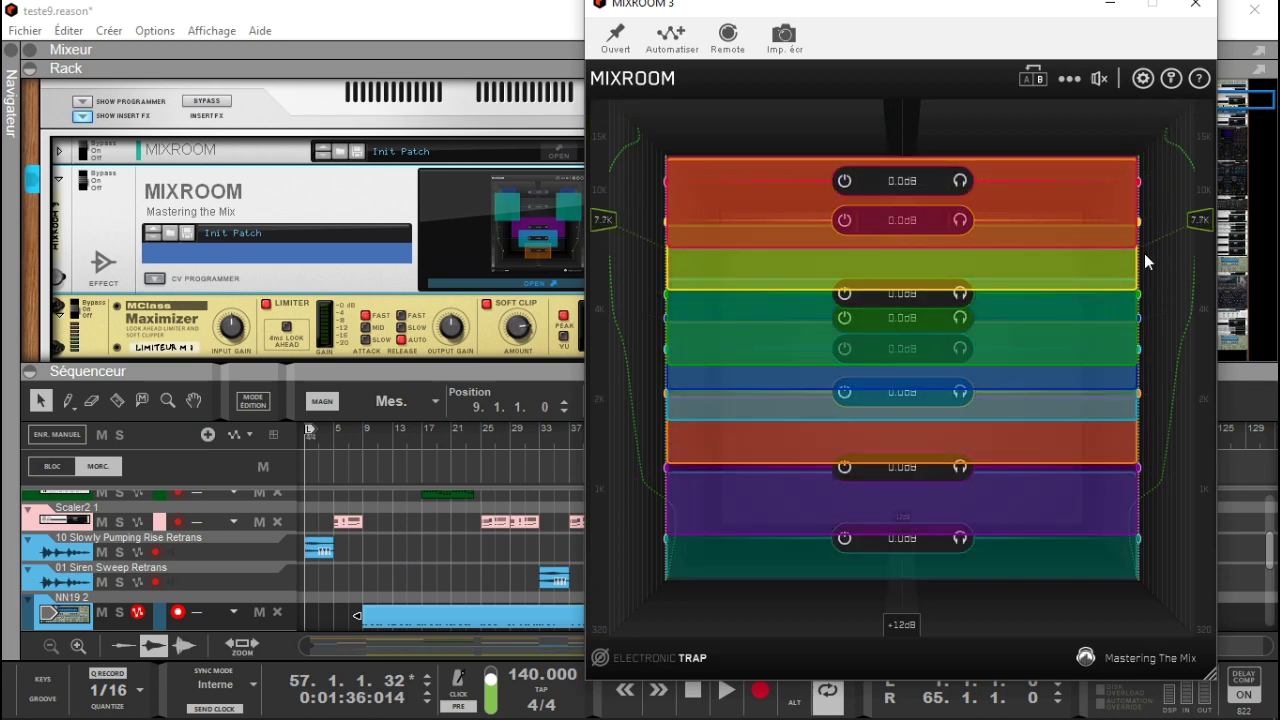
click(1067, 80)
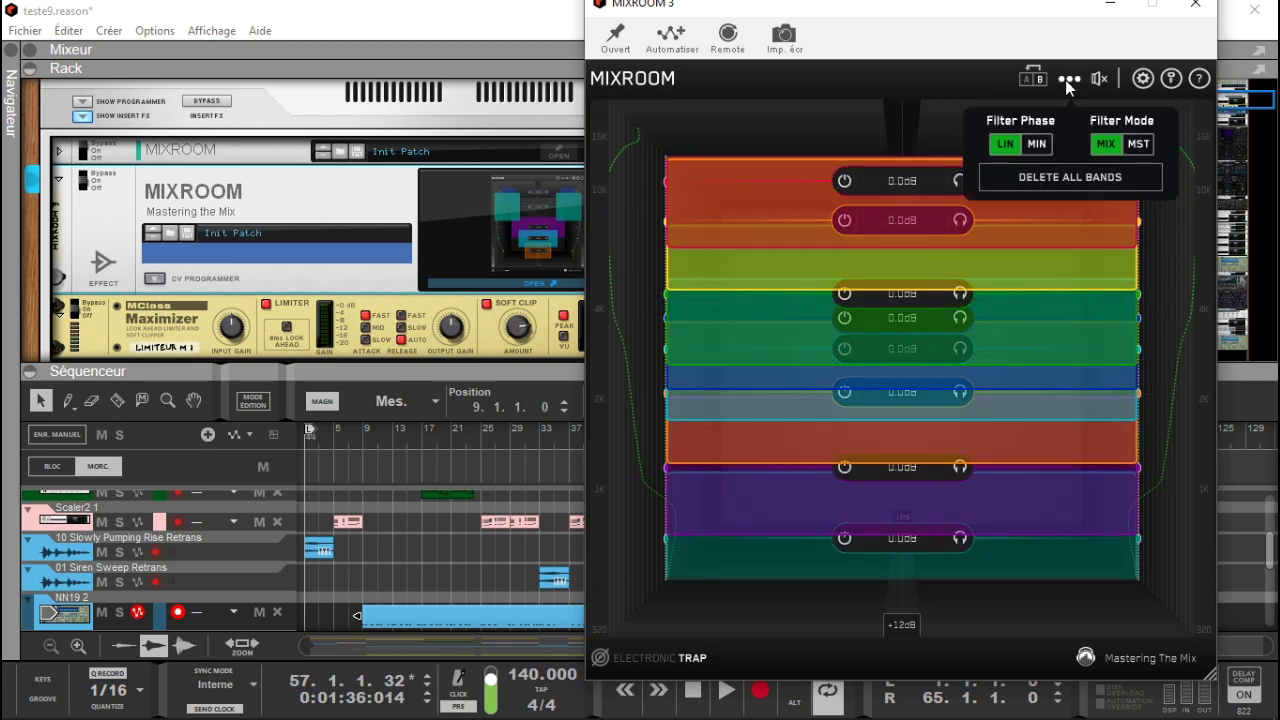
click(1070, 178)
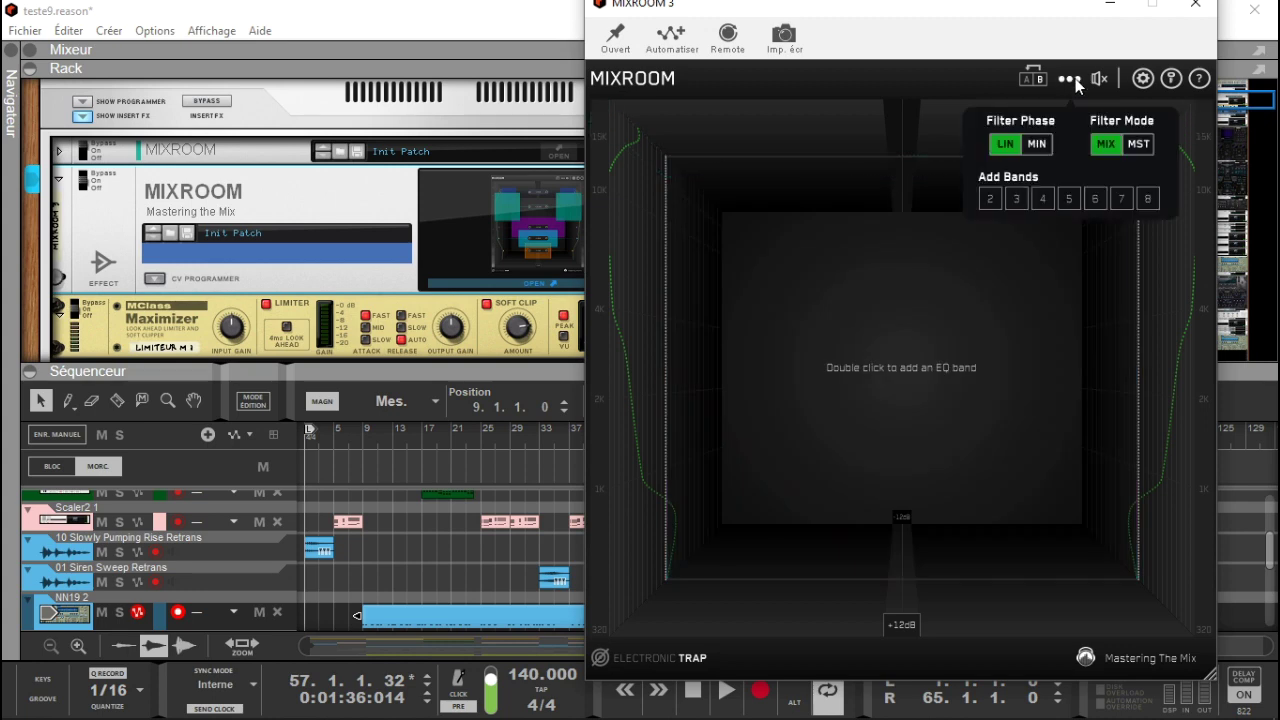
Step: Add five bands and set teal to -3.4 dB, purple to -11.3 dB, orange to -6.0 dB and light blue to +1.6 dB
click(1069, 199)
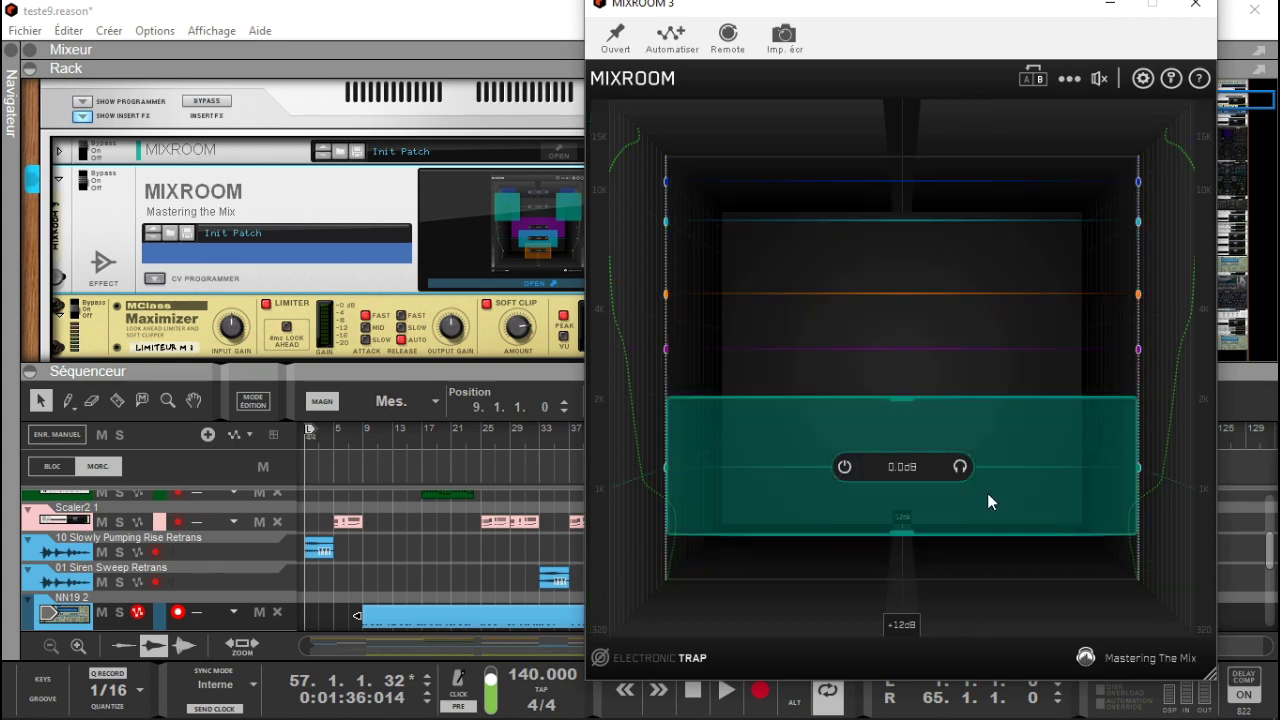
mouse_move(1040, 488)
mouse_down()
mouse_move(1037, 577)
mouse_move(1029, 505)
mouse_up()
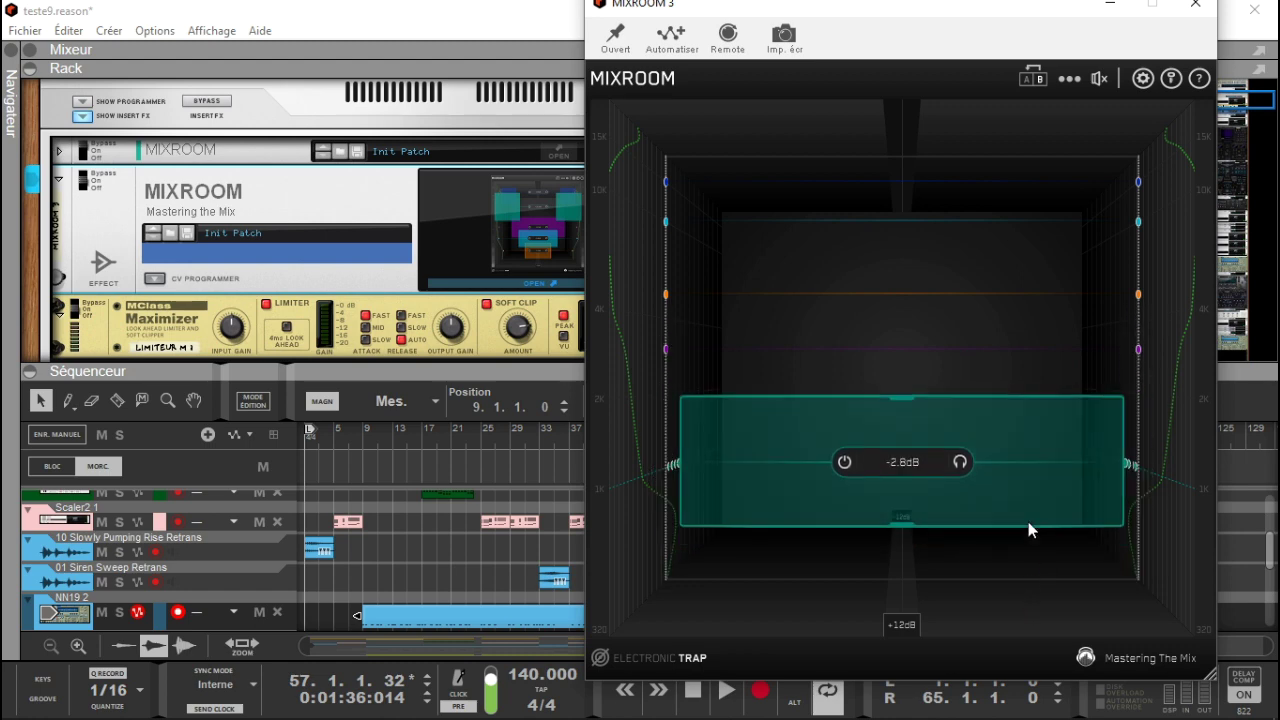
drag(1004, 354, 977, 464)
drag(986, 253, 983, 305)
drag(975, 205, 1007, 251)
Step: Place the orange band in the mid and the two blue high bands on the sides, raising the light-blue band's frequency slightly
click(884, 329)
click(910, 285)
mouse_move(901, 331)
drag(902, 317, 844, 323)
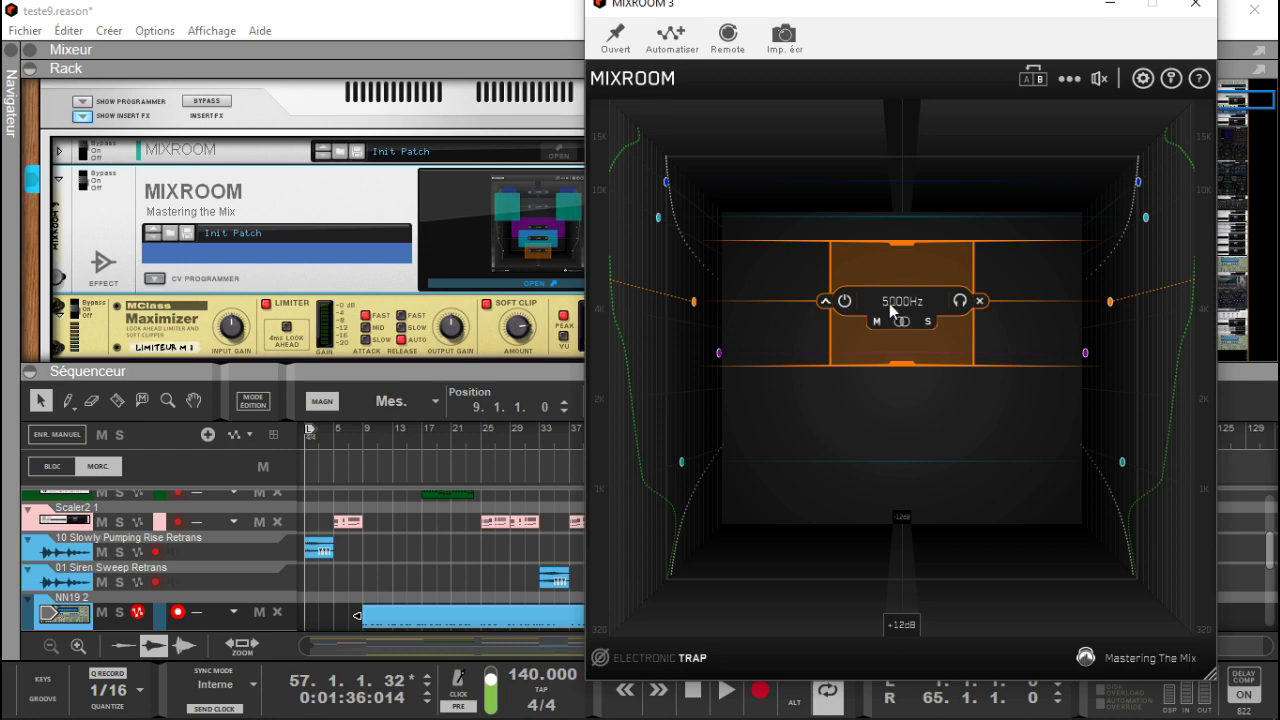
click(905, 178)
drag(898, 200, 1095, 20)
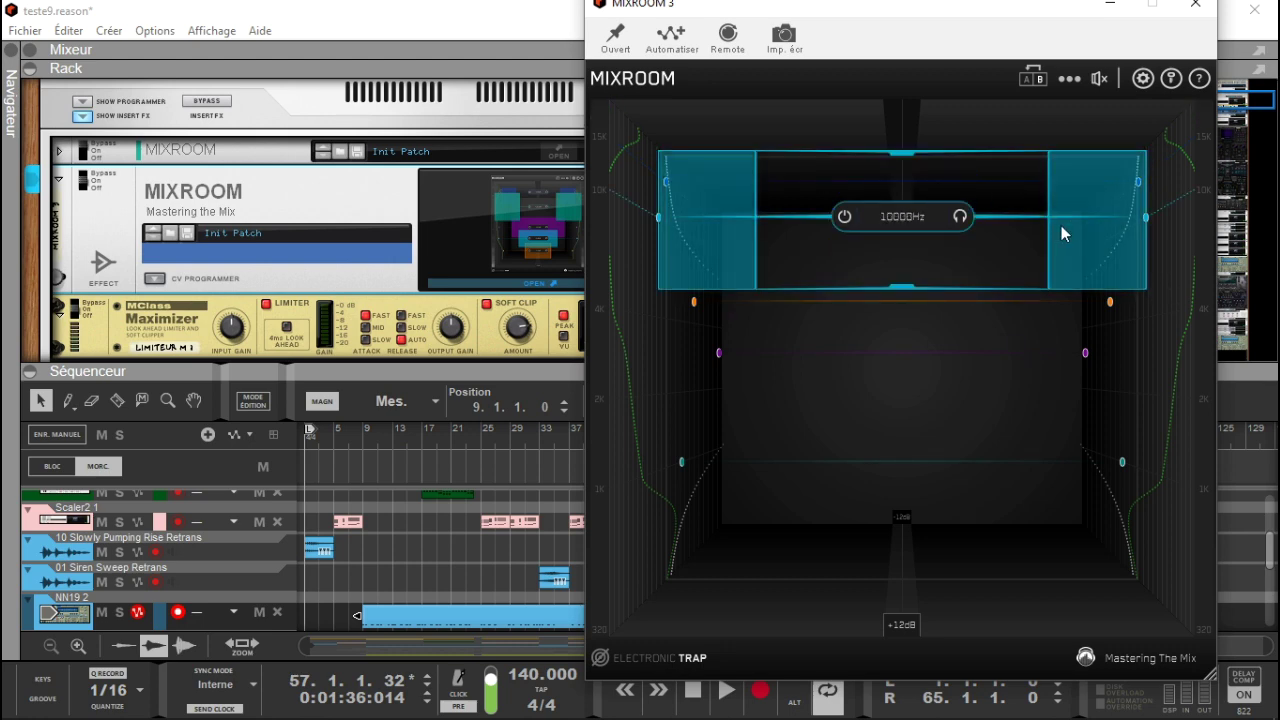
mouse_move(1094, 218)
mouse_down()
mouse_move(1086, 190)
mouse_move(1084, 240)
mouse_move(1083, 192)
mouse_move(1076, 209)
mouse_up()
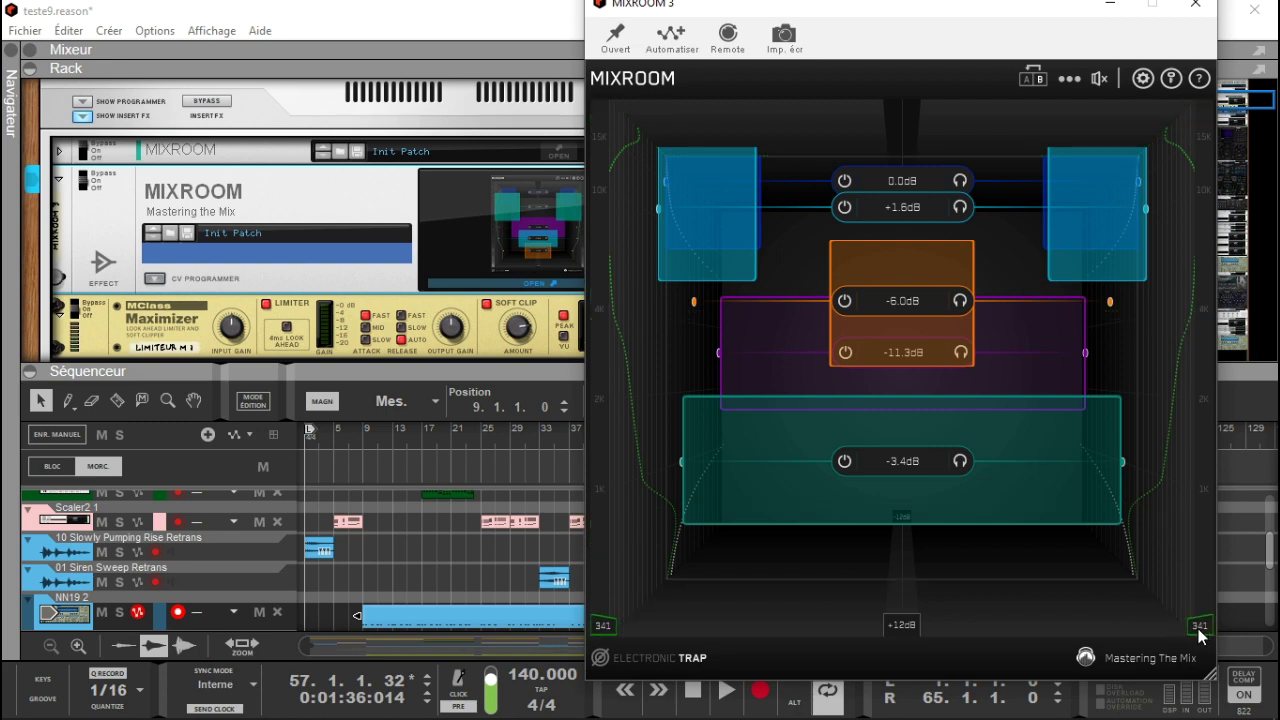
Step: Go through the gain range choices from +2 dB to +12 dB and keep +12 dB
click(902, 627)
click(902, 627)
click(902, 627)
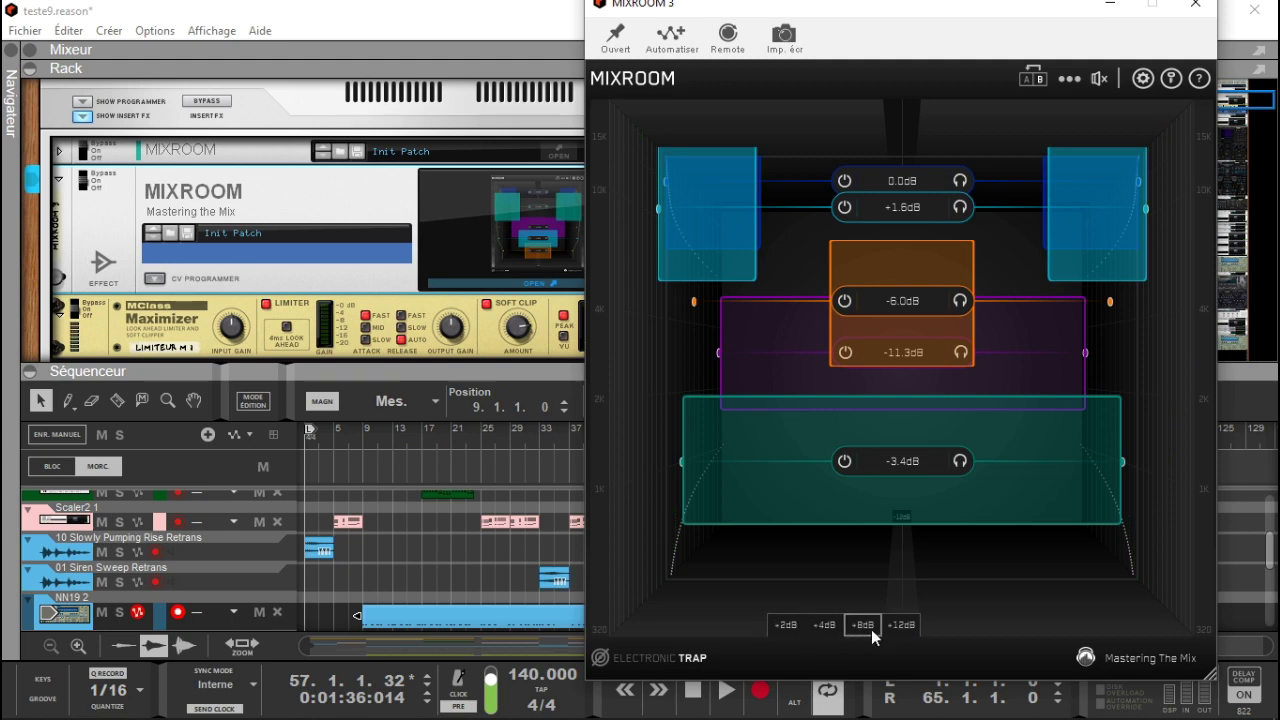
click(908, 630)
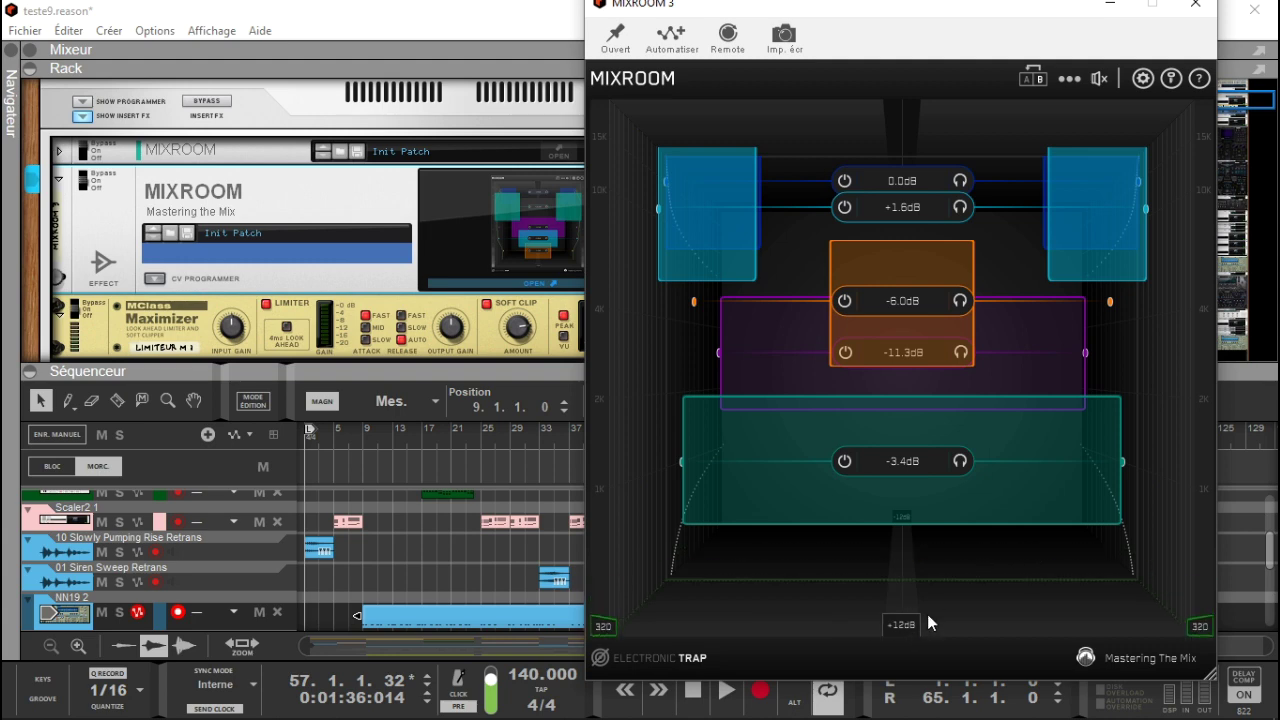